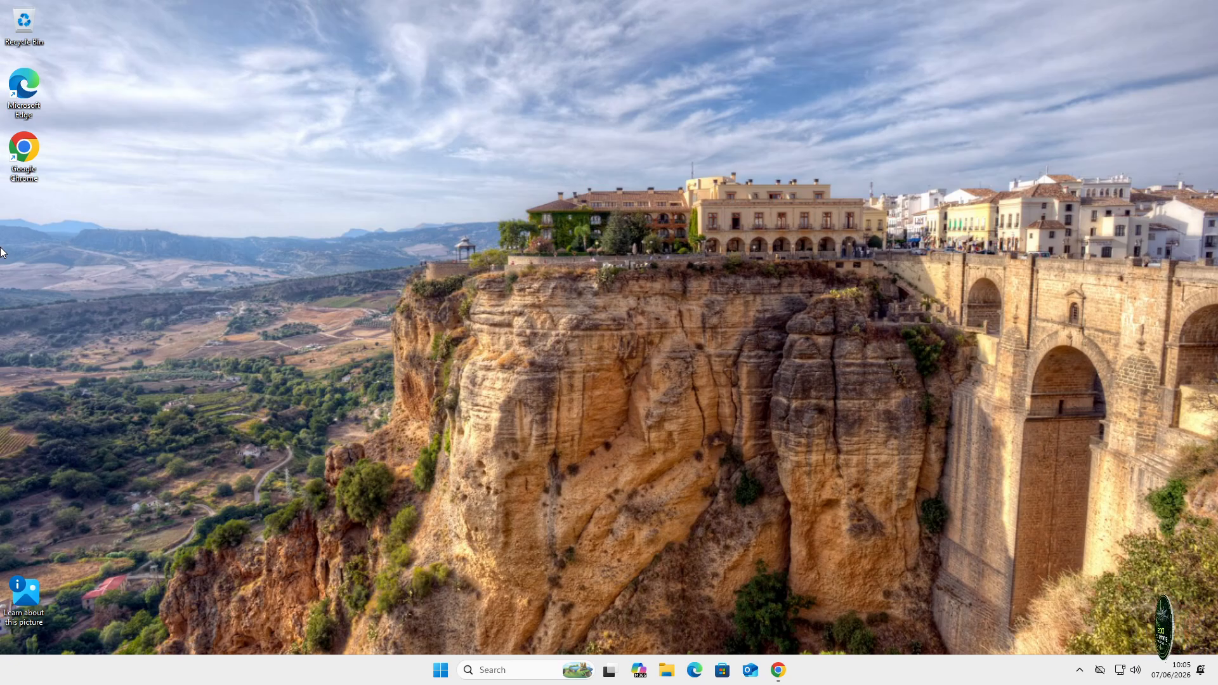
- Start the 64-bit XAMPP 8.2.12 Windows installer download from the Apache Friends site
left_click(778, 670)
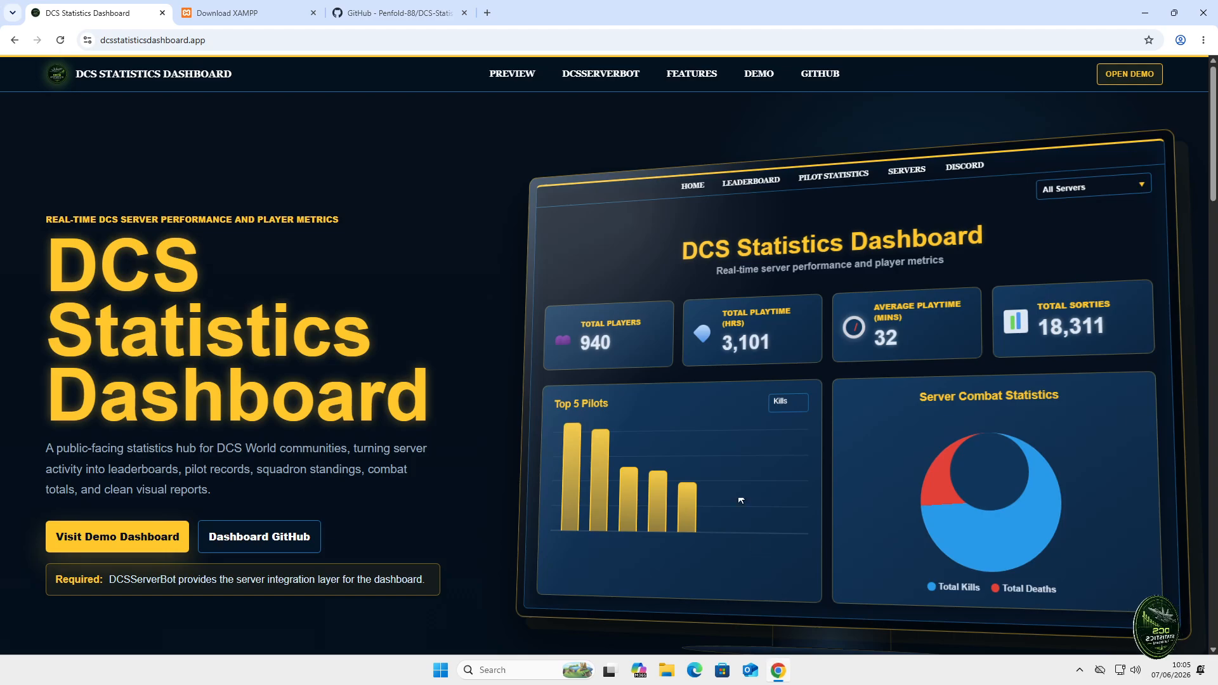
left_click(238, 11)
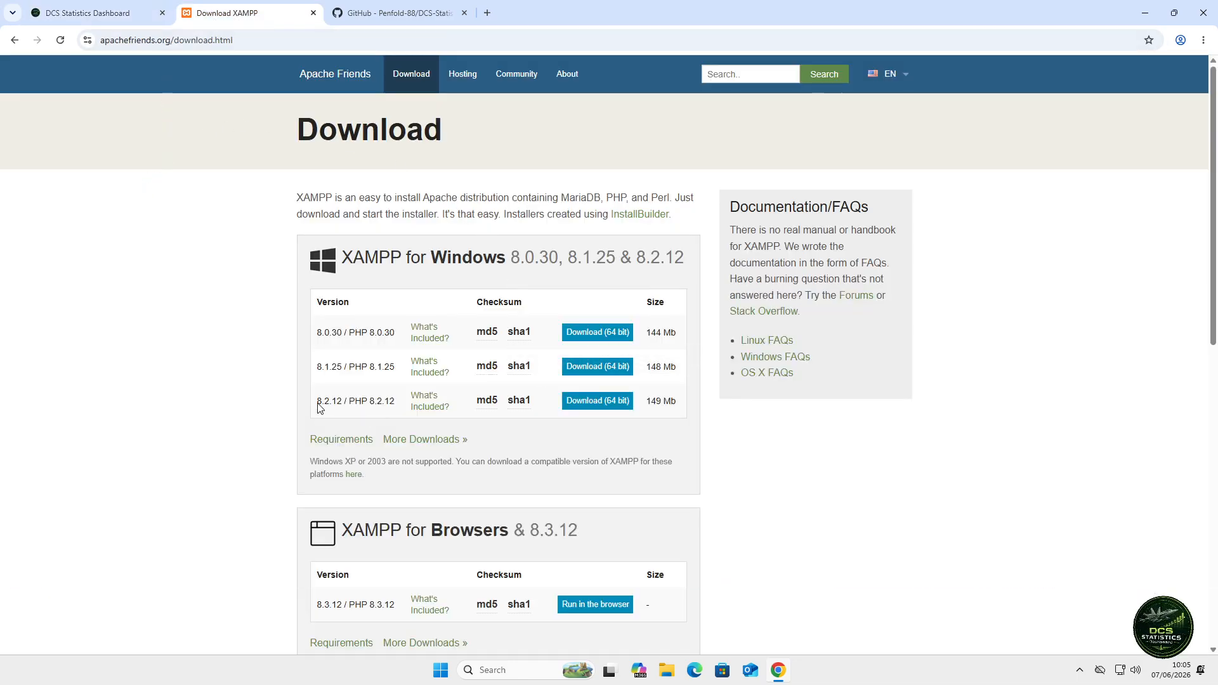
left_click(605, 406)
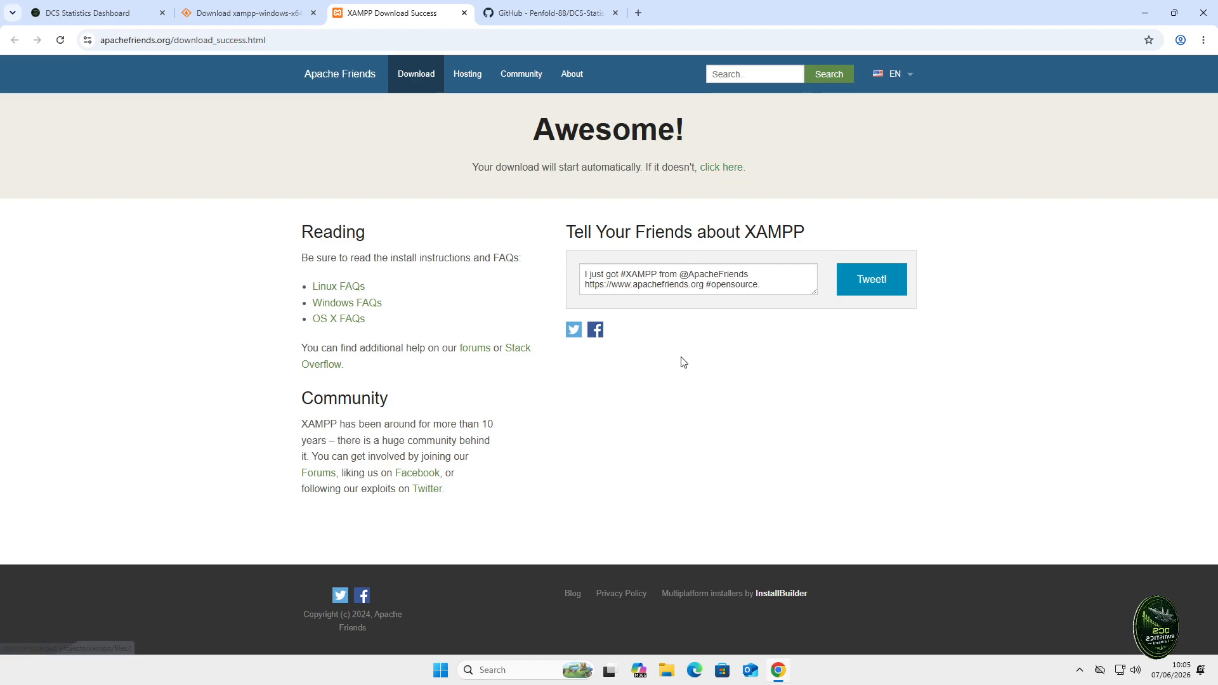
- Download the latest XAMPP Windows installer from SourceForge, then close both SourceForge download tabs
left_click(722, 167)
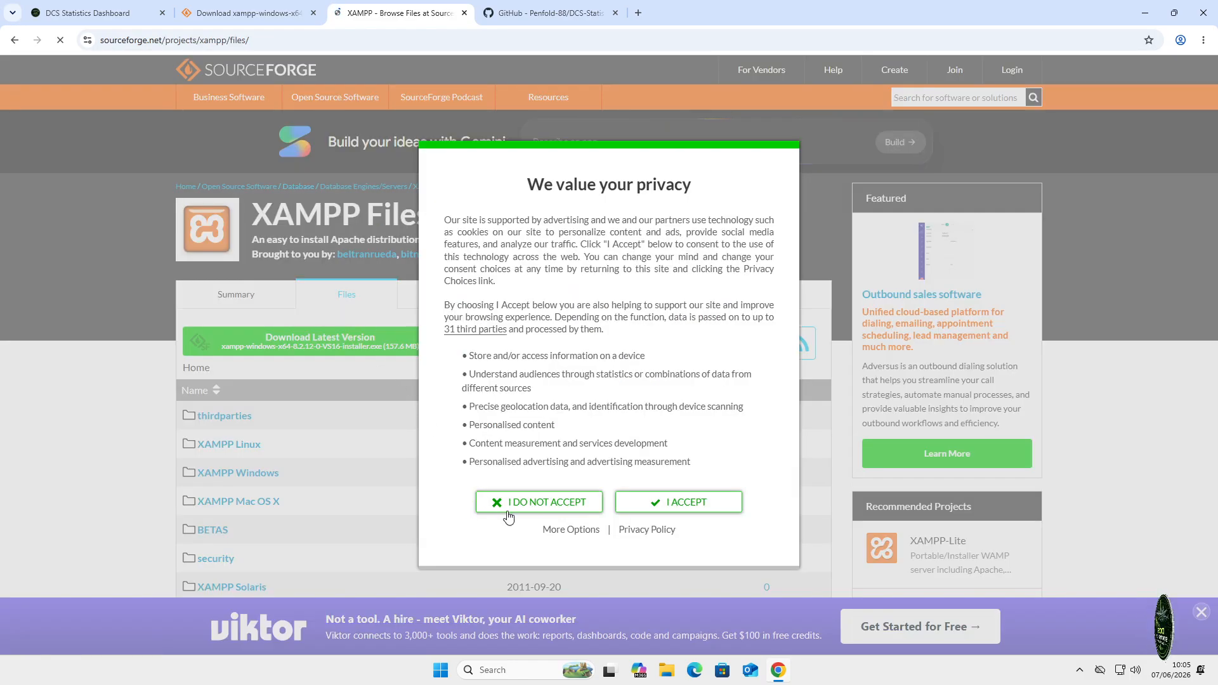
left_click(691, 506)
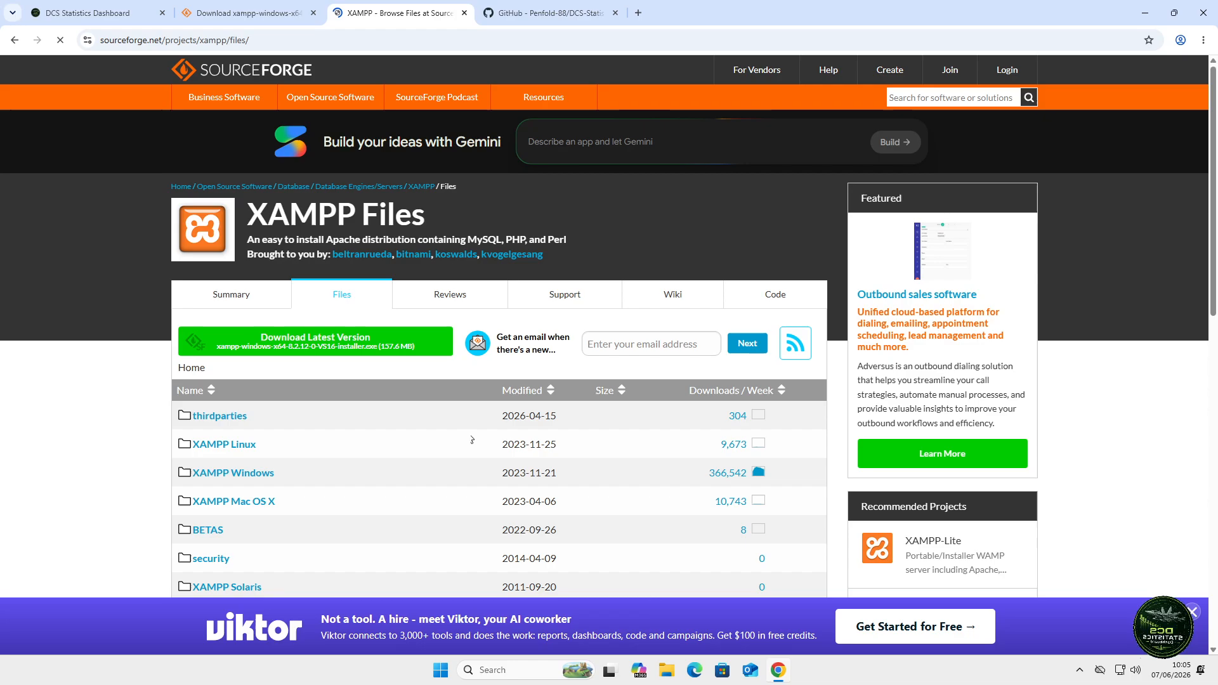
left_click(292, 341)
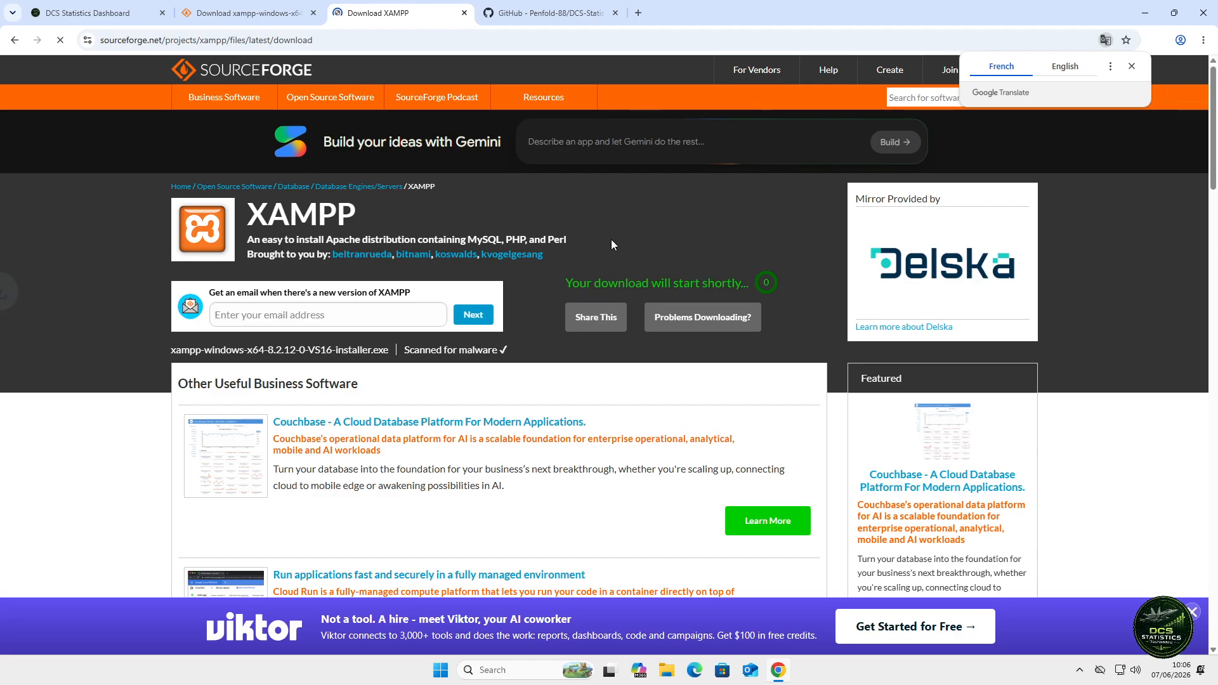
left_click(1057, 67)
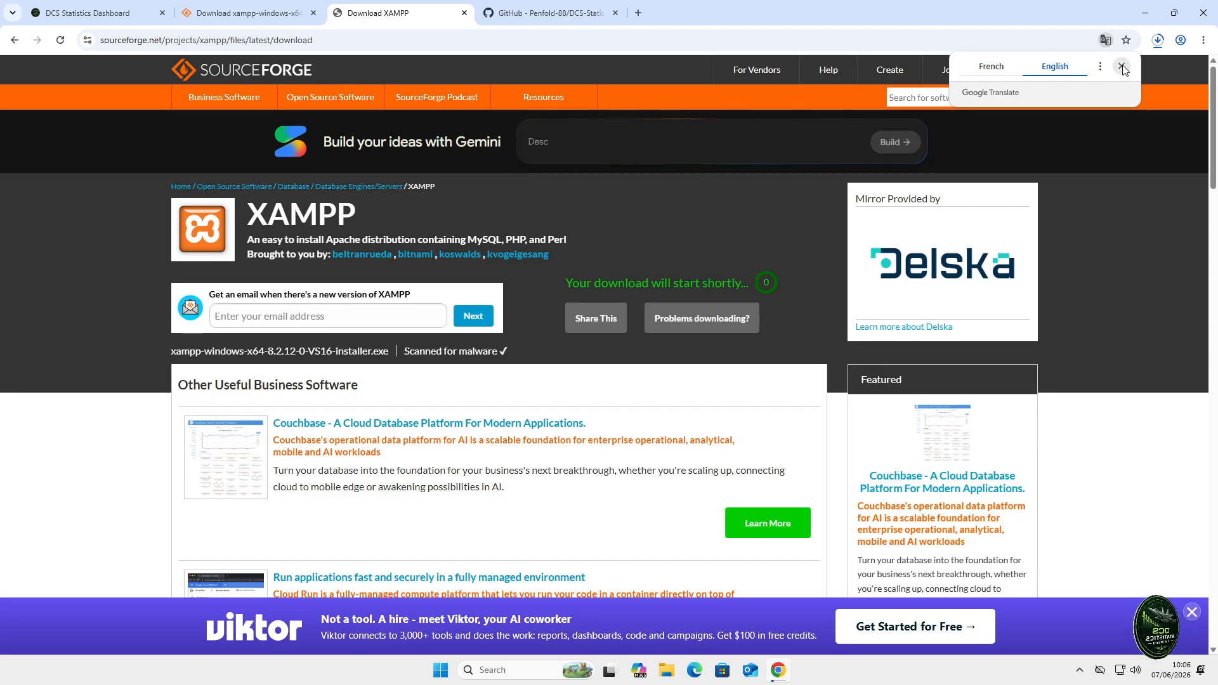
left_click(466, 14)
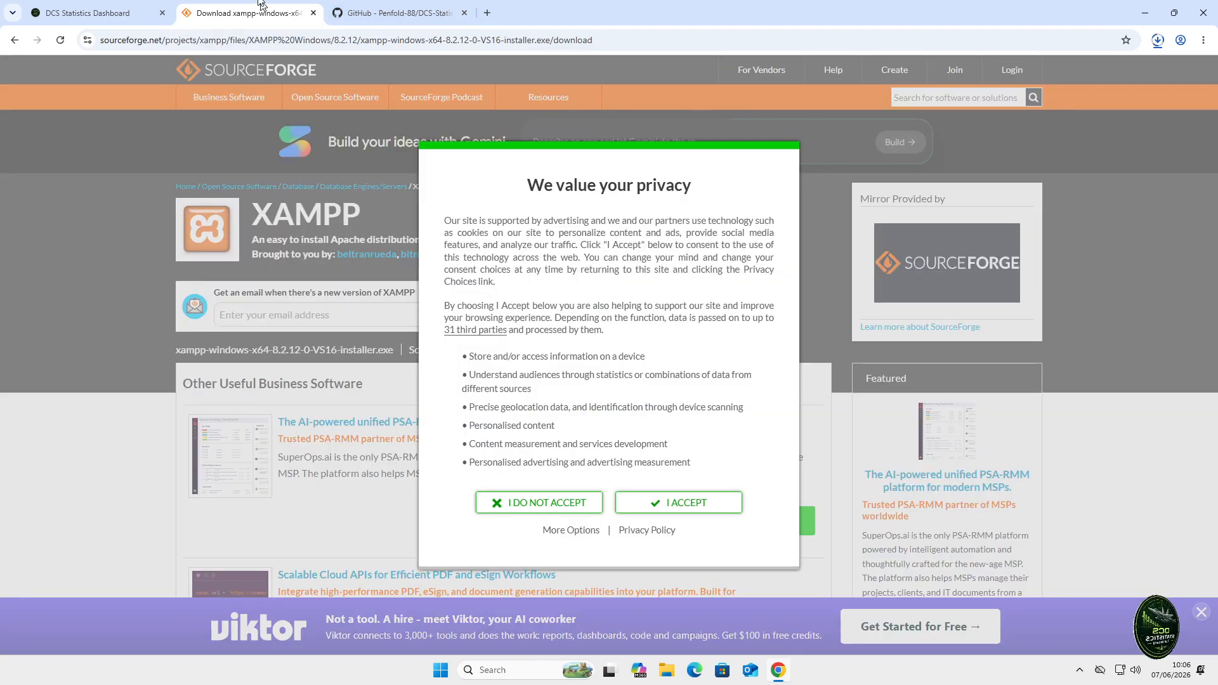
left_click(312, 14)
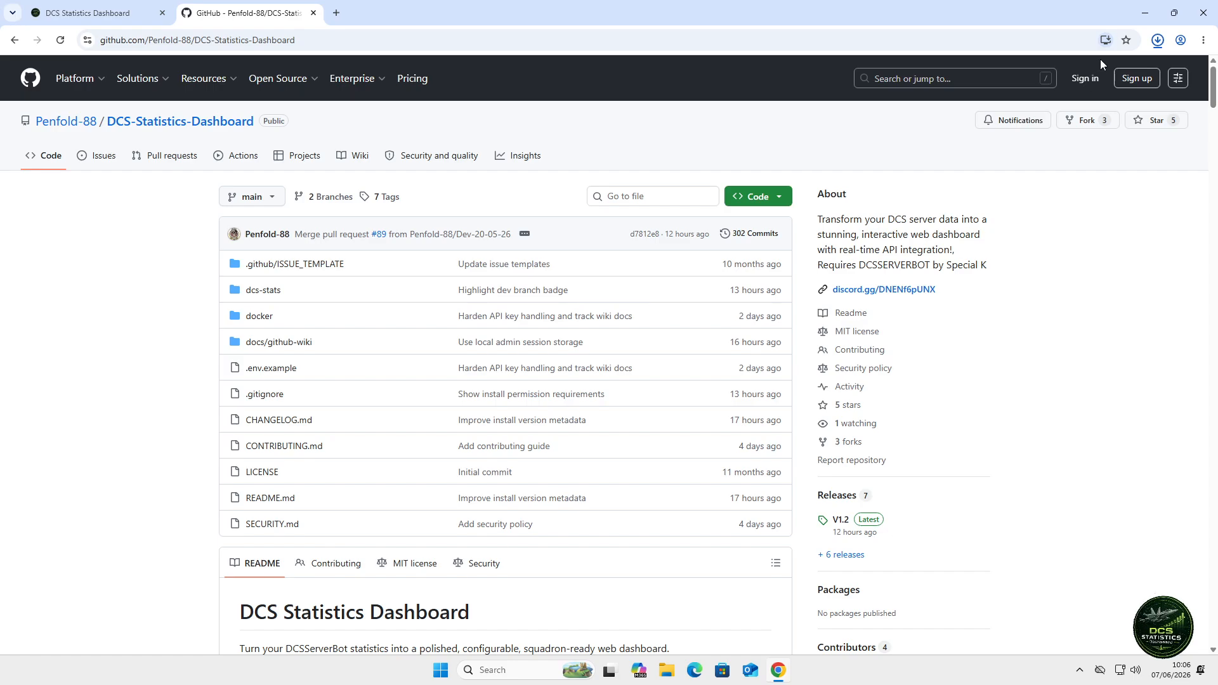
- Confirm the 150 MB XAMPP installer finished downloading, then minimise Chrome
left_click(1156, 40)
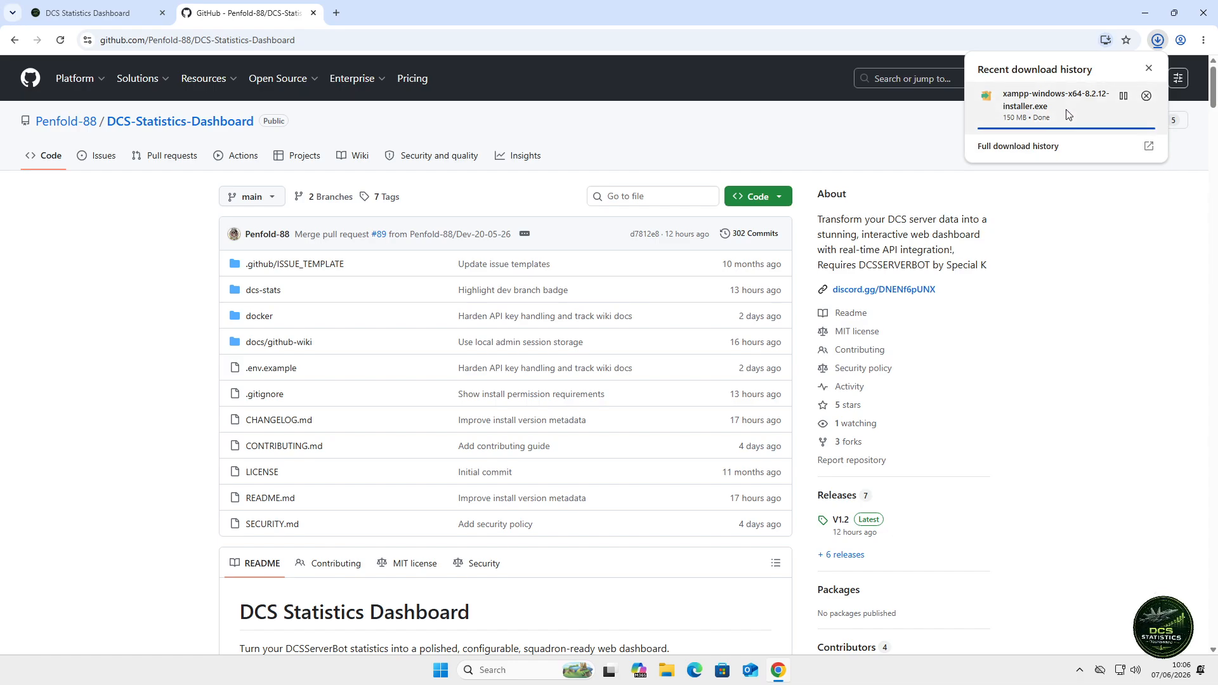
left_click(1006, 166)
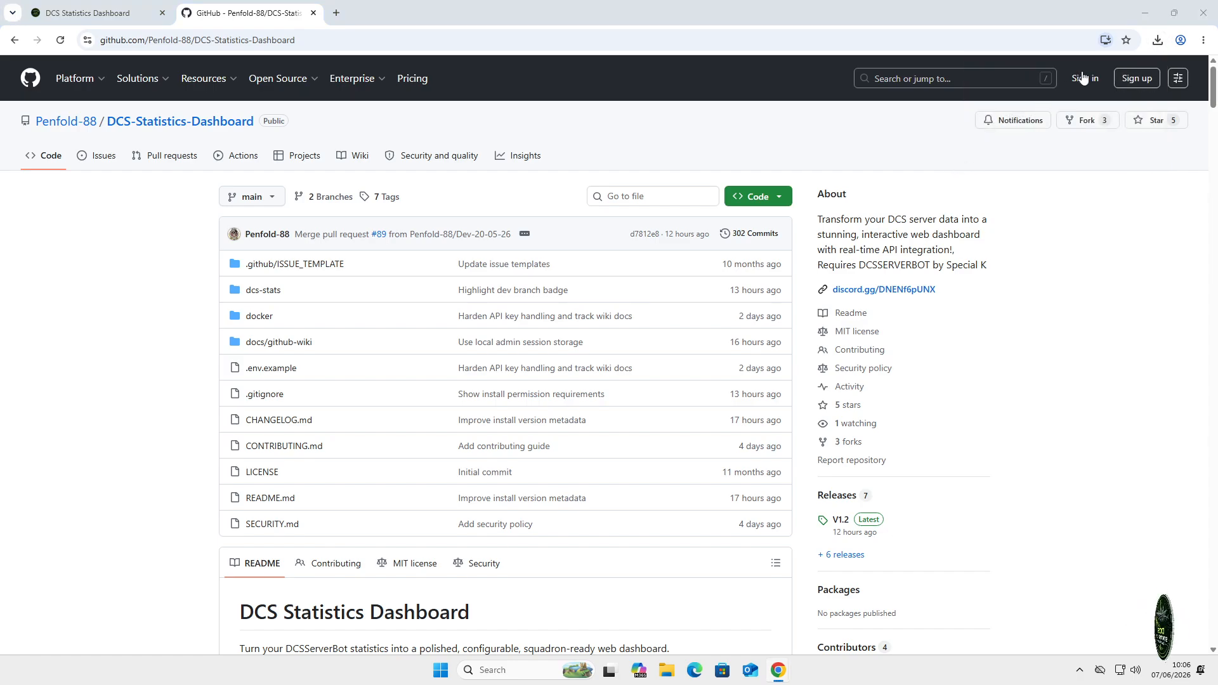
left_click(1145, 14)
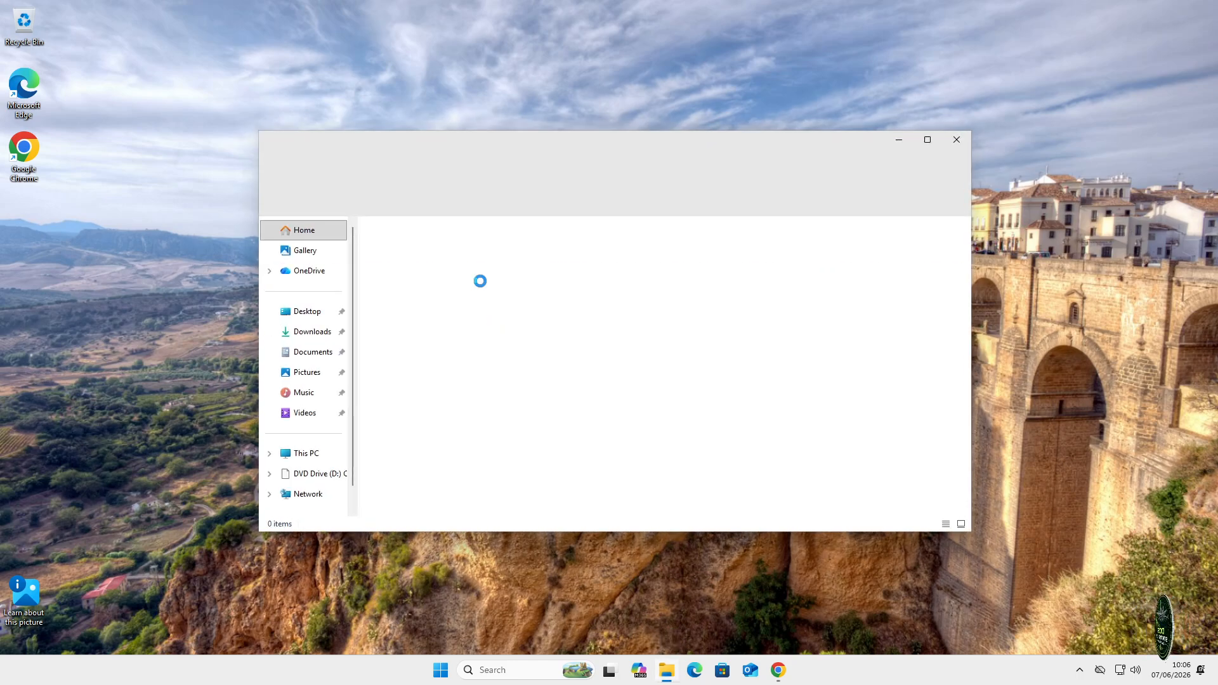
- Run the XAMPP installer from the Downloads folder and approve both permission prompts
left_click(308, 336)
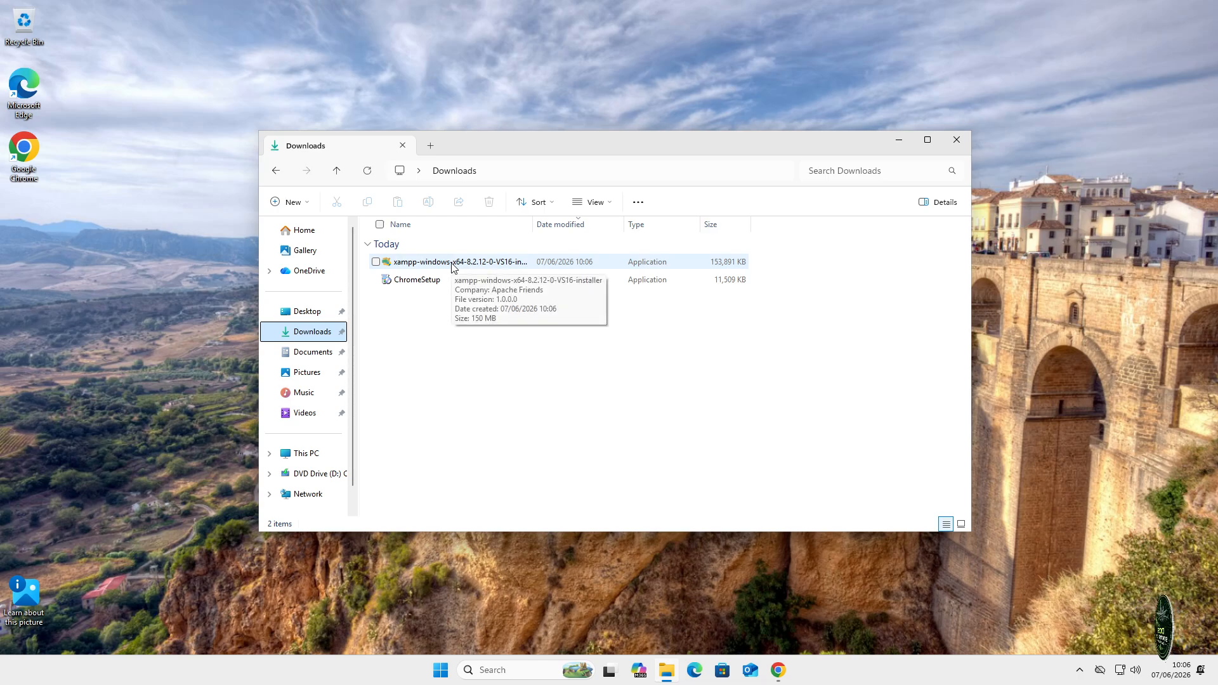
double_click(454, 264)
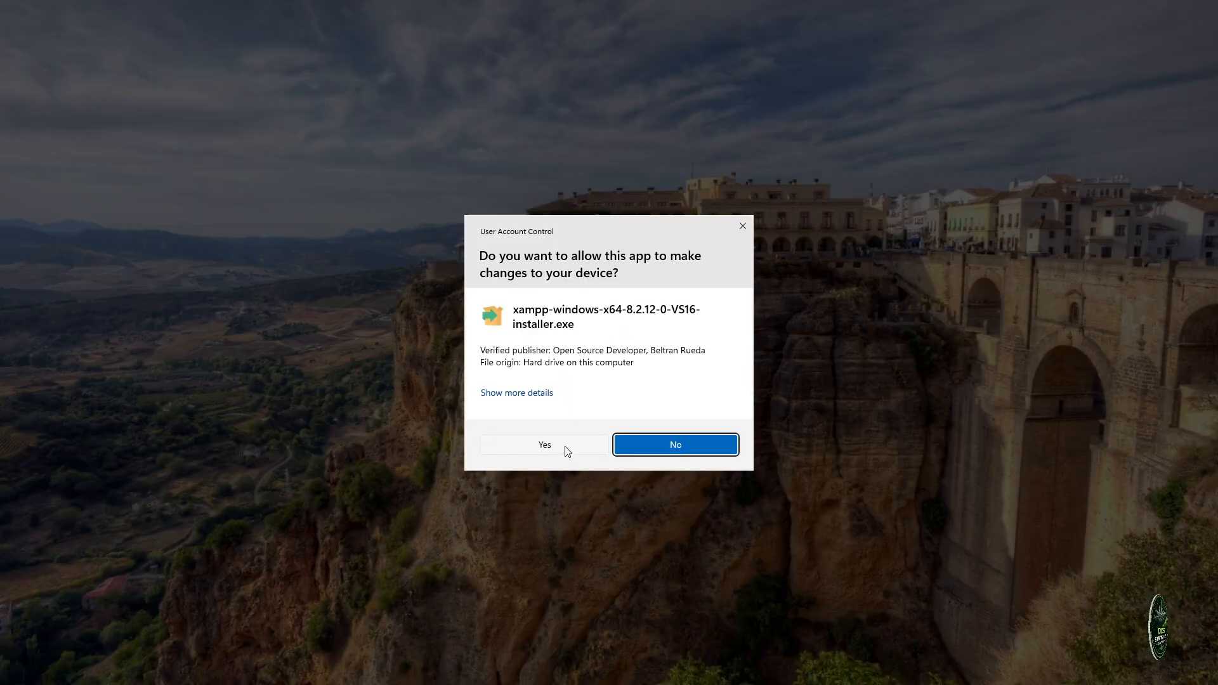
left_click(545, 445)
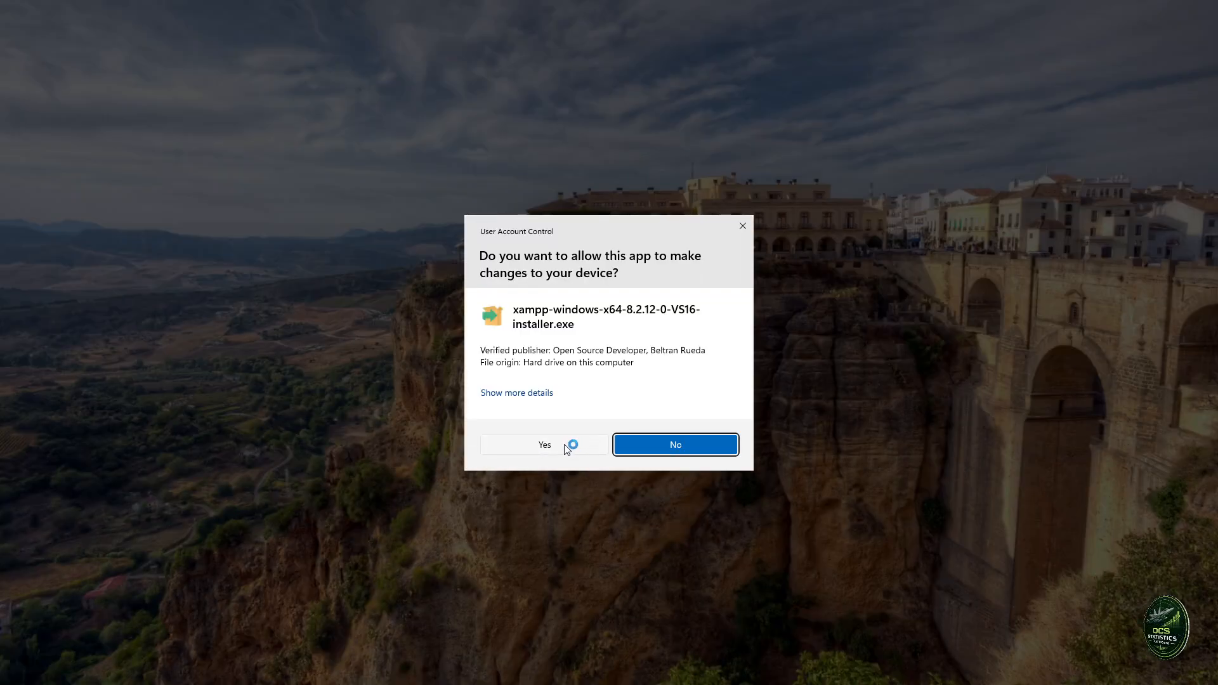
left_click(566, 449)
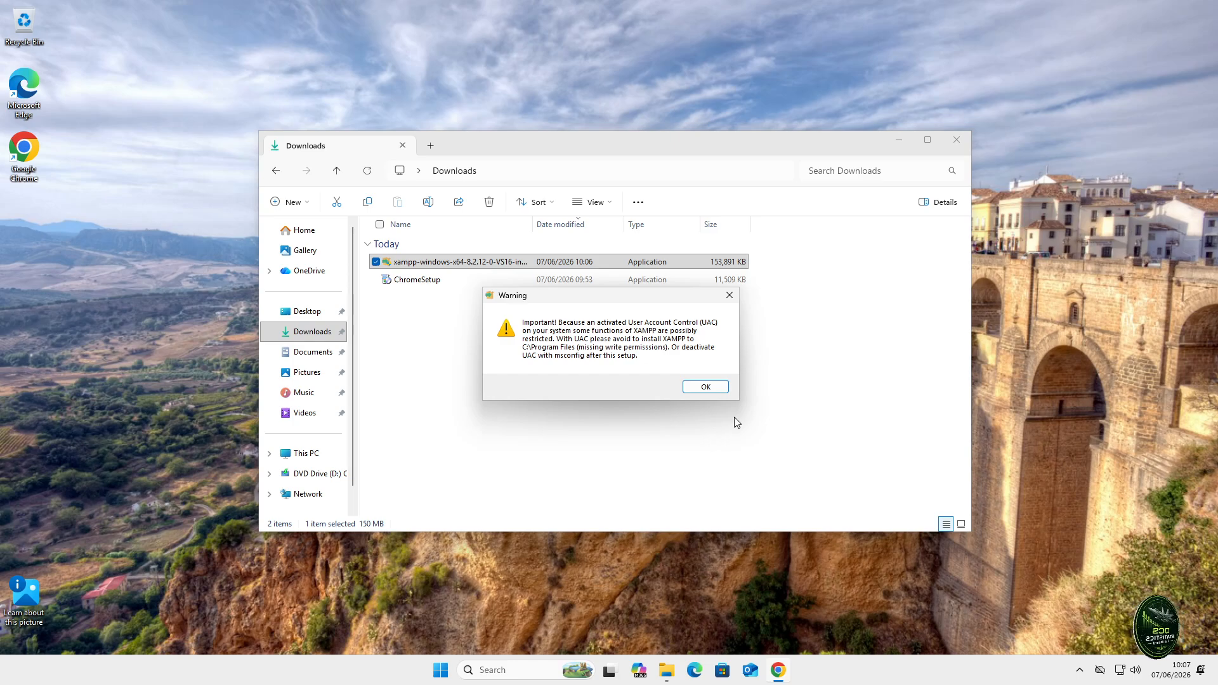
- Dismiss the User Account Control warnings shown by both XAMPP setup windows
left_click(704, 388)
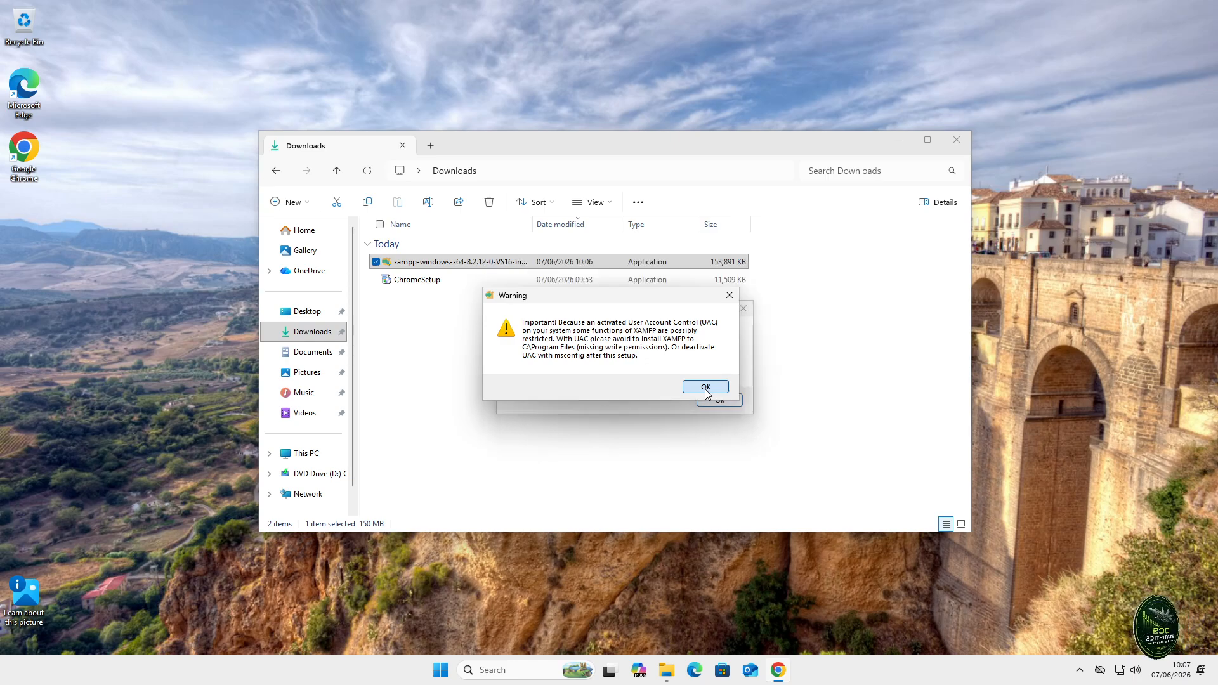
left_click(706, 389)
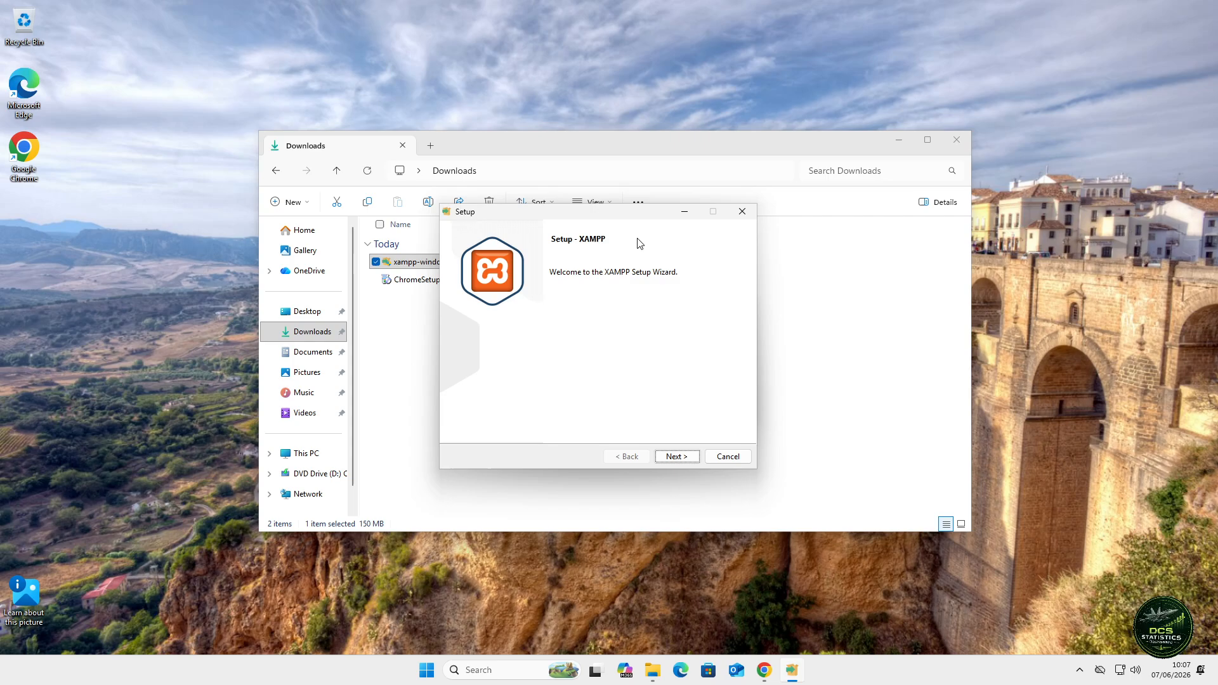
left_click_drag(635, 216, 867, 388)
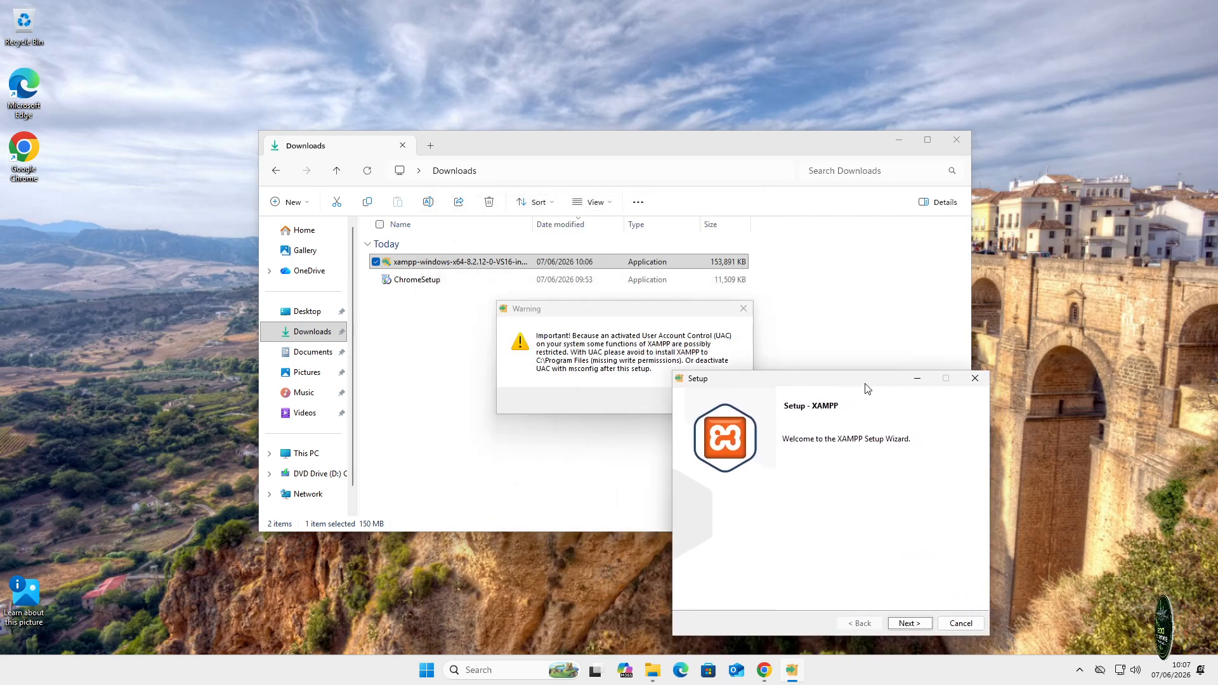
left_click(744, 308)
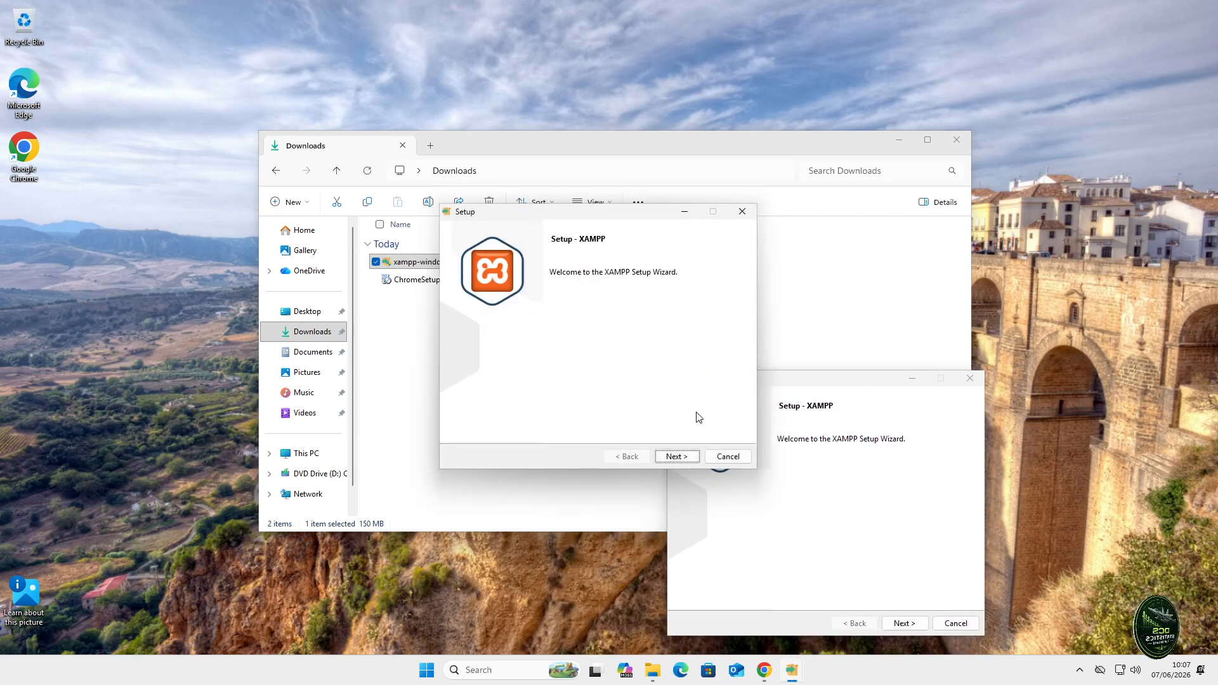
- Abort the duplicate setup wizard and advance the remaining one to Select Components
left_click(728, 456)
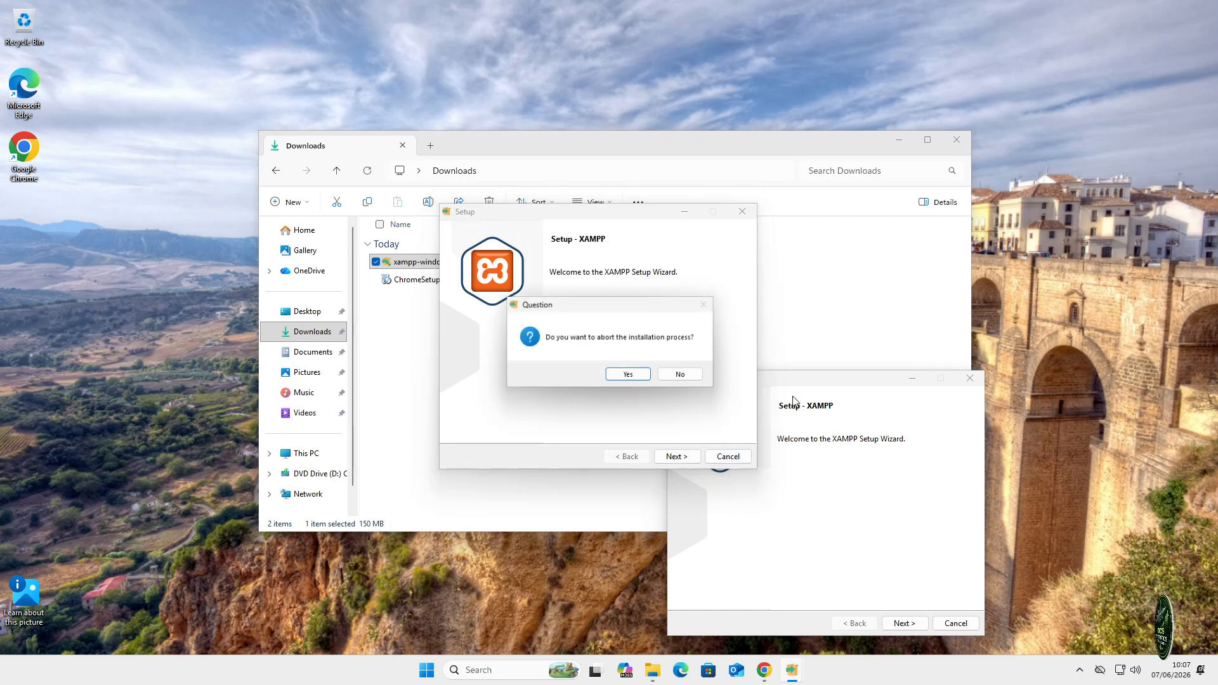
left_click(628, 376)
left_click_drag(789, 378, 543, 234)
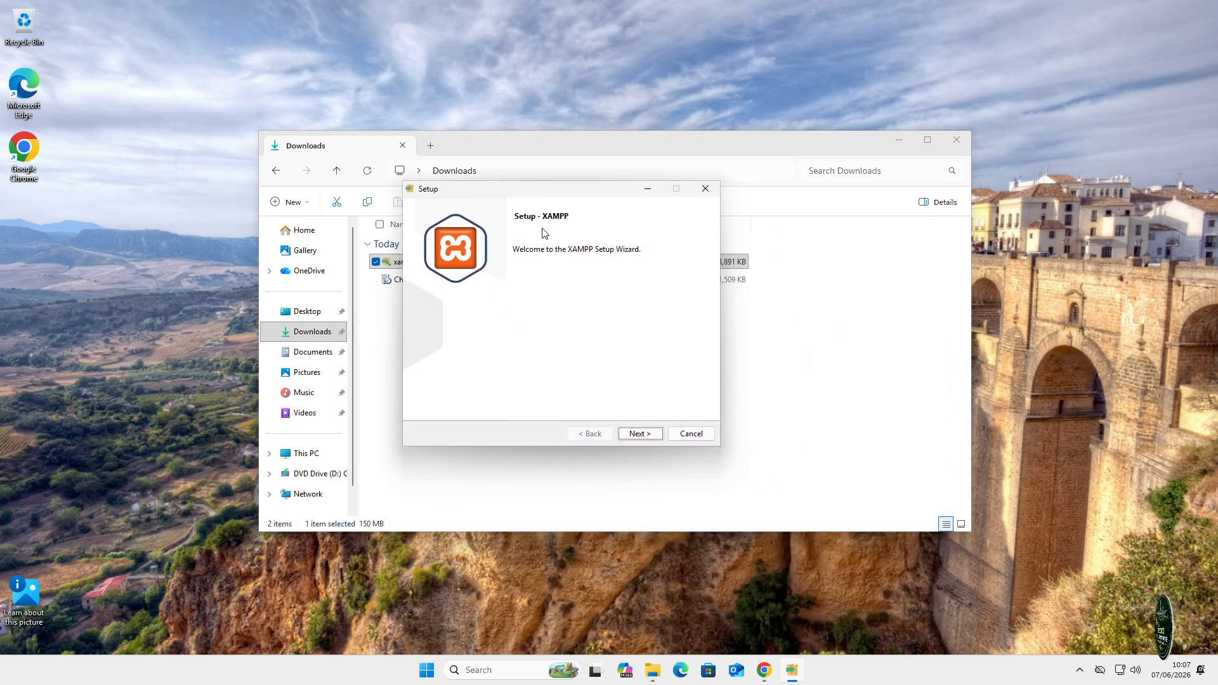
left_click(642, 437)
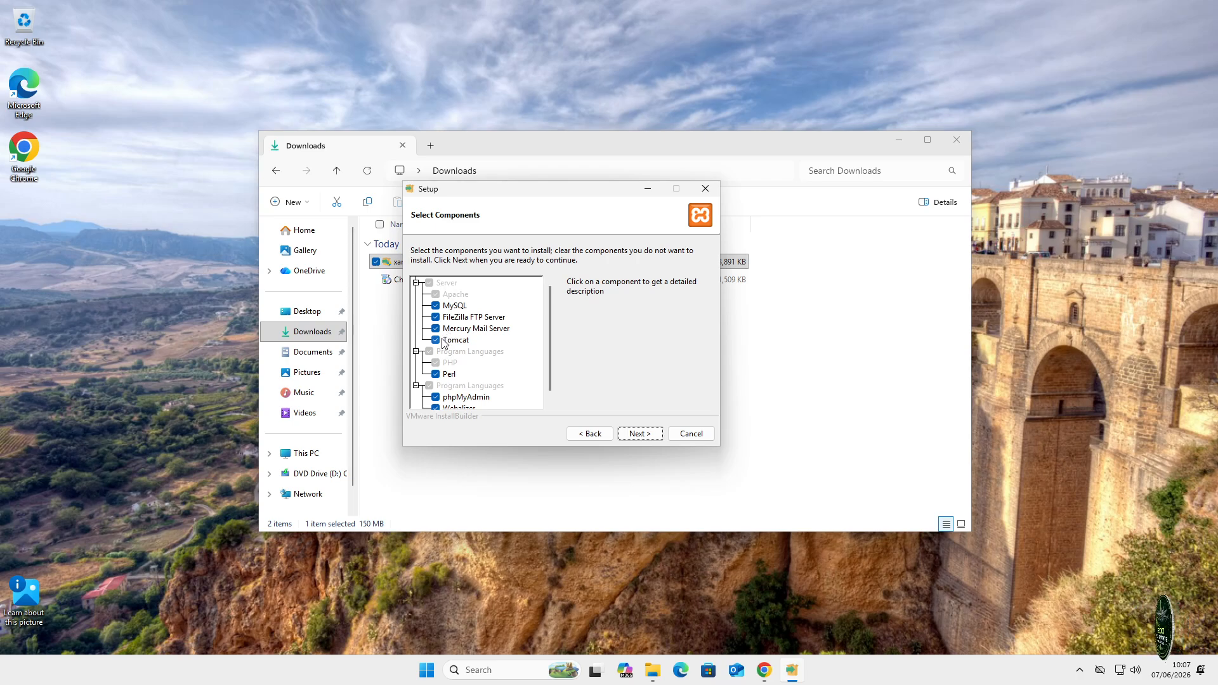
- Untick Tomcat, Mercury, FileZilla, Fake Sendmail, Webalizer and phpMyAdmin from the components
left_click(436, 341)
left_click(435, 329)
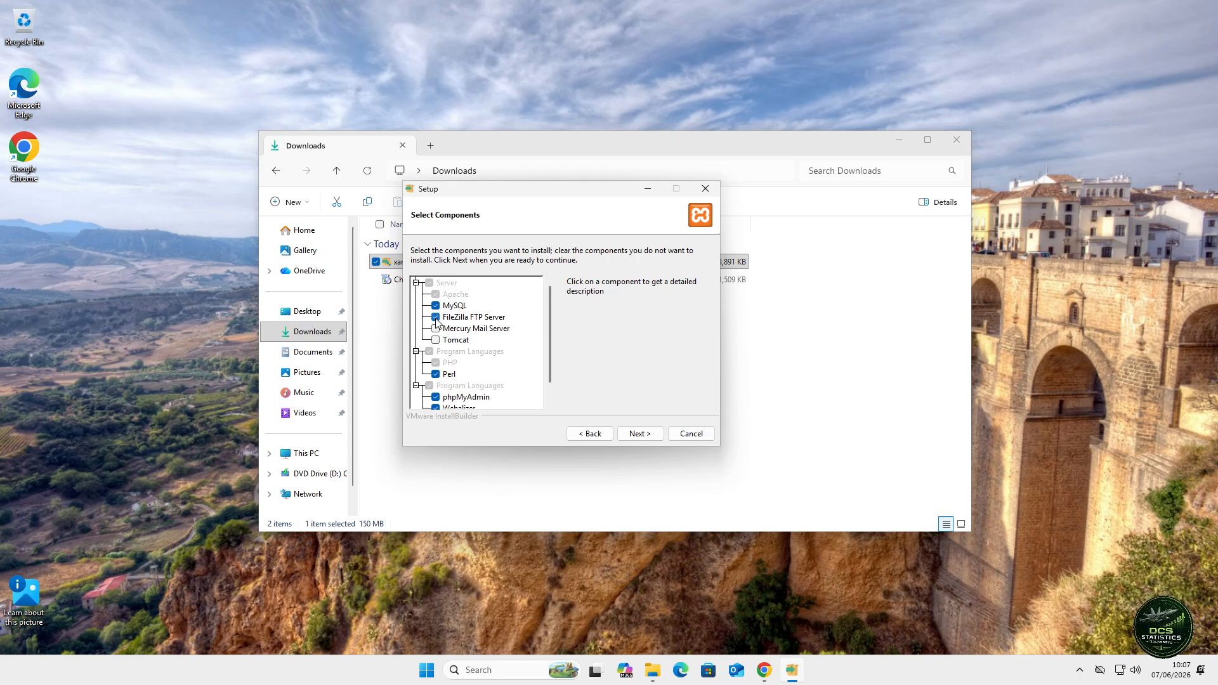
left_click(436, 318)
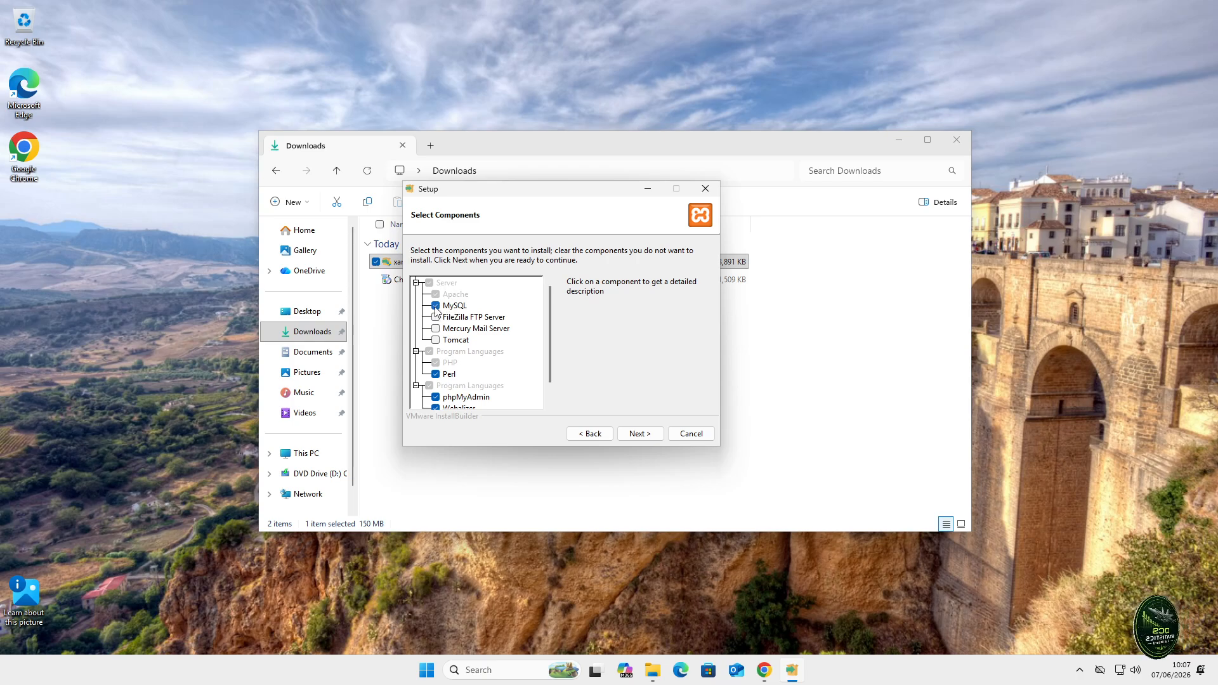
scroll(482, 358, "down", 1)
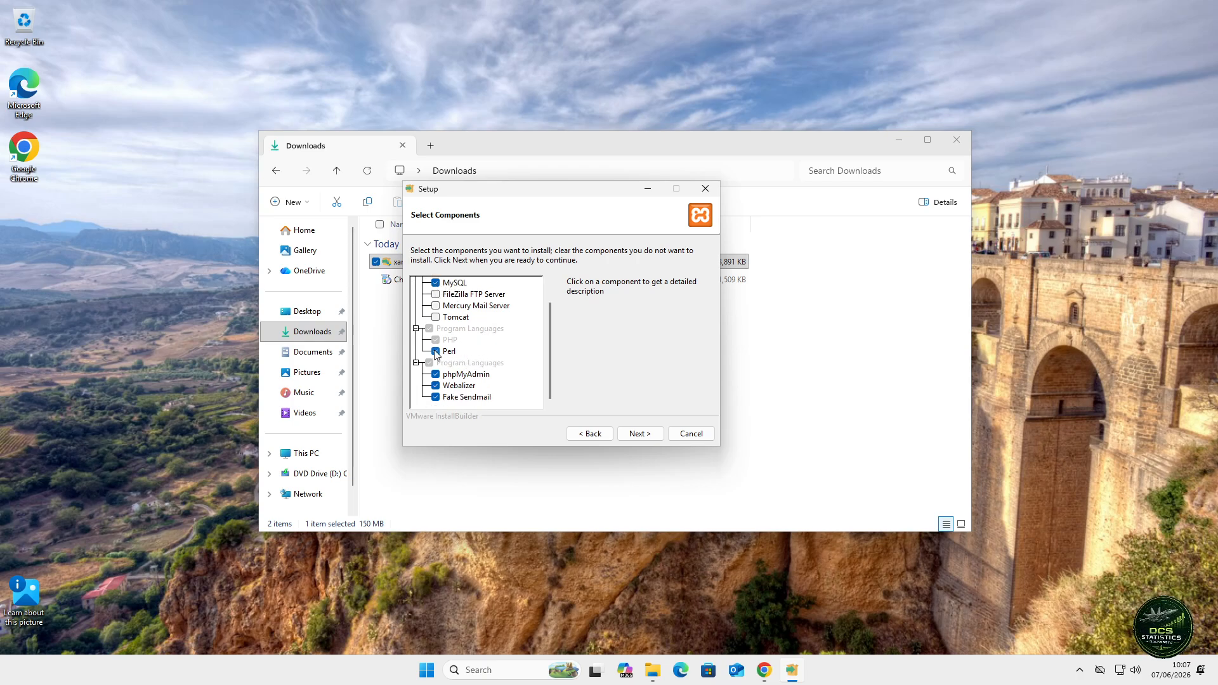
left_click(436, 397)
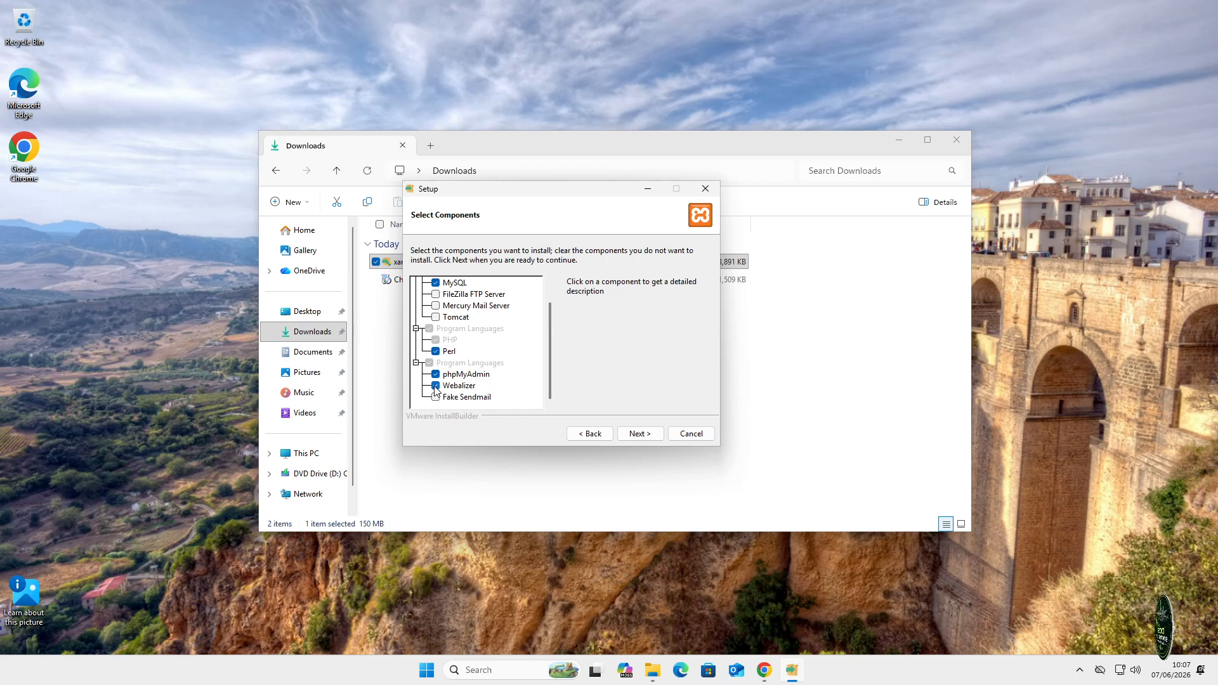
left_click(436, 386)
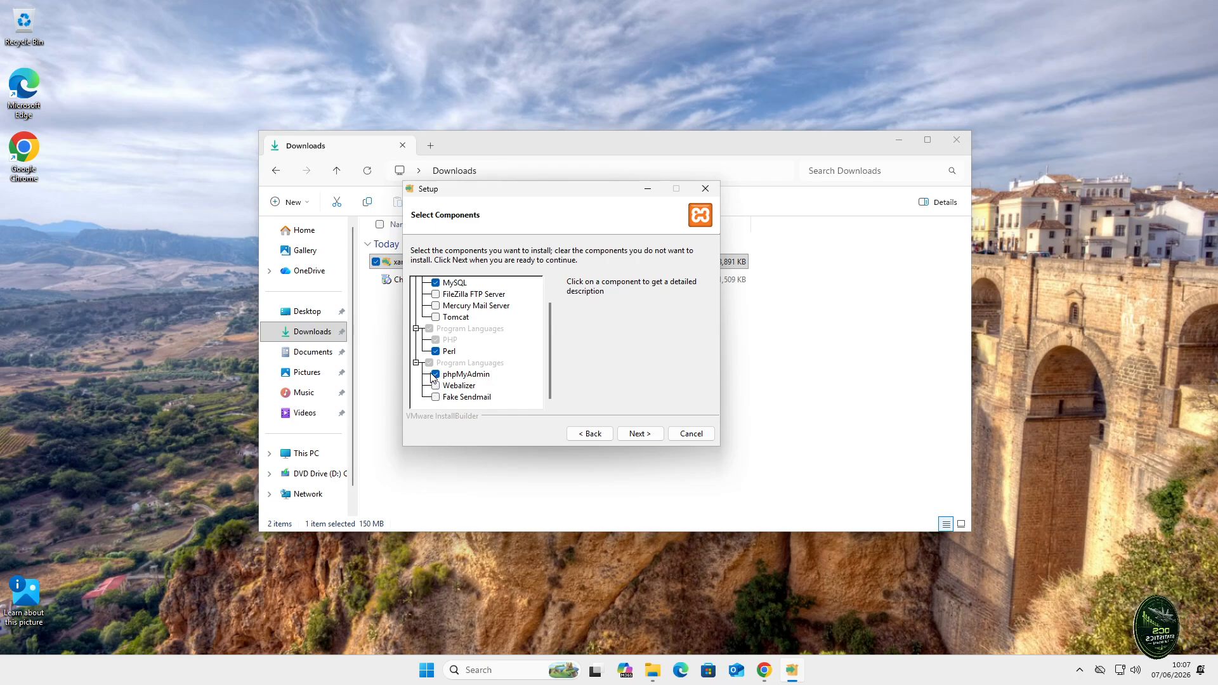
left_click(435, 375)
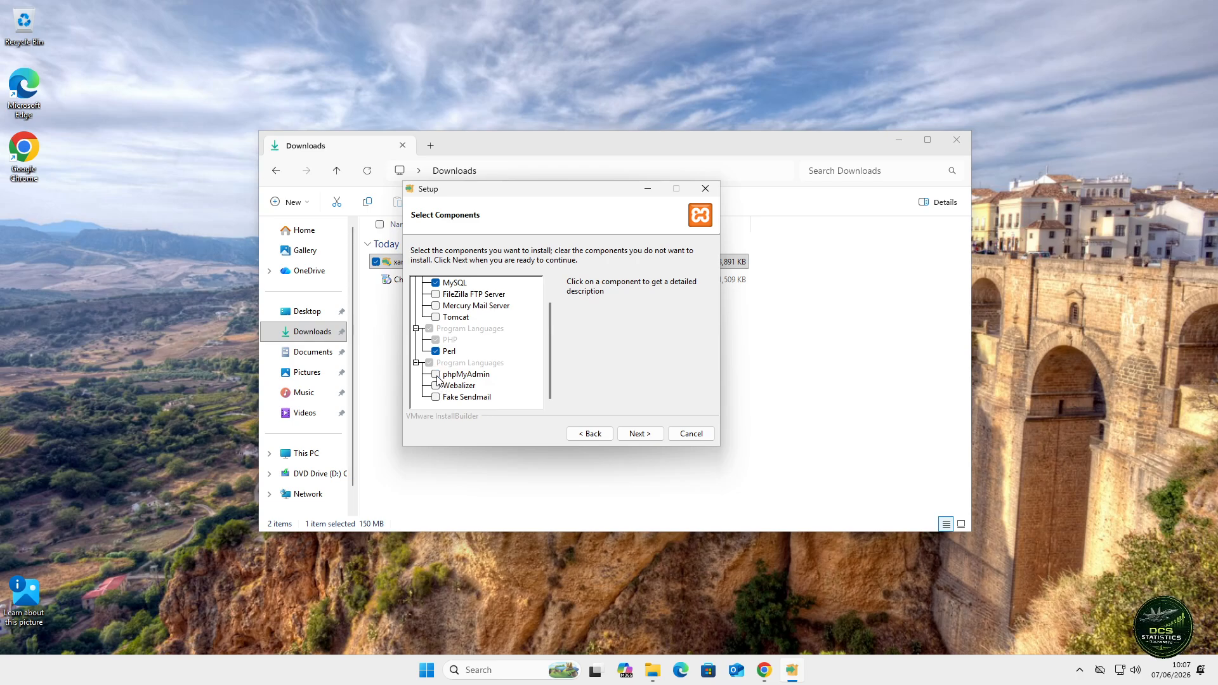
- Keep C:\xampp as the install folder and English as the language
left_click(647, 435)
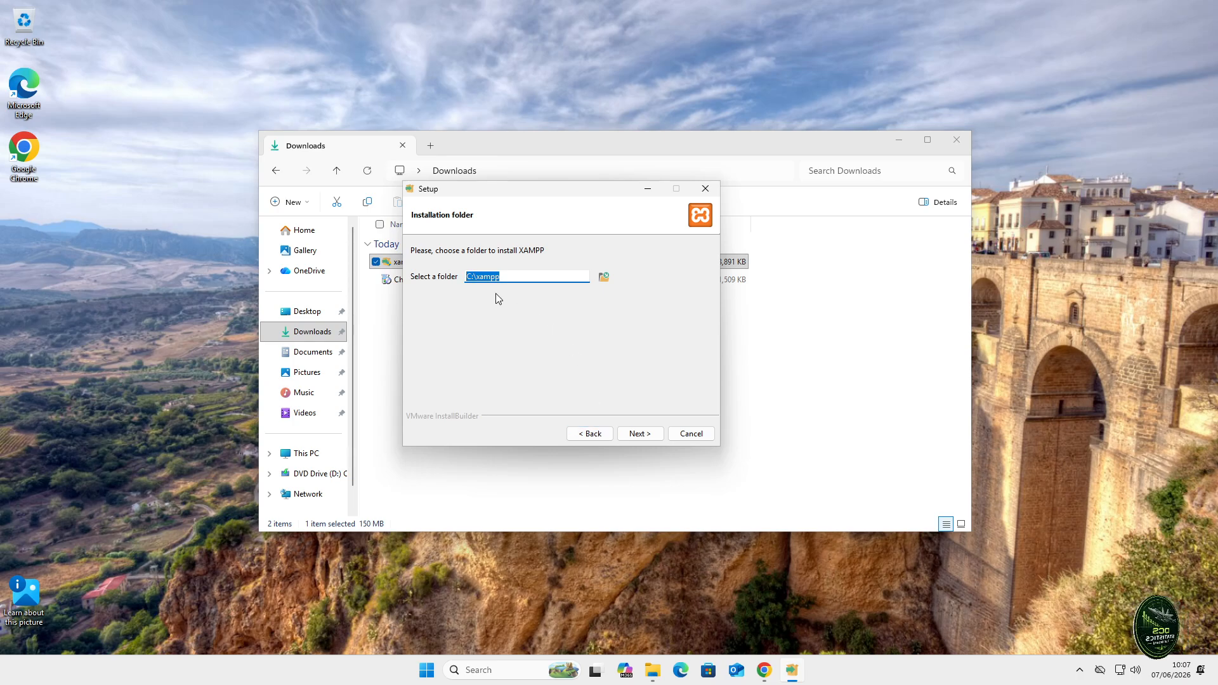
left_click(648, 433)
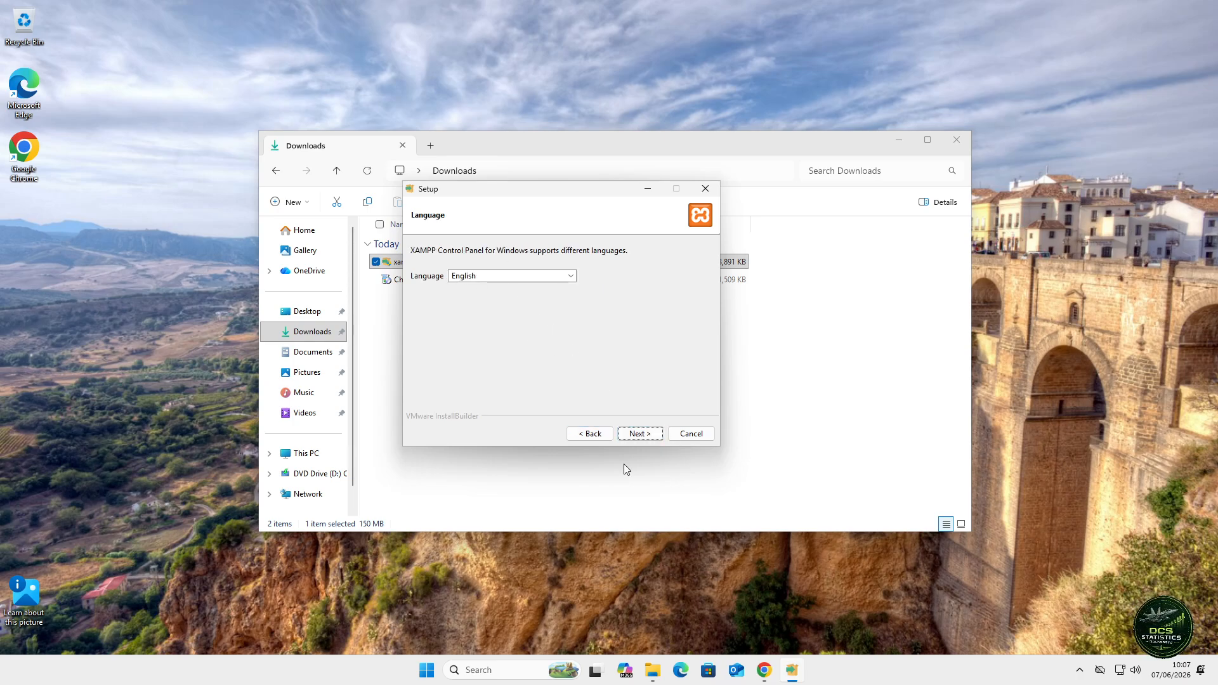
left_click(637, 434)
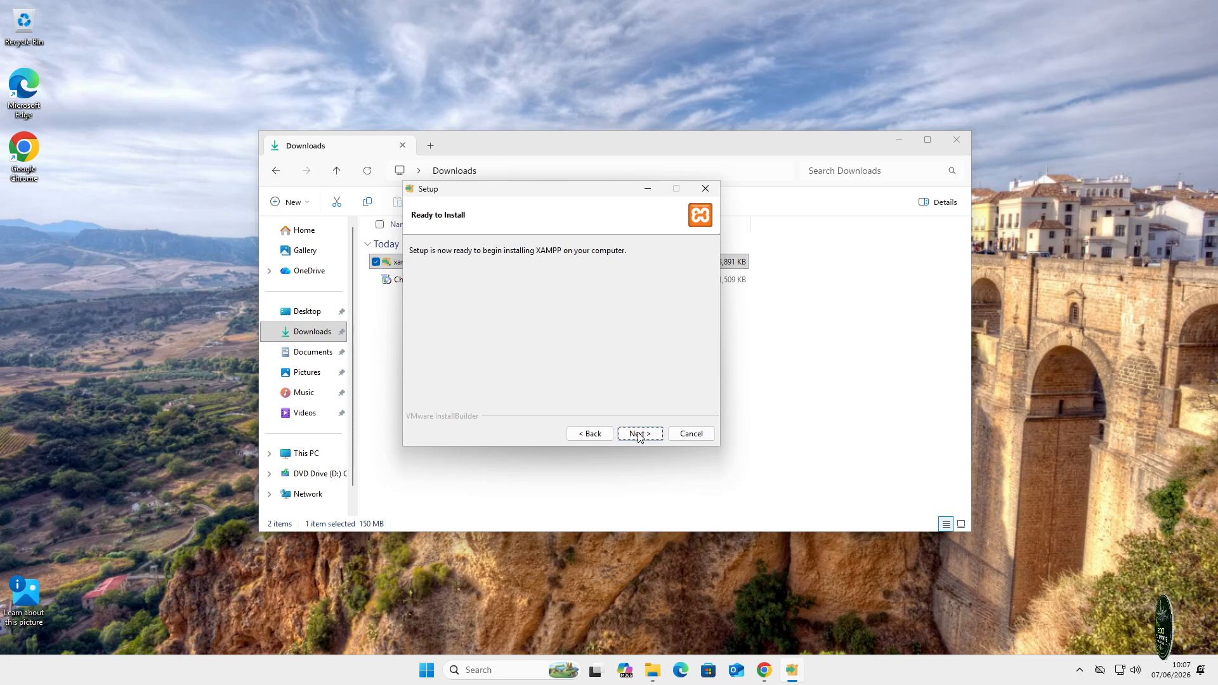
- Install XAMPP into C:\xampp and wait for setup to finish
left_click(644, 435)
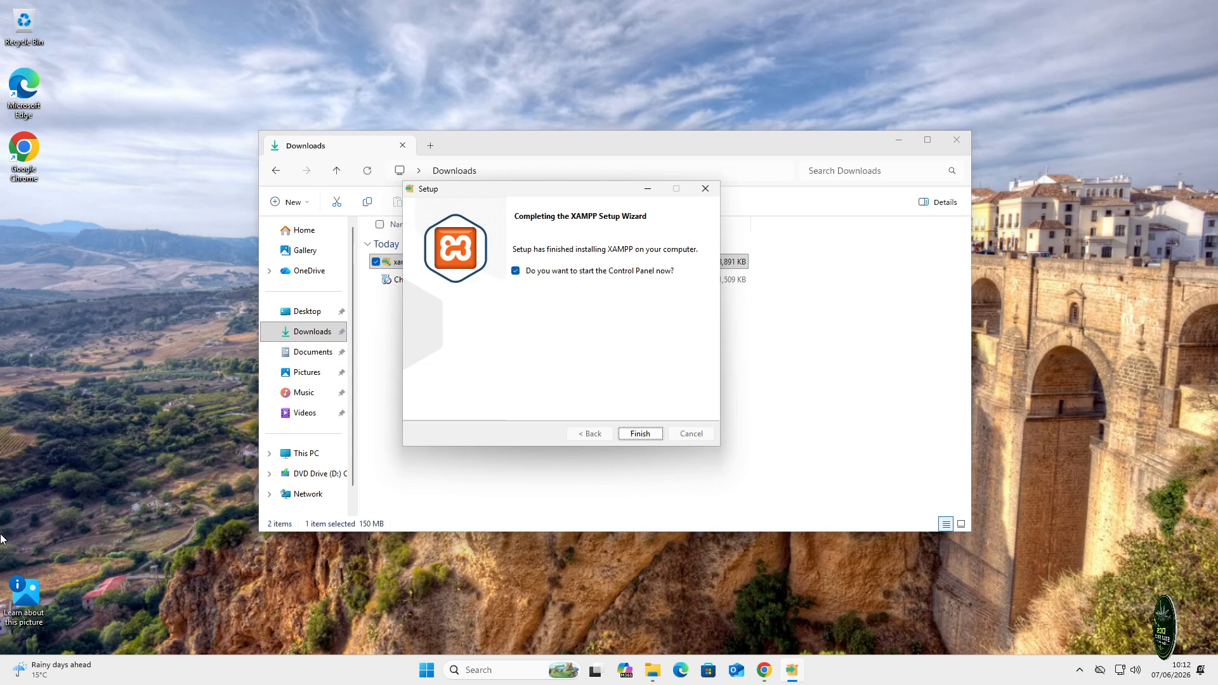
- Finish setup to launch XAMPP Control Panel v3.3.0, minimise Explorer, and centre the panel
left_click(642, 435)
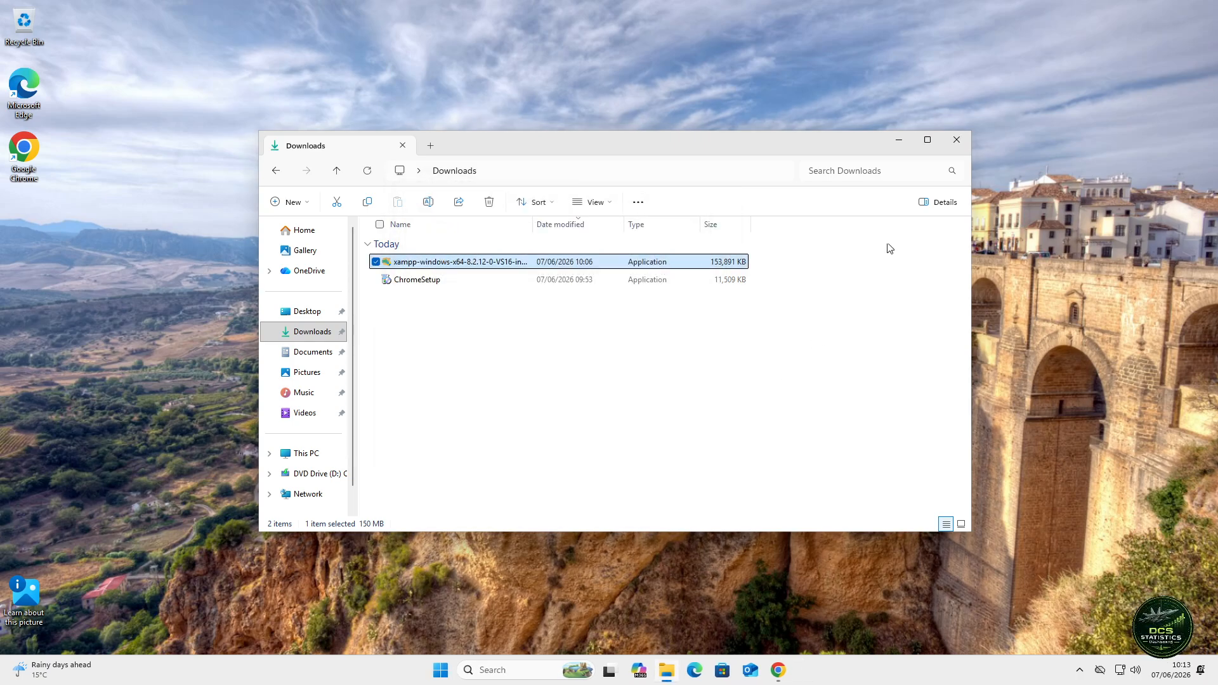
left_click(899, 141)
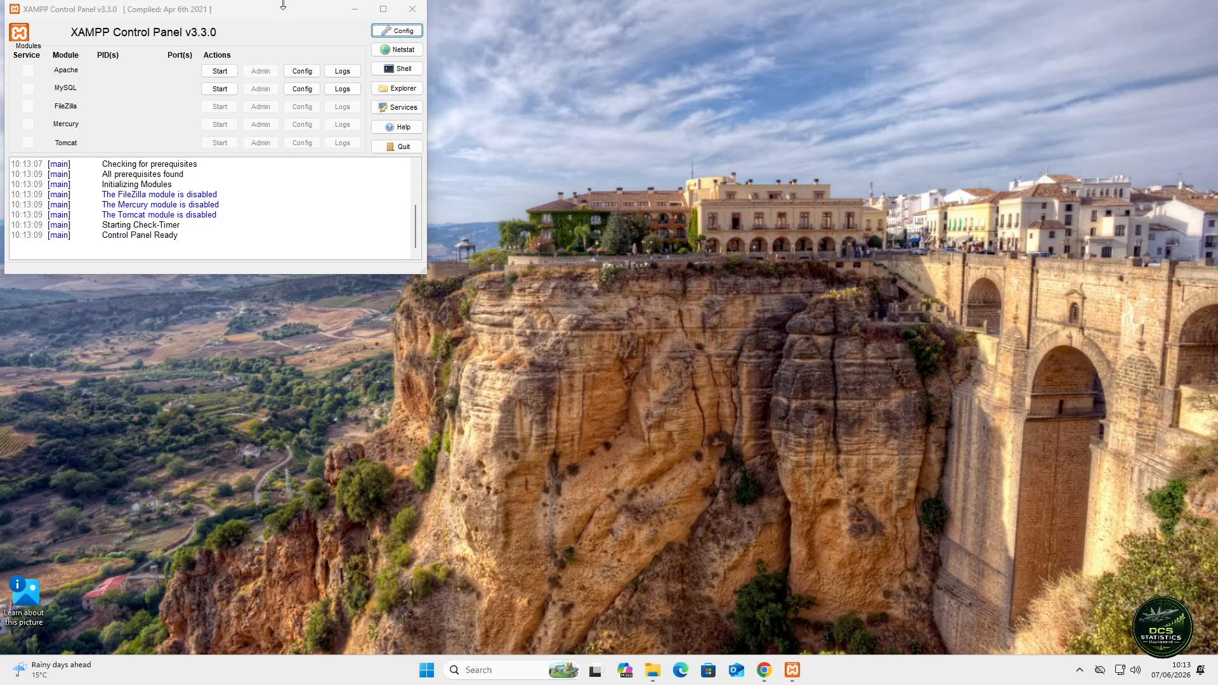
left_click_drag(286, 11, 639, 169)
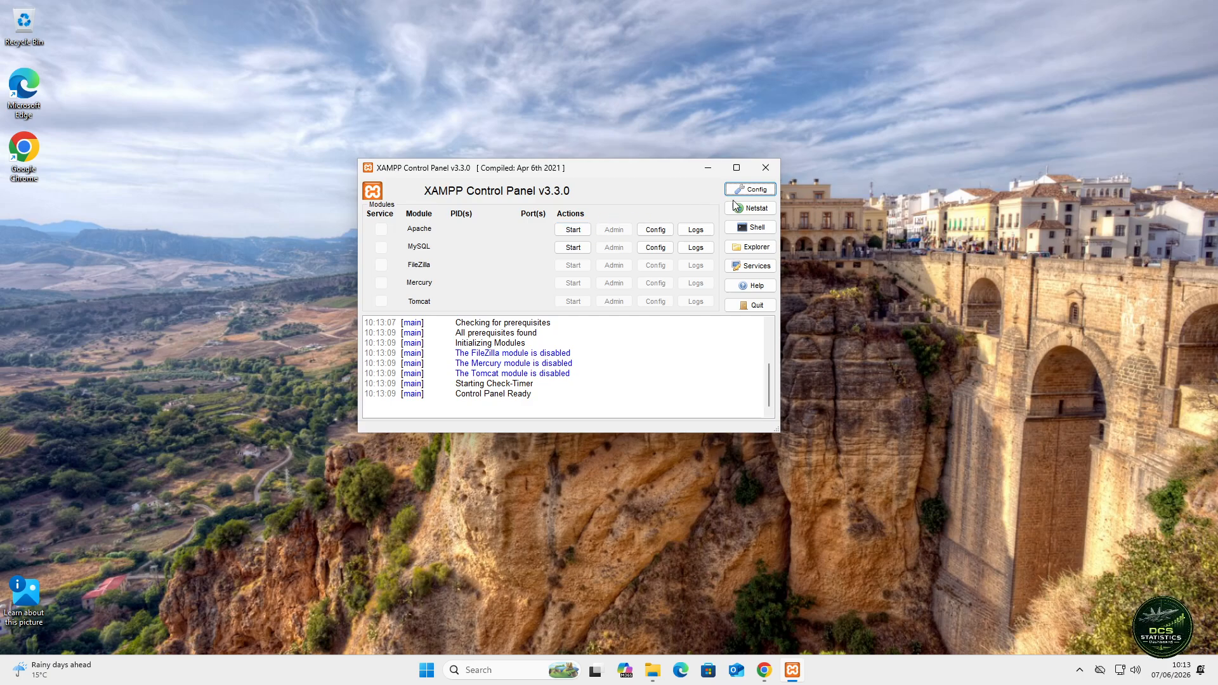
- Tick Apache under Autostart of modules and save, hitting an access-denied error on xampp-control.ini
left_click(769, 190)
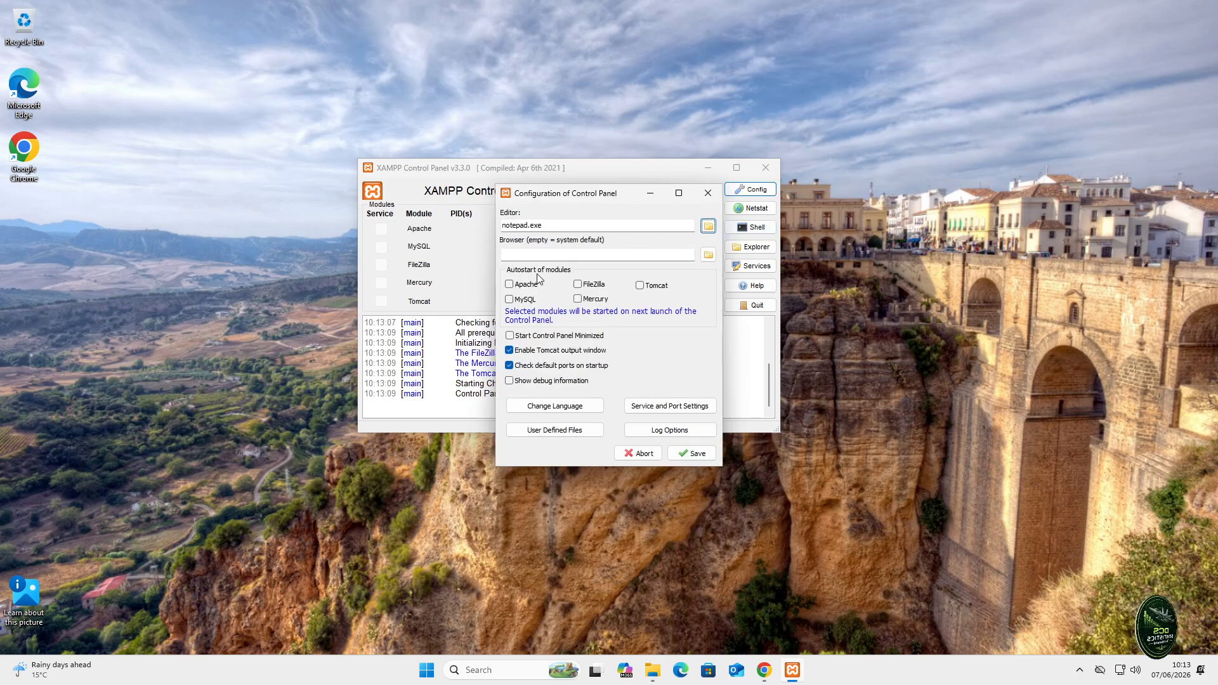
left_click(510, 285)
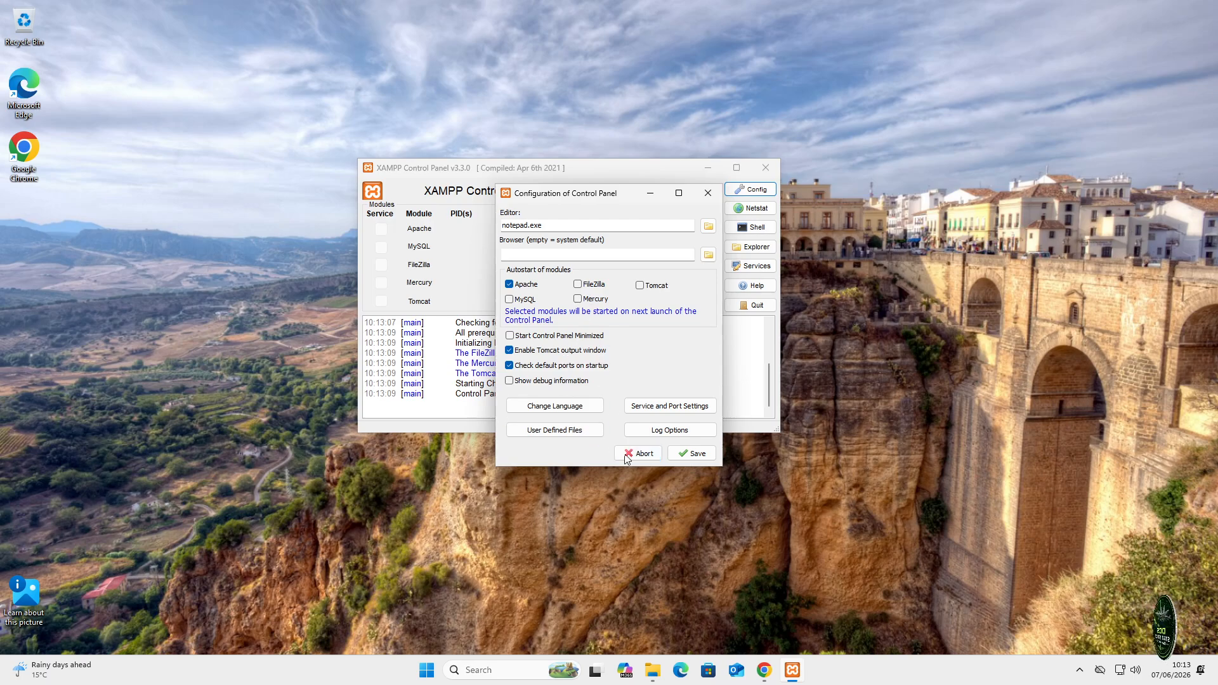
left_click(694, 456)
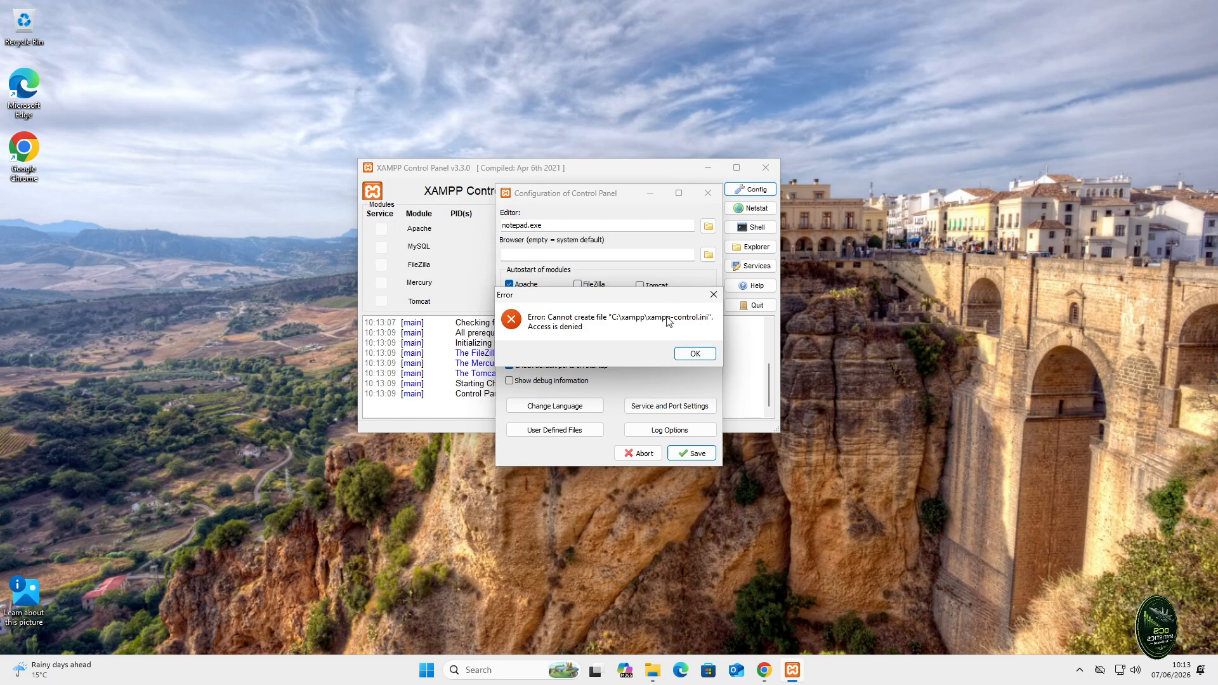
- Browse File Explorer to C:\xampp and right-click the xampp-control configuration file
left_click(664, 670)
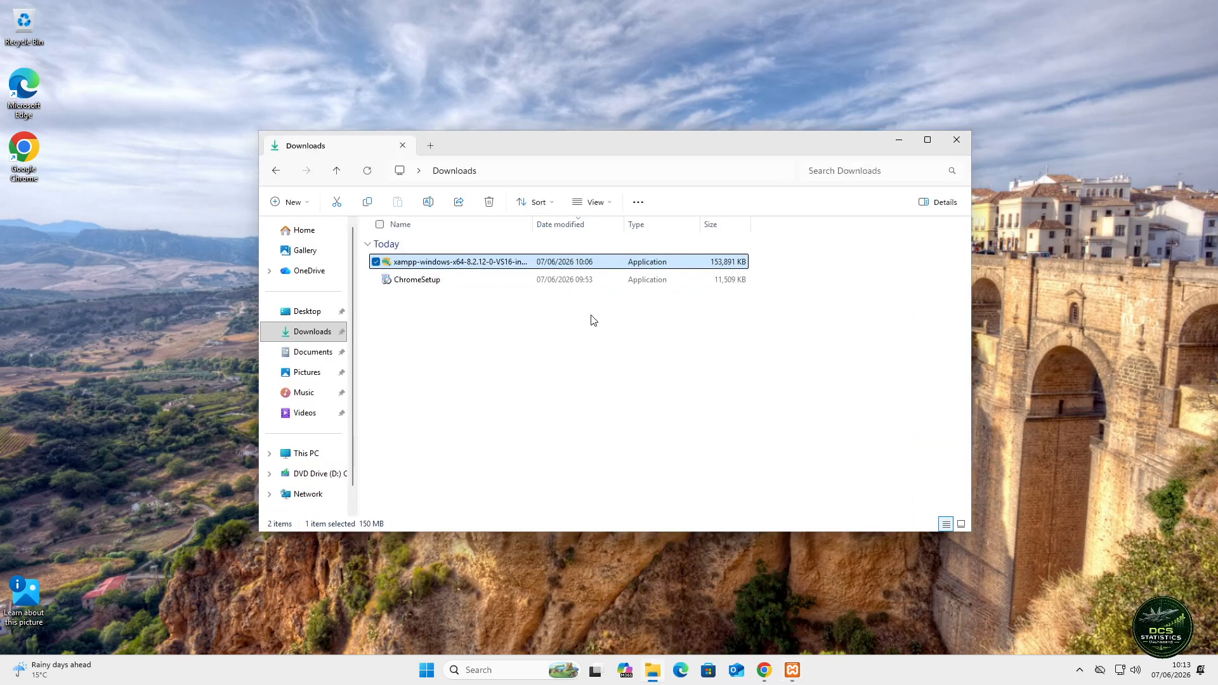
left_click_drag(637, 160, 844, 173)
left_click(486, 477)
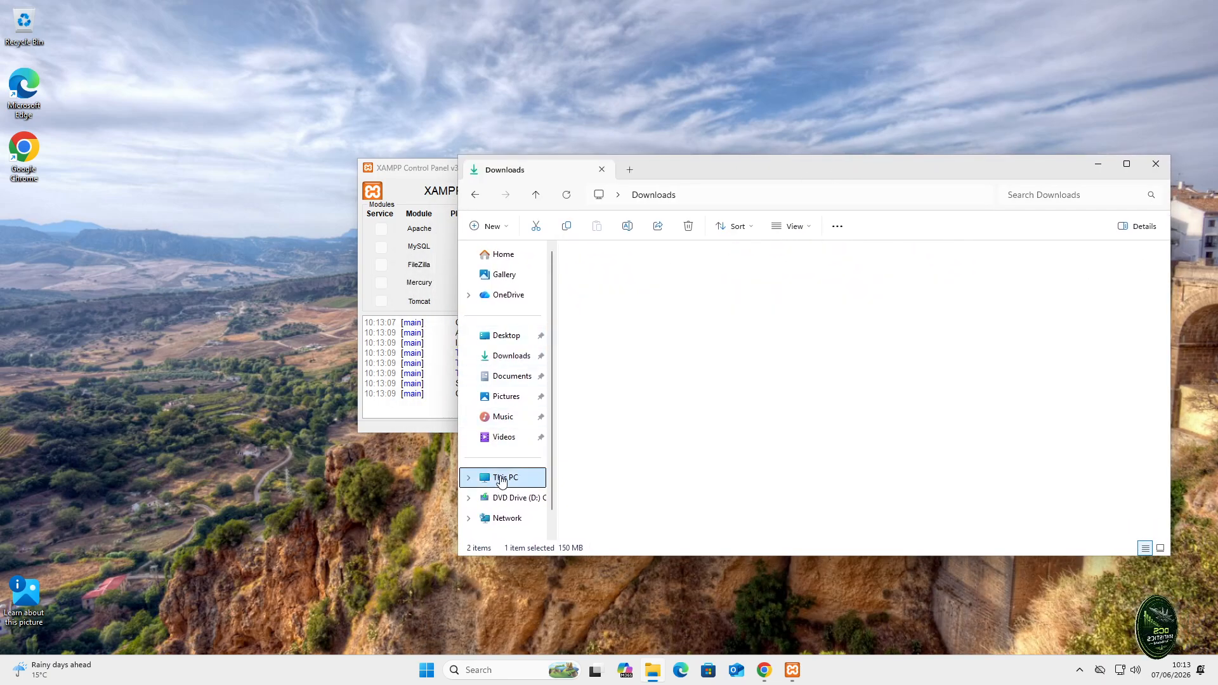
double_click(625, 285)
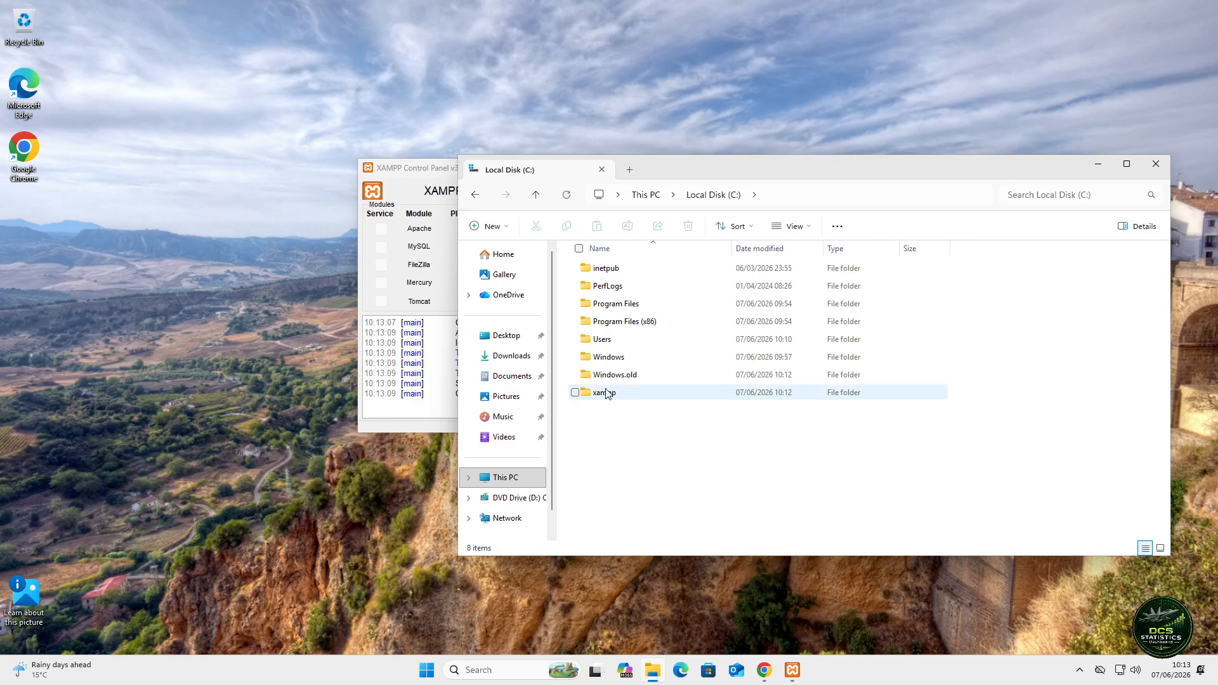
double_click(666, 336)
scroll(714, 415, "down", 10)
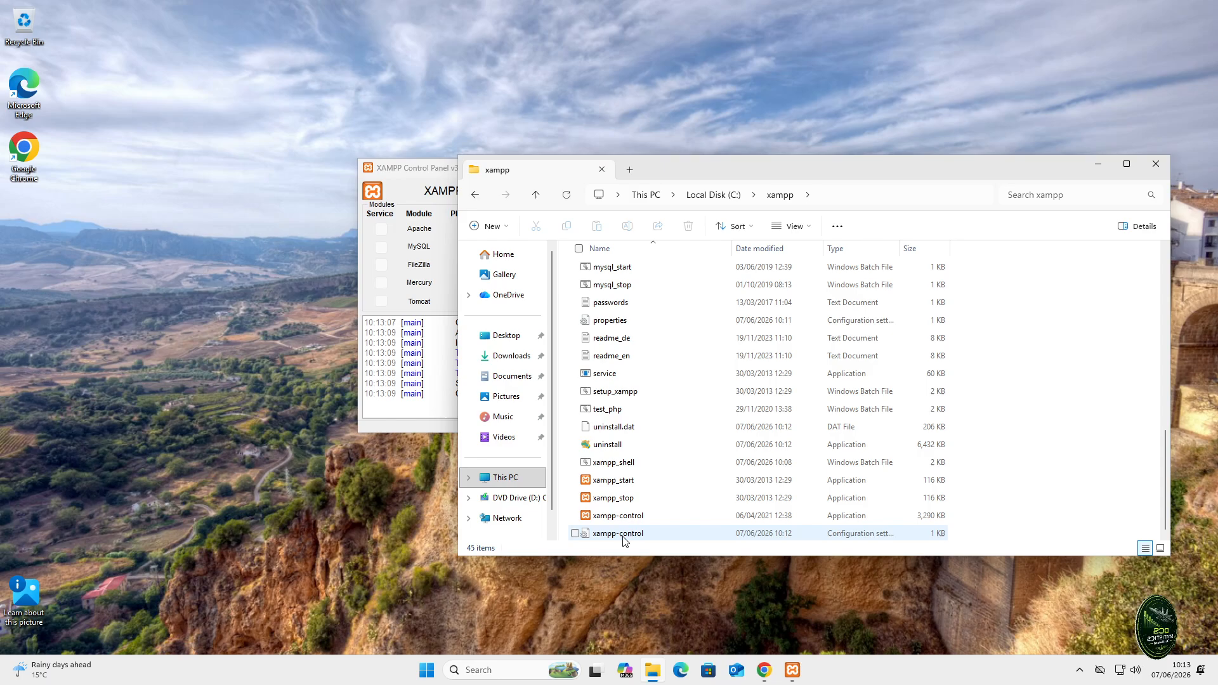
left_click(620, 536)
right_click(643, 539)
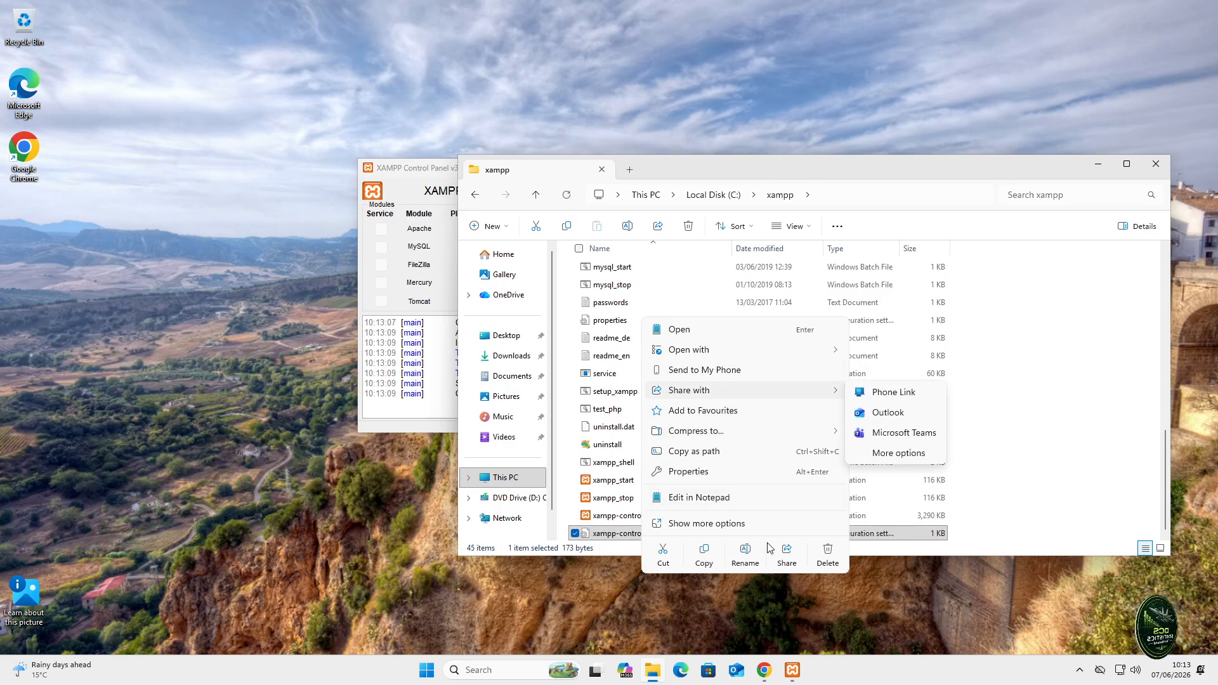
- Open the Security properties of xampp-control.ini and review the Administrators and Everyone permissions
left_click(694, 470)
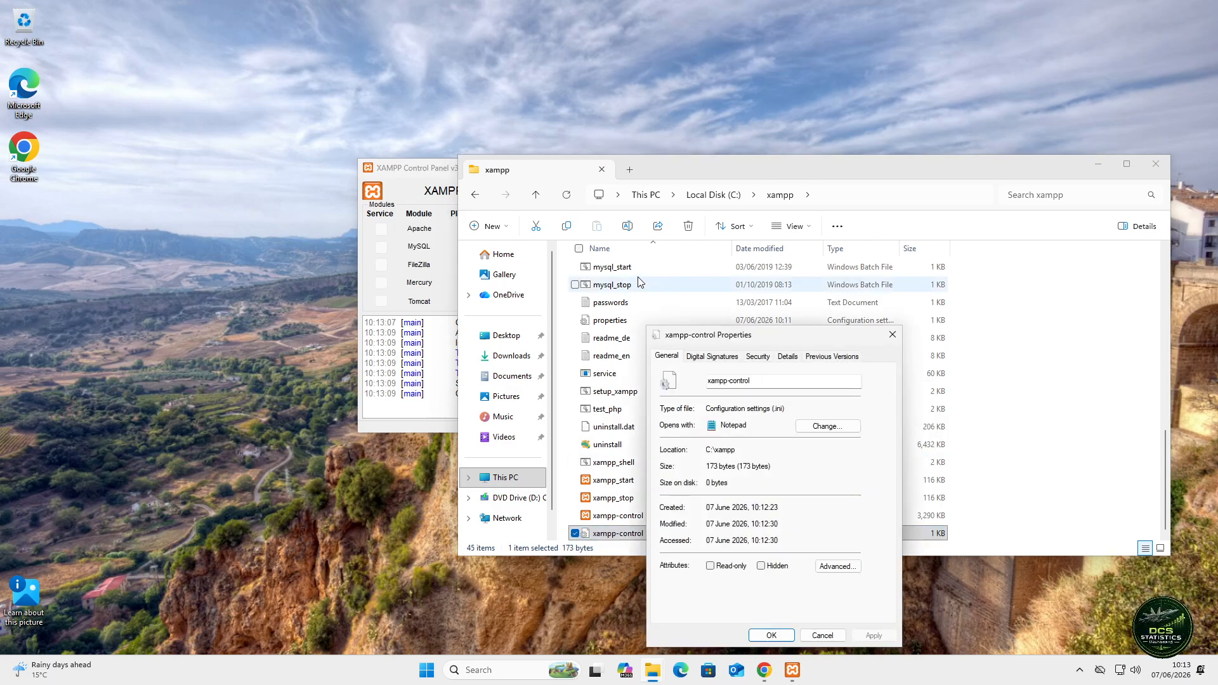
left_click(759, 357)
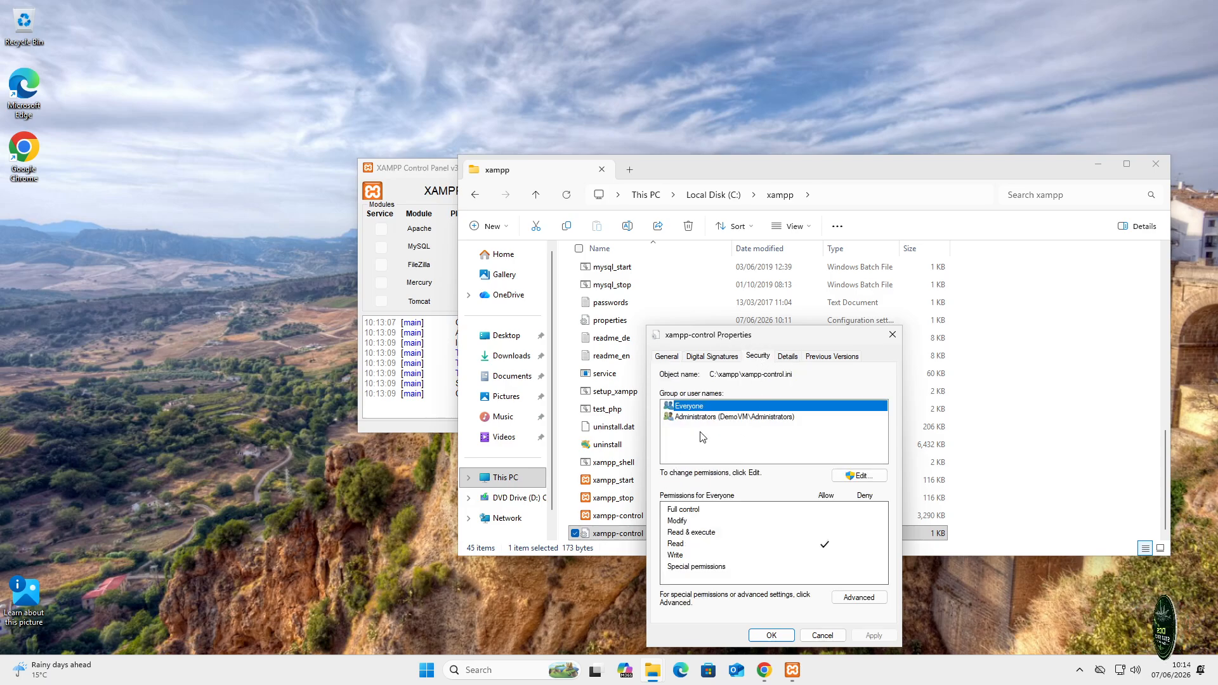
left_click(746, 417)
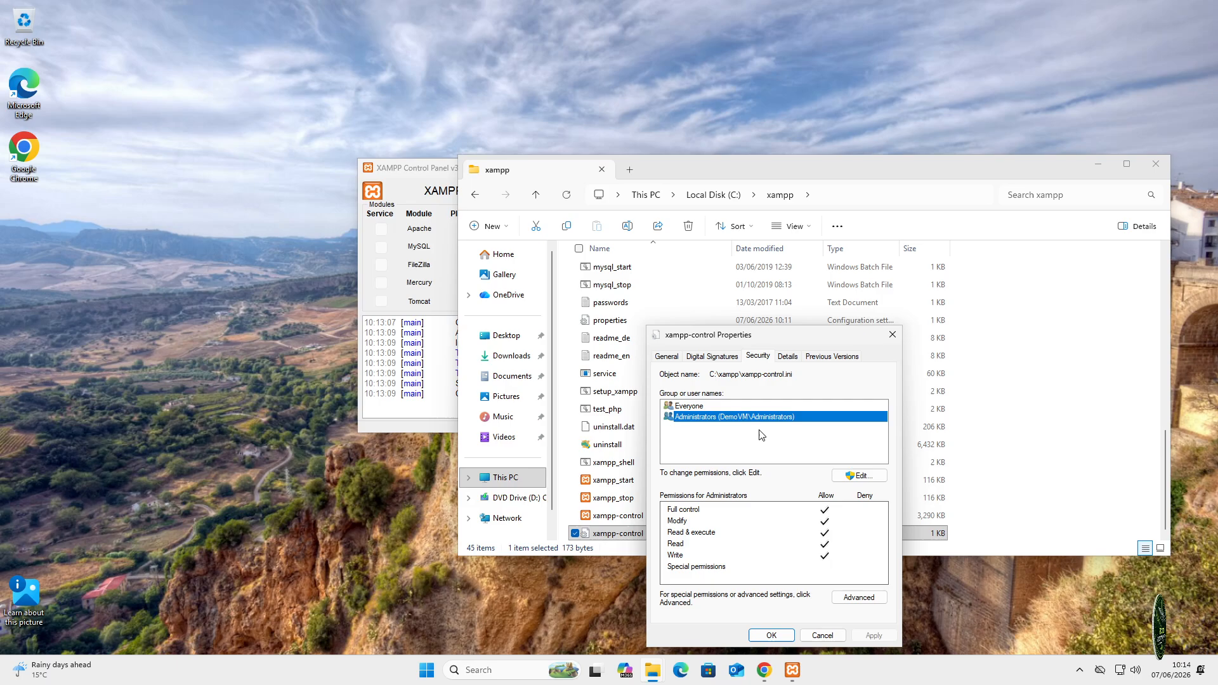
left_click(699, 407)
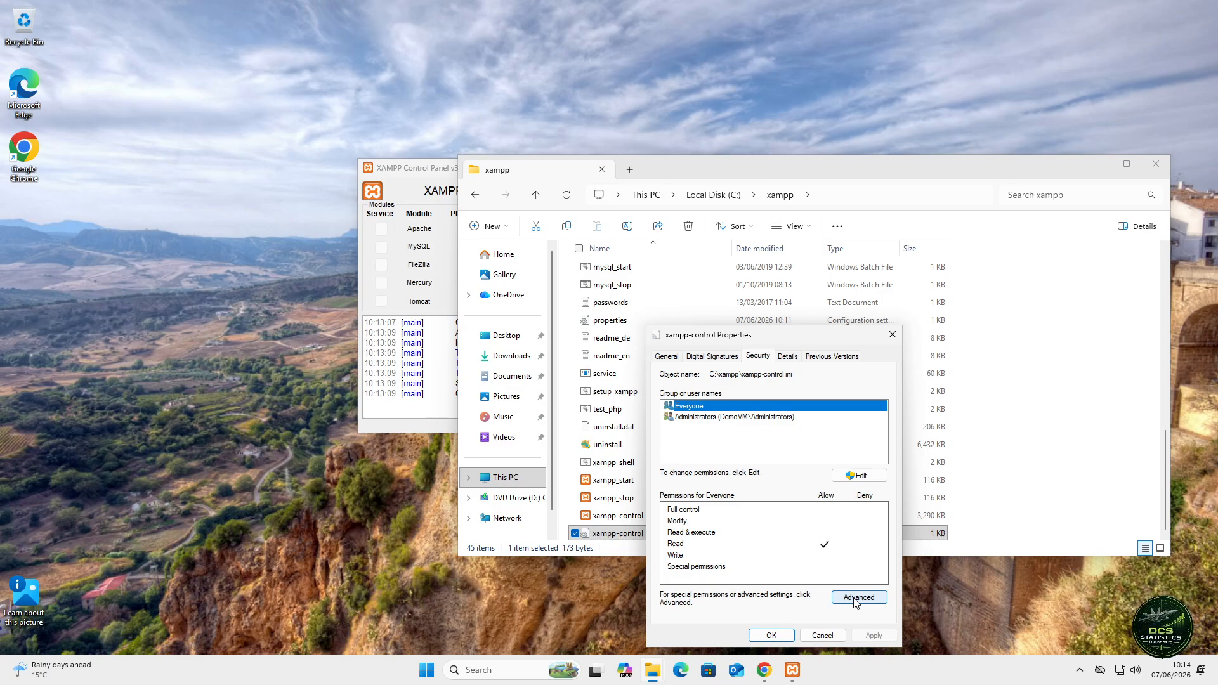
- Allow the Everyone group Full control of xampp-control.ini and apply the change
left_click(864, 480)
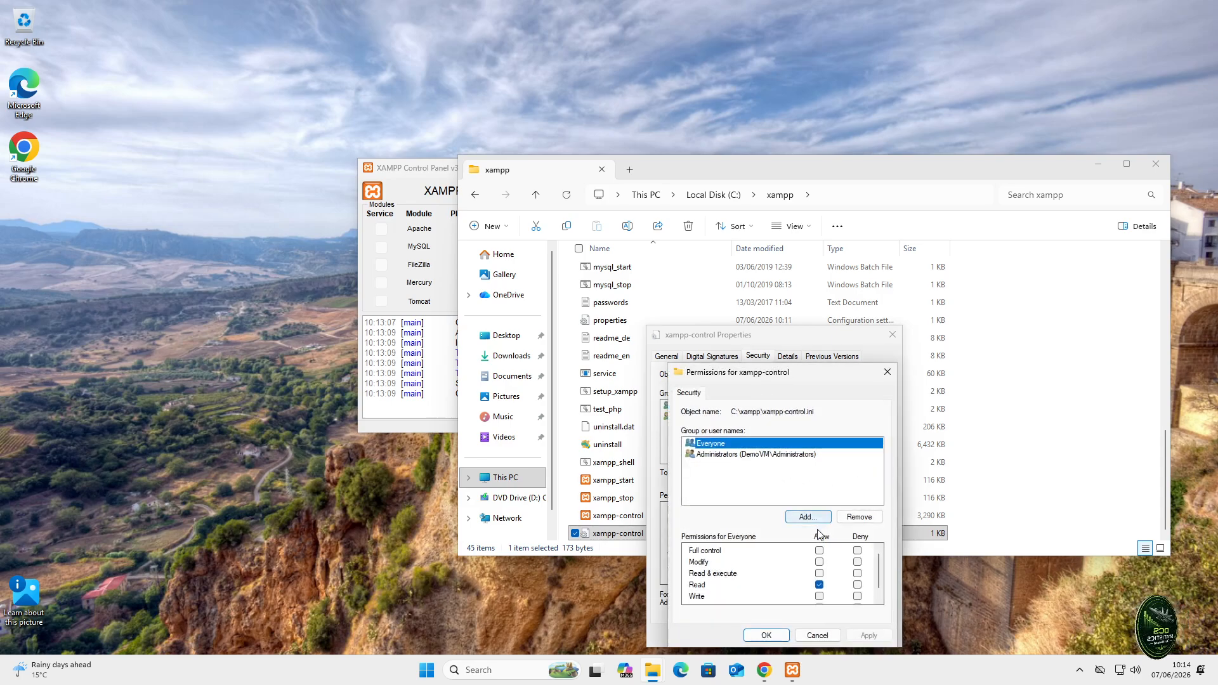
left_click(819, 550)
left_click(867, 633)
left_click(766, 636)
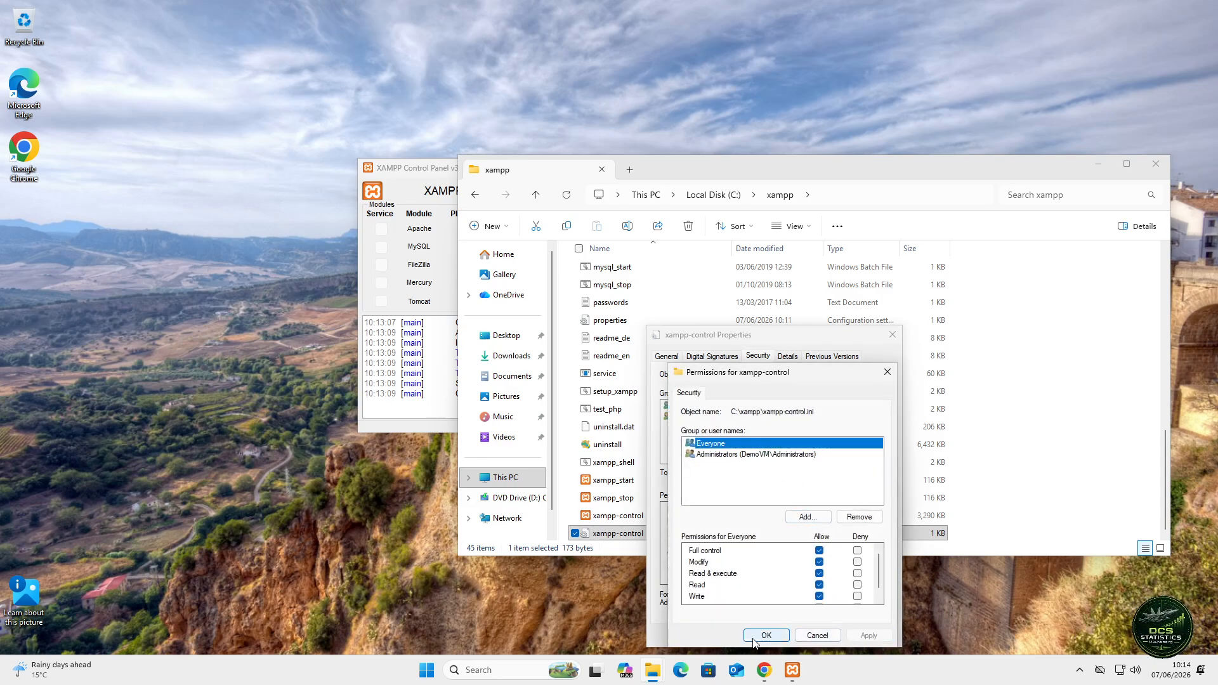
left_click(790, 636)
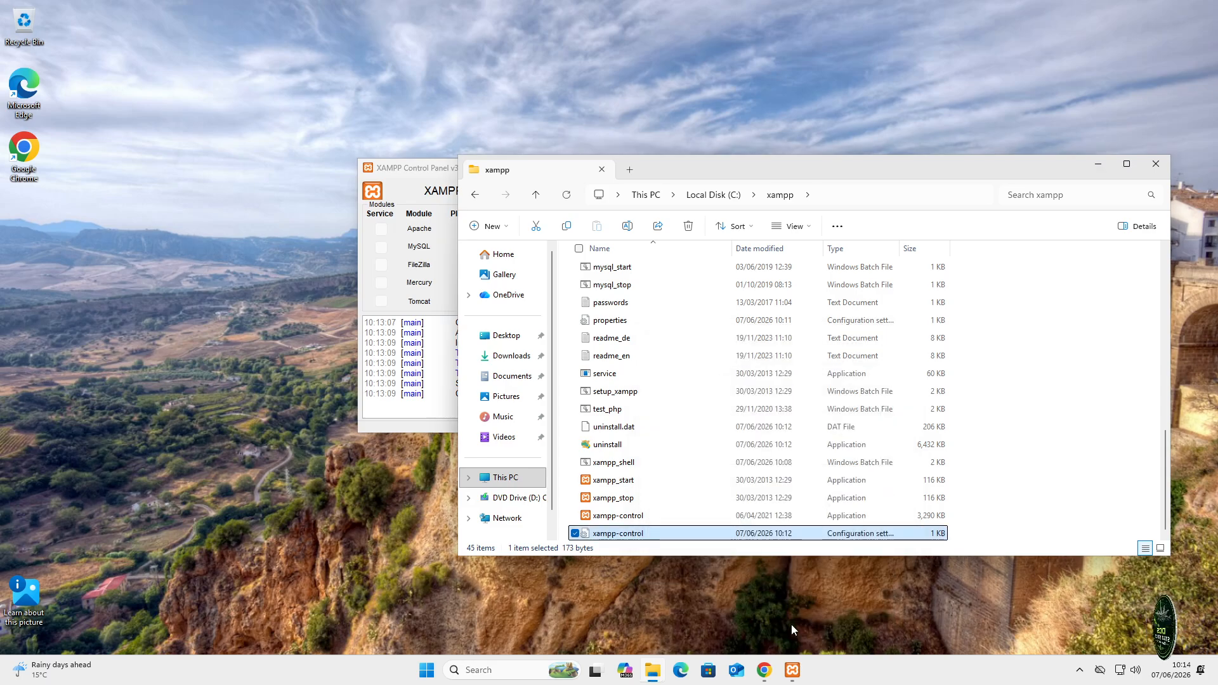
- Close Explorer, dismiss the access-denied error, and save the XAMPP control panel configuration
left_click(1156, 163)
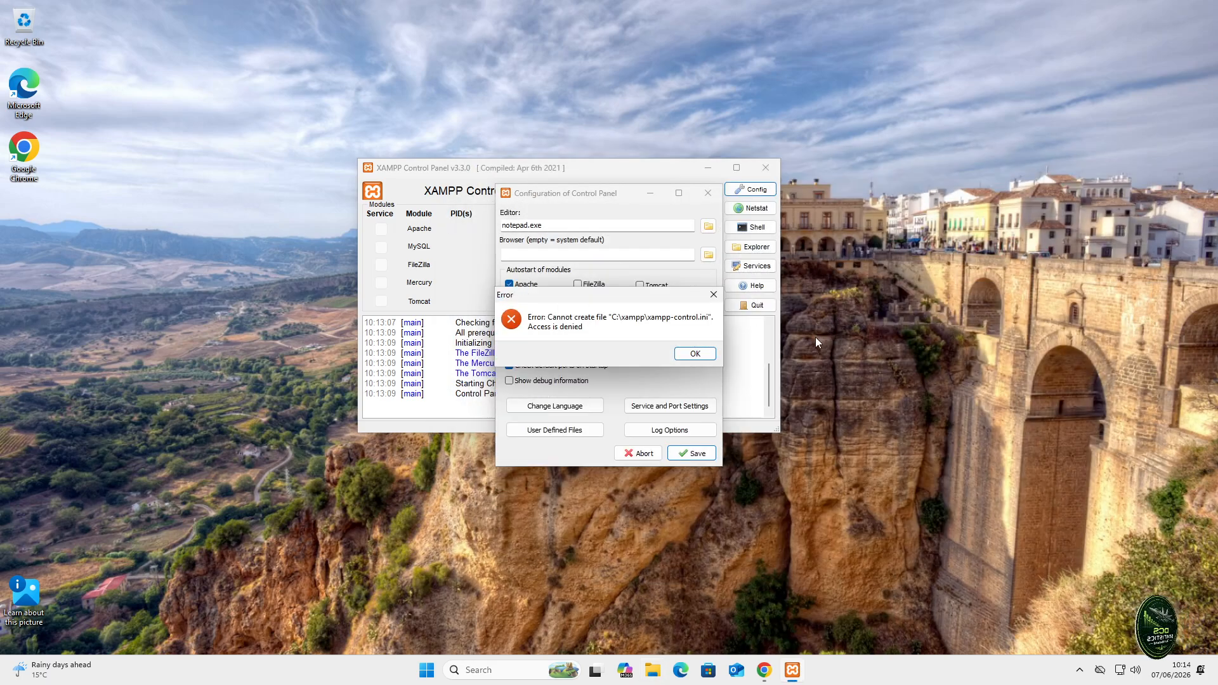
left_click(716, 355)
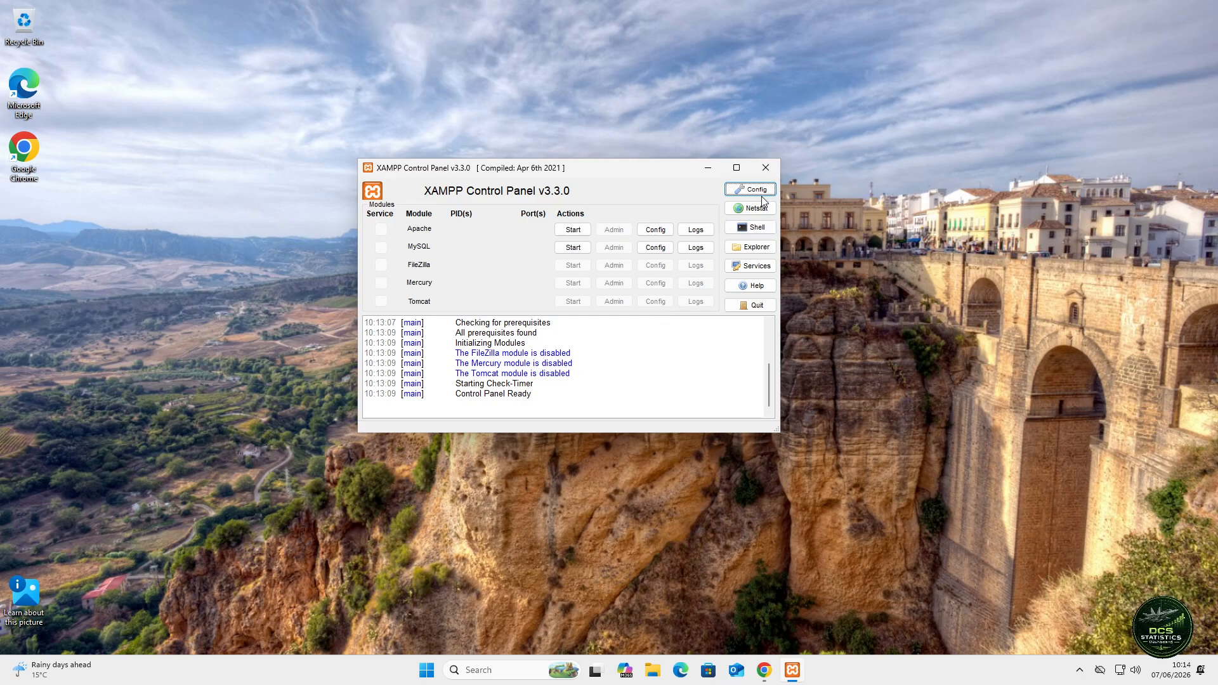
left_click(754, 194)
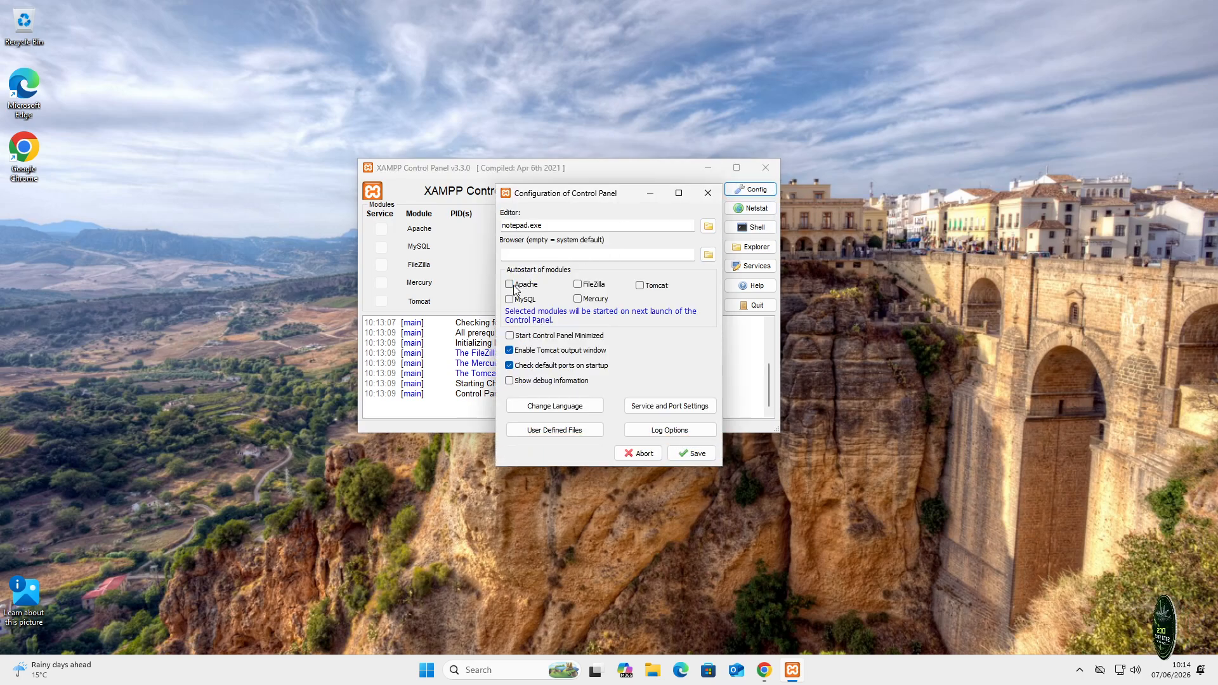
left_click(693, 452)
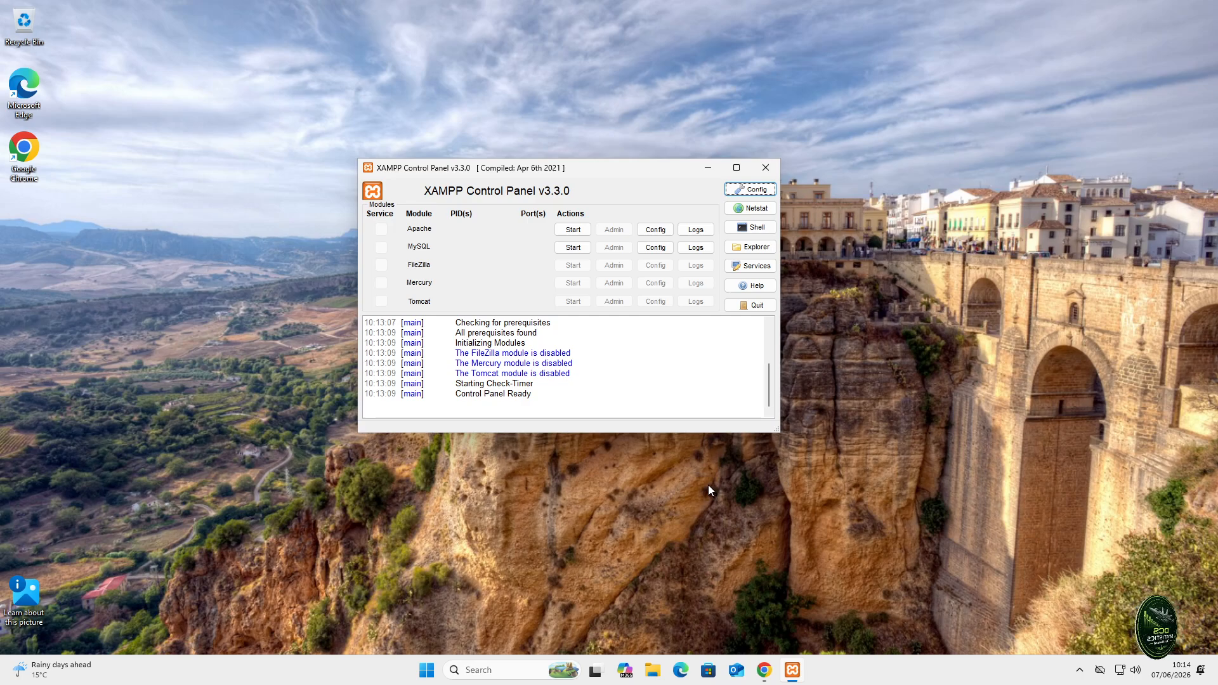
- Start Apache on ports 80 and 443, allowing it through the Windows firewall
left_click(572, 230)
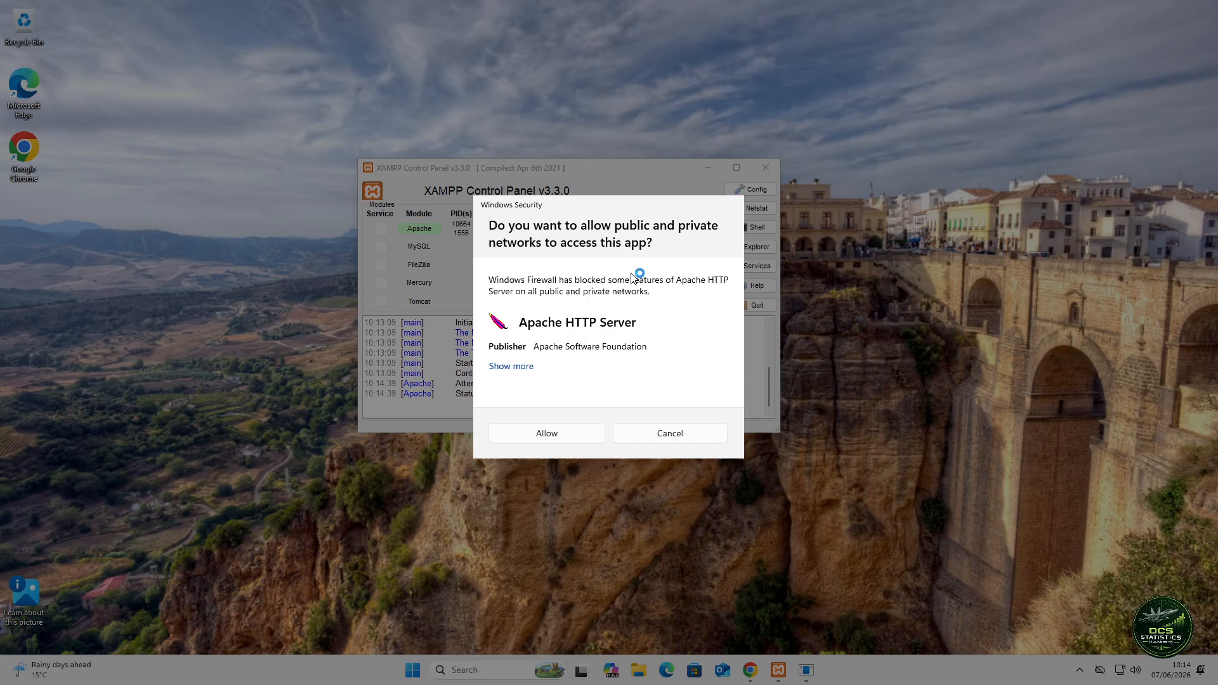
left_click(551, 442)
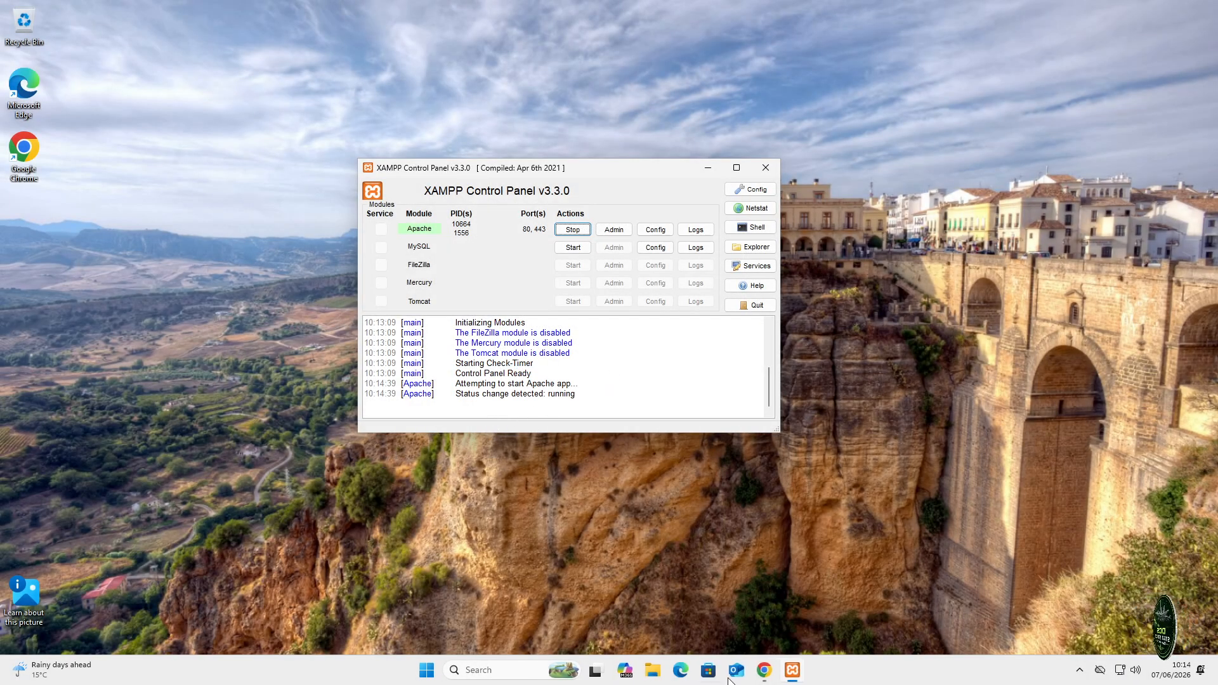
left_click(764, 669)
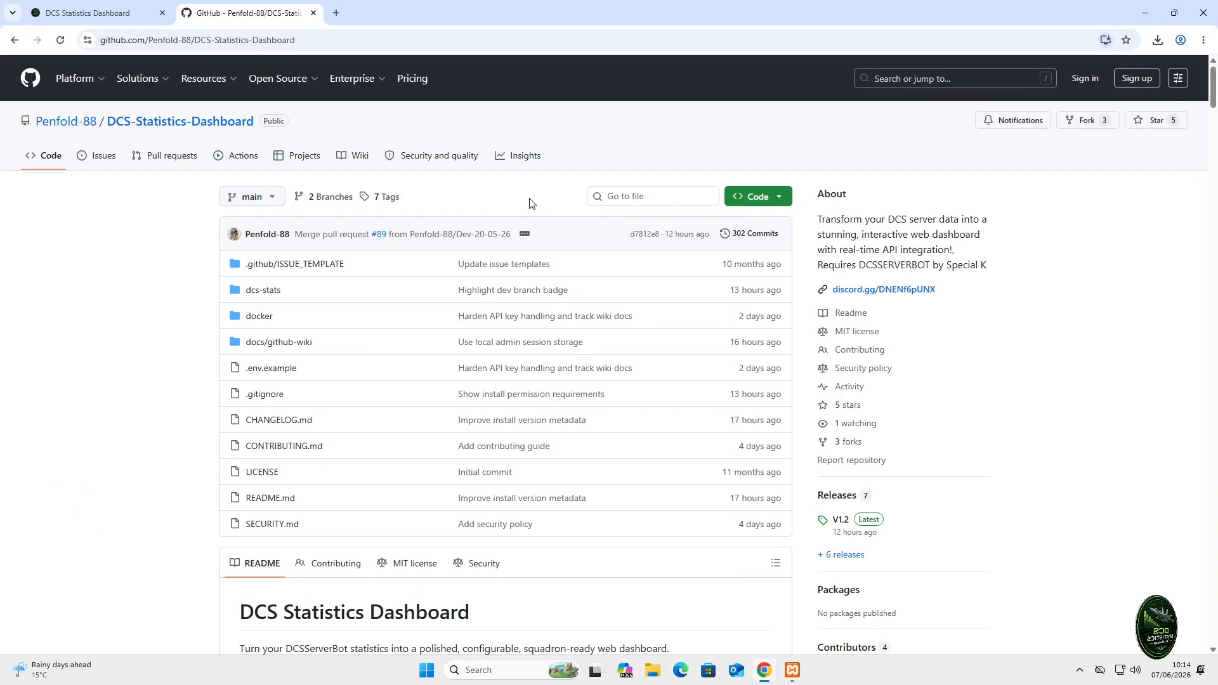
- Load localhost in a new Chrome tab to show the Welcome to XAMPP 8.2.12 page
left_click(337, 13)
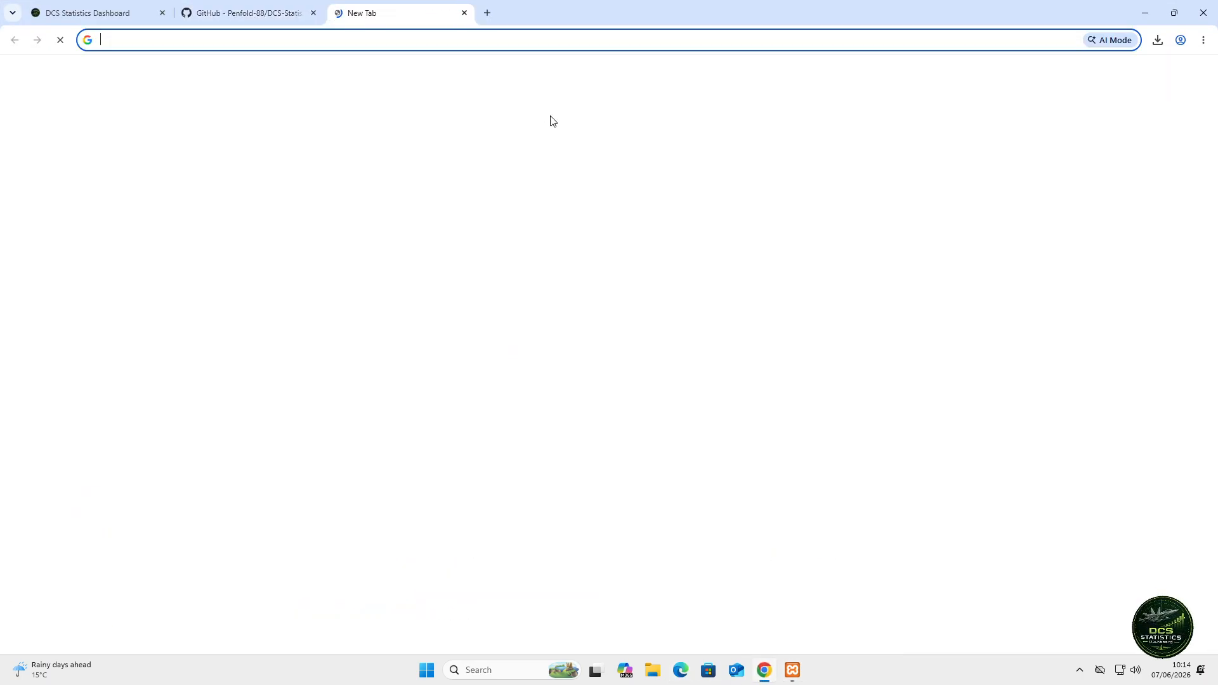
type("loc")
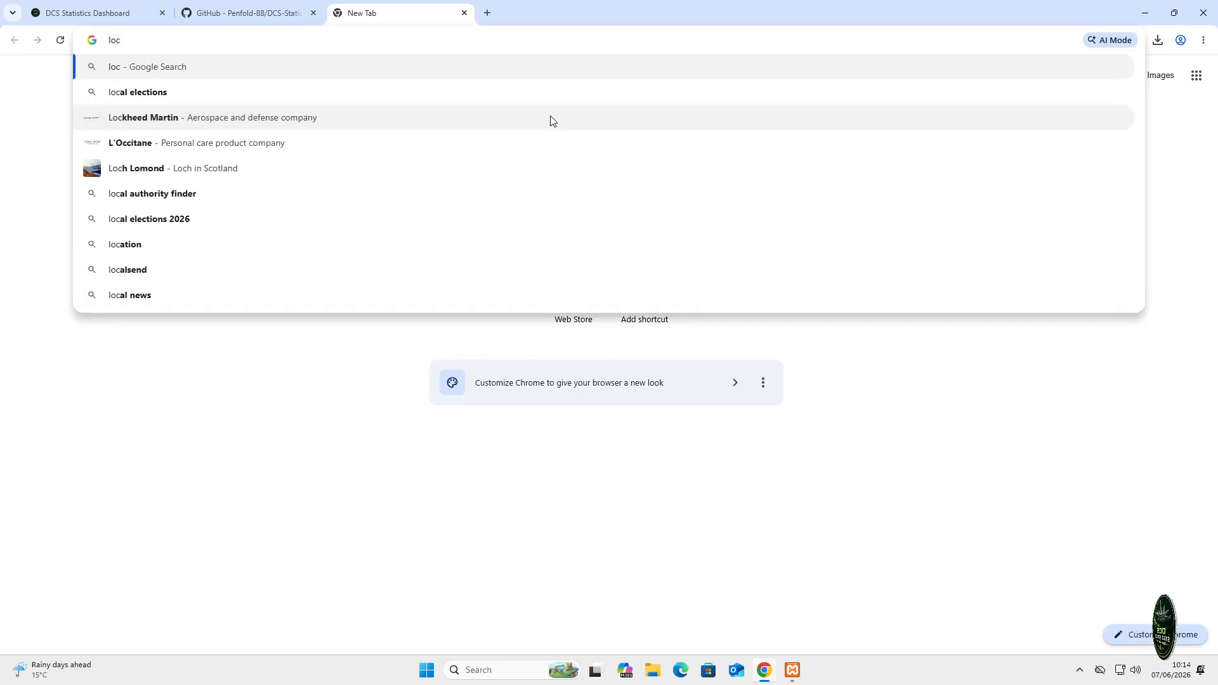
type("alhost")
key("Return")
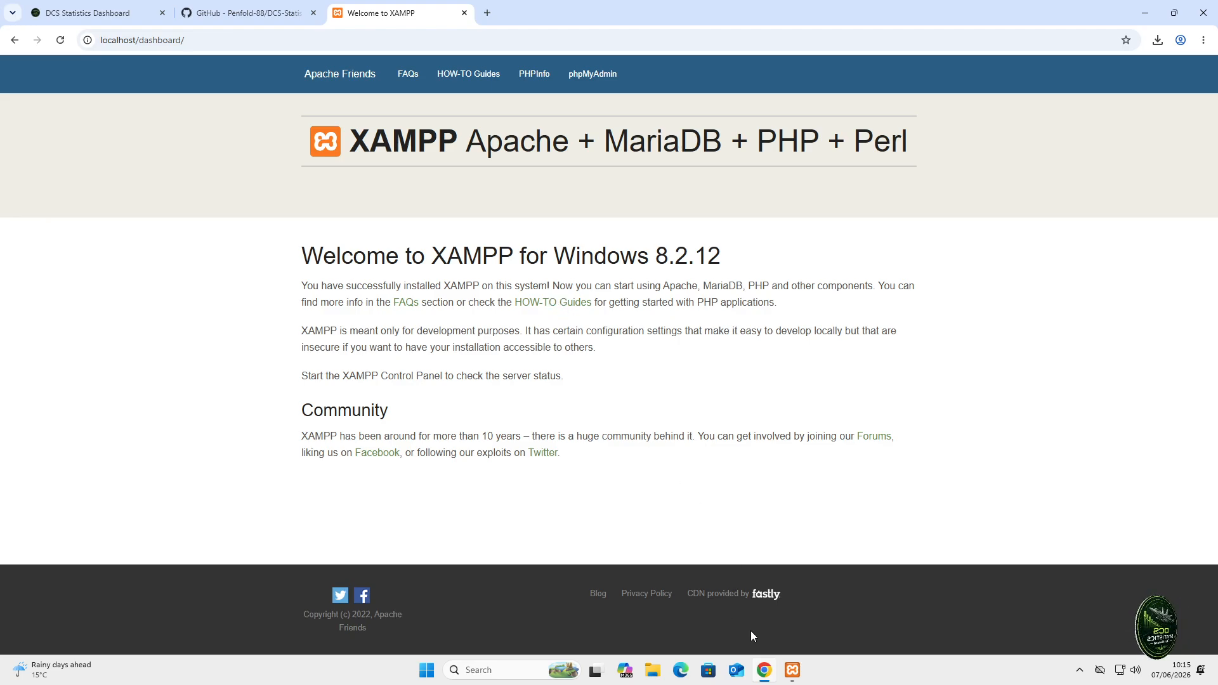
left_click(656, 677)
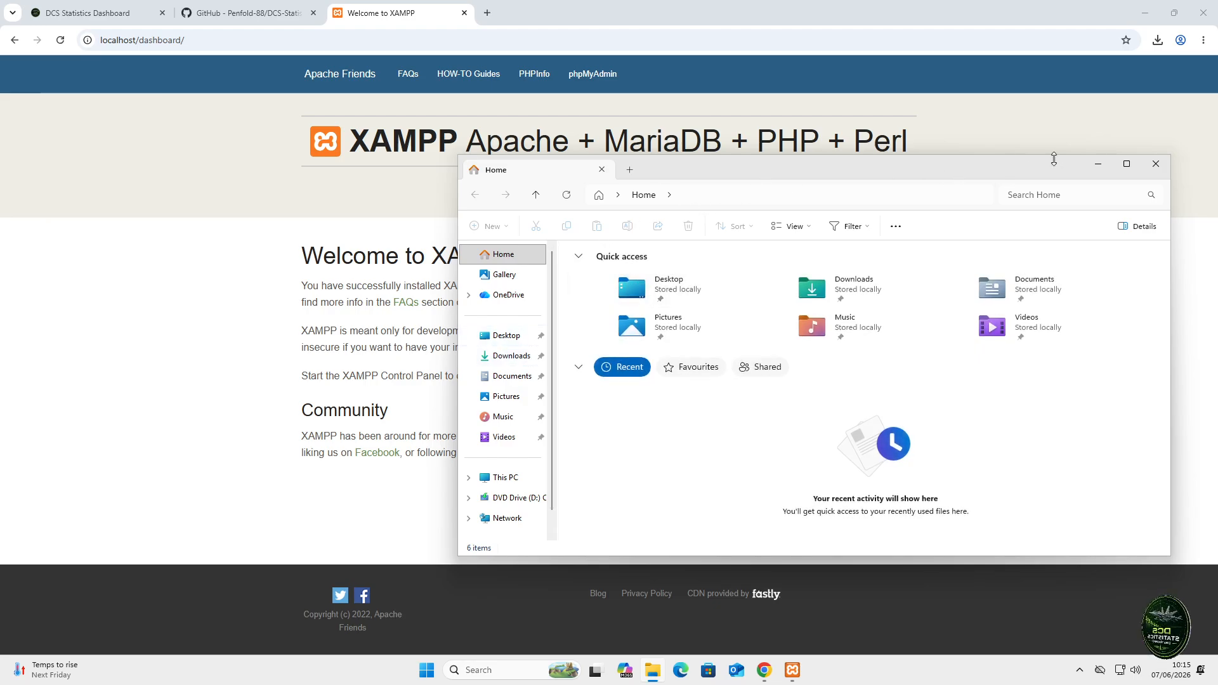
- Go to C:\xampp\htdocs and delete all eight of its default items
left_click(504, 479)
double_click(606, 278)
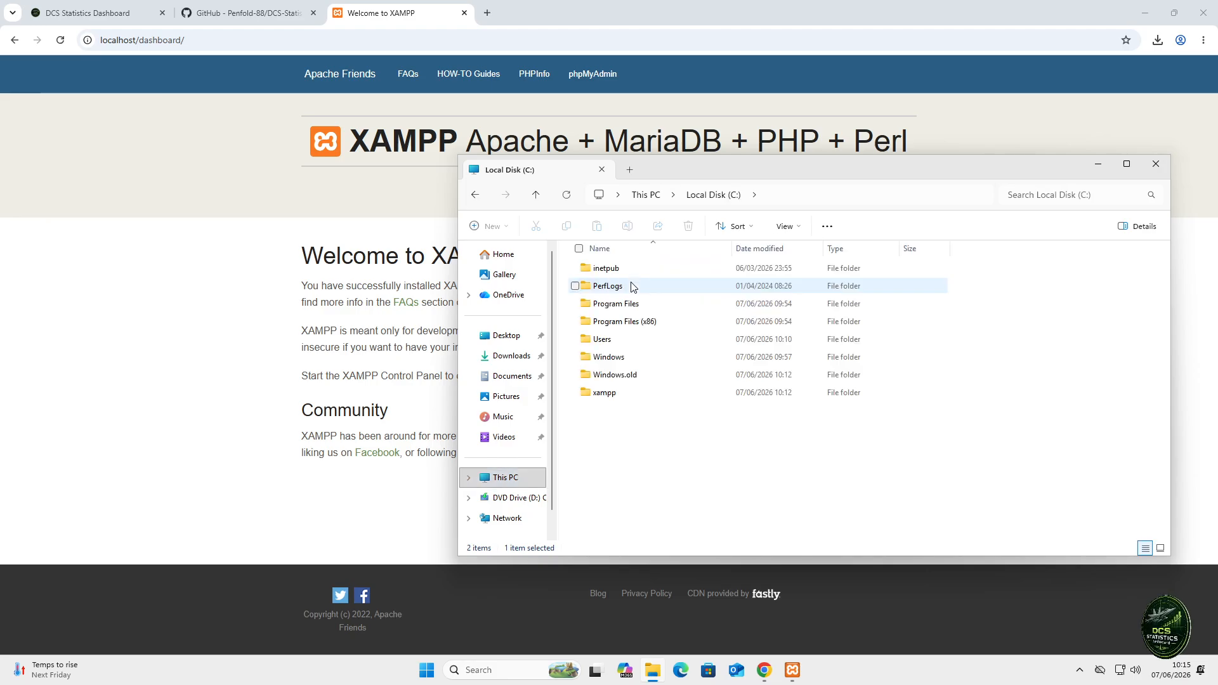
left_click(614, 396)
double_click(615, 397)
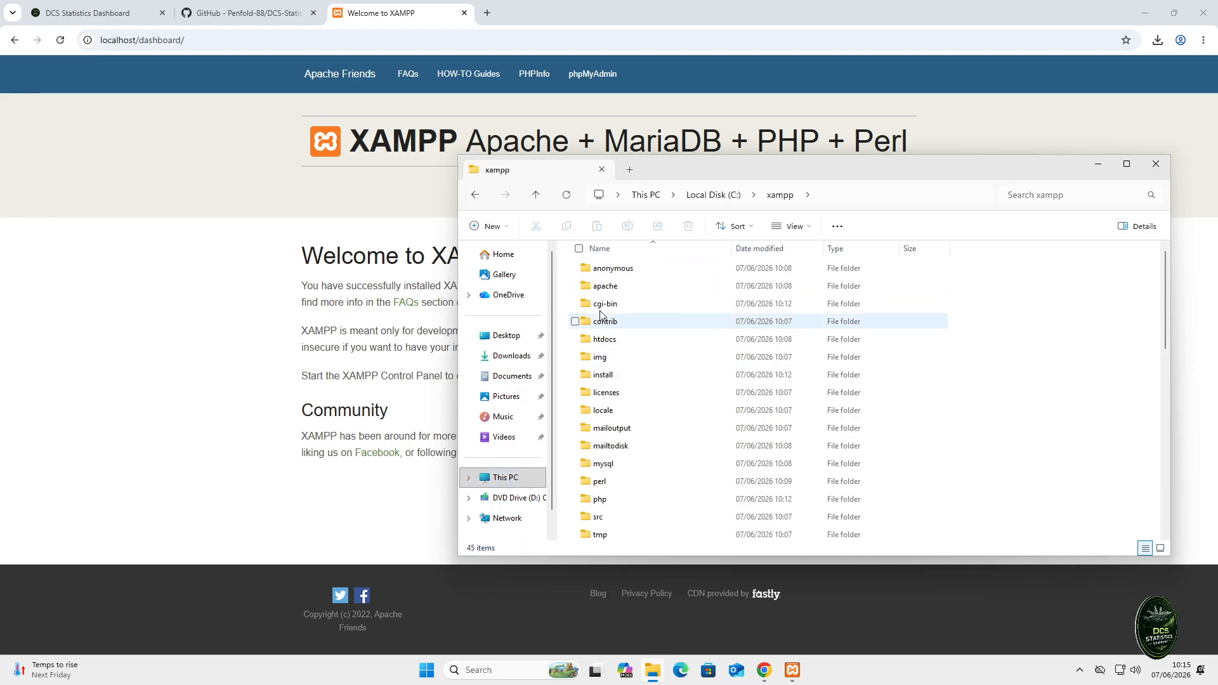
double_click(622, 343)
left_click_drag(621, 422, 682, 268)
key("Delete")
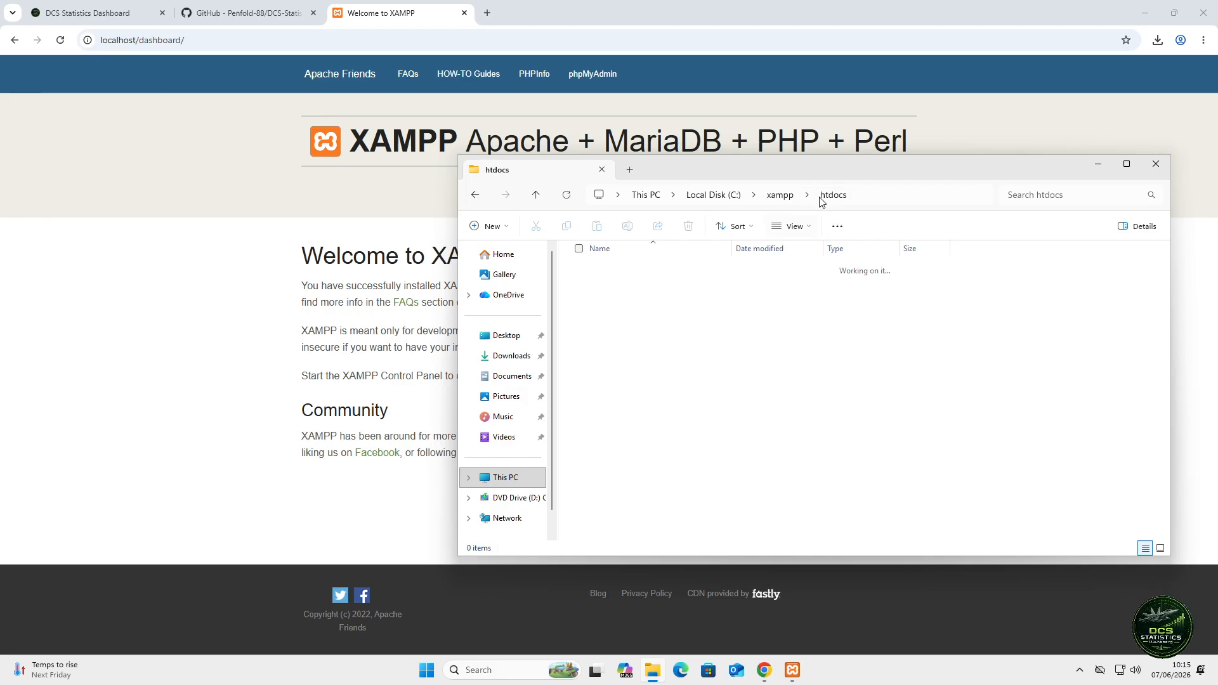
- Download the V1.2 release source code as DCS-Statistics-Dashboard-1.2.zip (924 KB) from GitHub
left_click(249, 14)
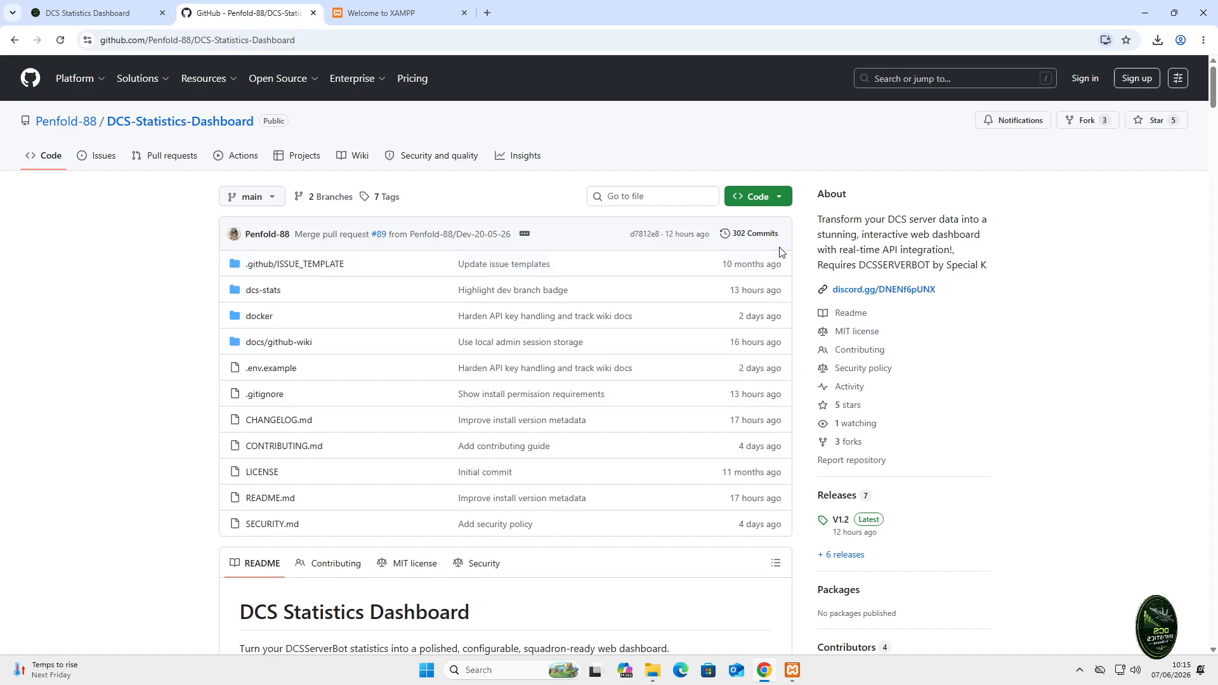
scroll(941, 464, "down", 1)
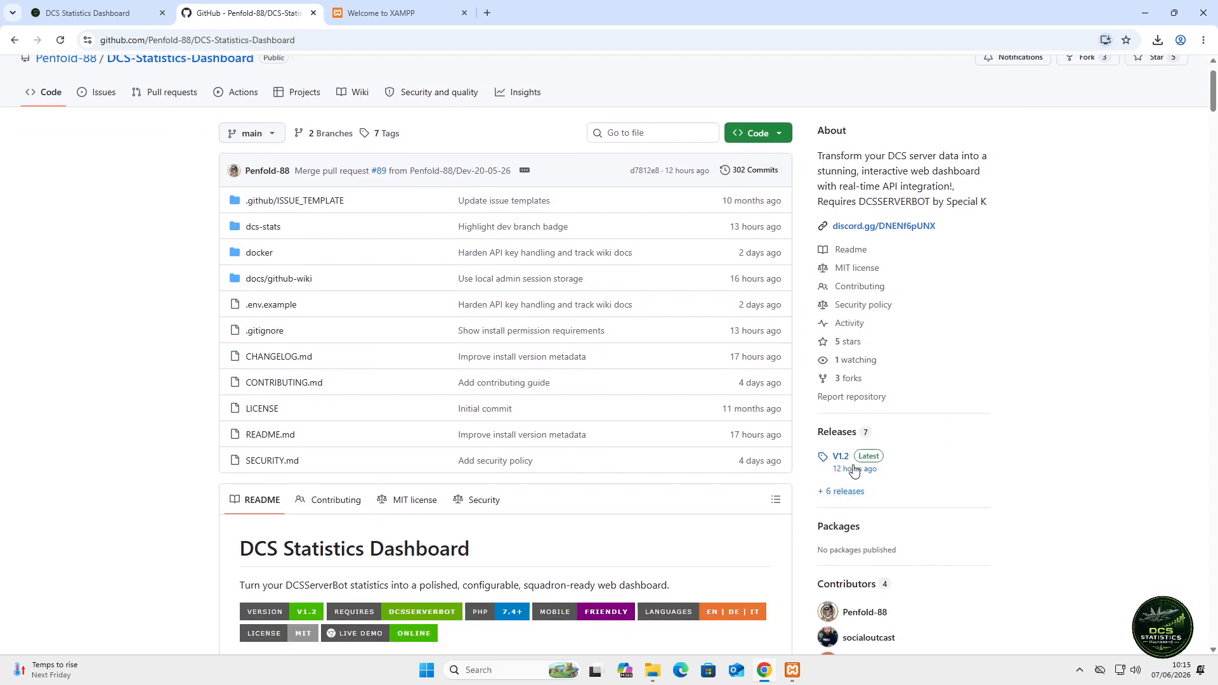
left_click(847, 462)
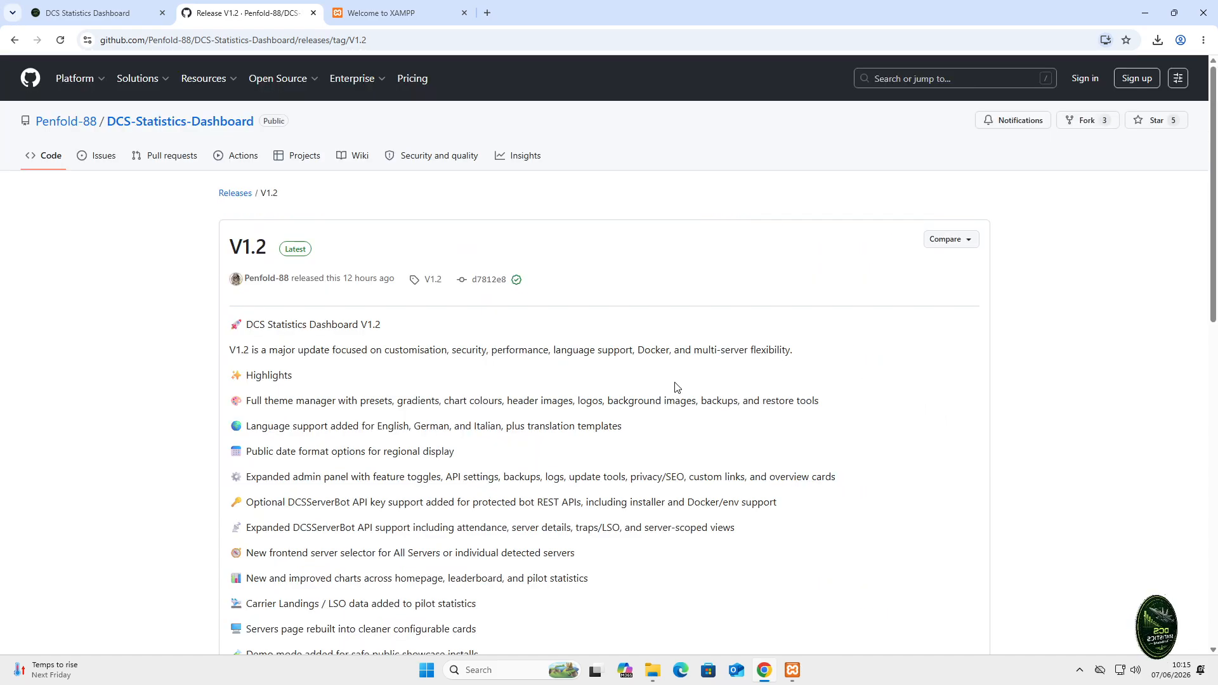
scroll(675, 387, "down", 12)
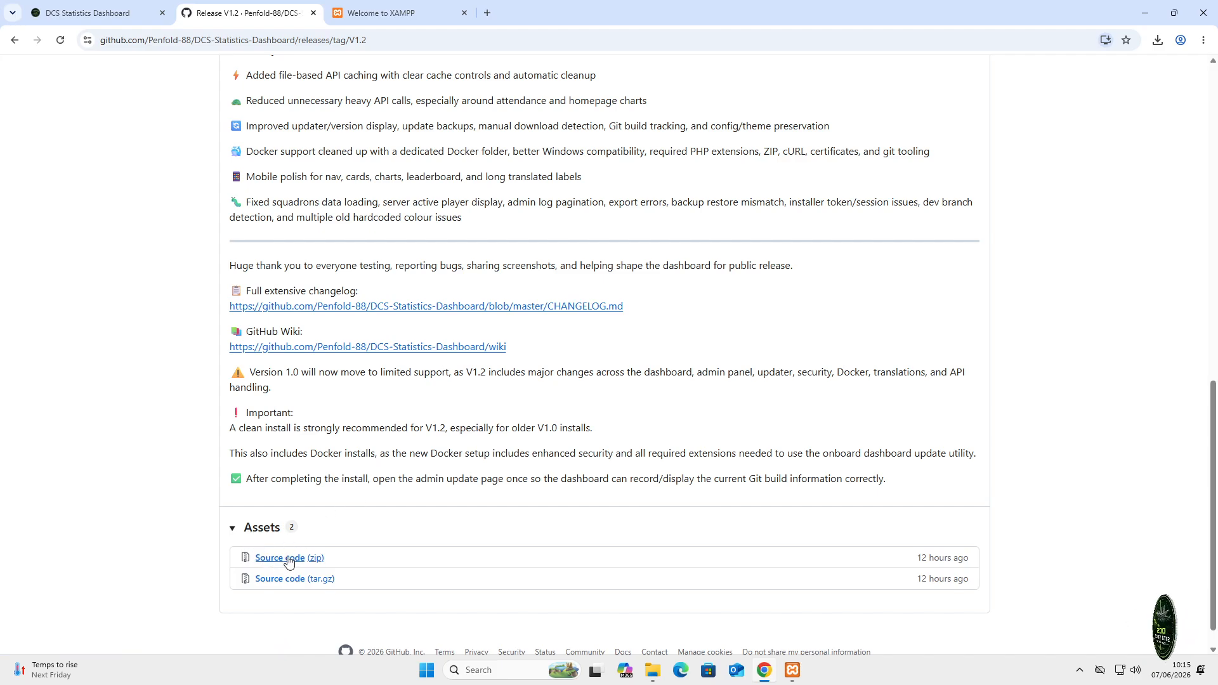
left_click(289, 558)
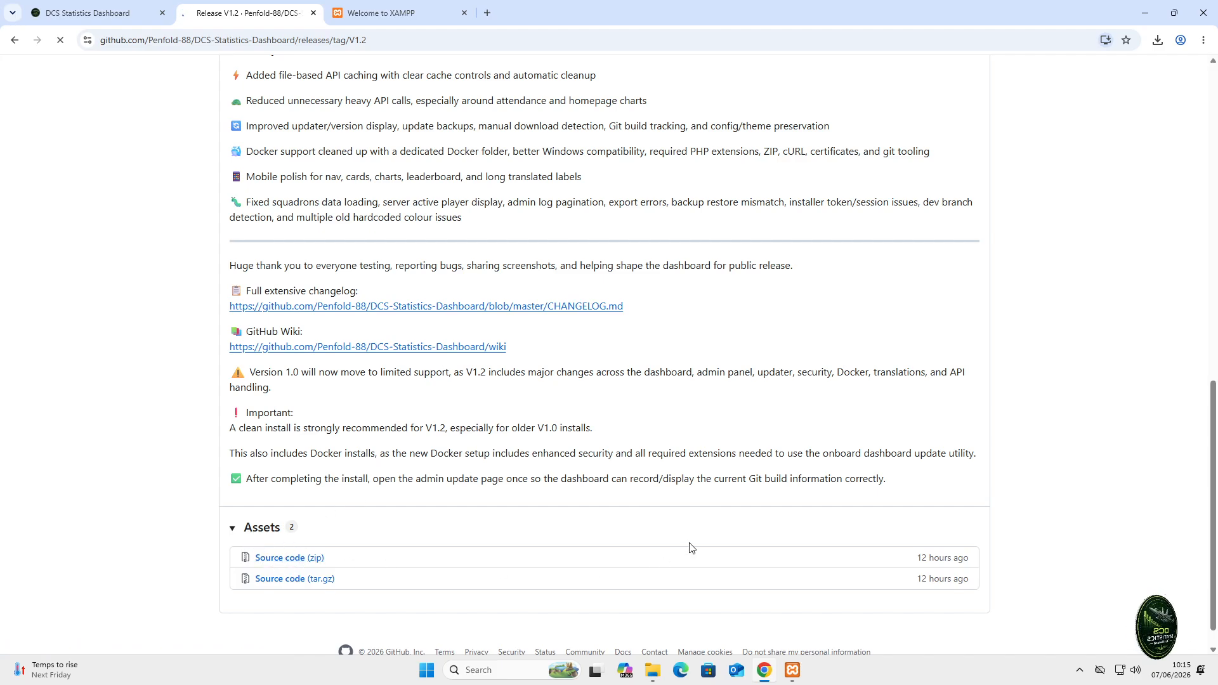
left_click(1156, 46)
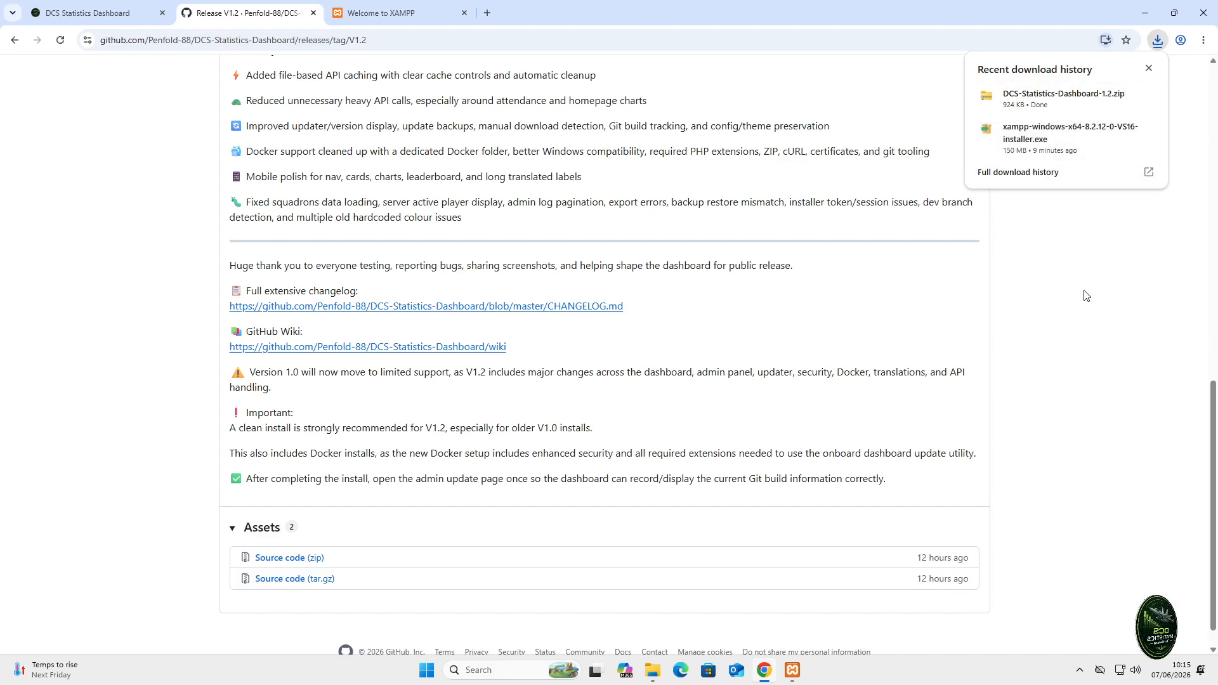
left_click(653, 671)
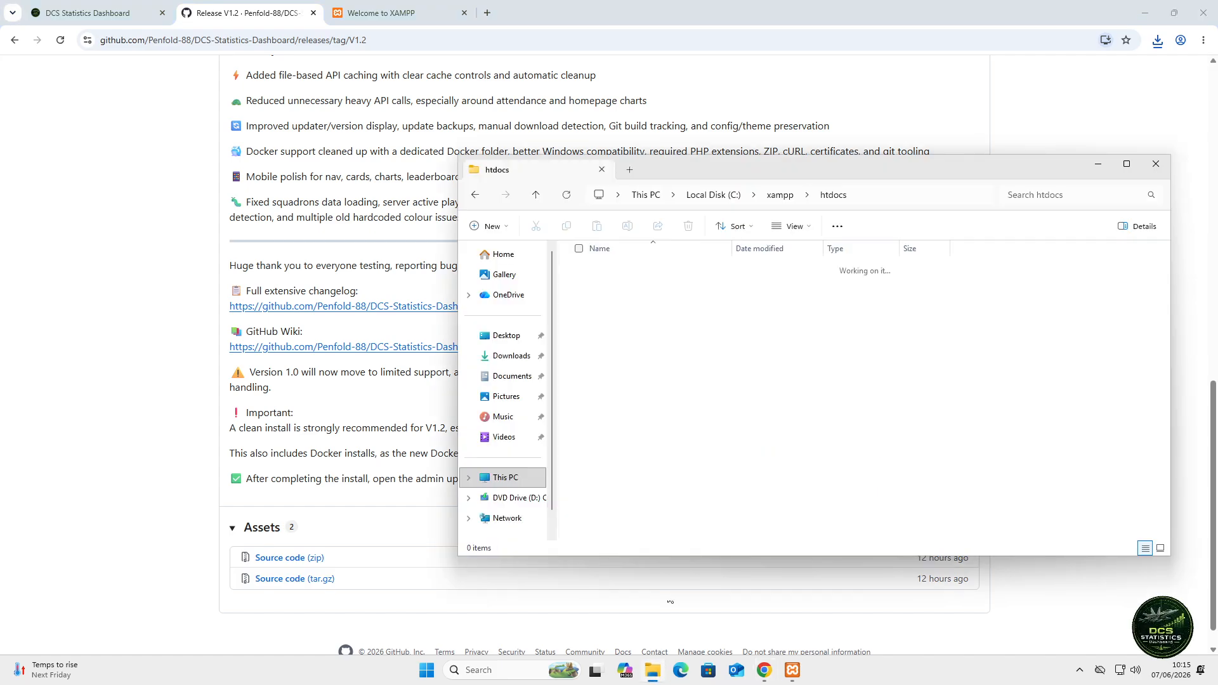
- Open Downloads in a new tab and extract DCS-Statistics-Dashboard-1.2.zip there
right_click(513, 358)
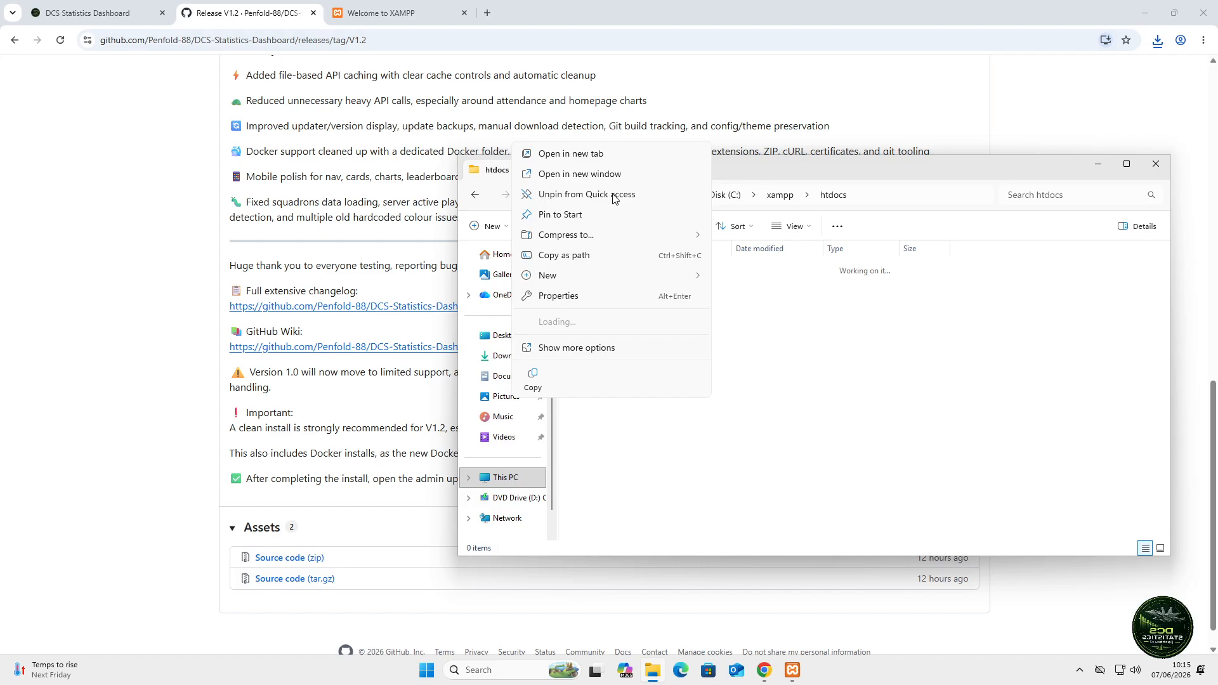
left_click(595, 160)
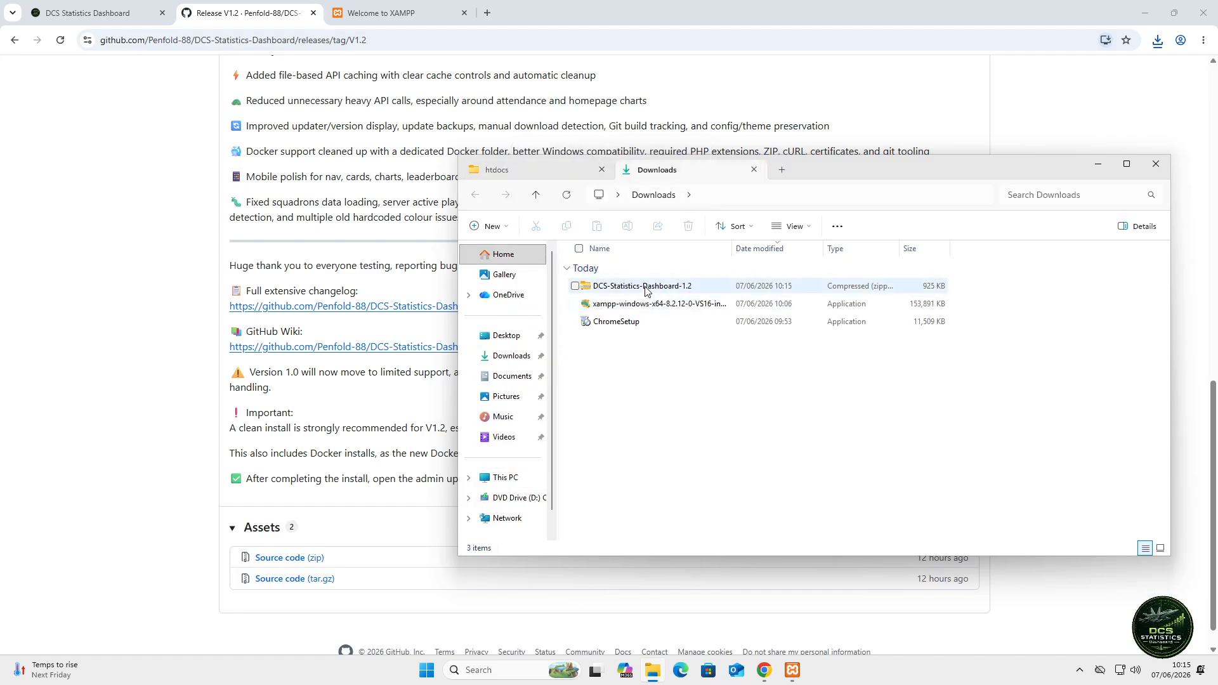
left_click(645, 289)
right_click(646, 289)
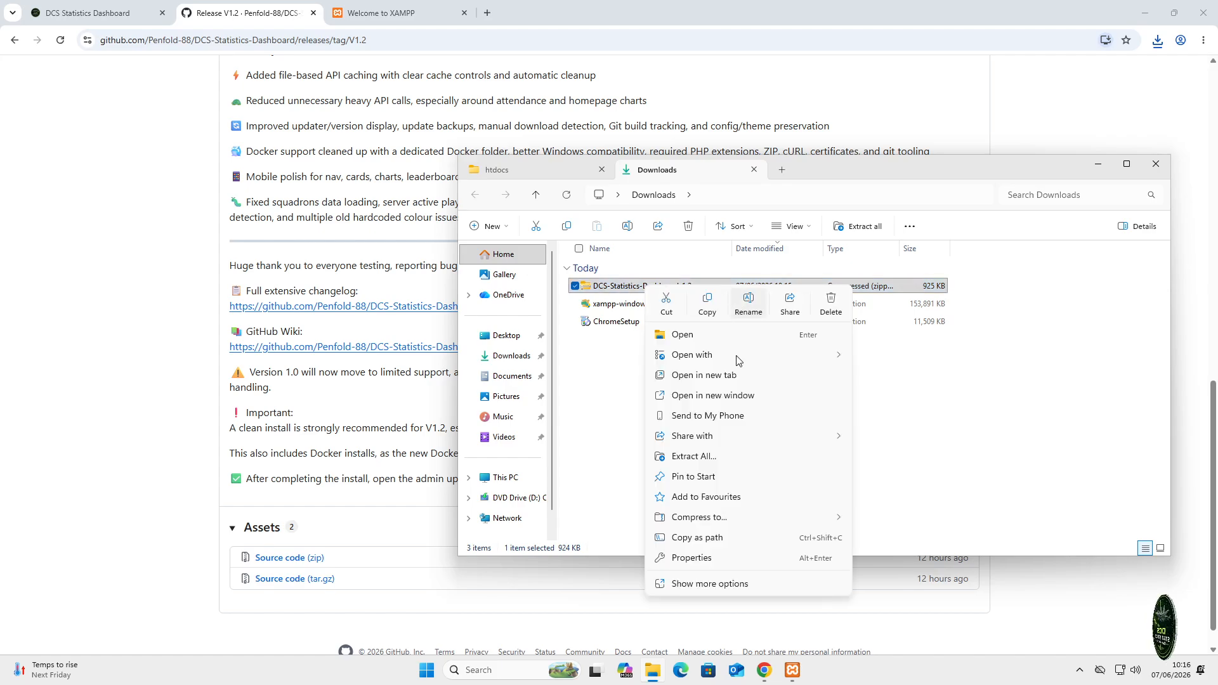
left_click(719, 460)
left_click(721, 456)
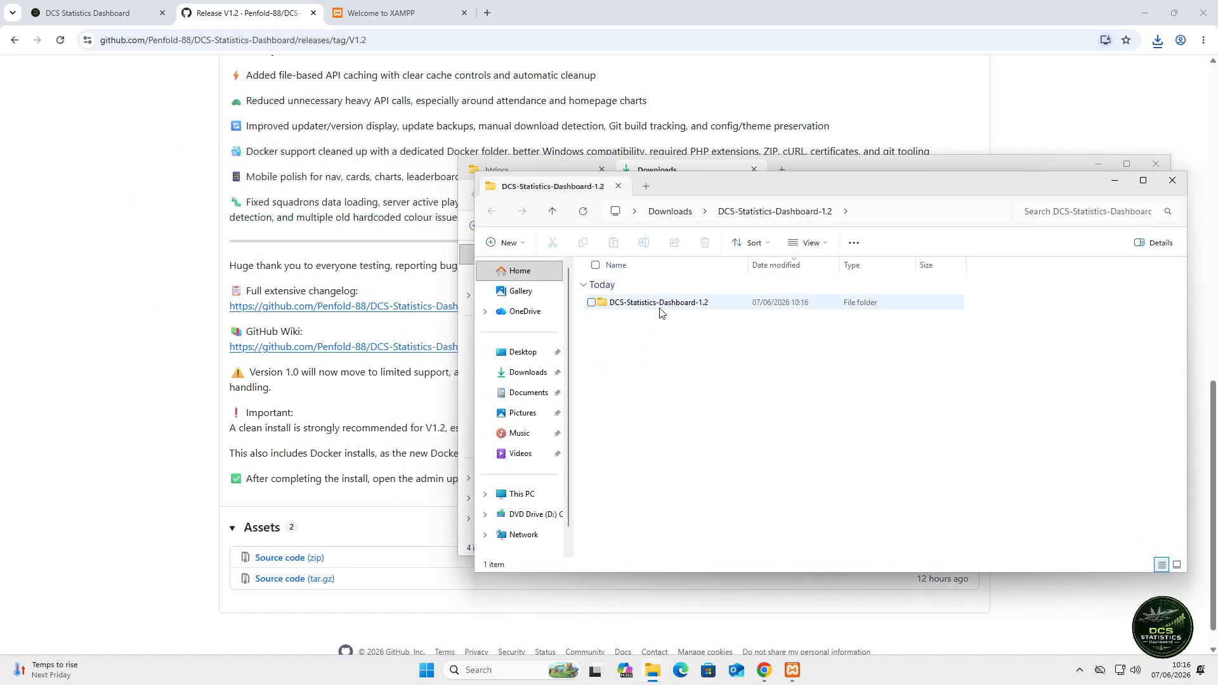
- Open the extracted project's dcs-stats folder with its 60 files
double_click(659, 306)
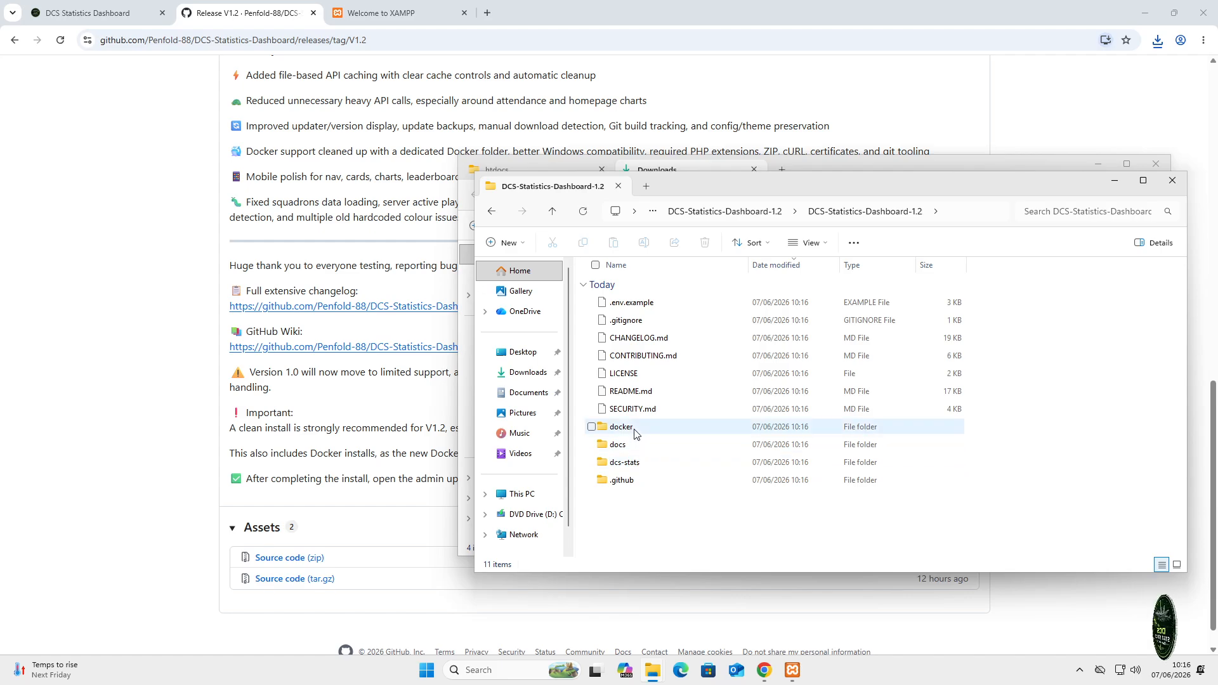
double_click(650, 469)
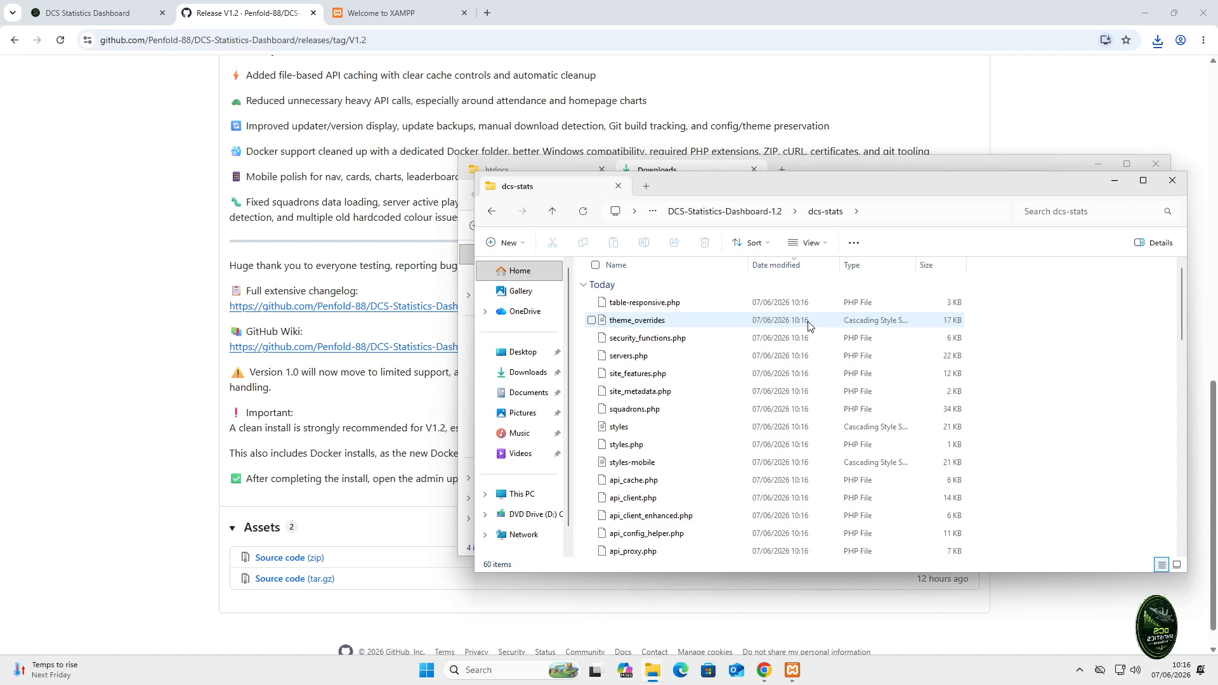
left_click(756, 214)
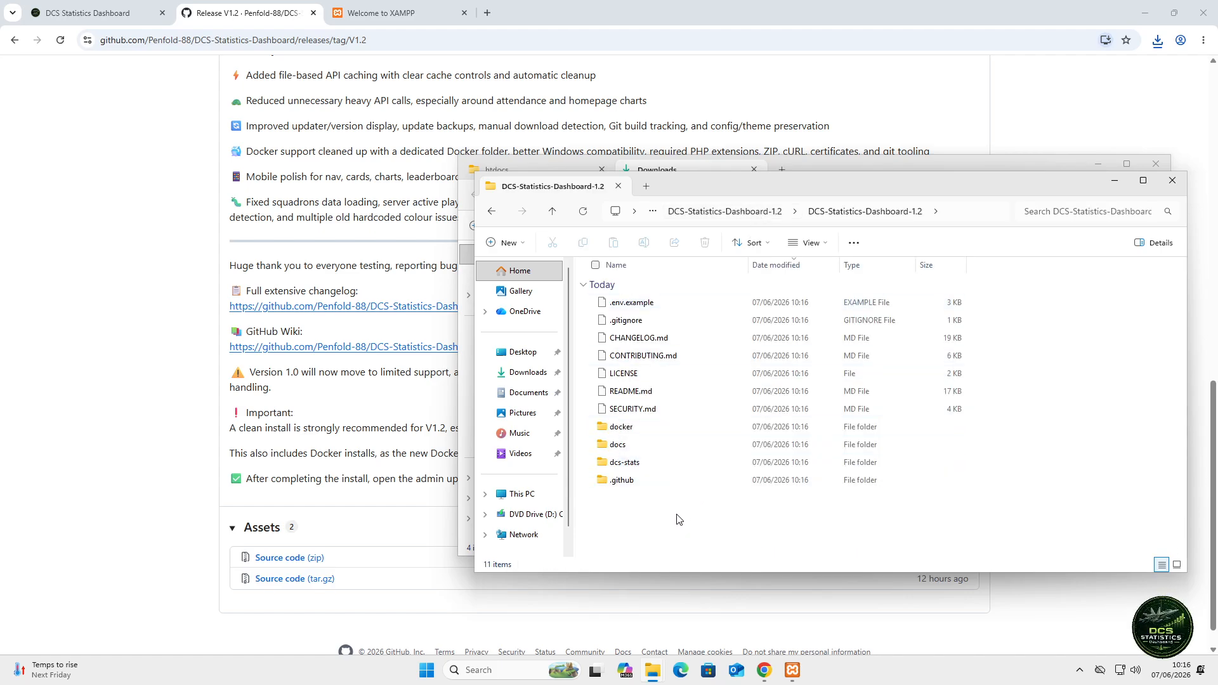
double_click(658, 464)
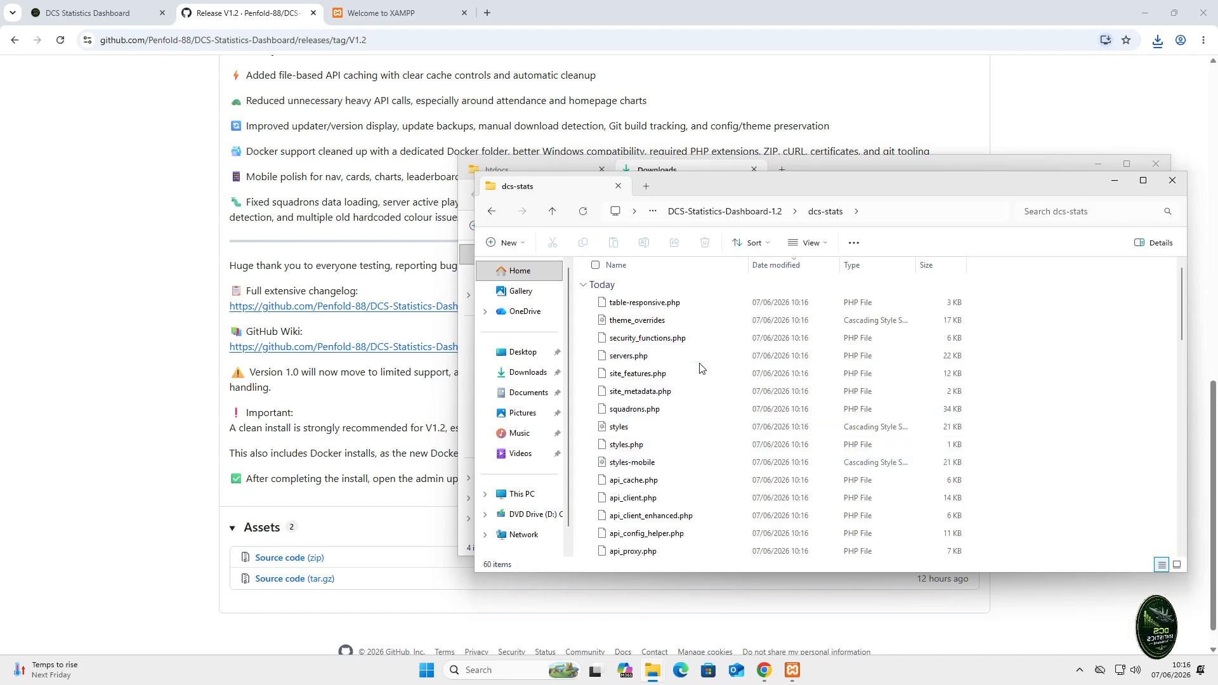
- Select all 60 files in dcs-stats and switch to the htdocs folder
left_click(703, 339)
key("ctrl+a")
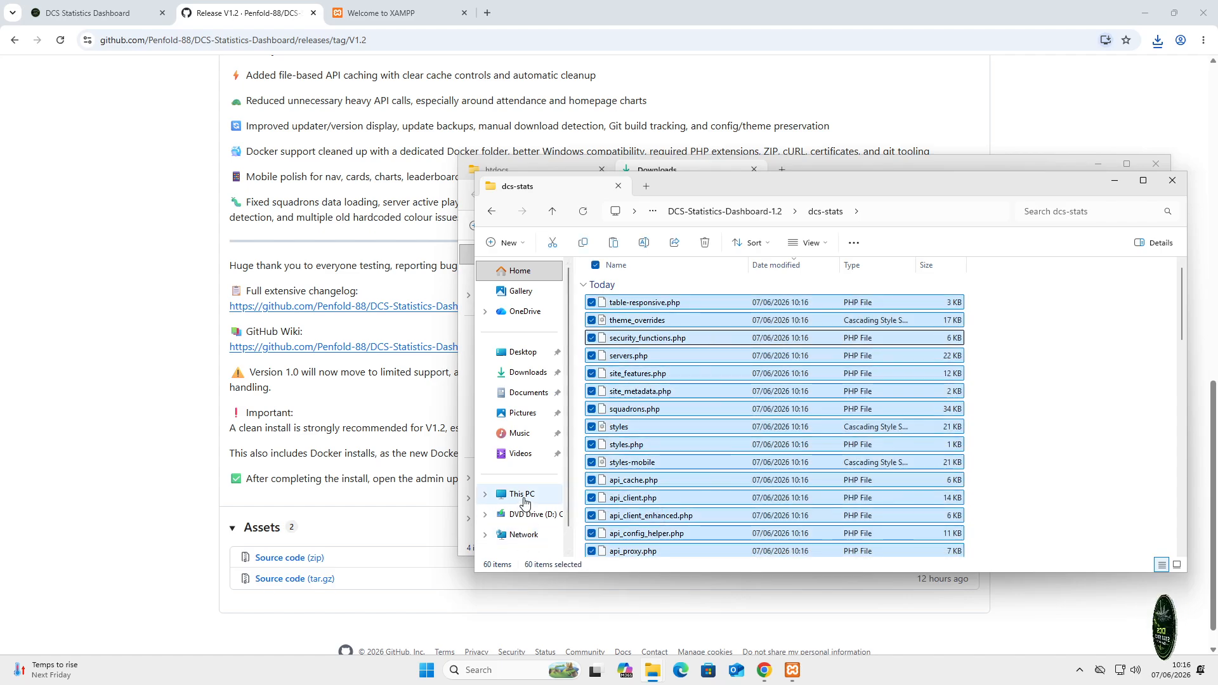
left_click(522, 494)
double_click(654, 295)
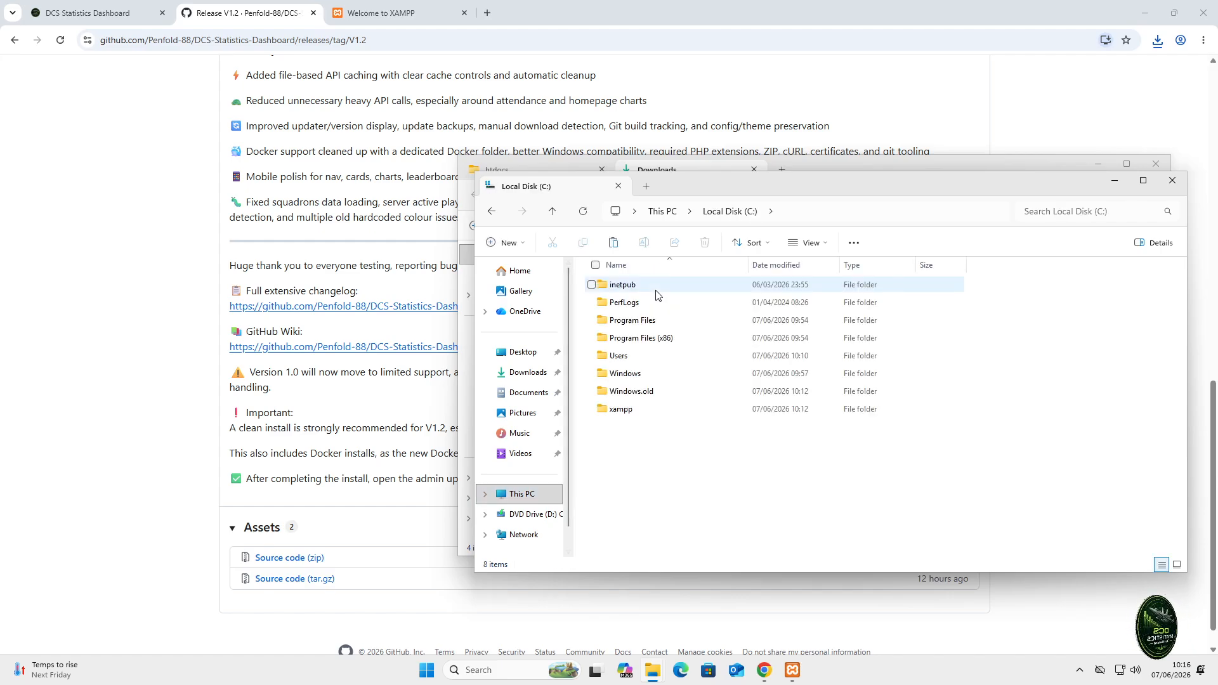
left_click(1172, 180)
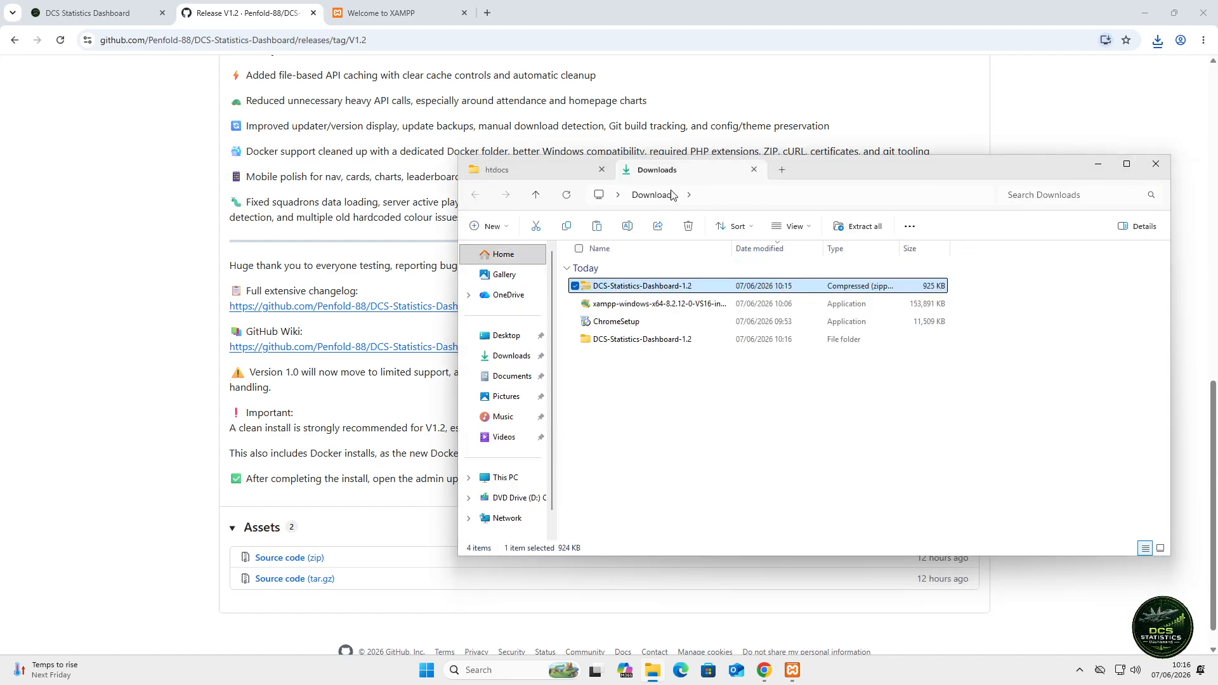
left_click(550, 171)
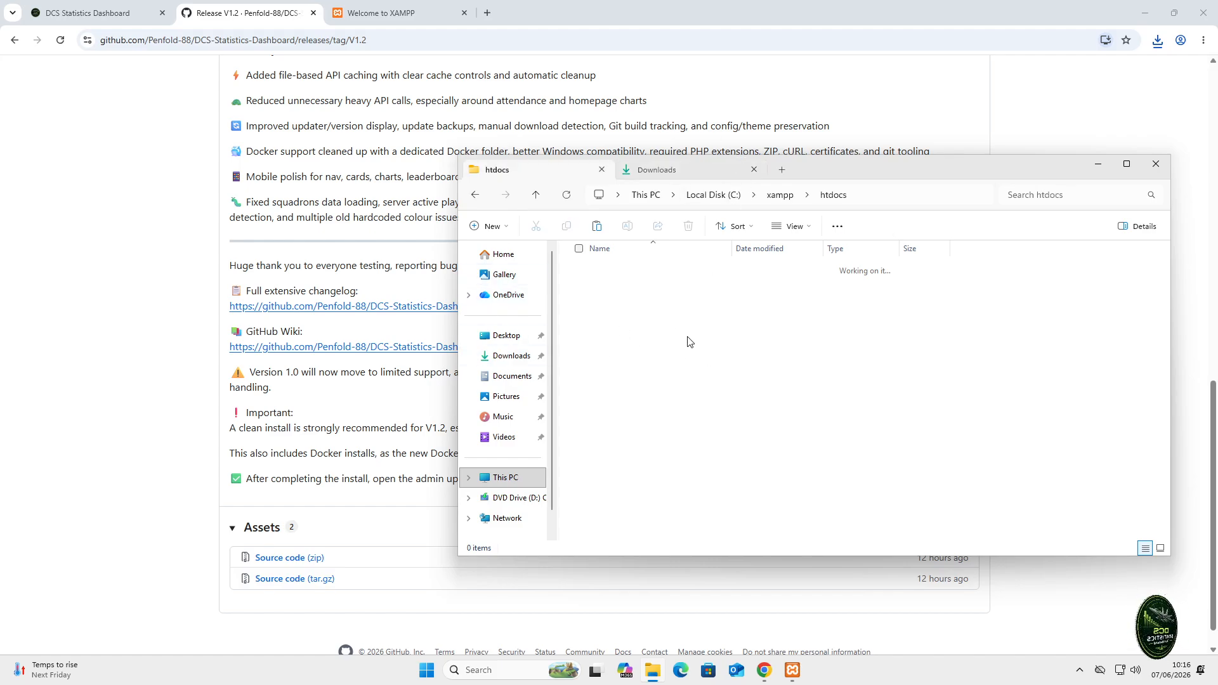
- Paste the dashboard files into htdocs and look over the copied items
key("ctrl+v")
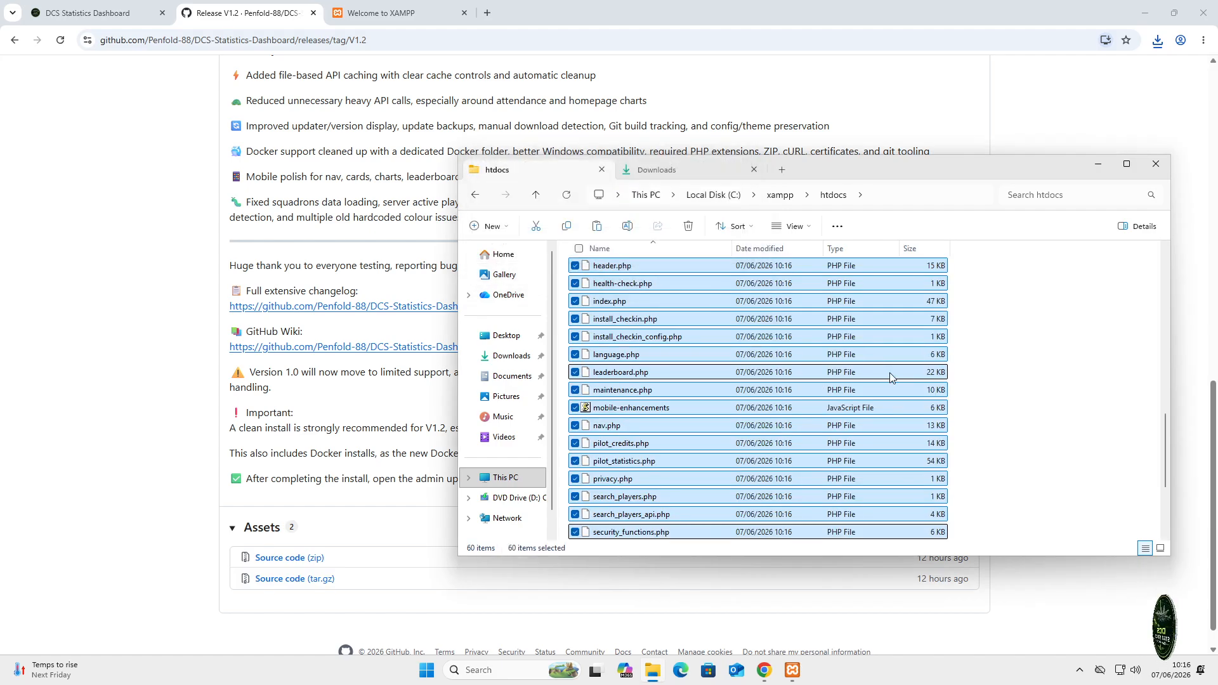
left_click(986, 374)
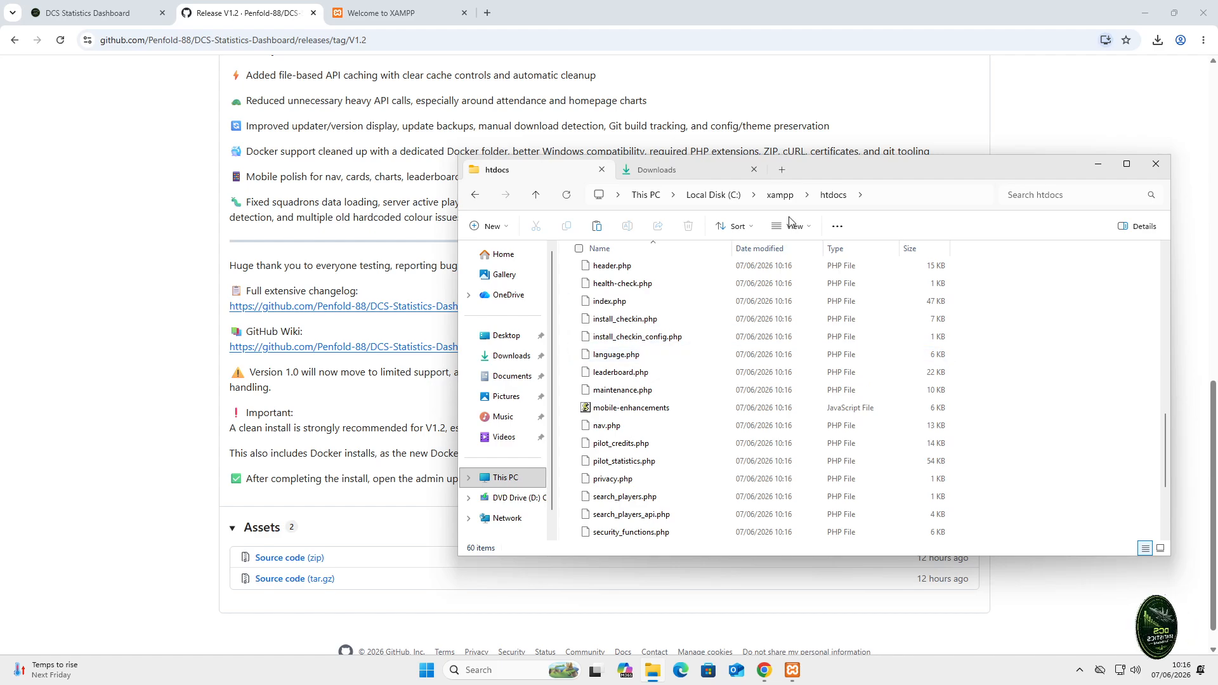
scroll(971, 377, "up", 2)
scroll(971, 387, "down", 4)
scroll(972, 394, "up", 5)
scroll(973, 394, "up", 8)
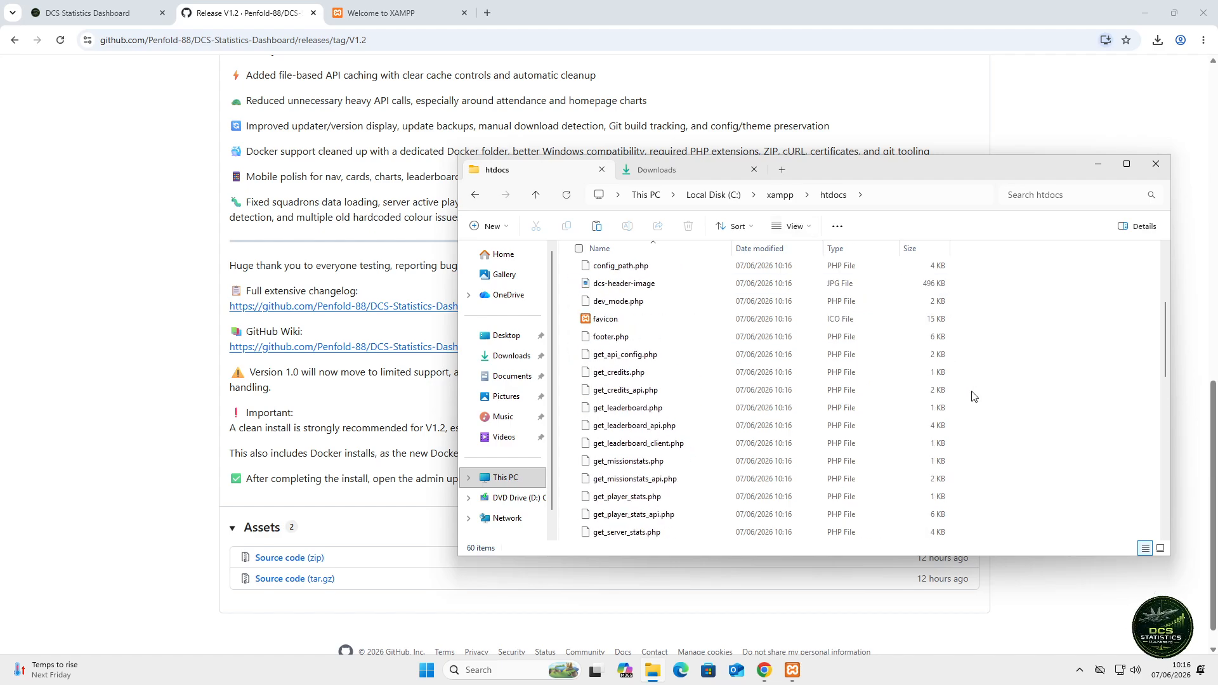
scroll(850, 406, "down", 7)
scroll(833, 443, "down", 8)
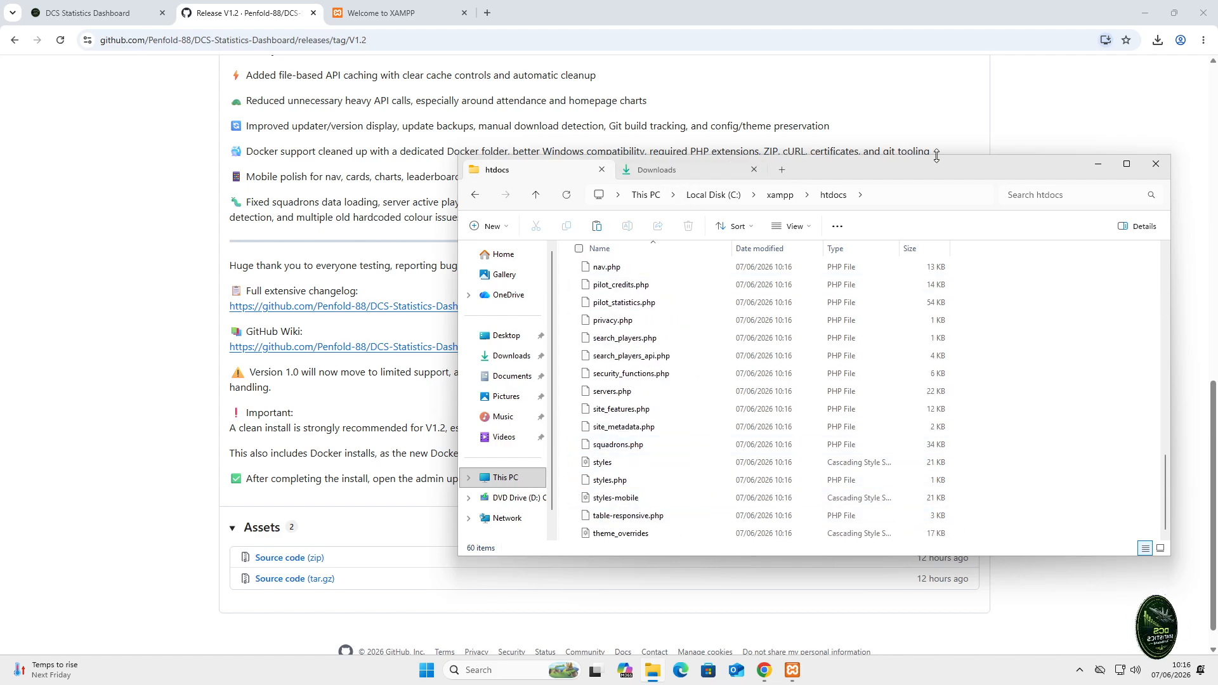
- Trim localhost/dashboard/ to the localhost root to load the Admin Panel Installation page
left_click(1097, 168)
left_click(390, 14)
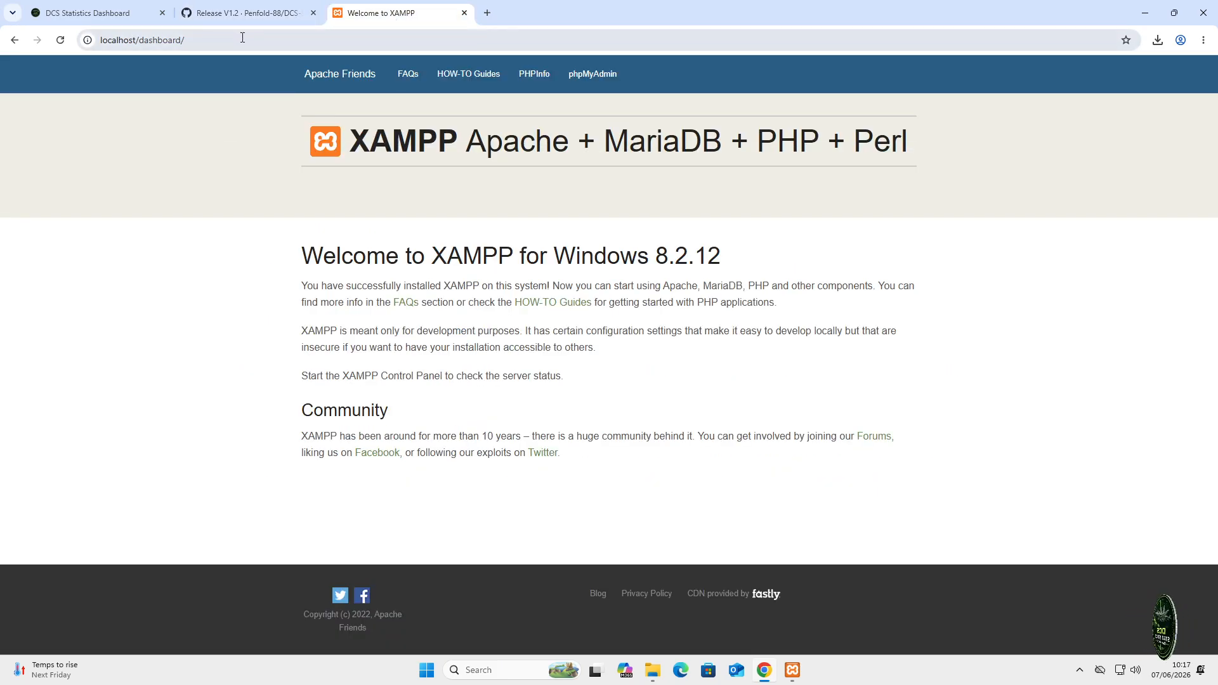
left_click_drag(243, 37, 138, 40)
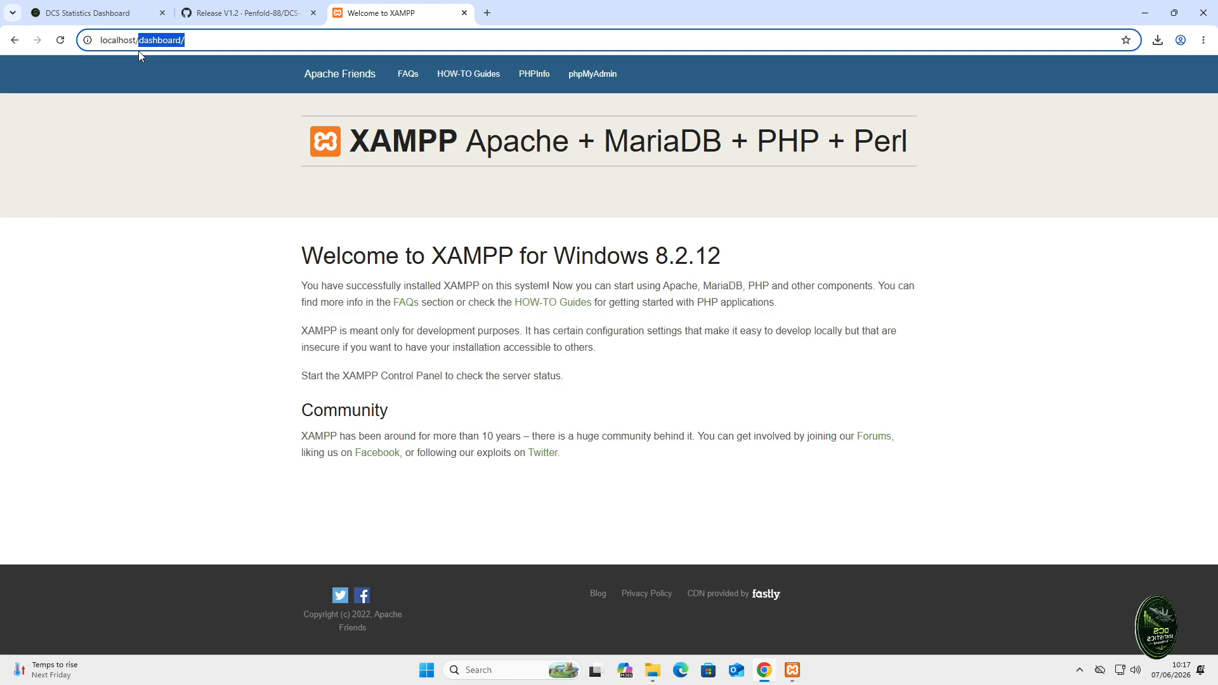
key("BackSpace")
key("Return")
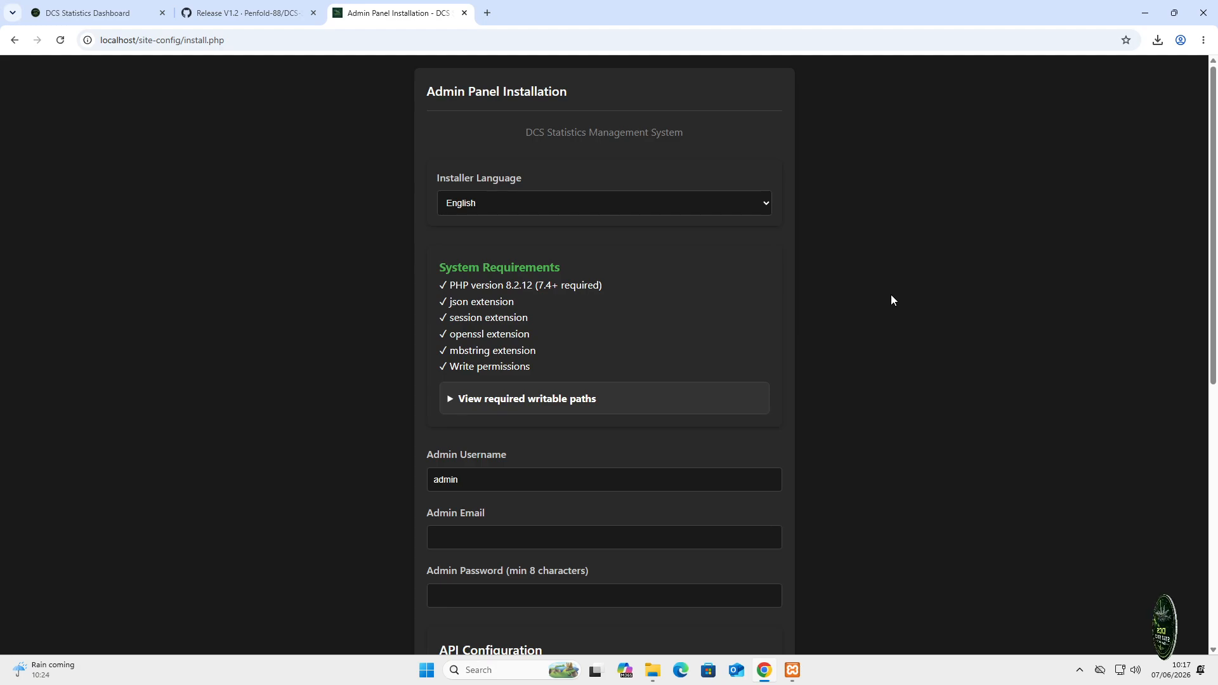
left_click(451, 402)
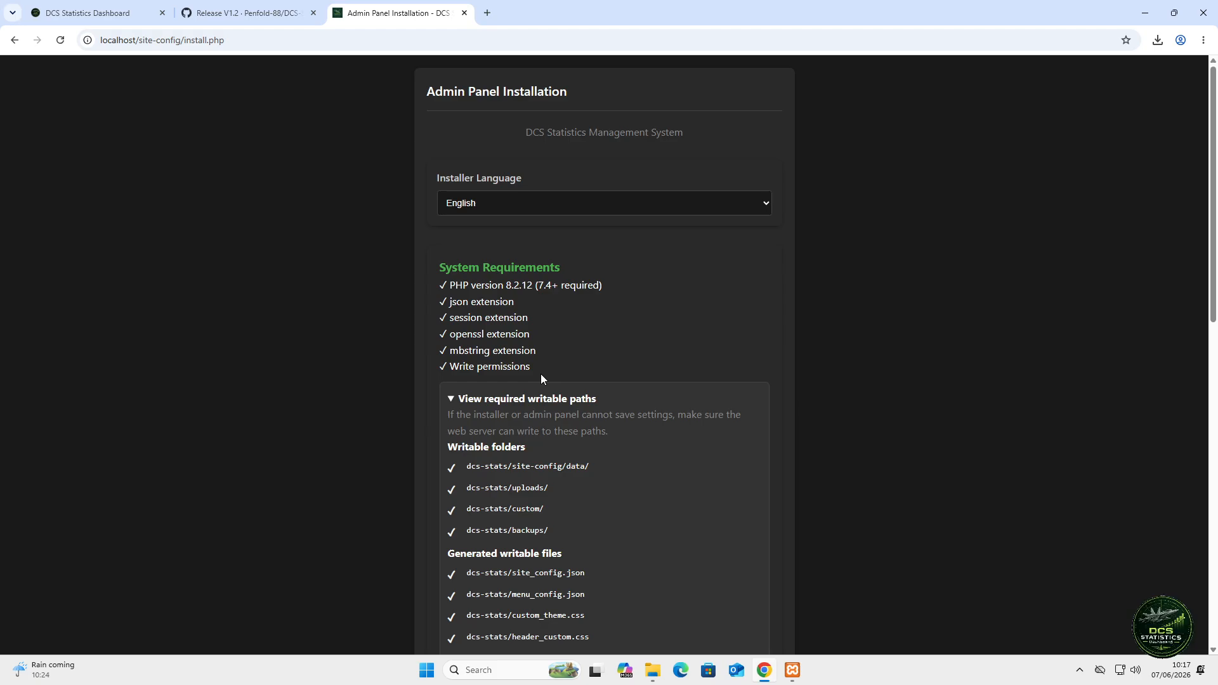
scroll(616, 456, "down", 2)
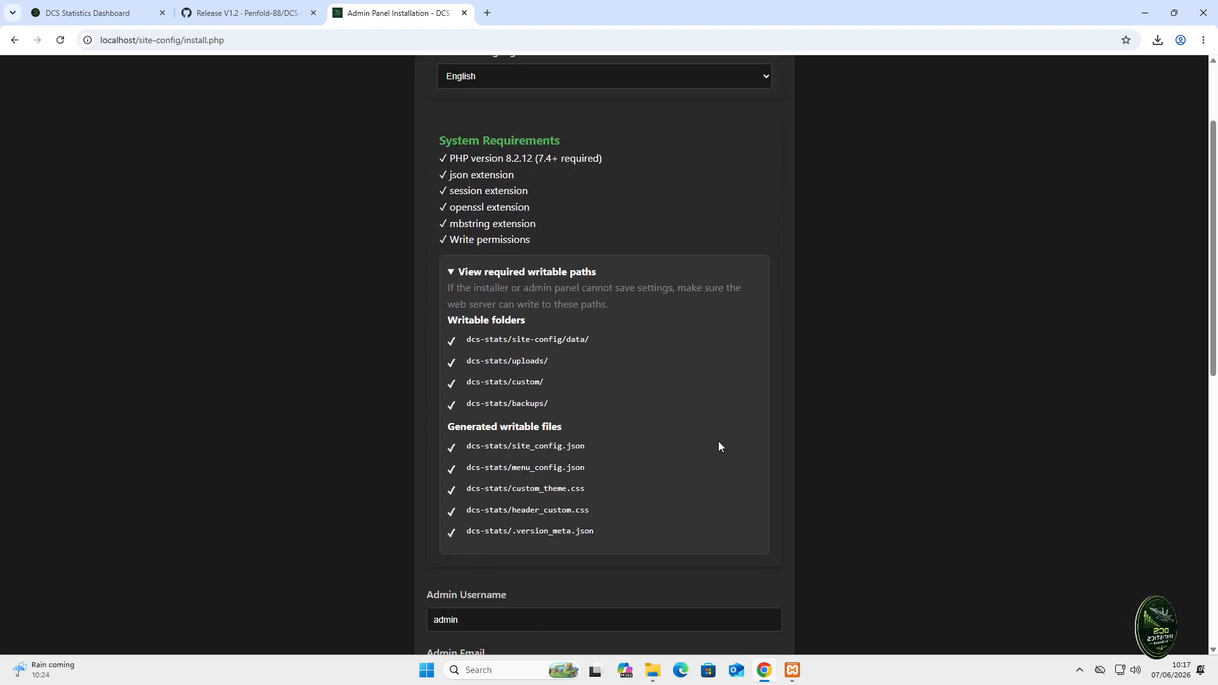
left_click(452, 273)
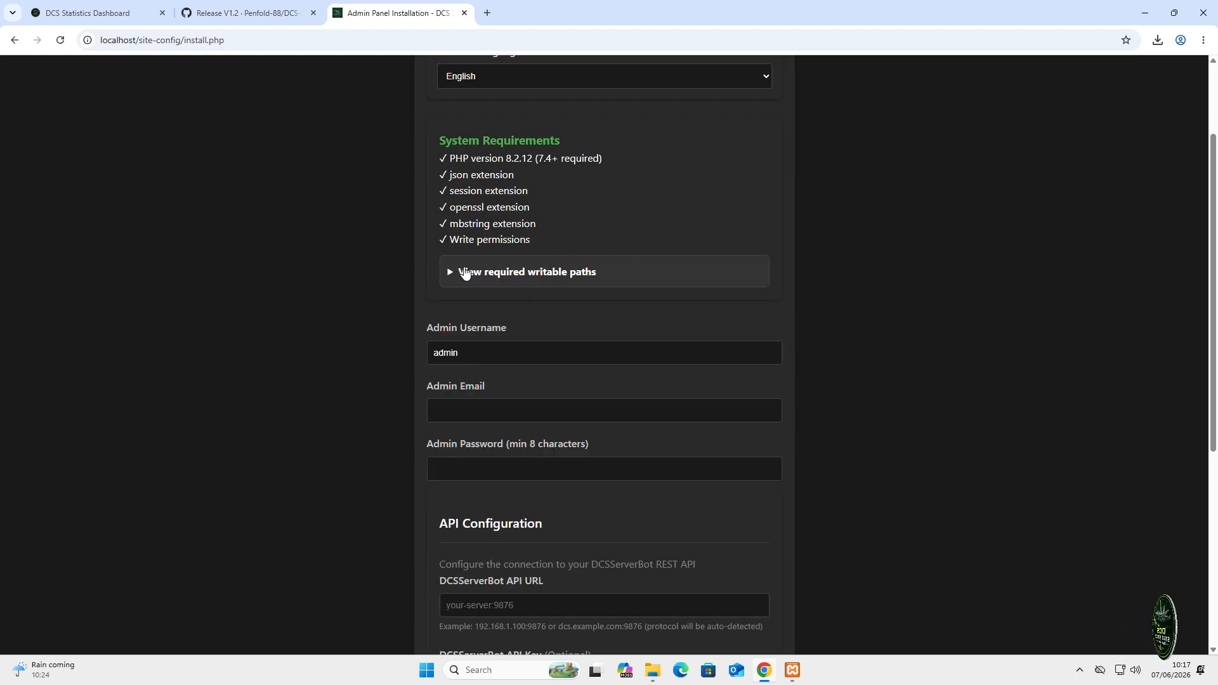
- Enter the admin e-mail and password, and type 192.168.0.5:9876 as the DCSServerBot API URL
left_click(533, 407)
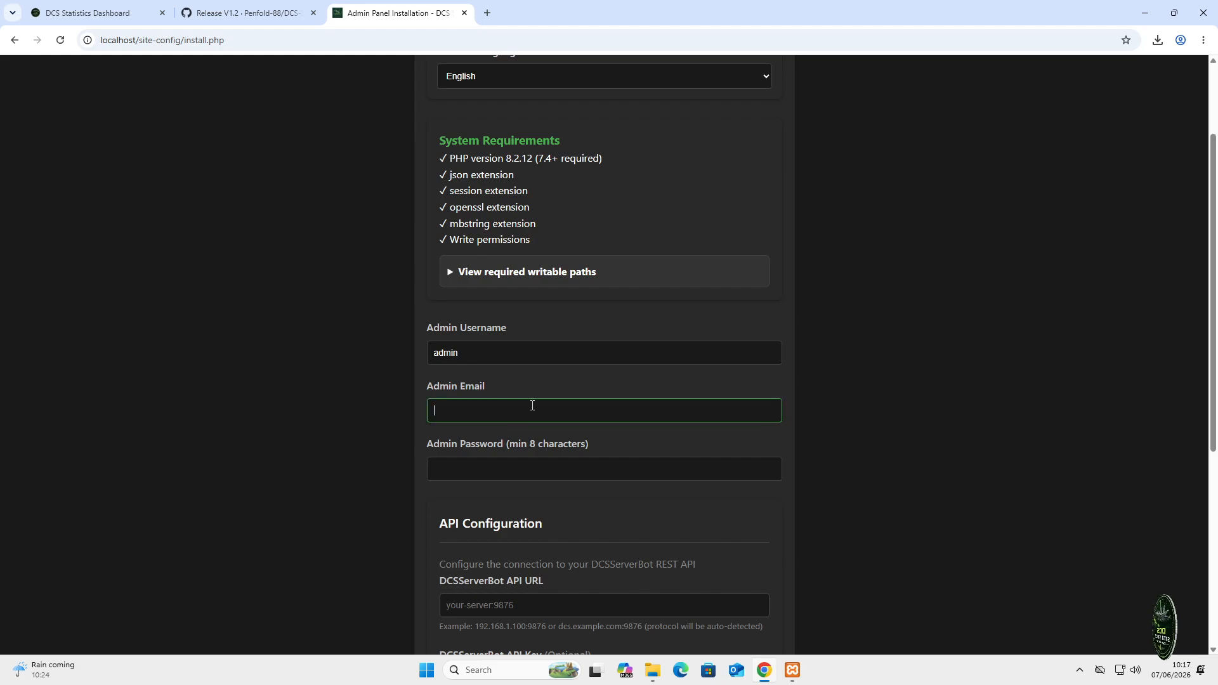
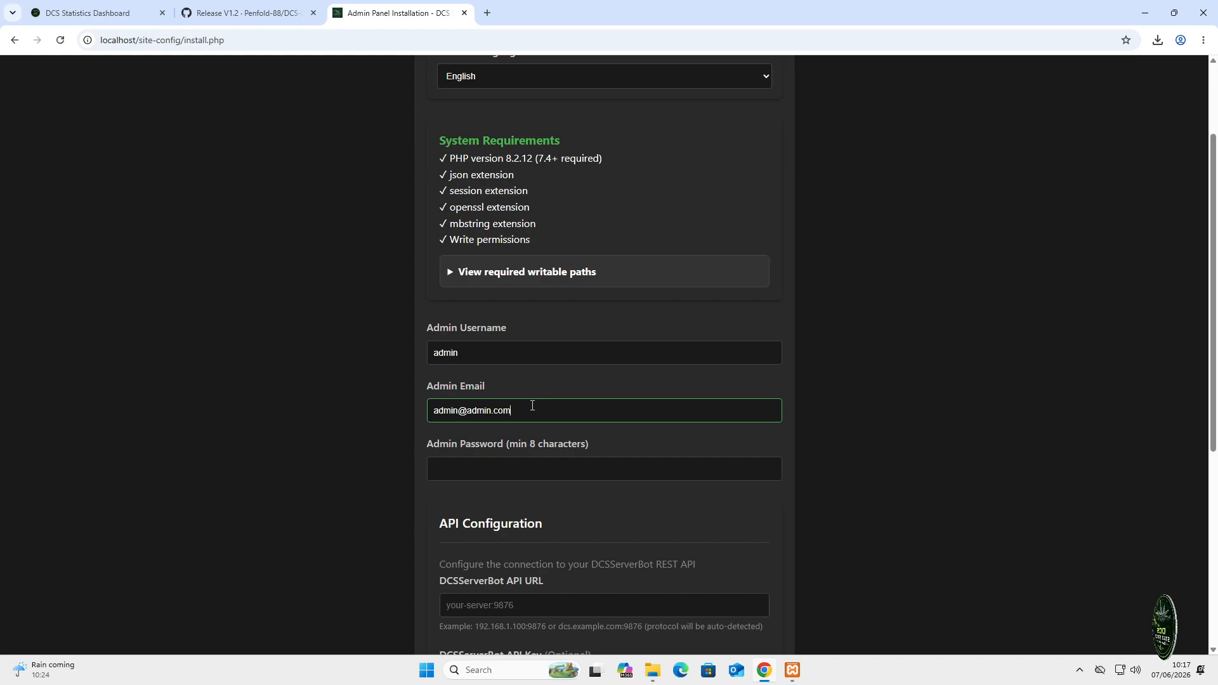
key("Tab")
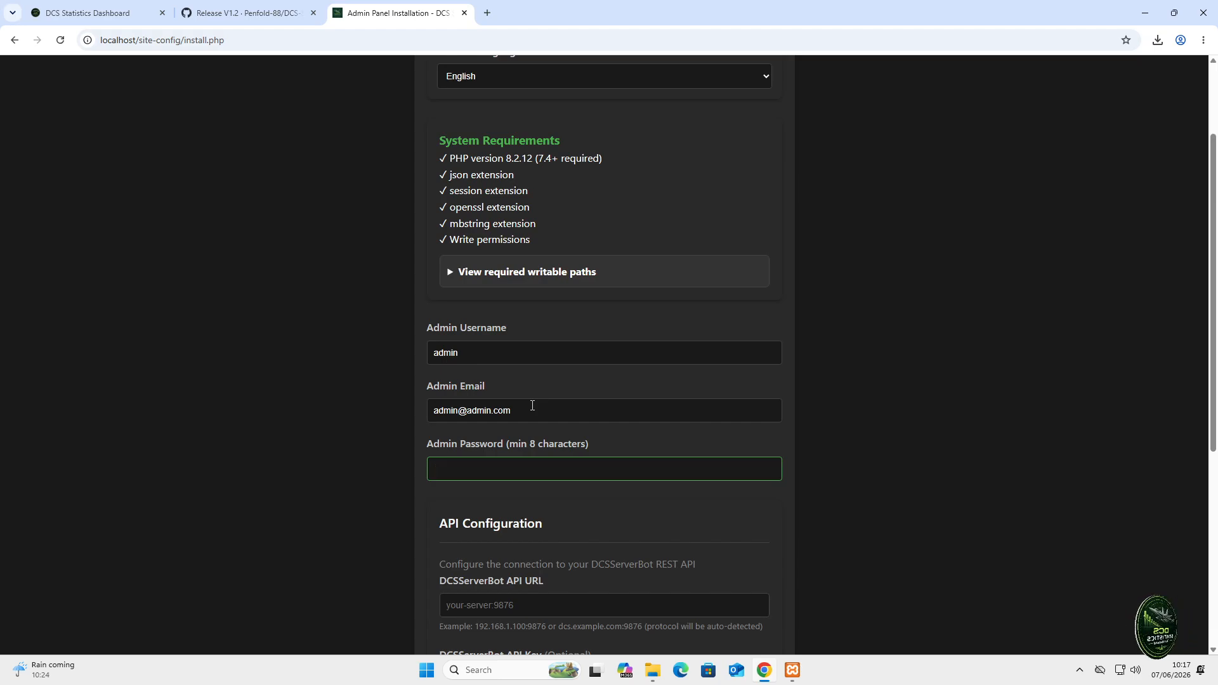
scroll(532, 405, "down", 5)
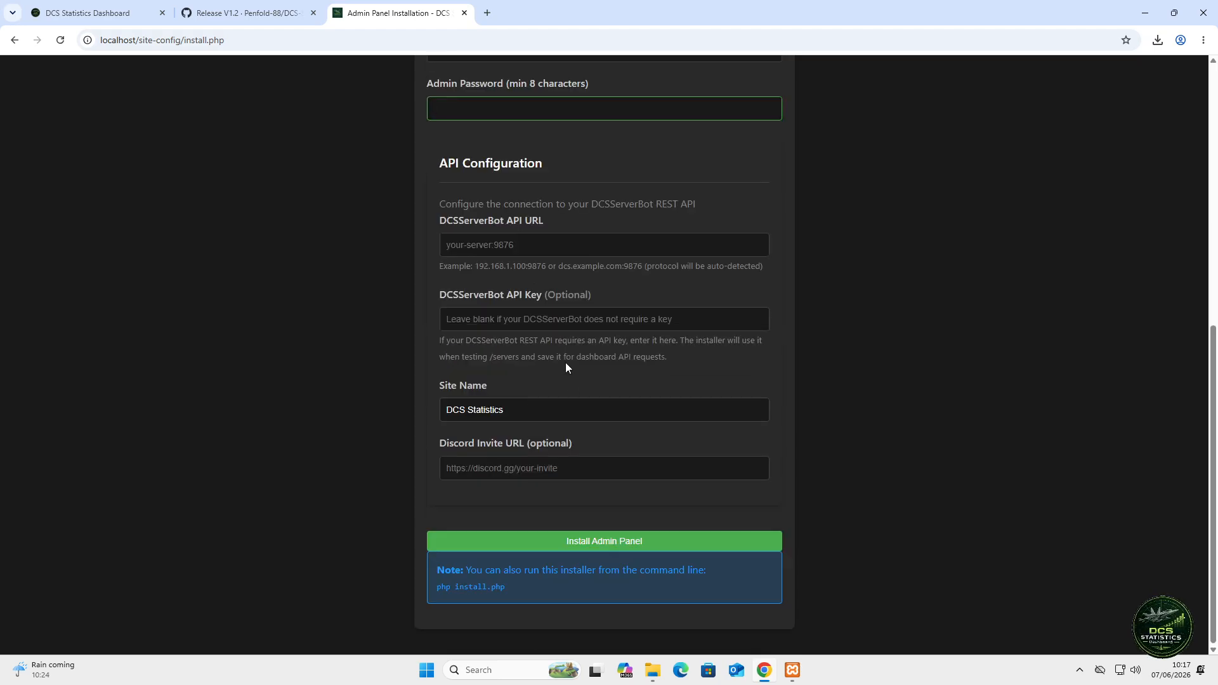
scroll(565, 365, "up", 3)
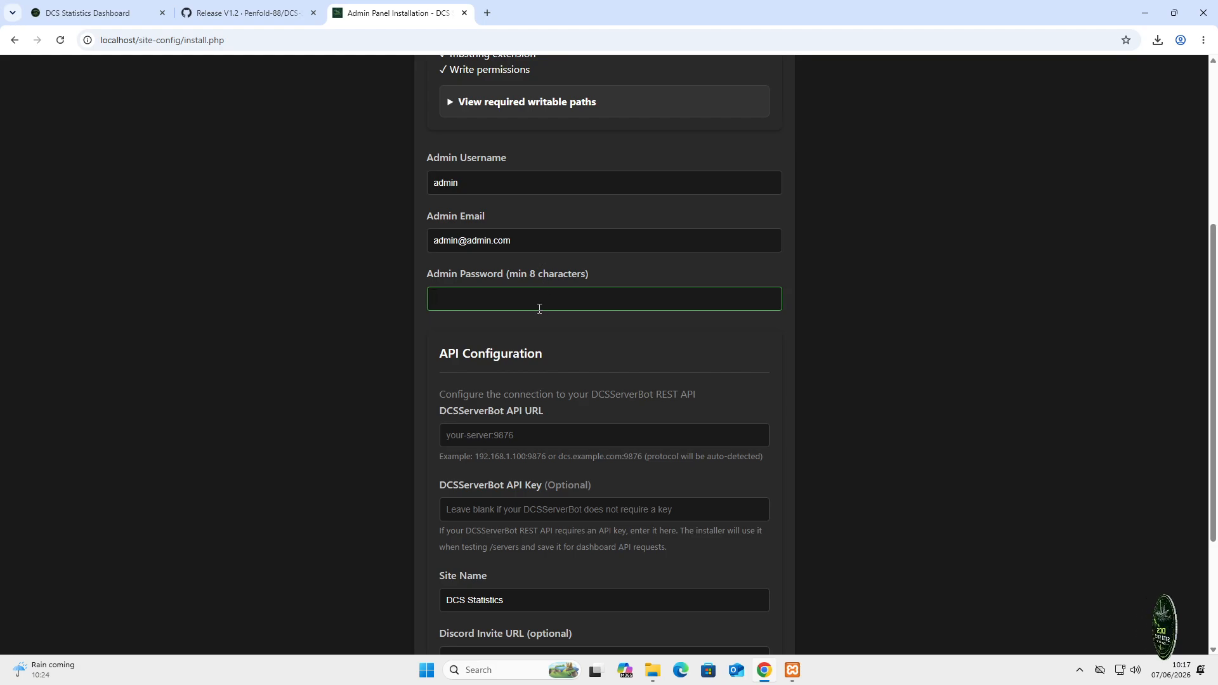
type("••••••••")
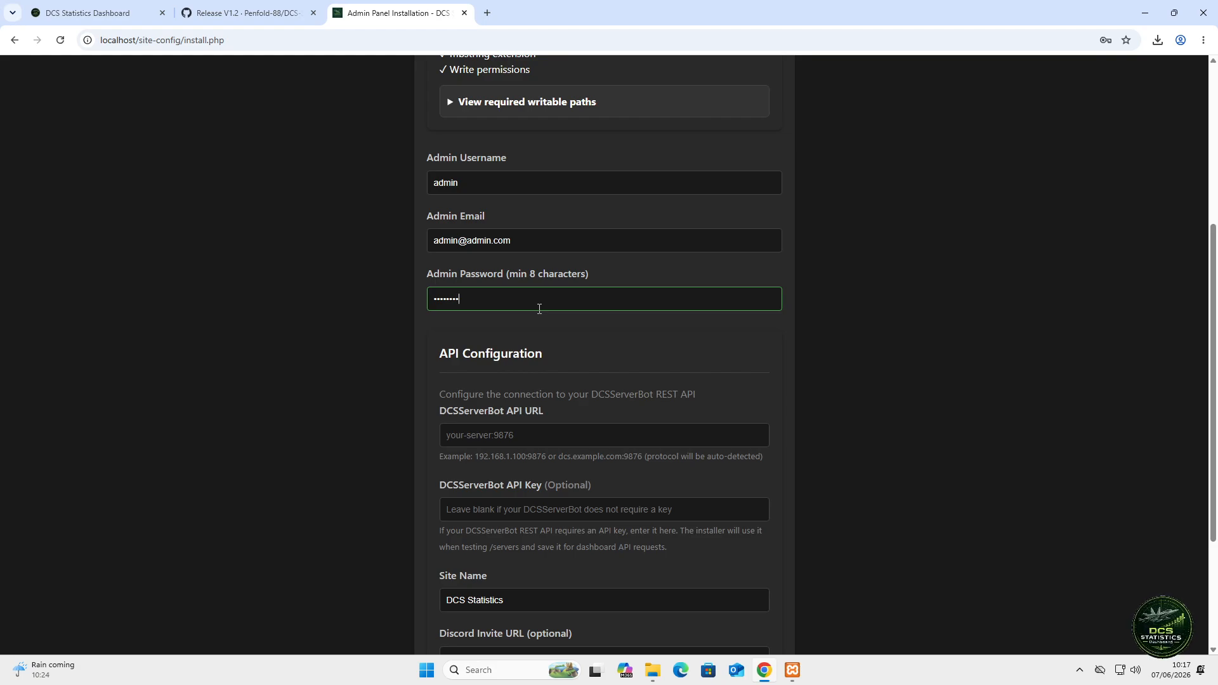
key("BackSpace")
key("BackSpace")
key("BackSpace")
key("BackSpace")
key("BackSpace")
key("BackSpace")
key("BackSpace")
key("BackSpace")
type("•••")
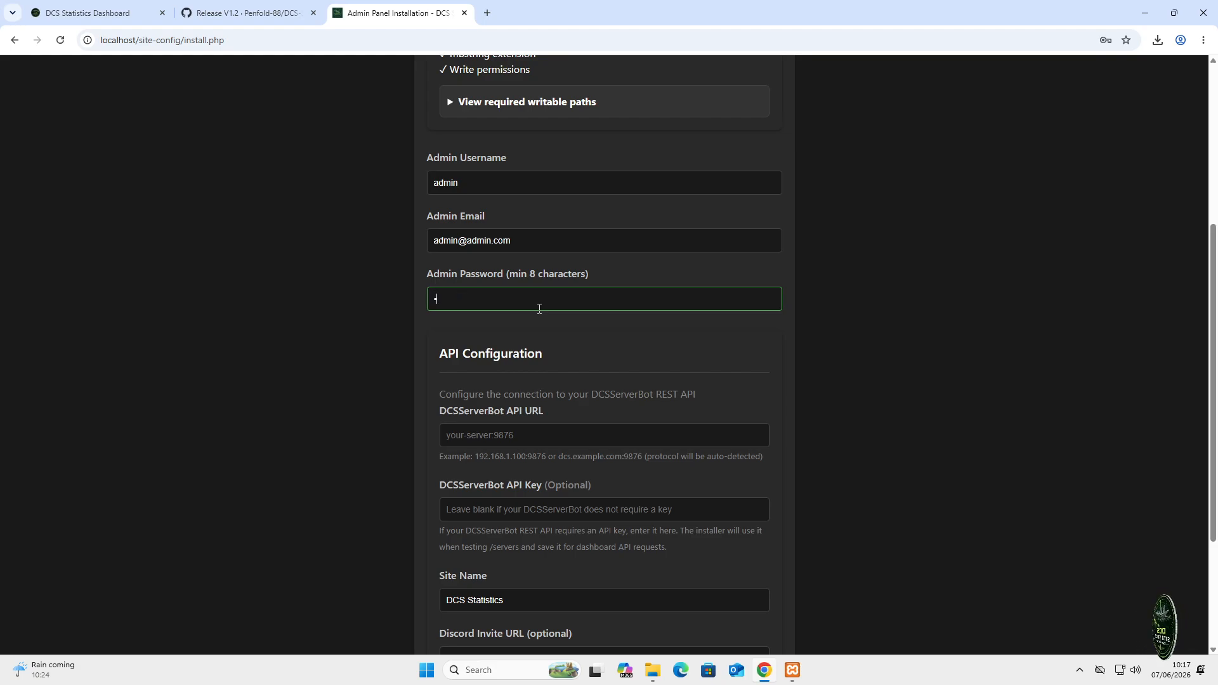
type("•••••")
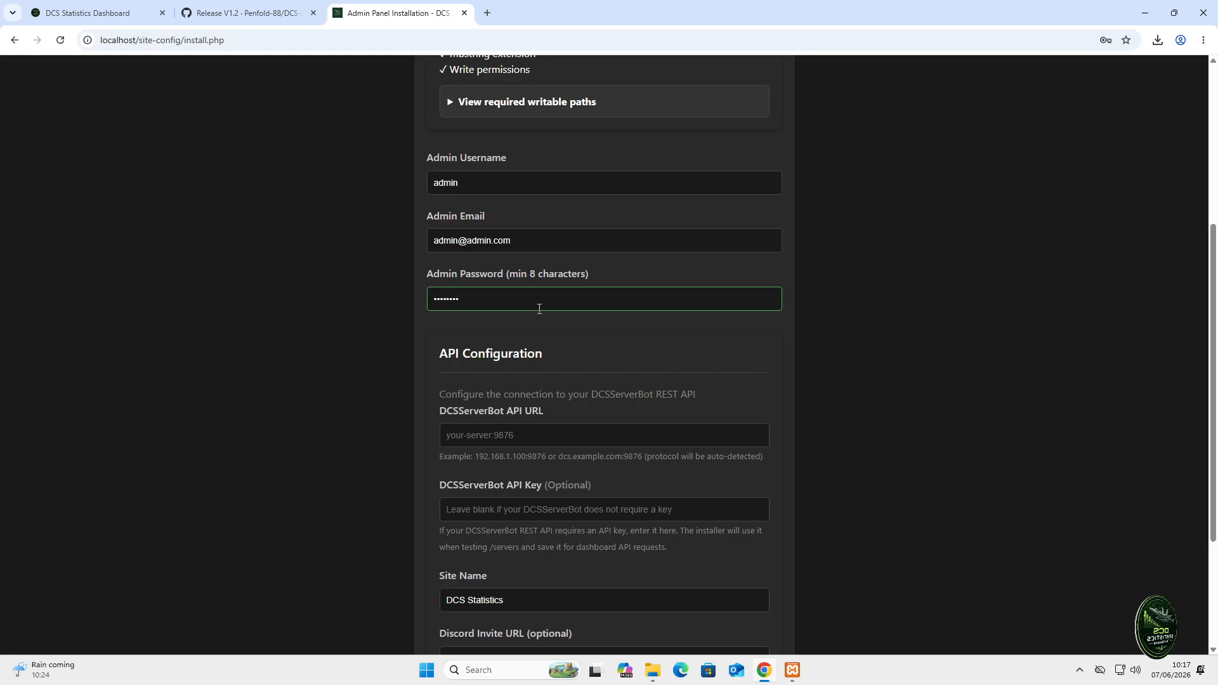
left_click(575, 426)
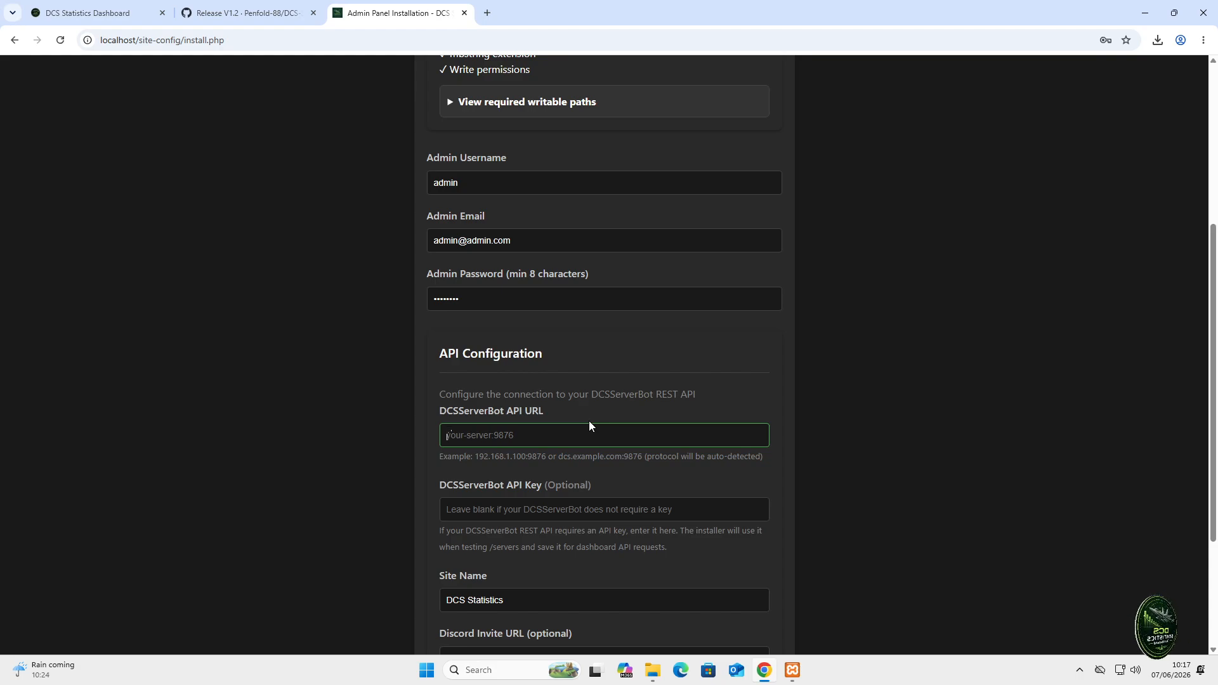
type("1")
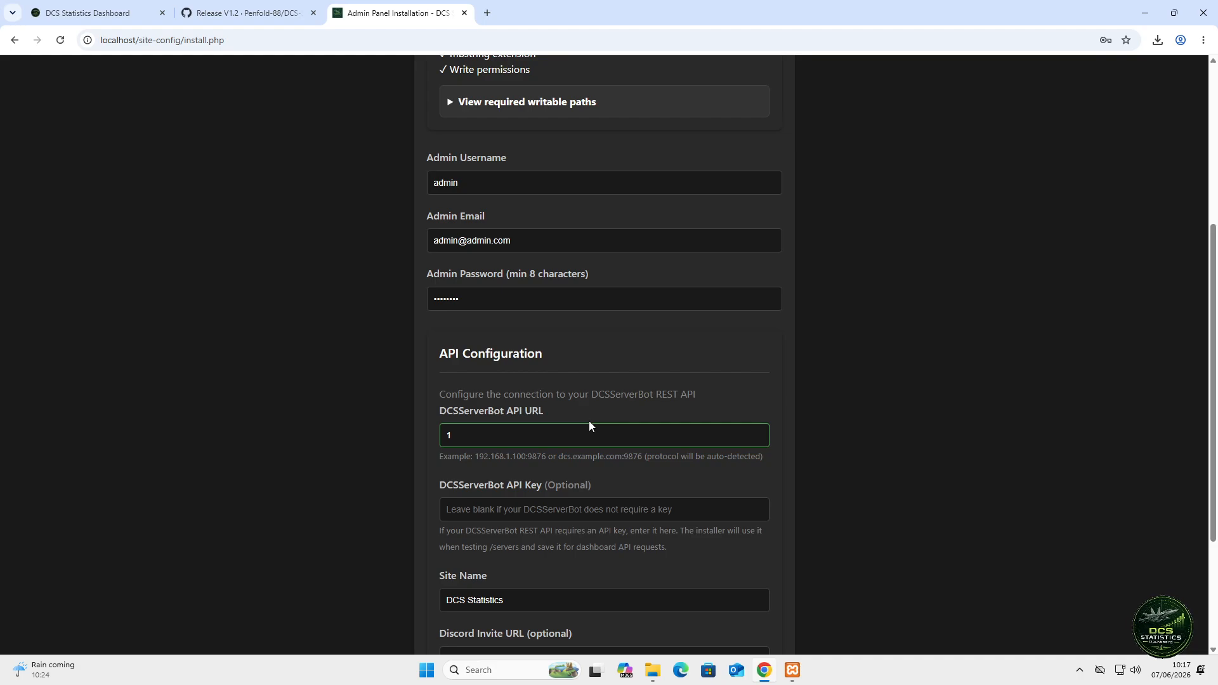
type("92.168")
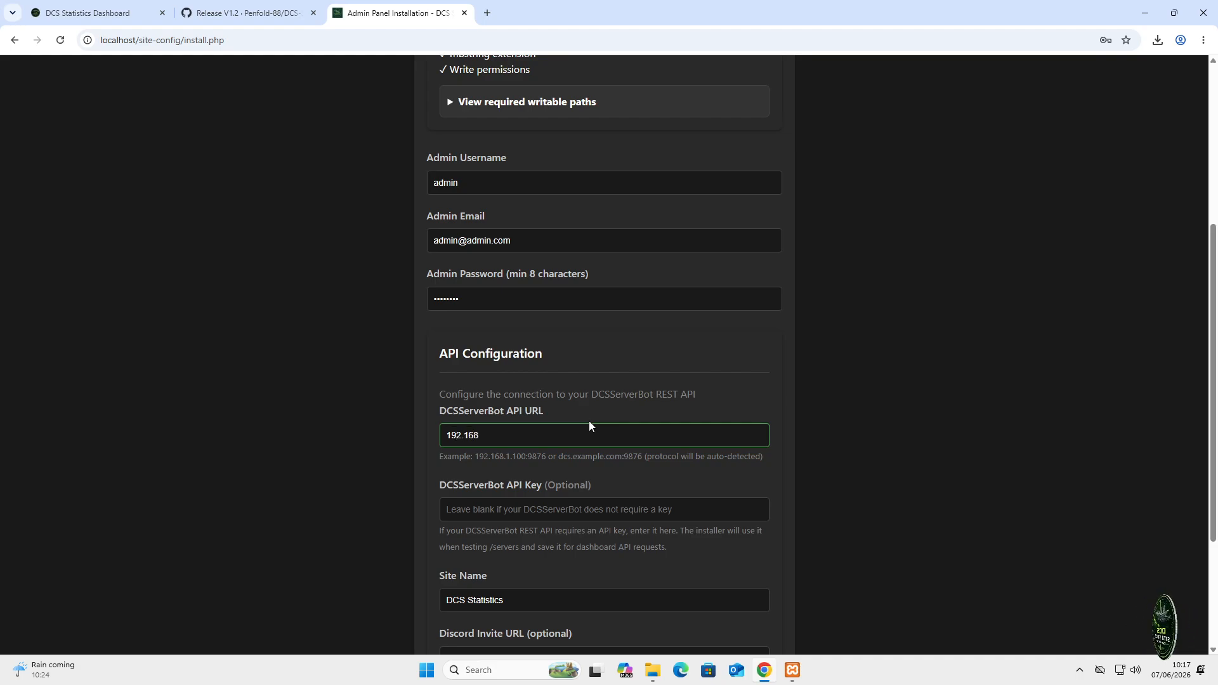
type(".0")
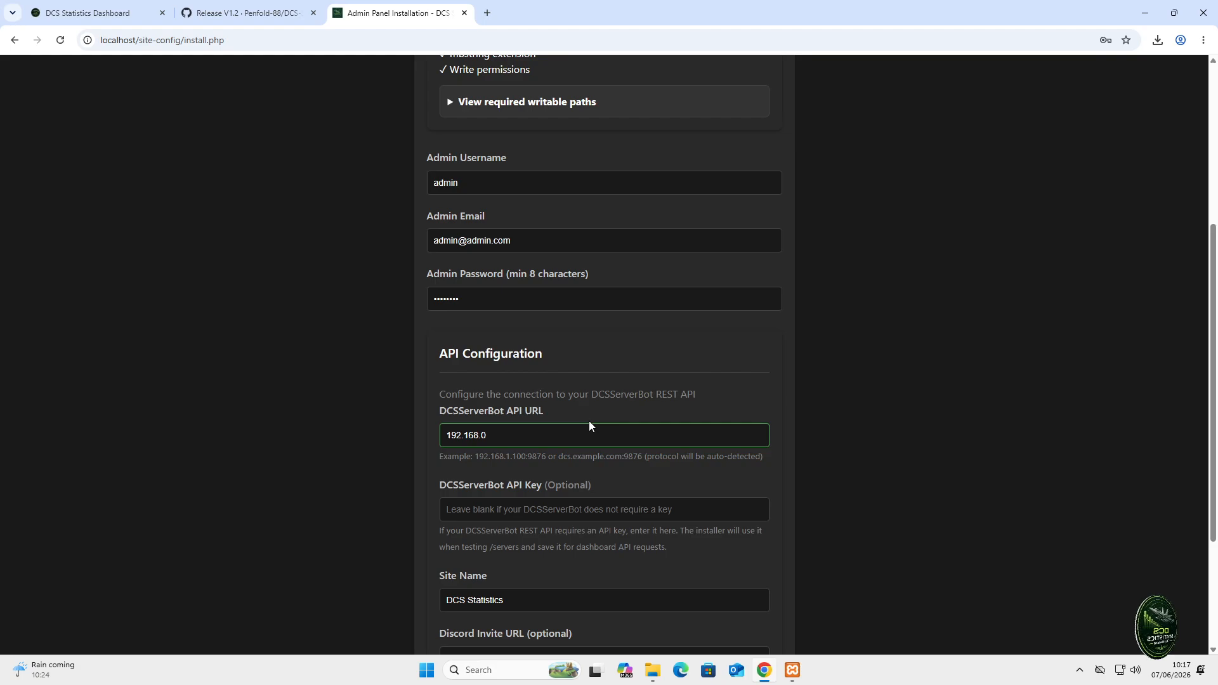
type(".5")
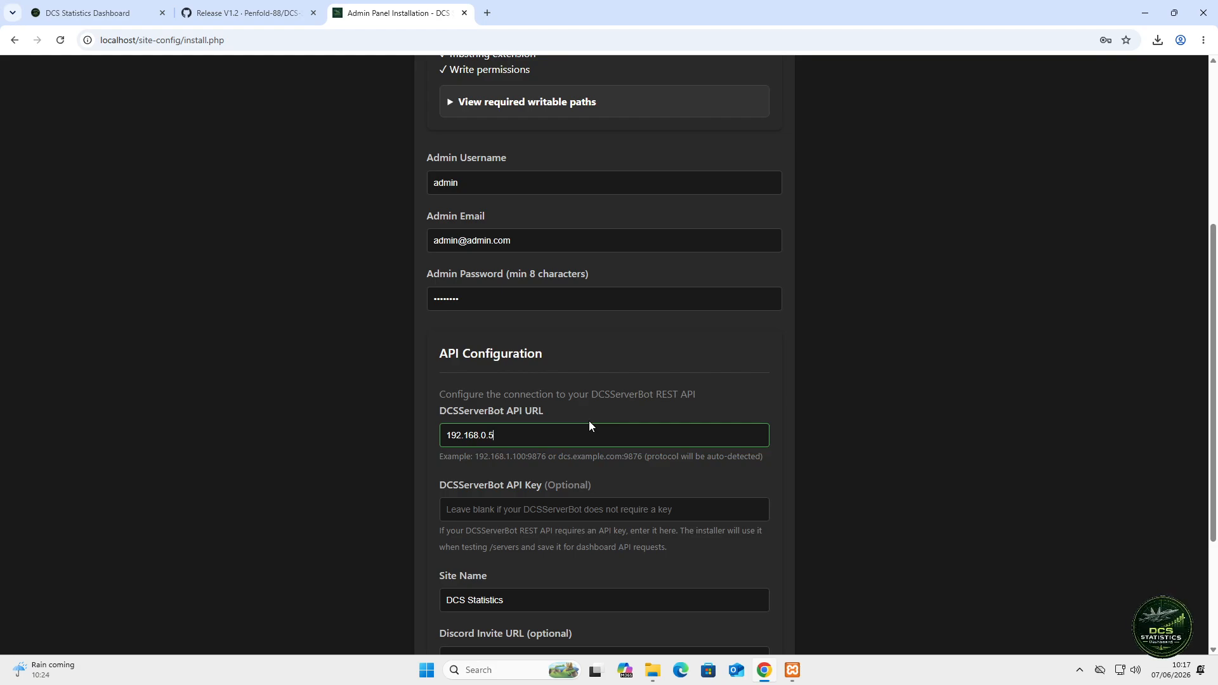
type(":9876")
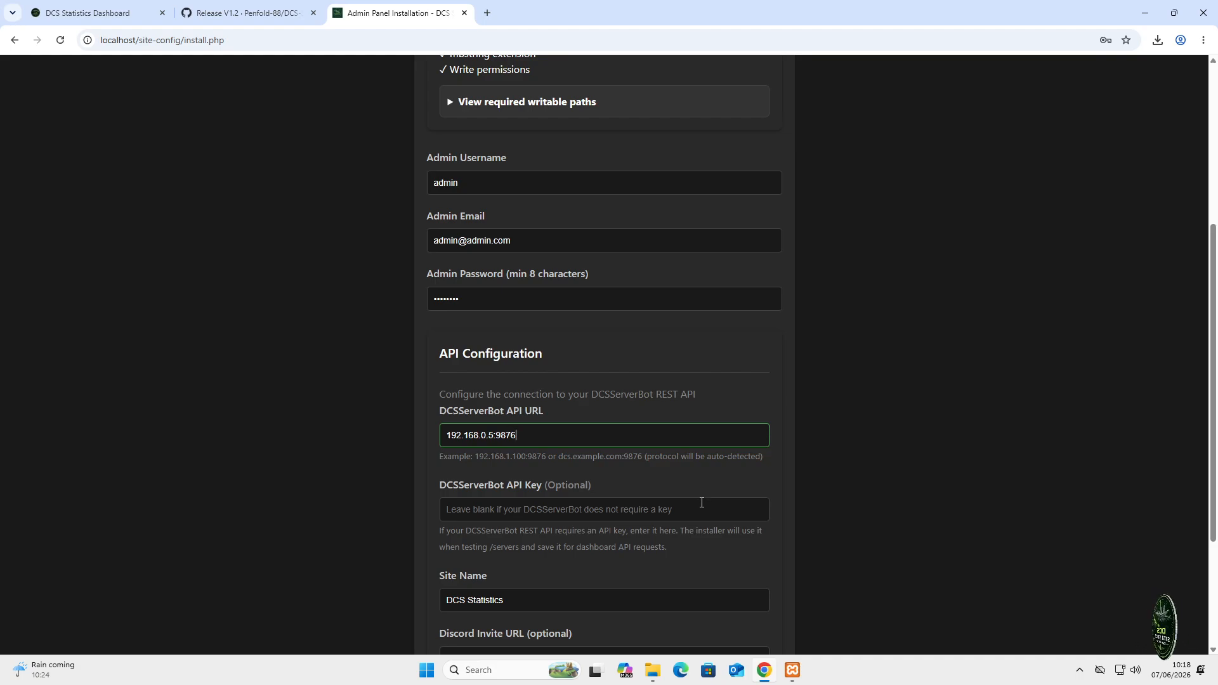
- Change the site name from DCS Statistics to 'DCS Stats Xampp Demo'
scroll(694, 504, "down", 1)
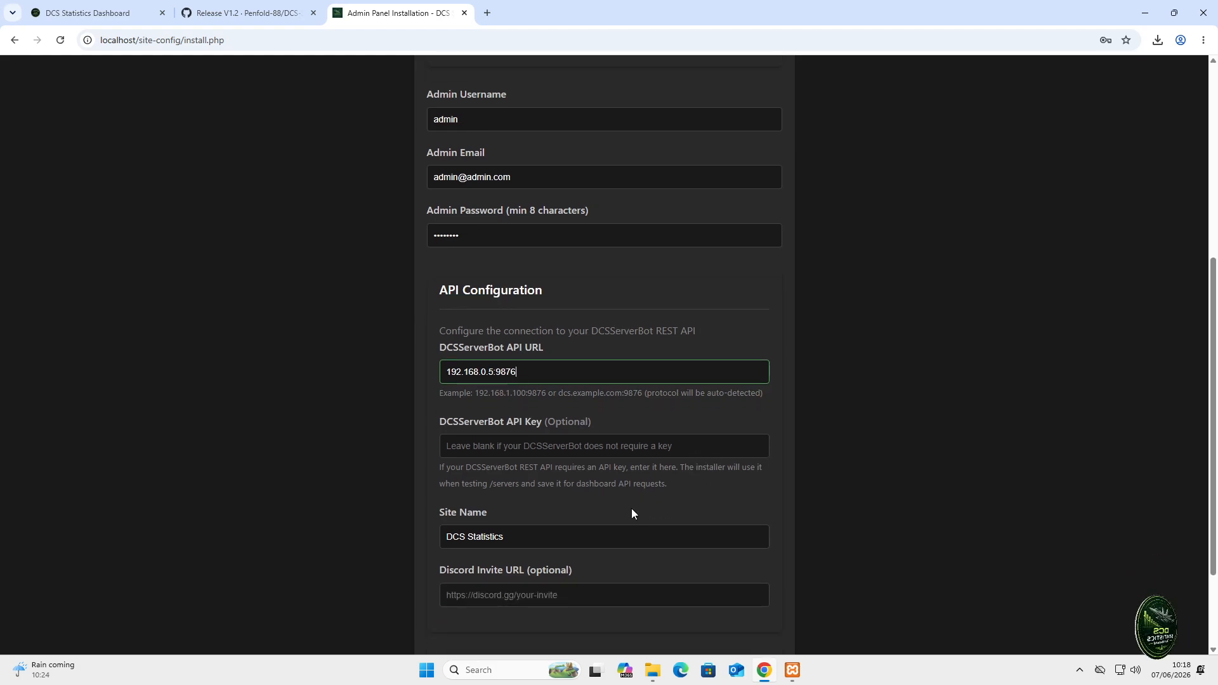
left_click(545, 536)
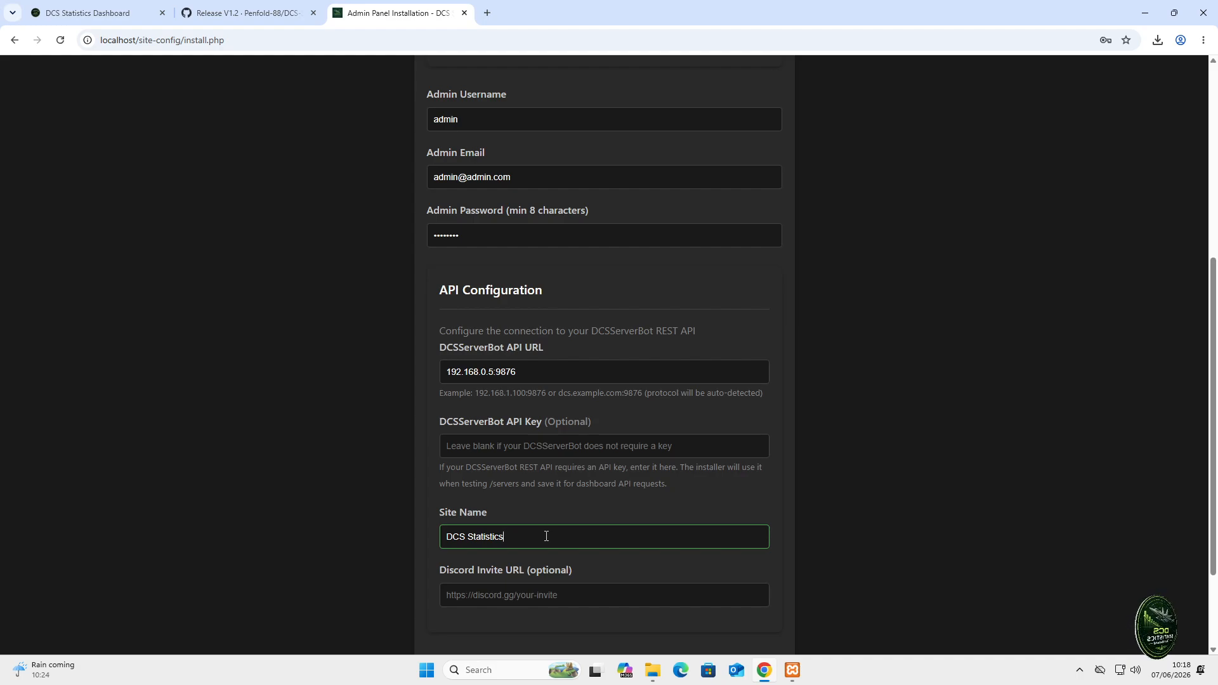
key("BackSpace")
key("BackSpace")
key("BackSpace")
key("BackSpace")
key("BackSpace")
key("BackSpace")
key("BackSpace")
key("BackSpace")
key("BackSpace")
key("BackSpace")
key("BackSpace")
key("BackSpace")
key("BackSpace")
key("BackSpace")
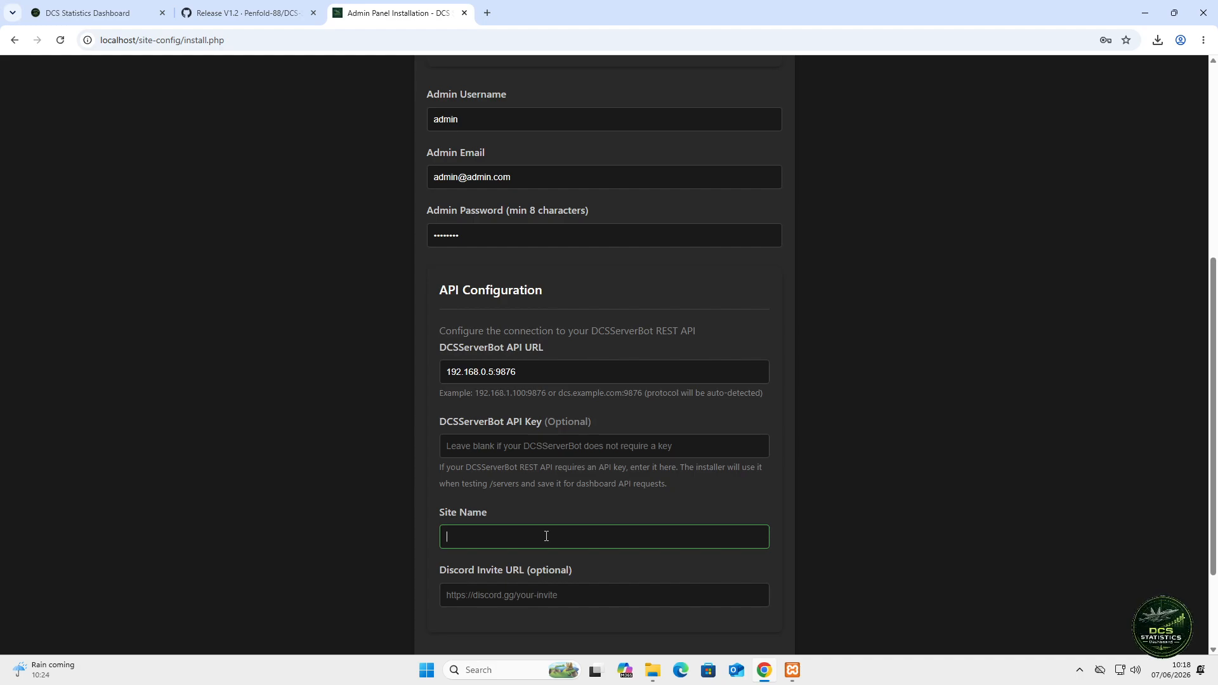
type("DC")
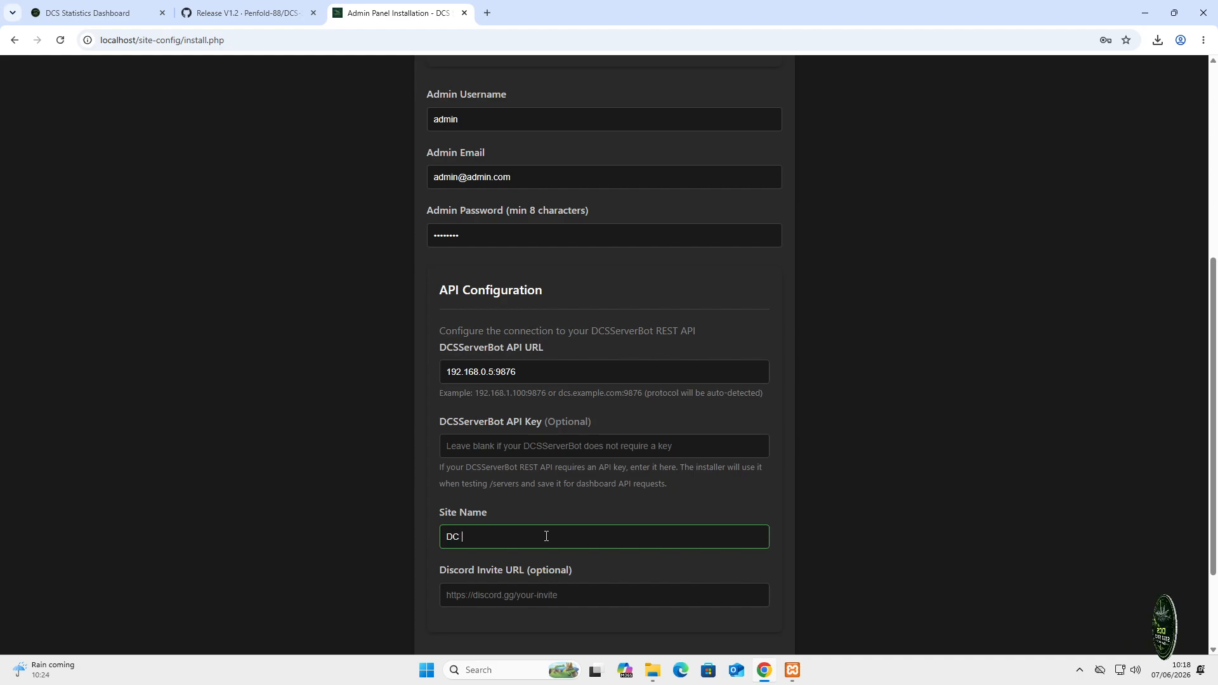
type("S ")
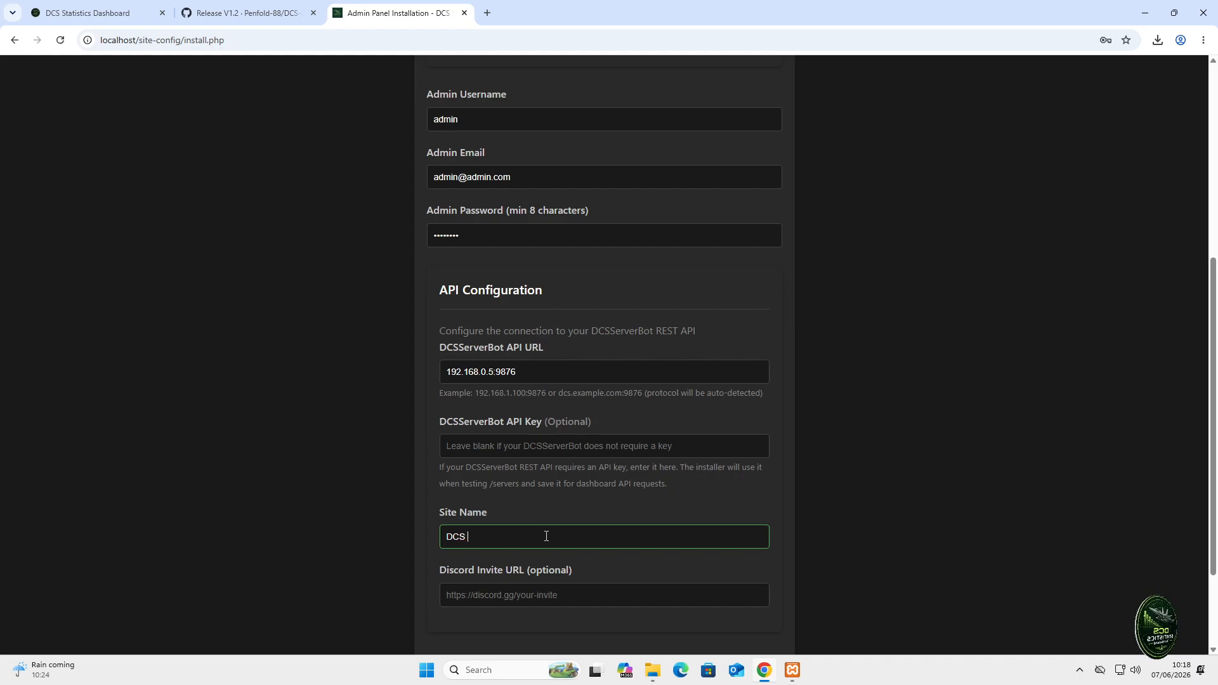
type("Stats")
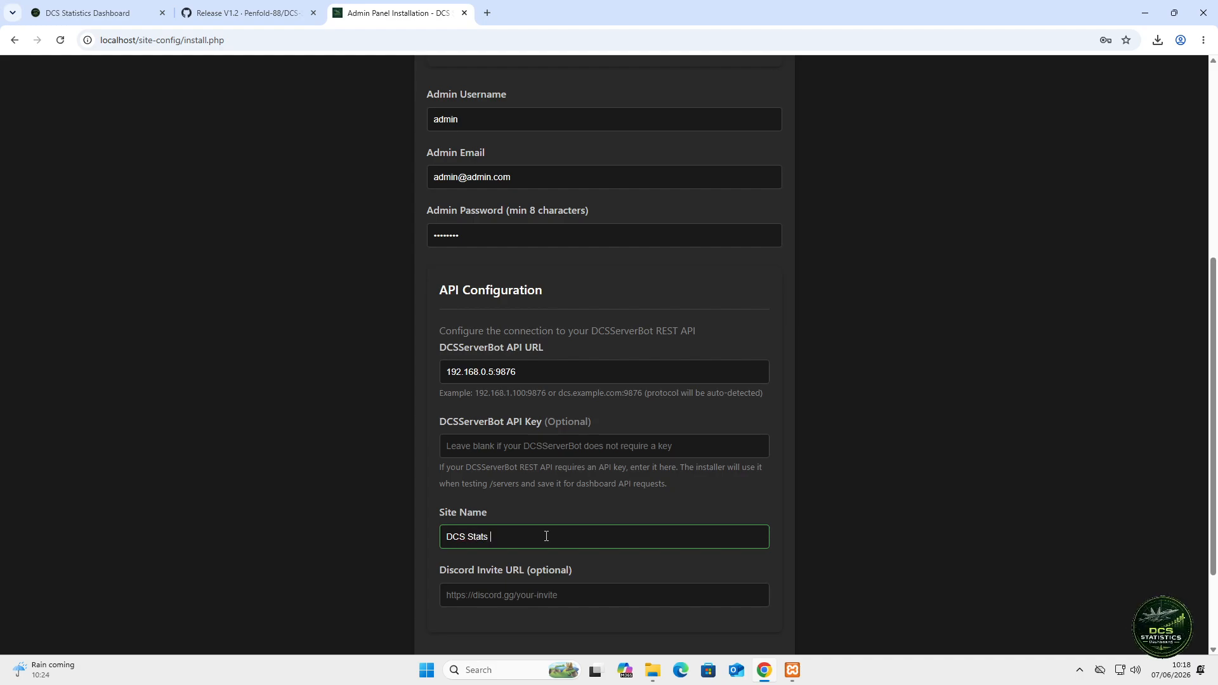
type(" Xampp ")
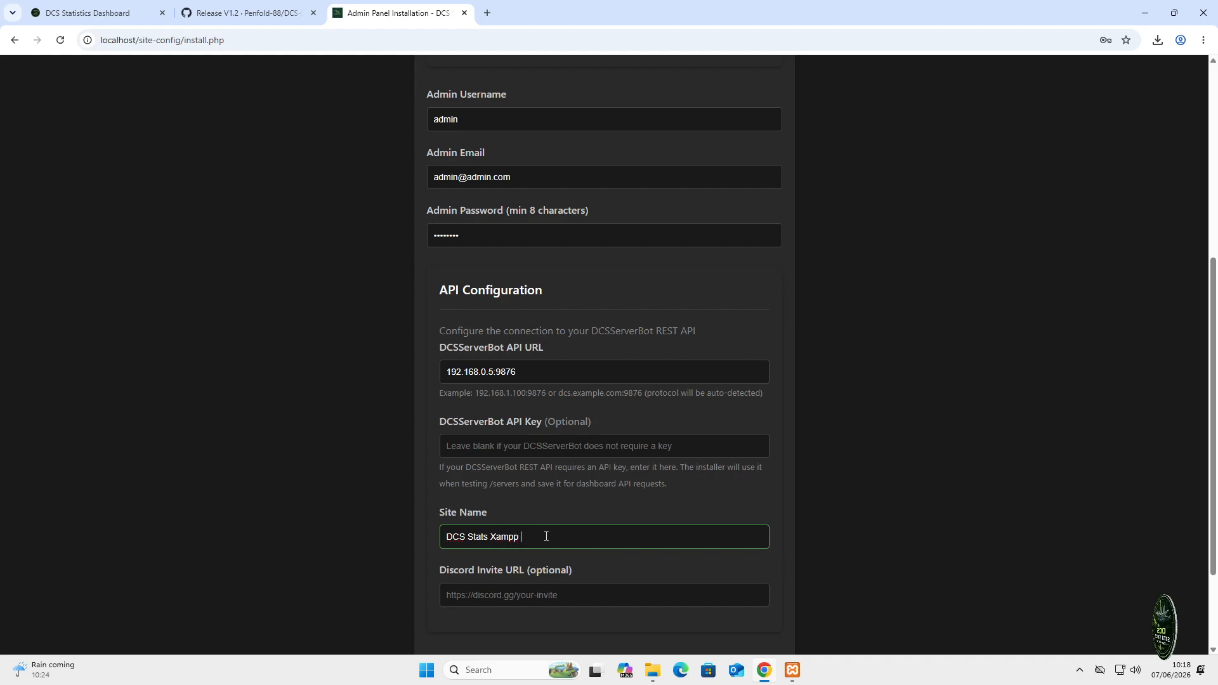
type("Demo")
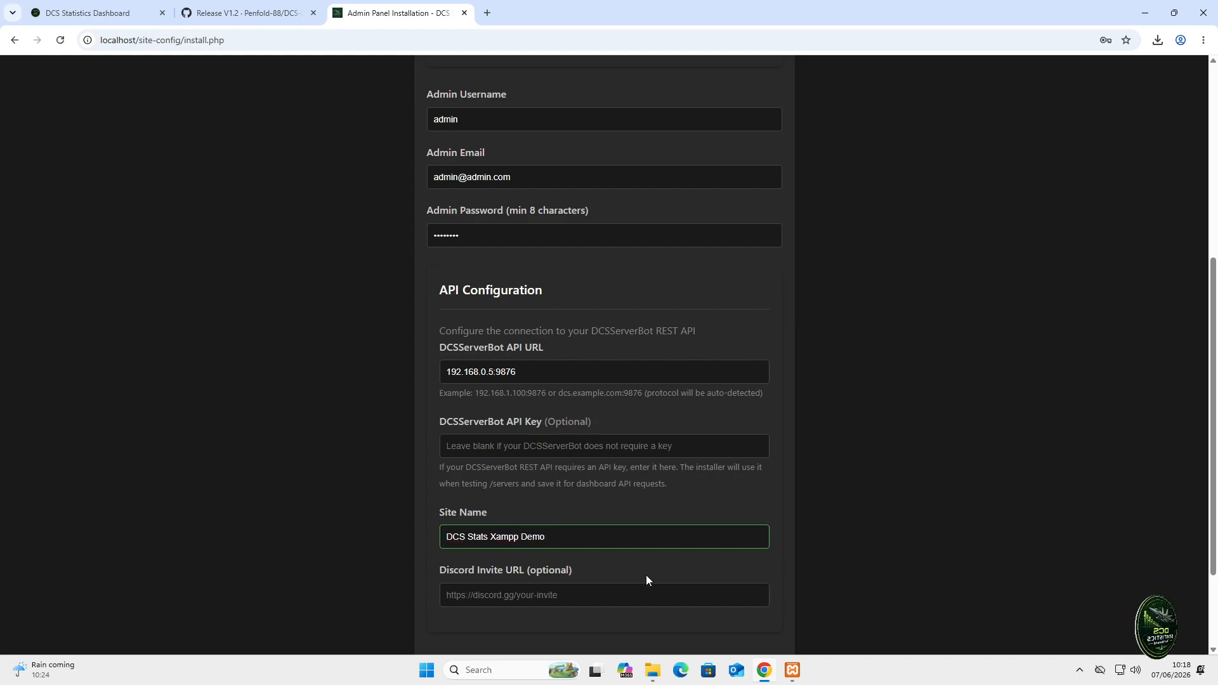
- Run Install Admin Panel with these settings until Installation Complete appears
scroll(732, 574, "down", 1)
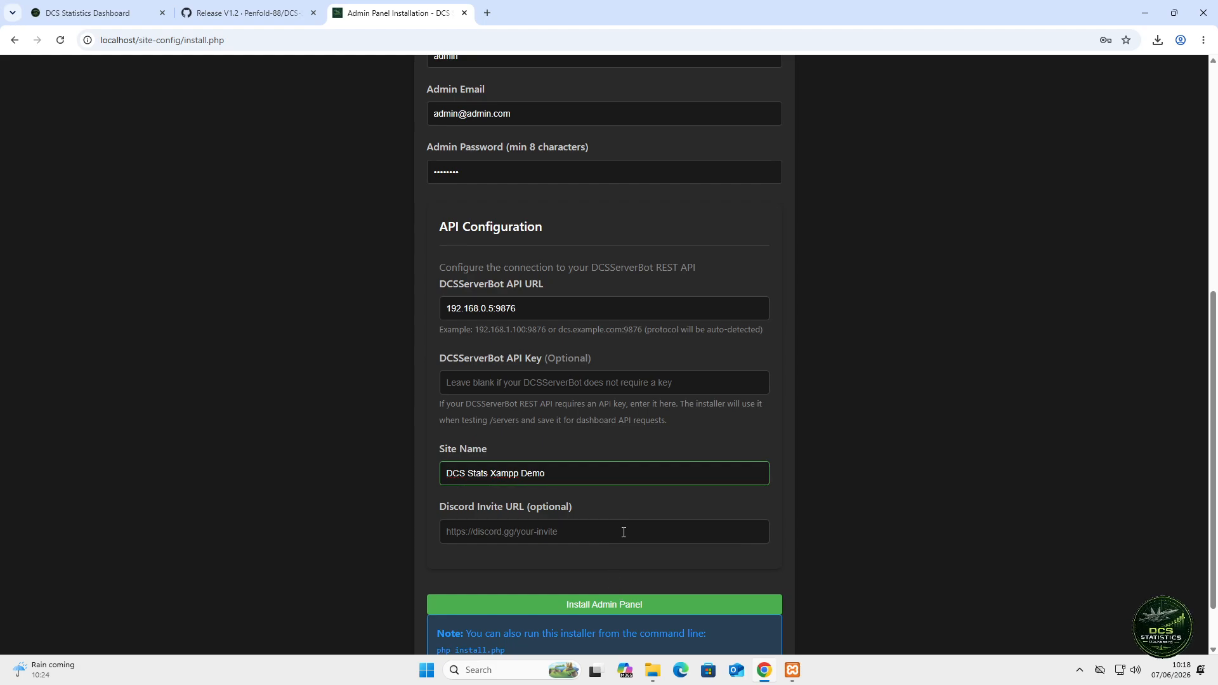
left_click(630, 528)
scroll(646, 547, "down", 1)
left_click(627, 543)
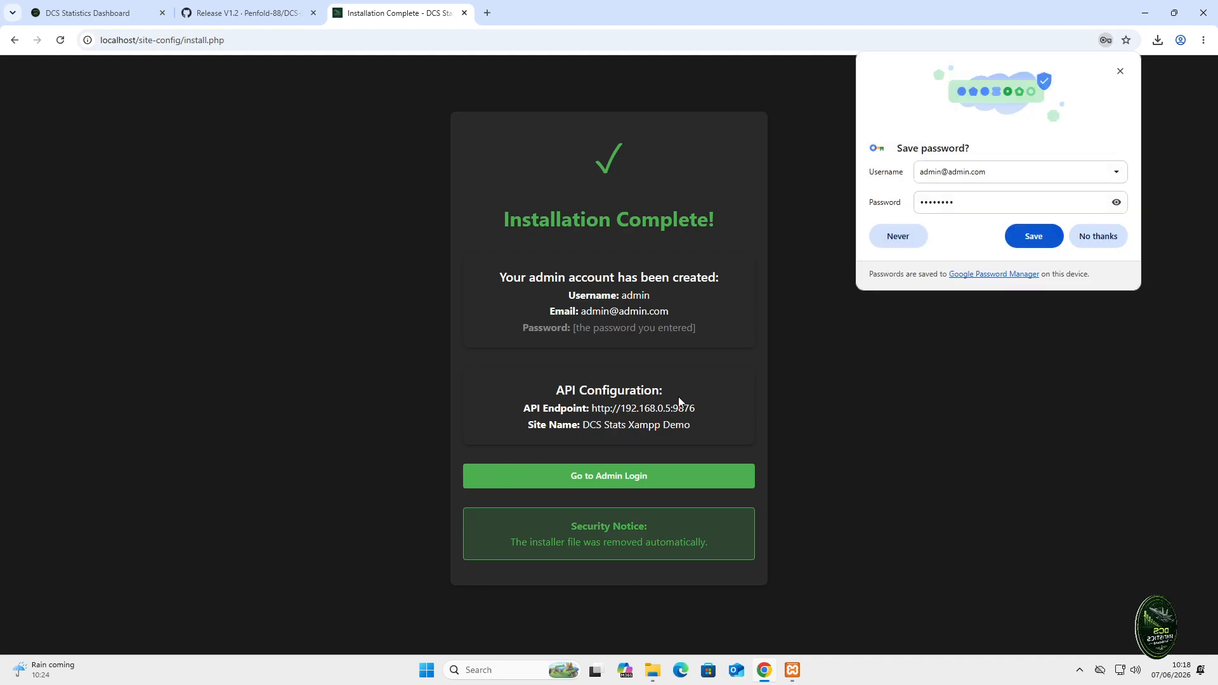
- Decline Chrome's offer to save the new admin password
left_click(1092, 237)
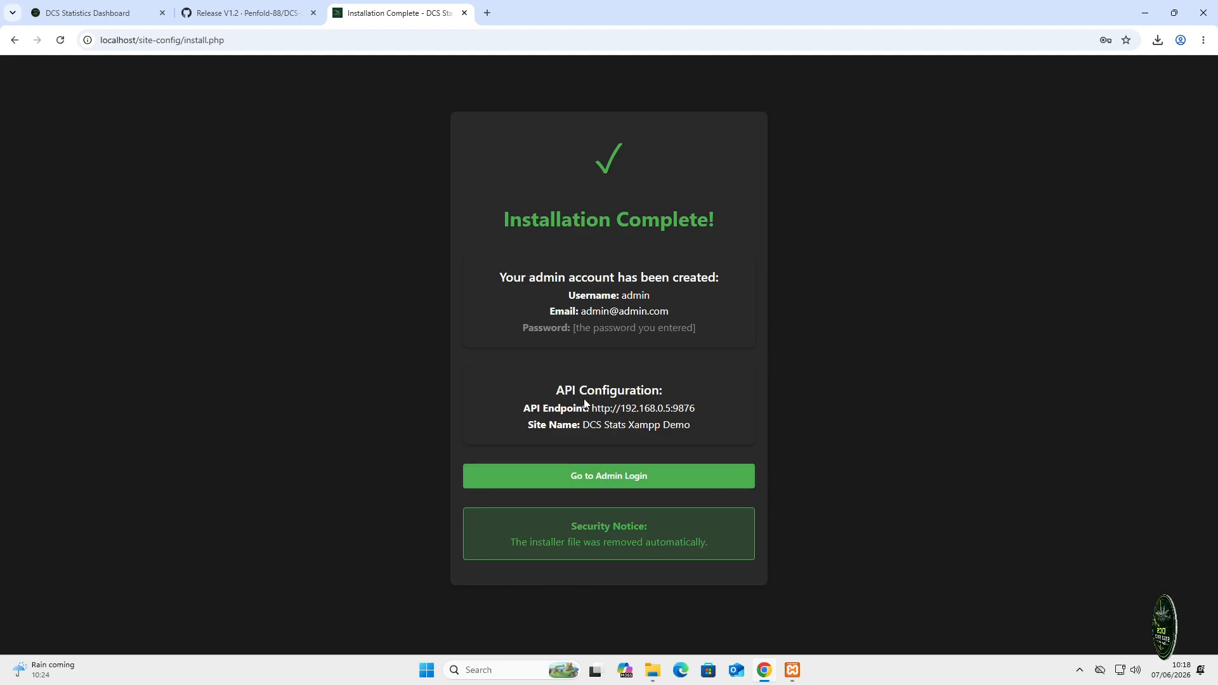
- Log in to the admin panel as 'admin' with the account password, declining to save it
left_click(650, 481)
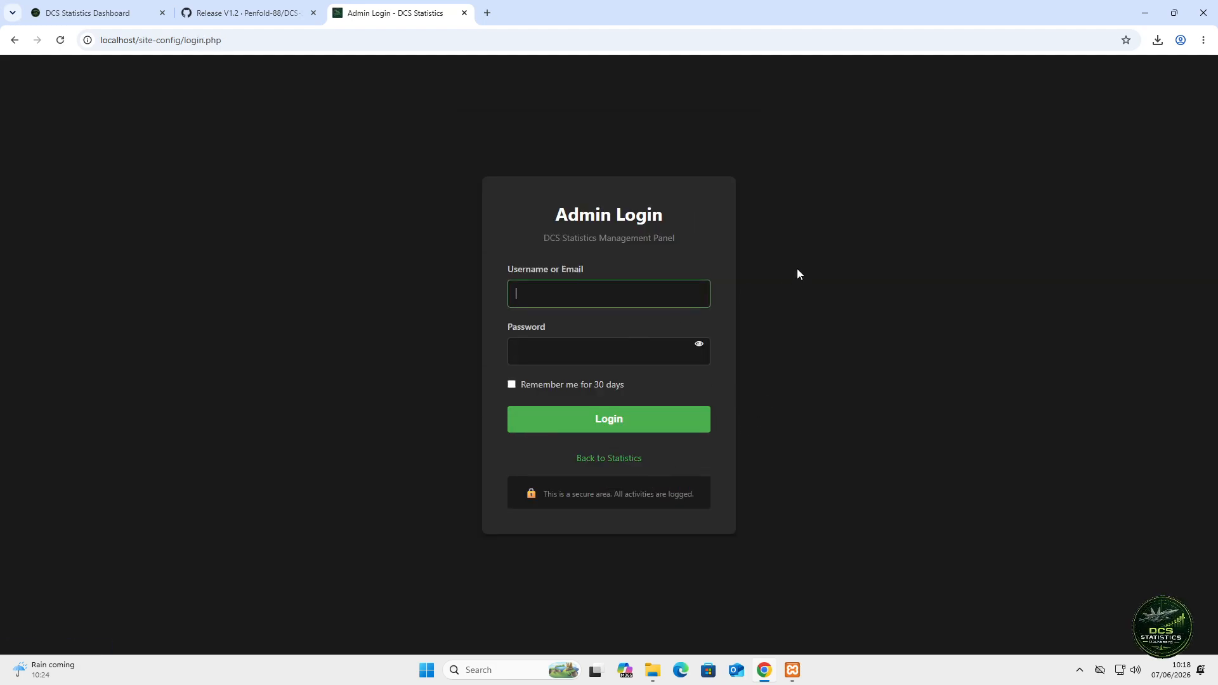
type("admin")
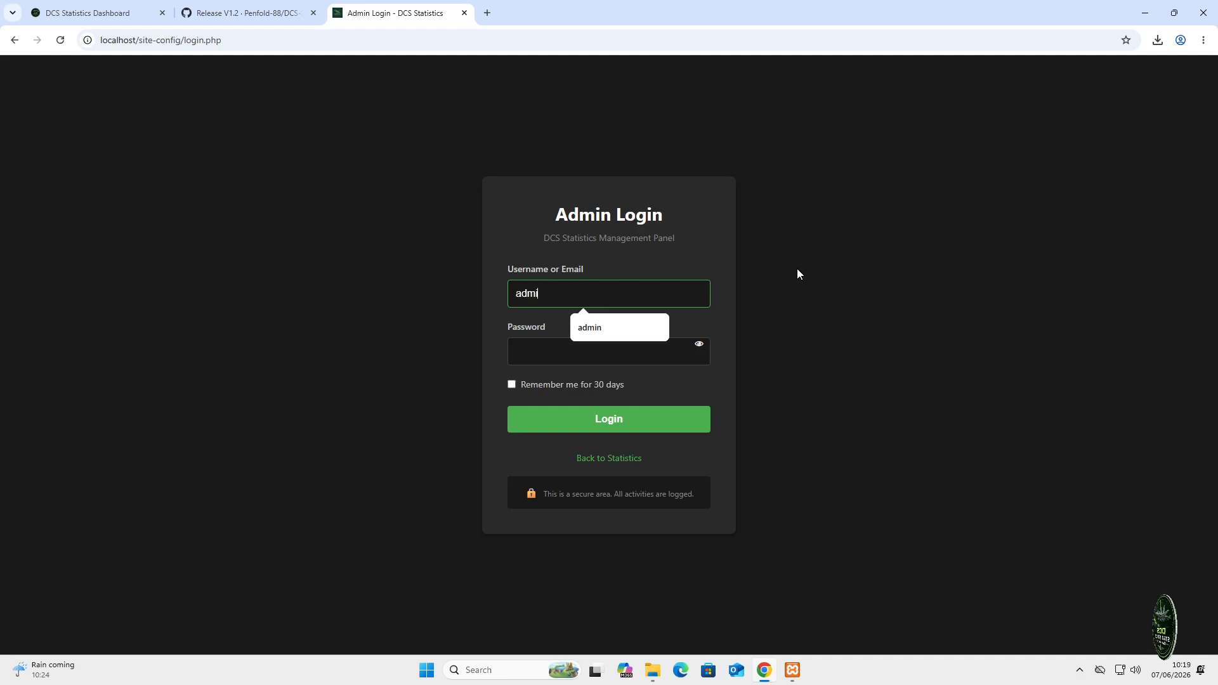
key("Tab")
type("********")
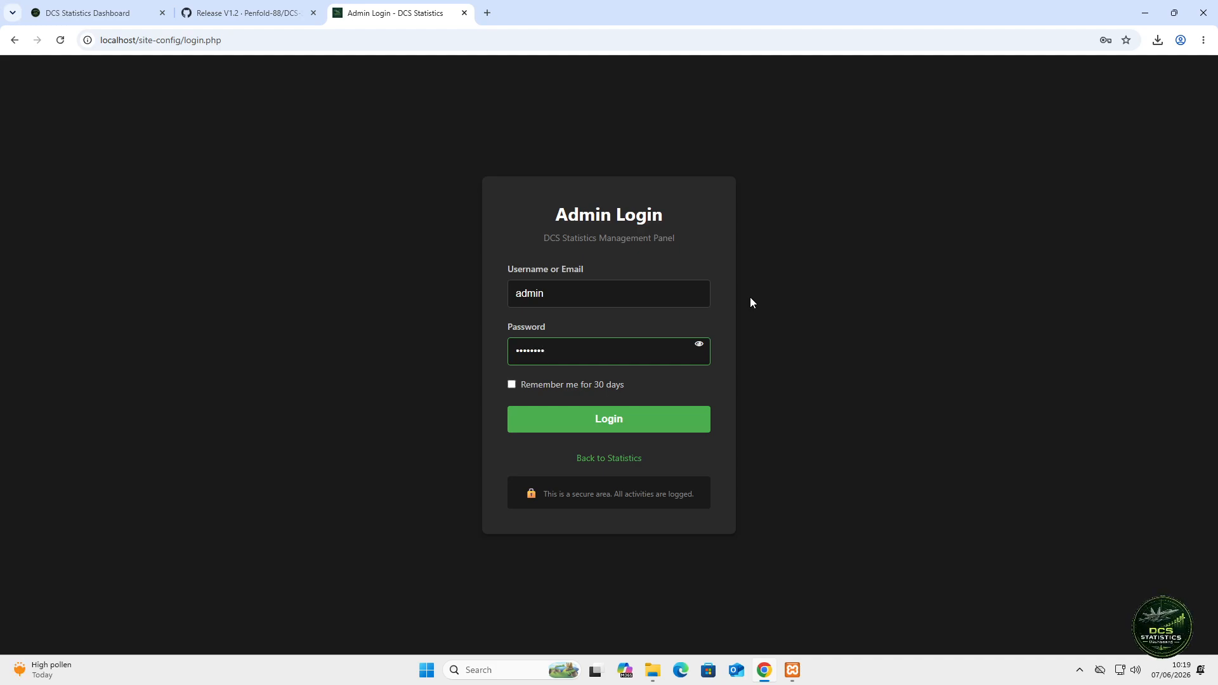
left_click(616, 429)
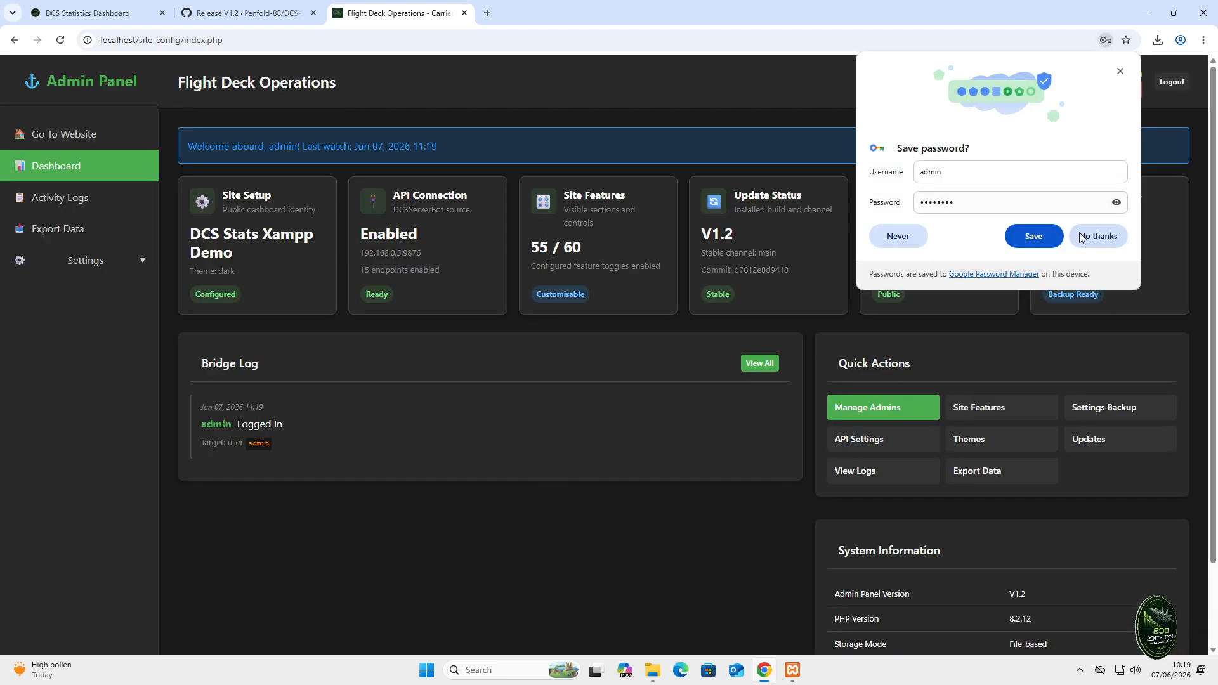
left_click(1105, 238)
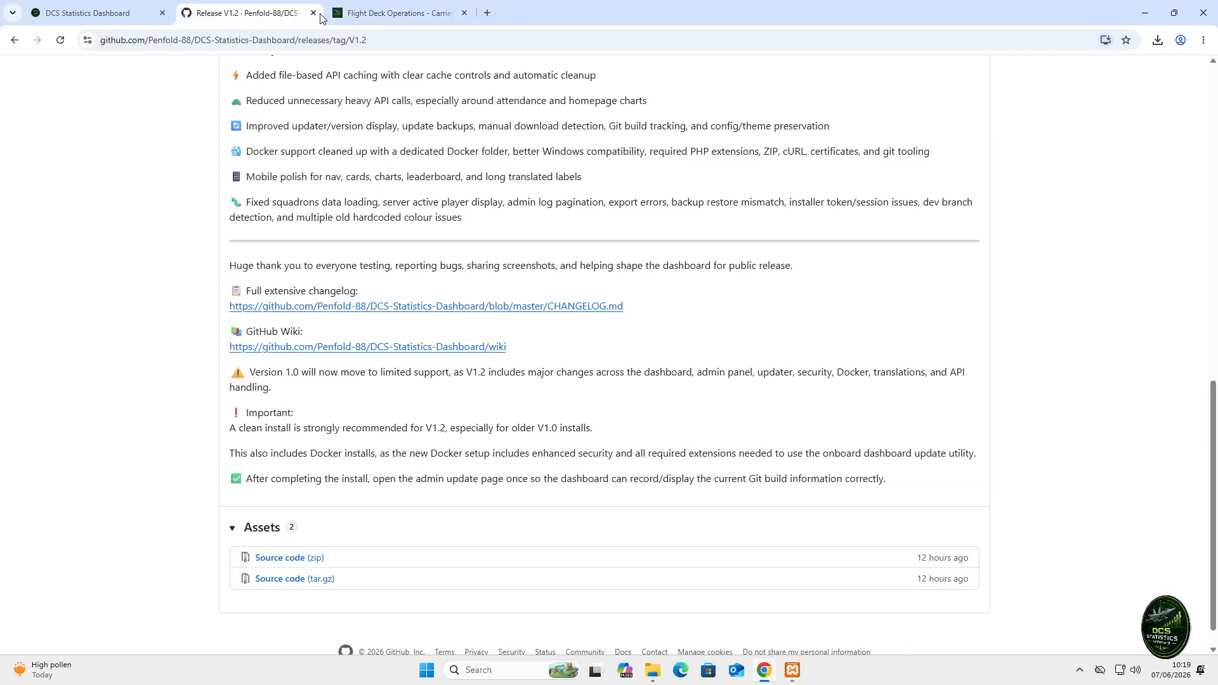
- Close the GitHub Release V1.2 tab and the old DCS Statistics Dashboard tab
left_click(307, 17)
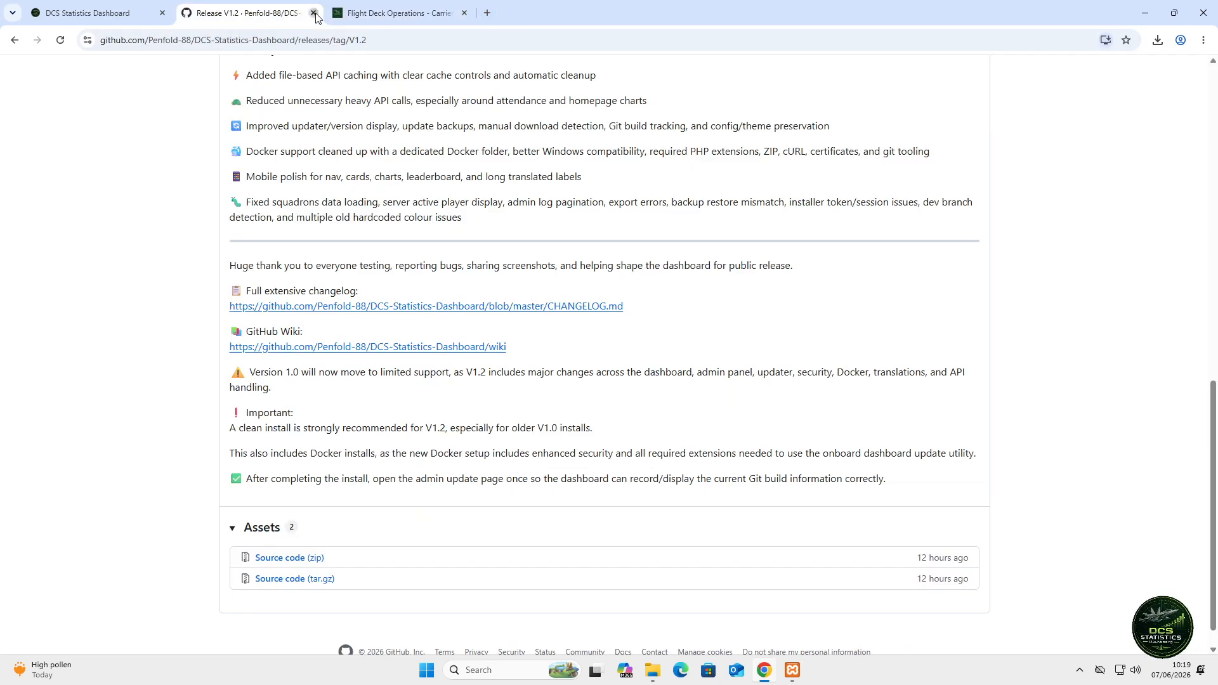
left_click(314, 14)
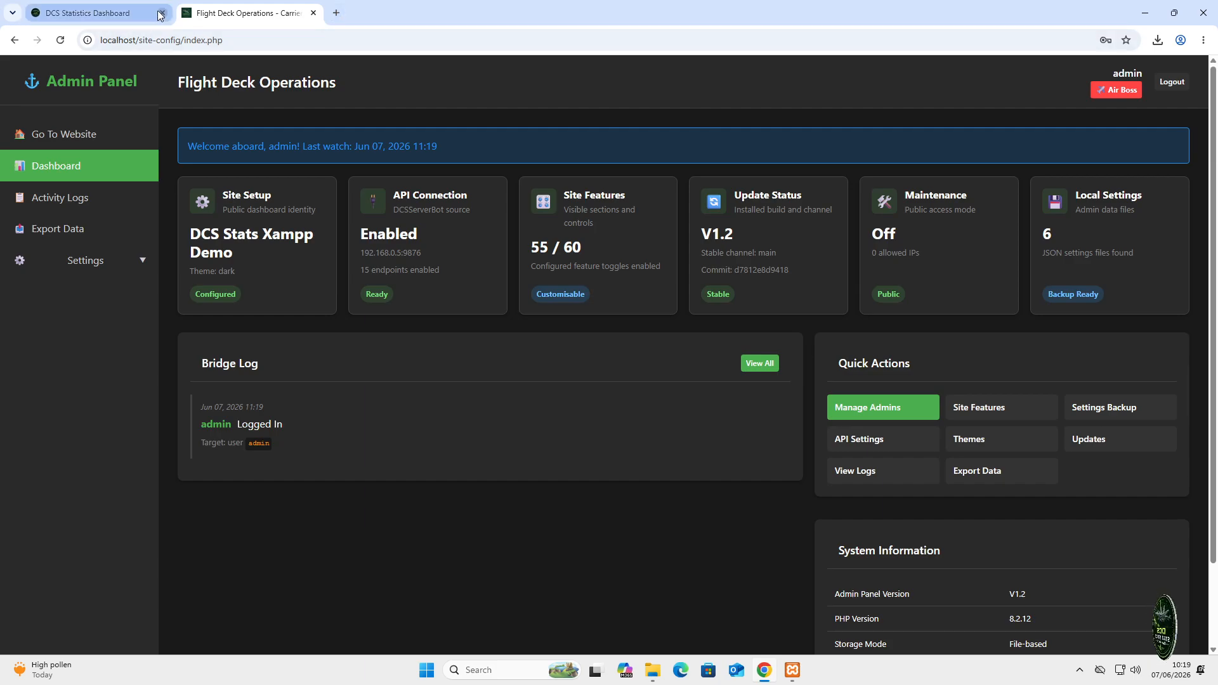
left_click(161, 14)
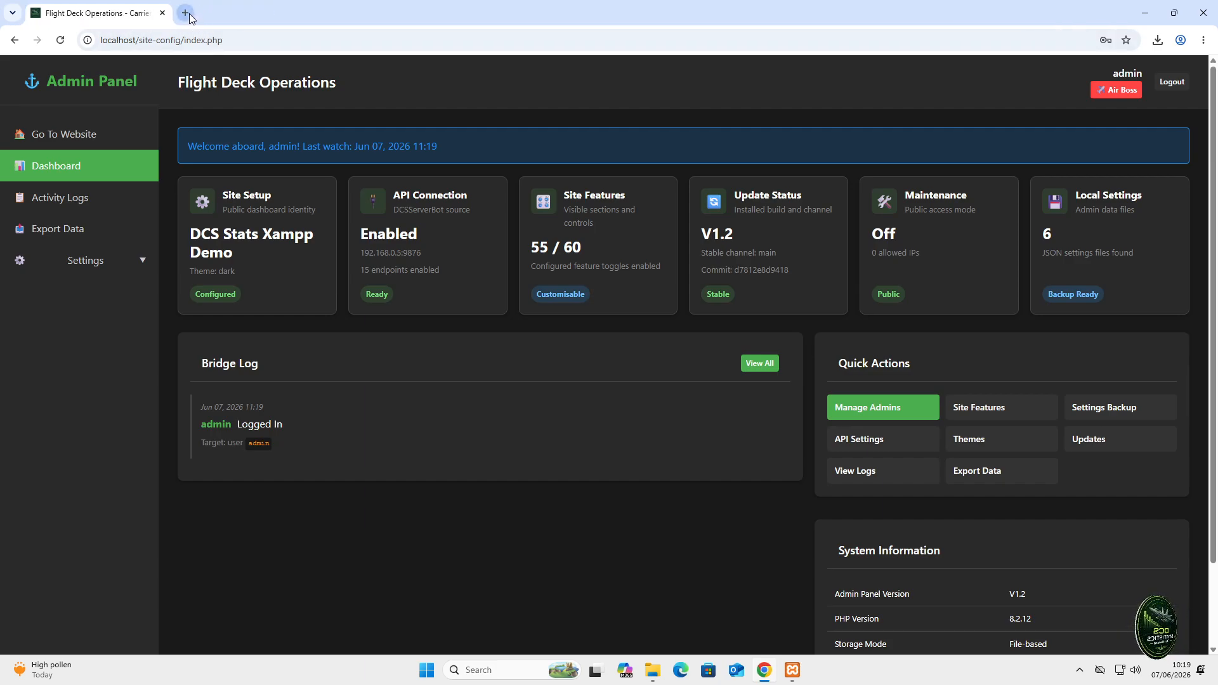
- Load localhost in a new tab to show the public DCS Stats dashboard
left_click(185, 13)
type("c")
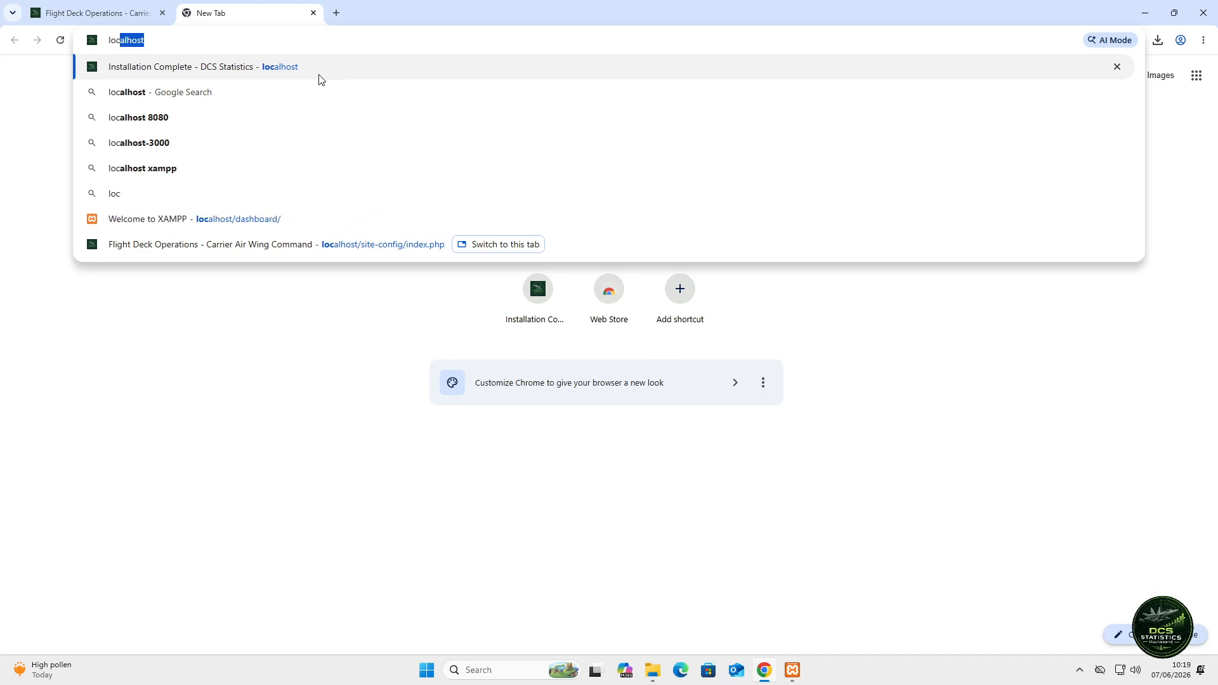
key("Return")
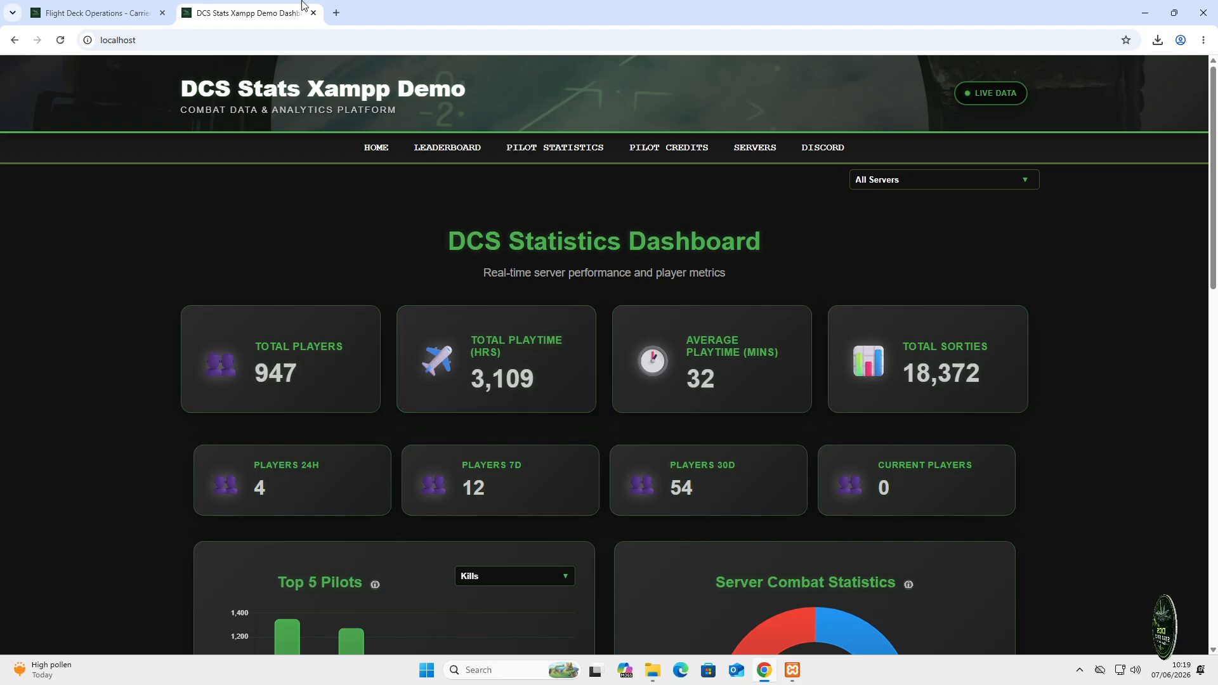
- Tick Enable Squadrons in Settings > Site Features, save, and return to the public tab
left_click(101, 13)
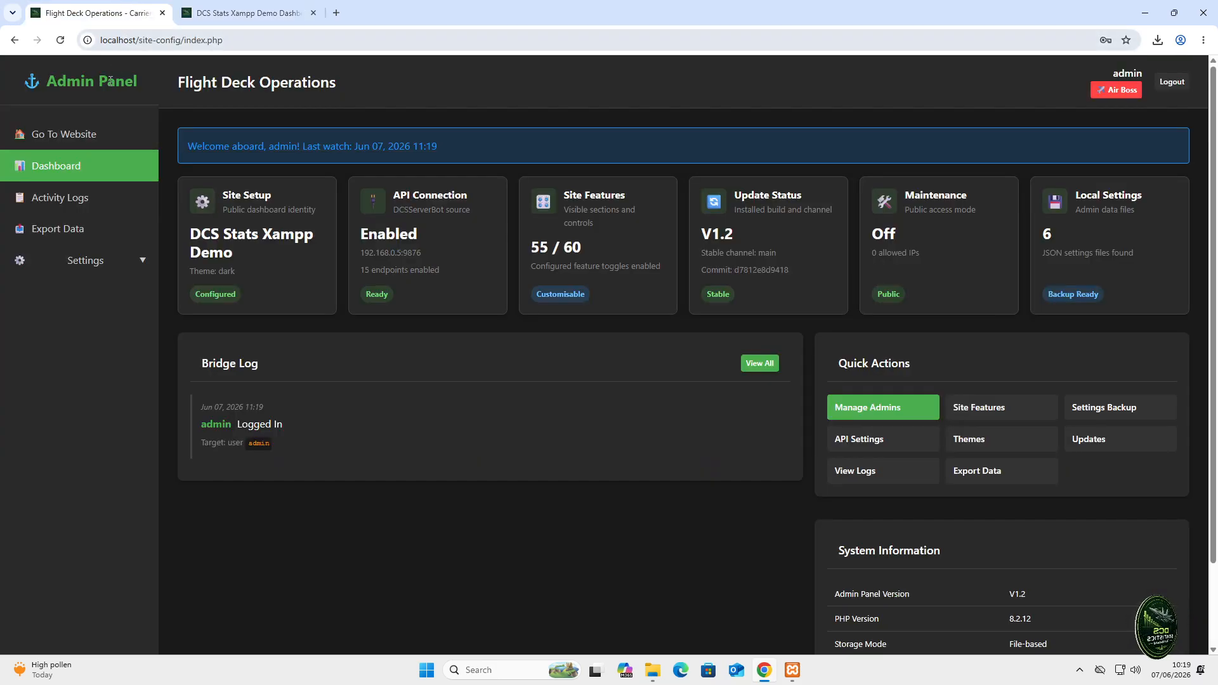
left_click(101, 271)
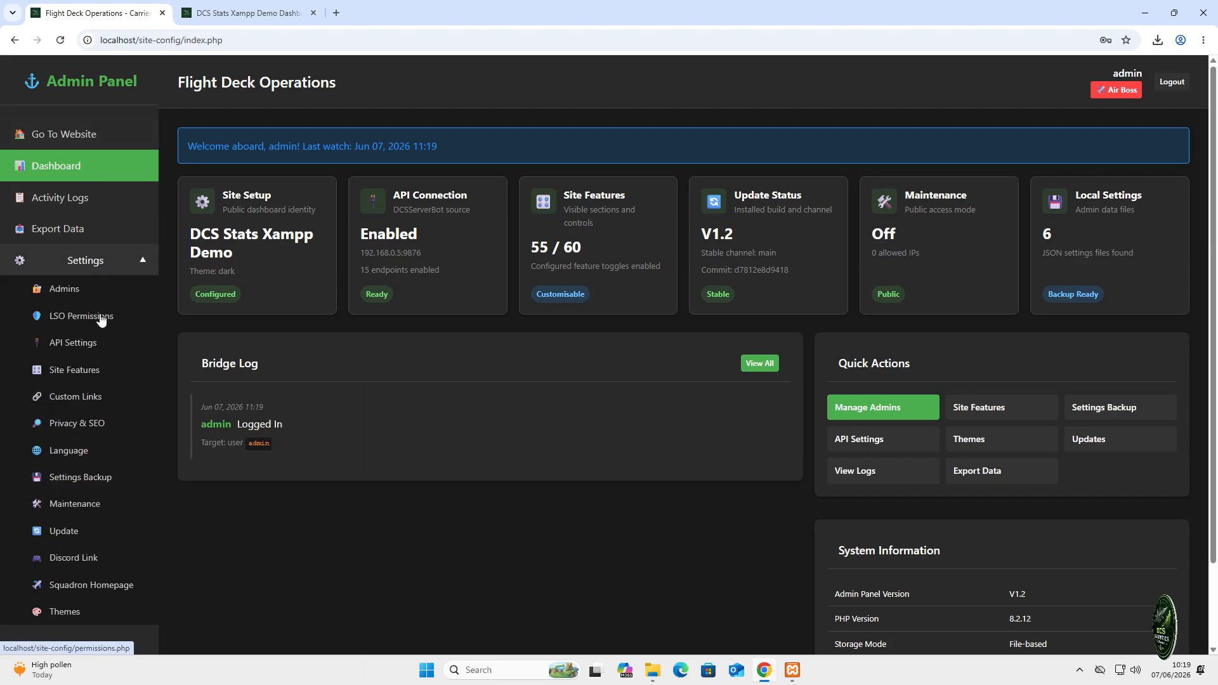
left_click(80, 380)
scroll(484, 413, "down", 2)
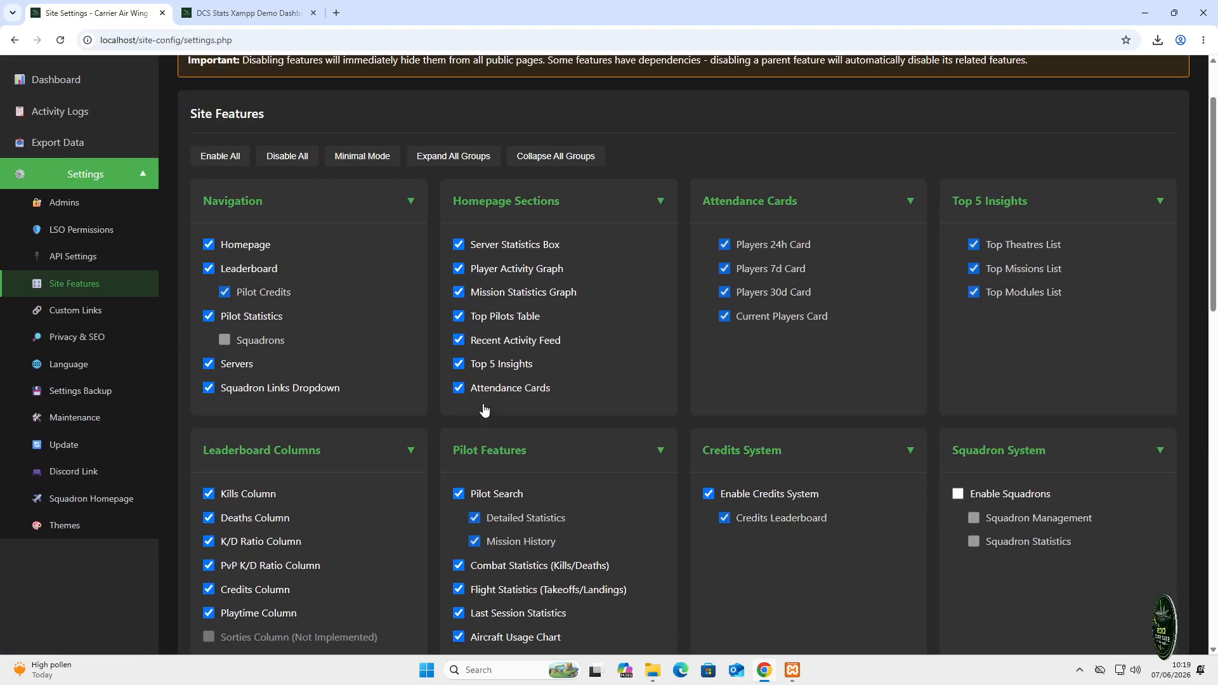
left_click(959, 455)
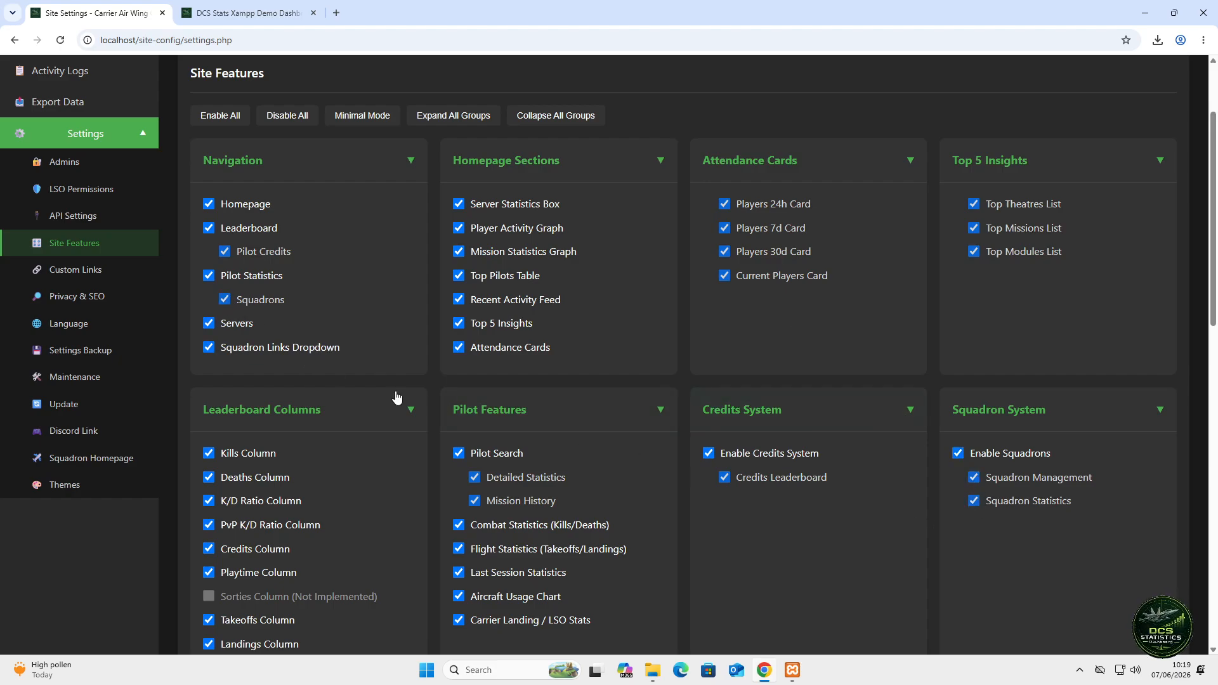
scroll(396, 396, "down", 10)
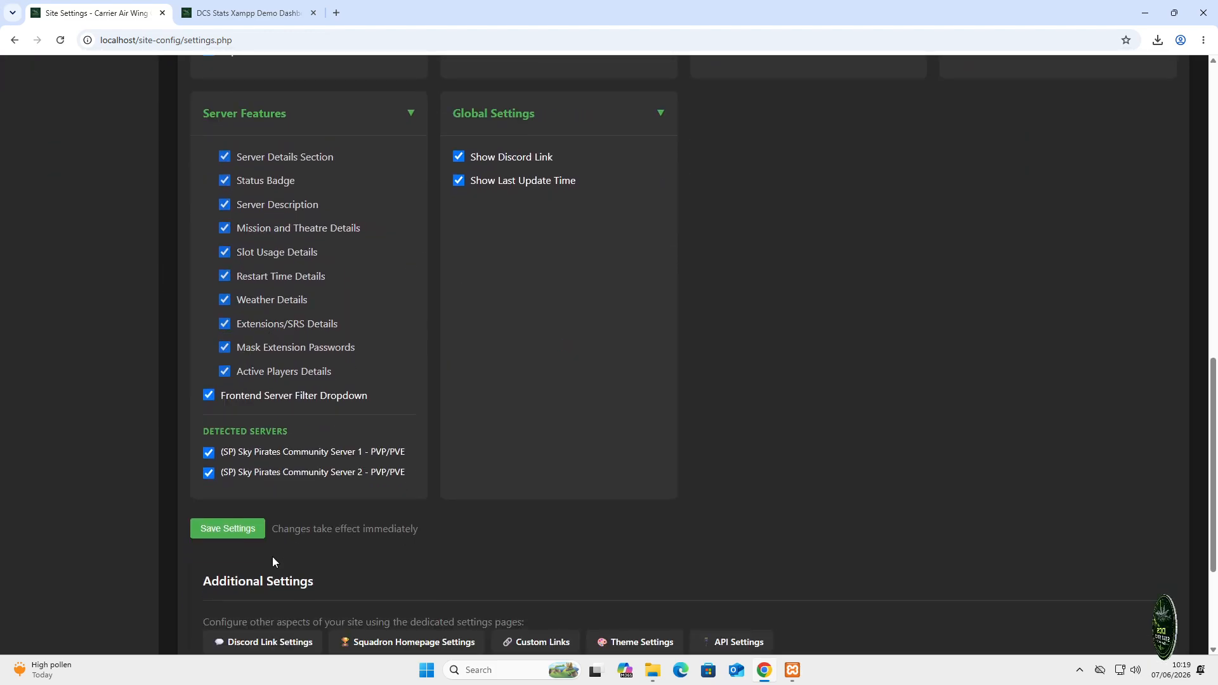
scroll(273, 562, "down", 2)
left_click(218, 391)
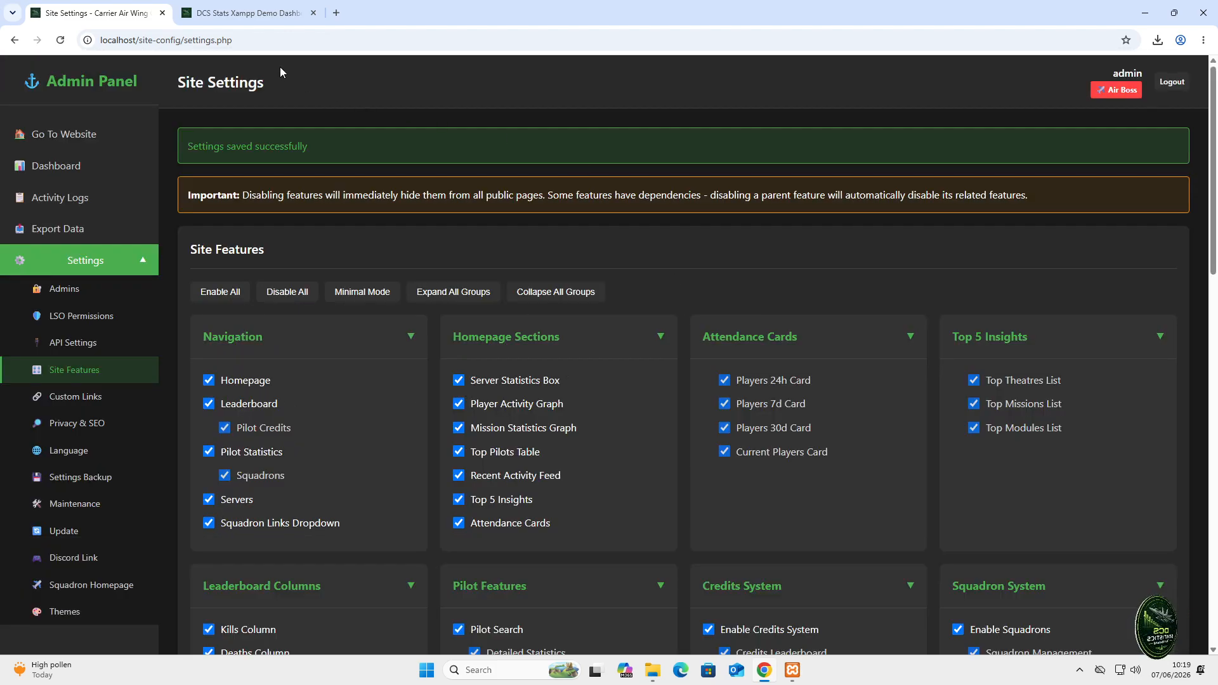
left_click(257, 21)
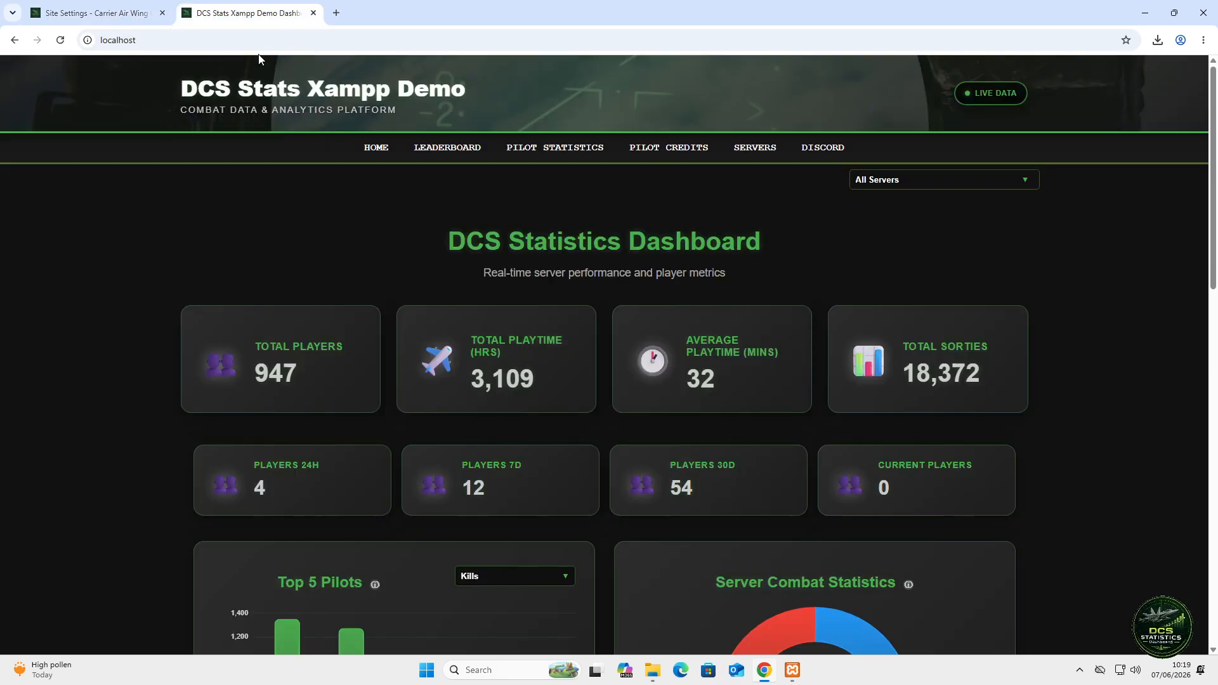
- Reload the public dashboard so Squadrons appears, and scroll through its charts
right_click(249, 207)
left_click(328, 261)
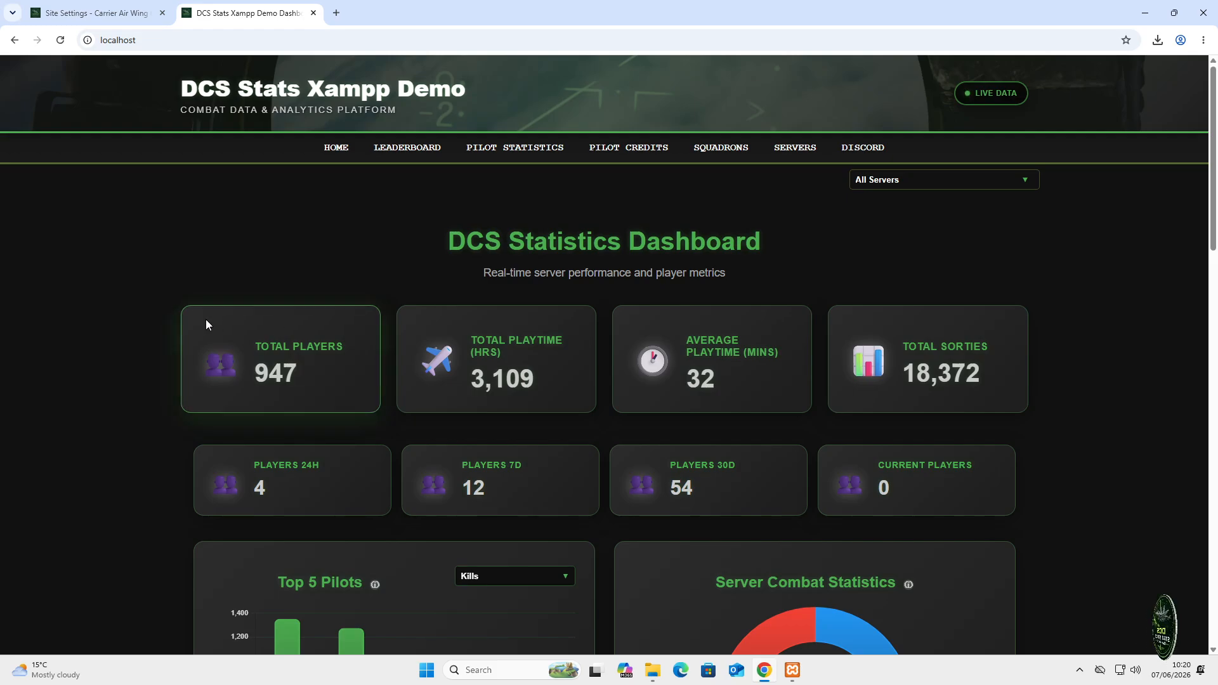
scroll(200, 318, "down", 1)
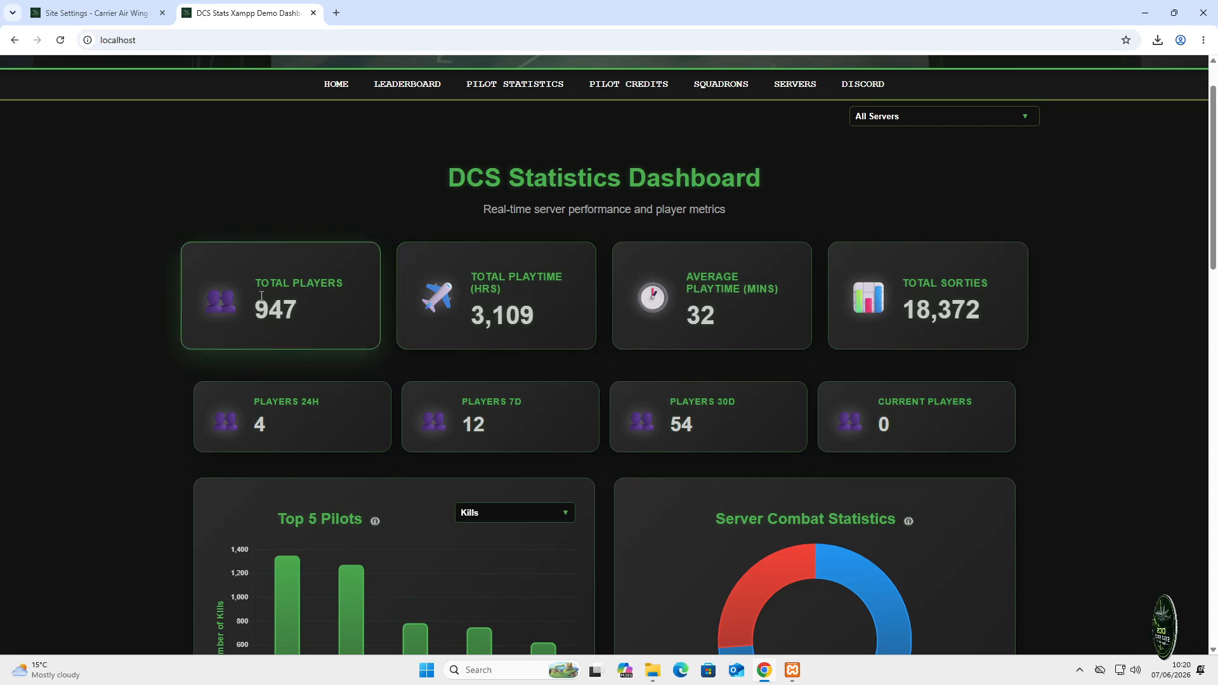
scroll(240, 296, "down", 5)
scroll(239, 296, "down", 1)
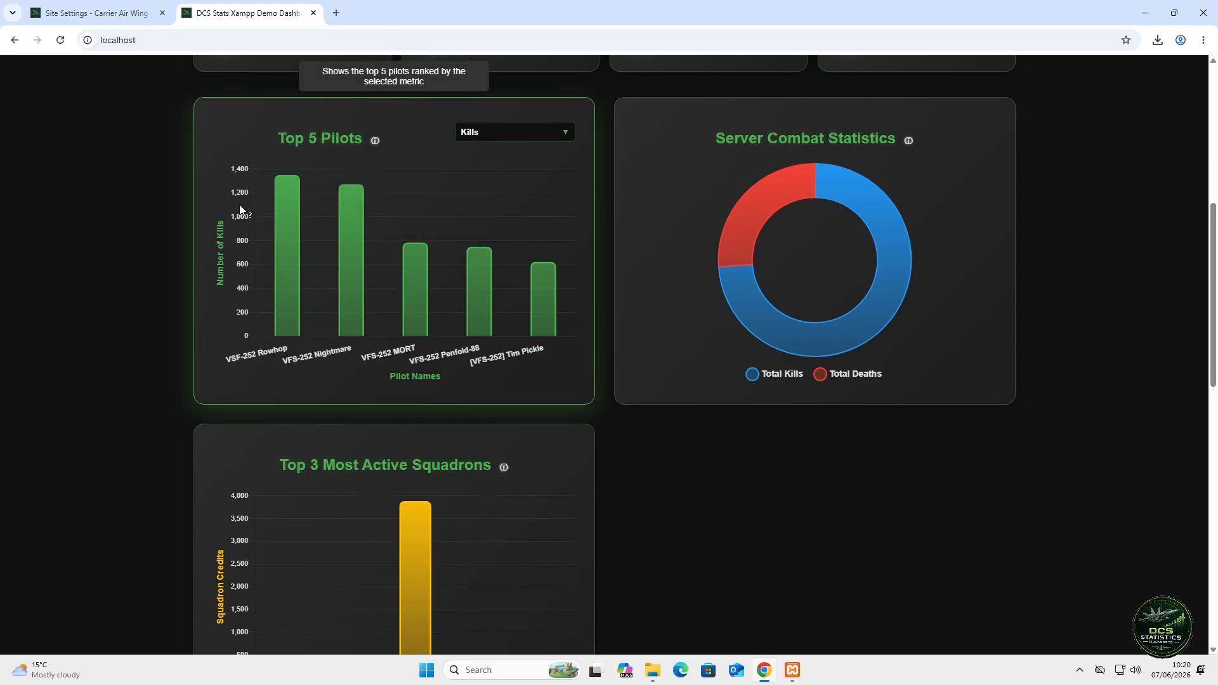
- Rank the Top 5 Pilots chart by Kill/Death Ratio and review the remaining charts
left_click(483, 145)
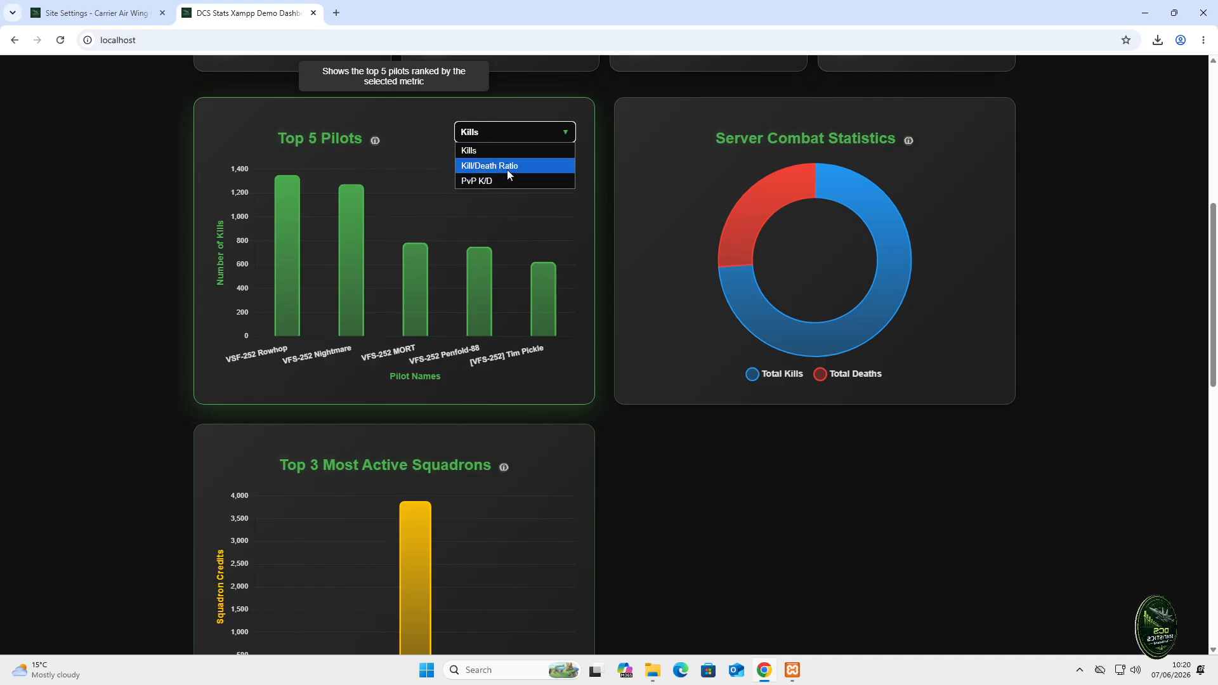
left_click(510, 167)
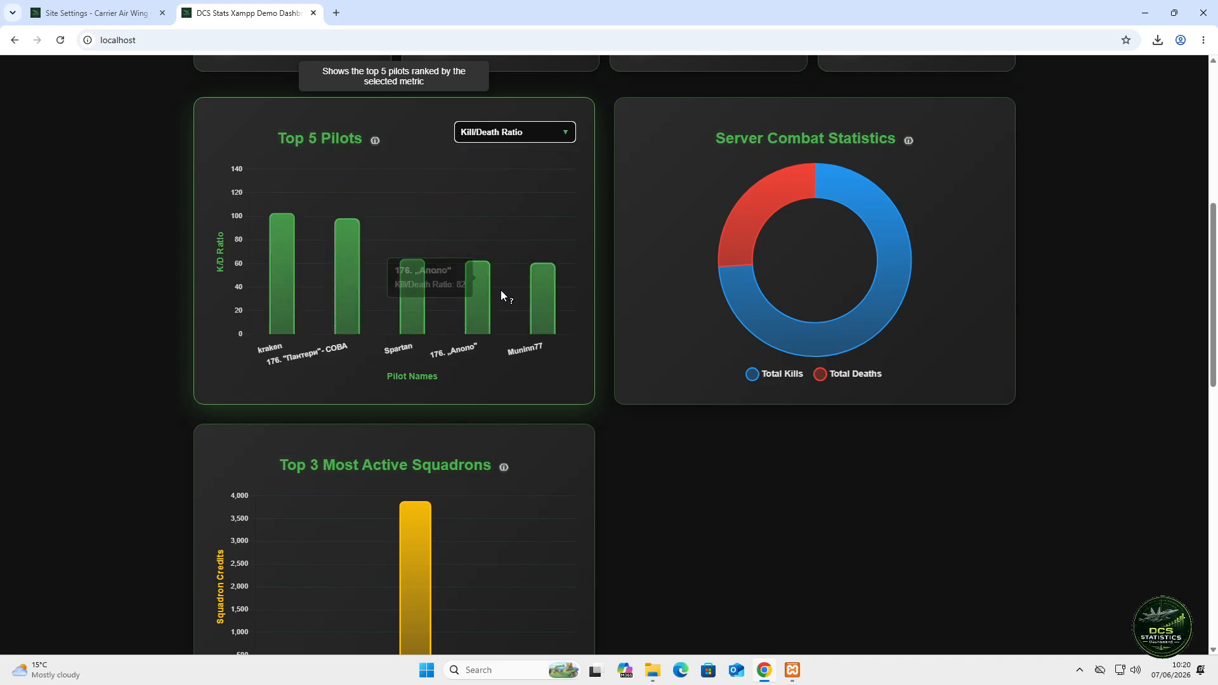
scroll(747, 294, "down", 1)
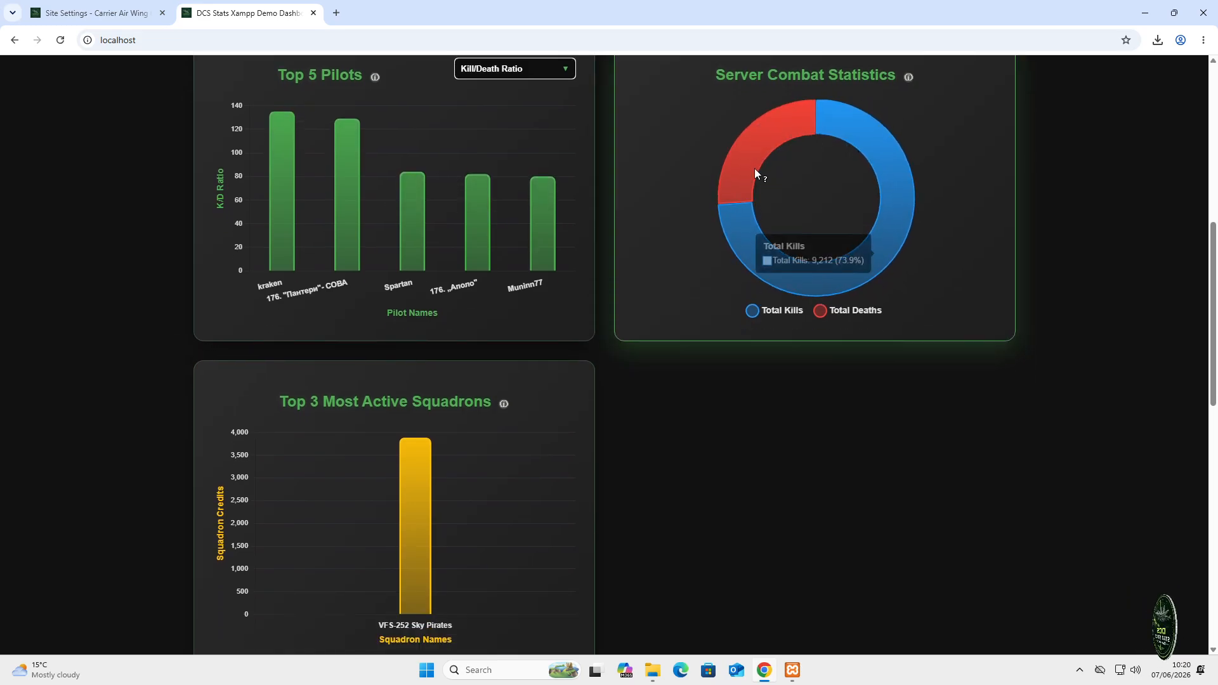
scroll(507, 431, "down", 3)
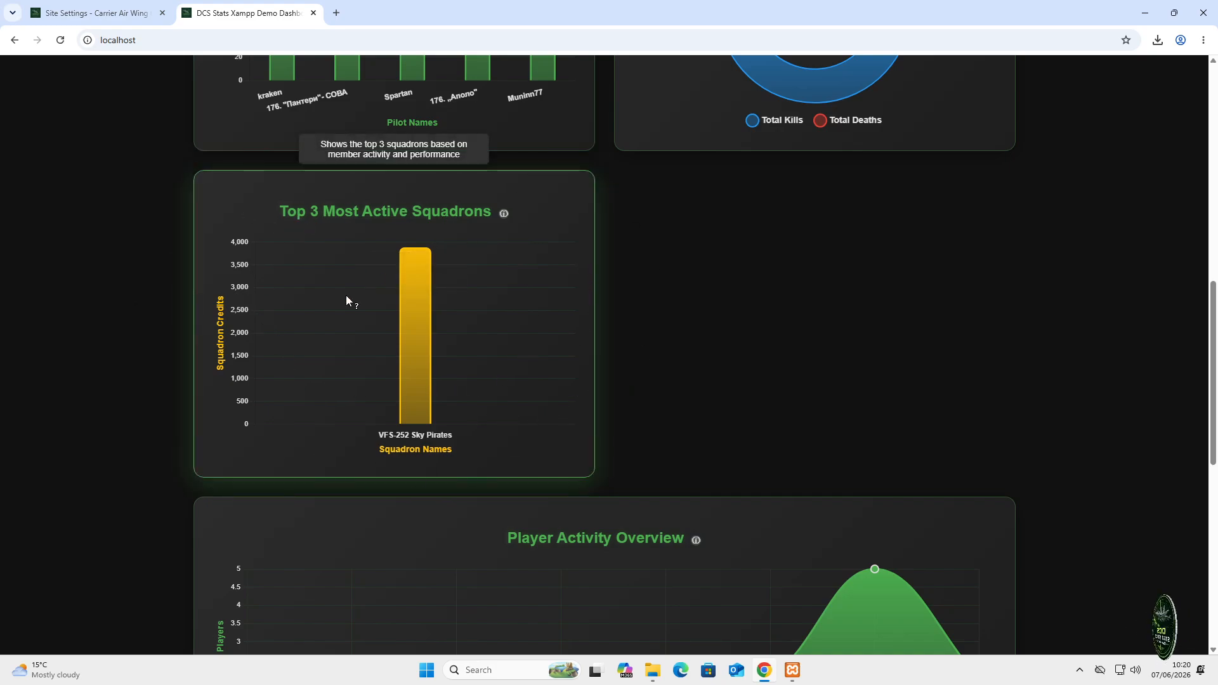
scroll(809, 330, "down", 1)
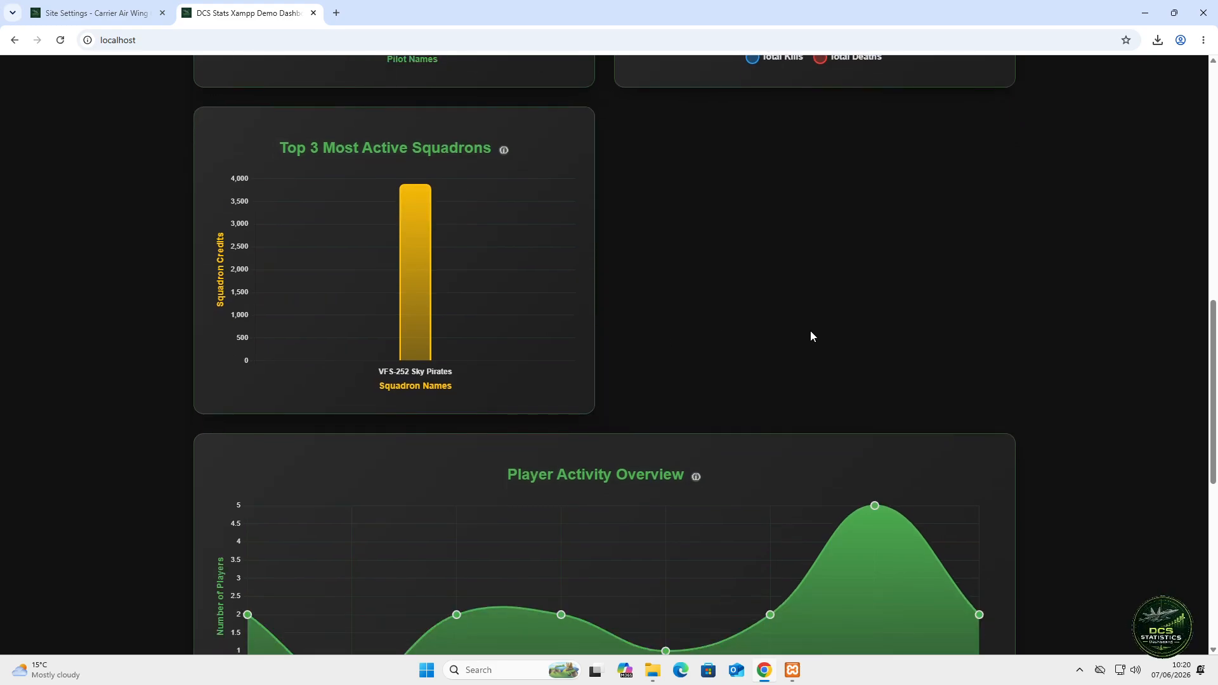
scroll(736, 330, "down", 3)
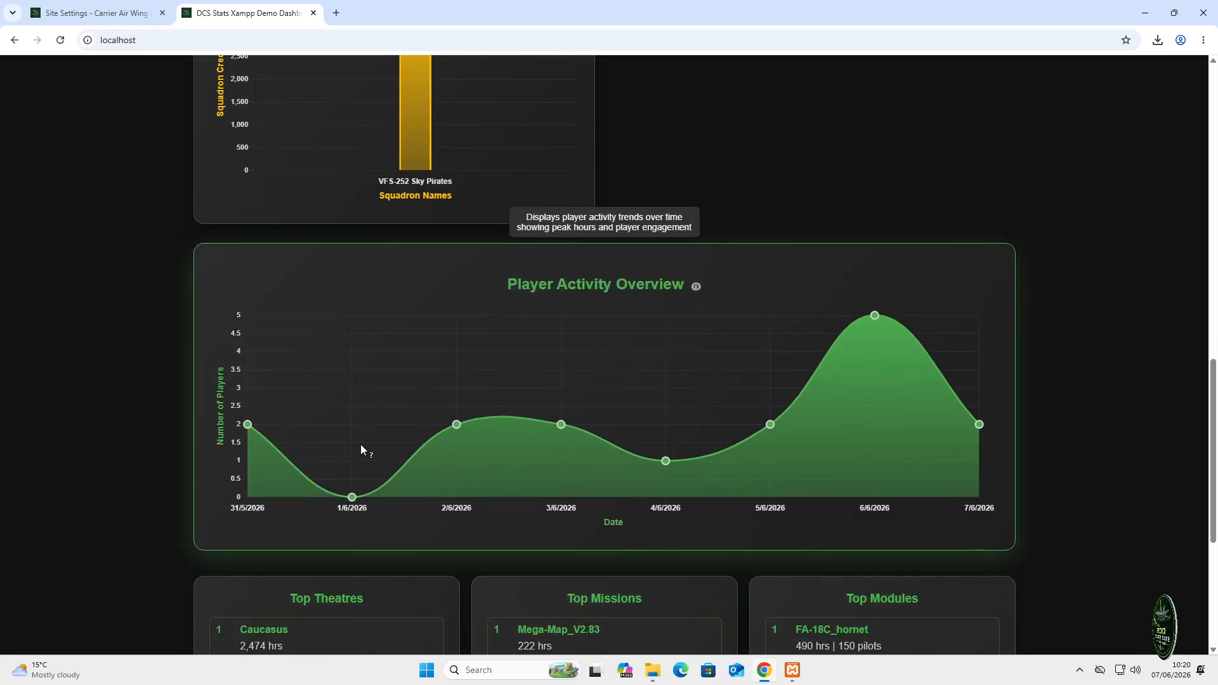
scroll(360, 445, "down", 5)
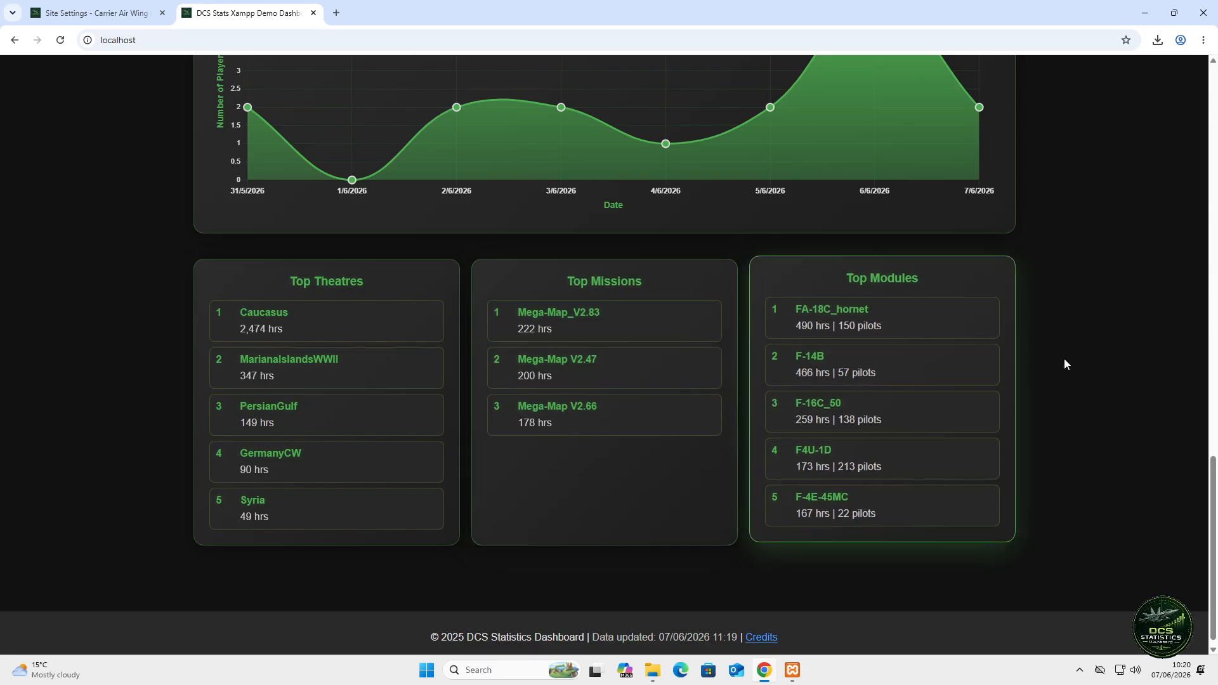
scroll(1082, 377, "up", 14)
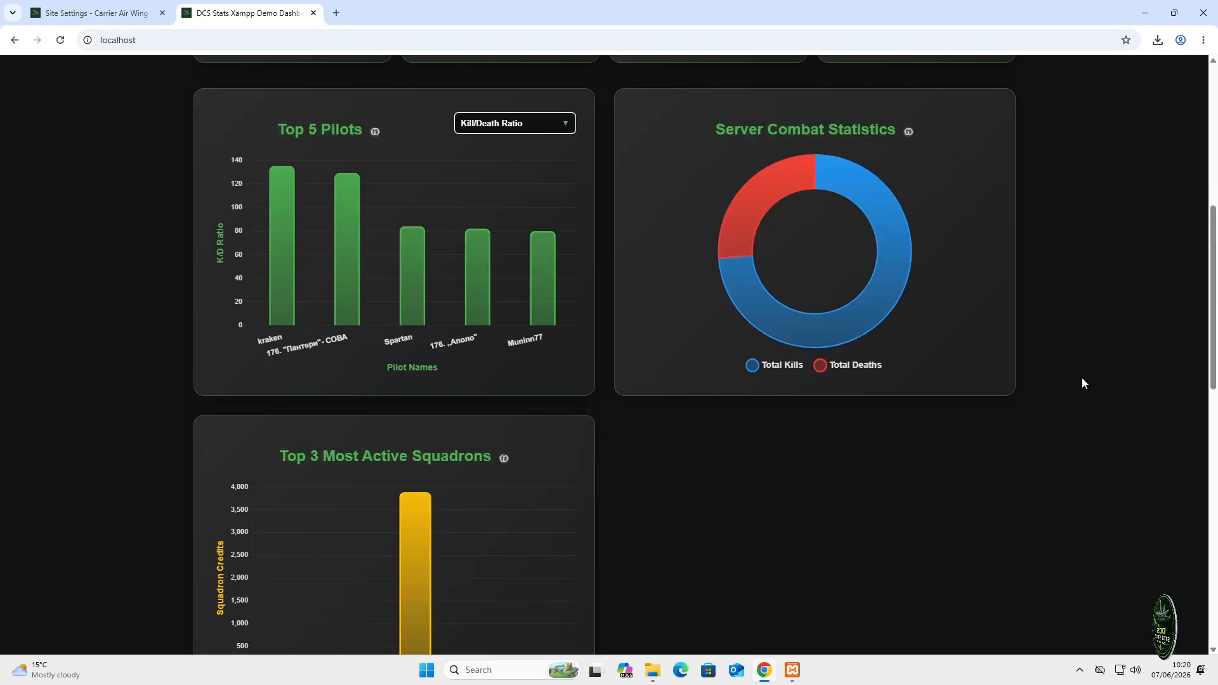
scroll(1082, 378, "up", 7)
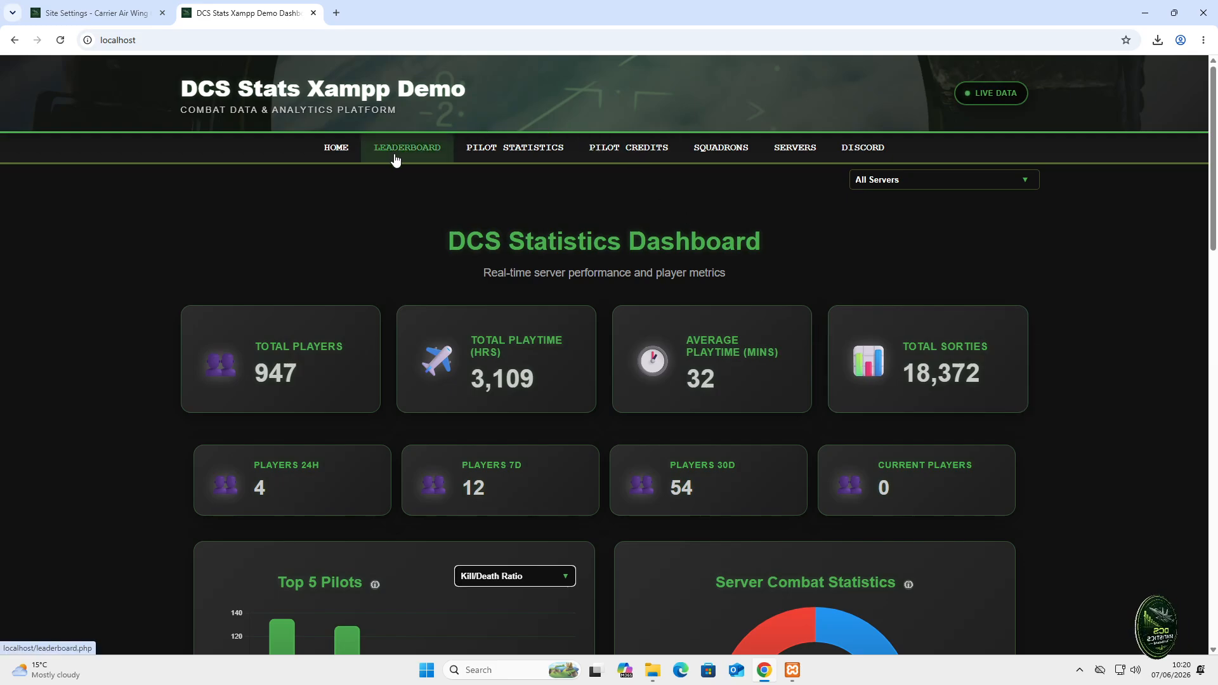
- Review the Leaderboard page and check its breakdown chart's DATA dropdown choices
left_click(396, 159)
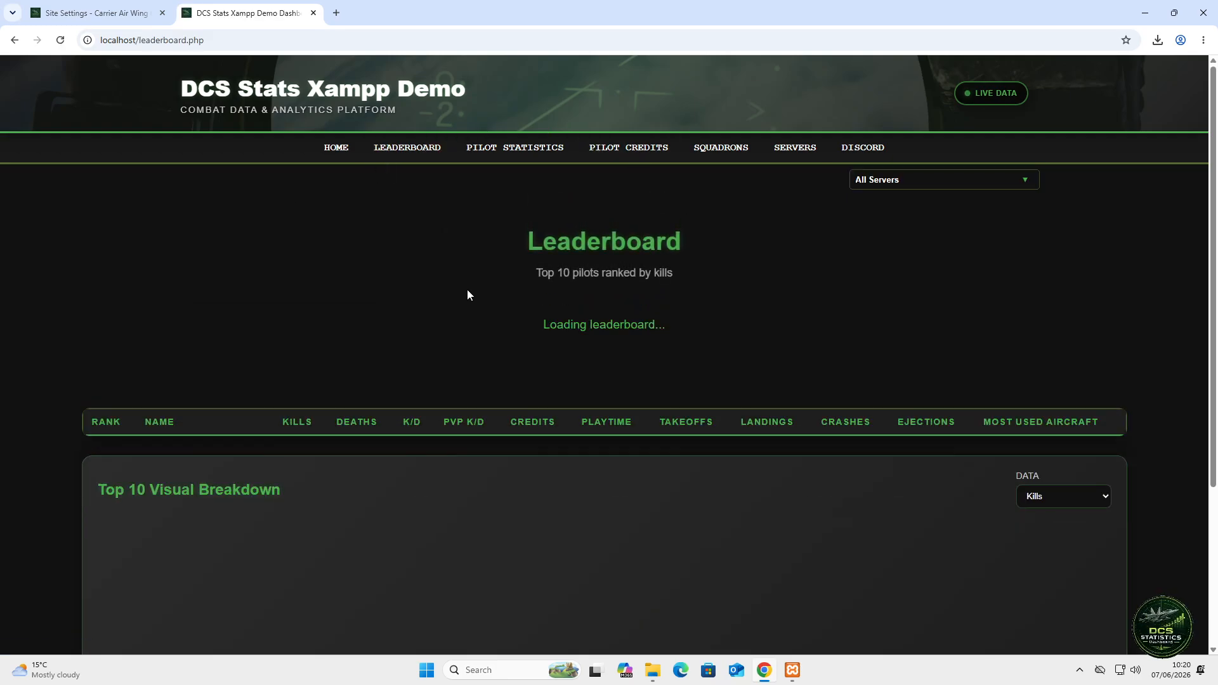
scroll(467, 289, "down", 1)
scroll(469, 289, "down", 3)
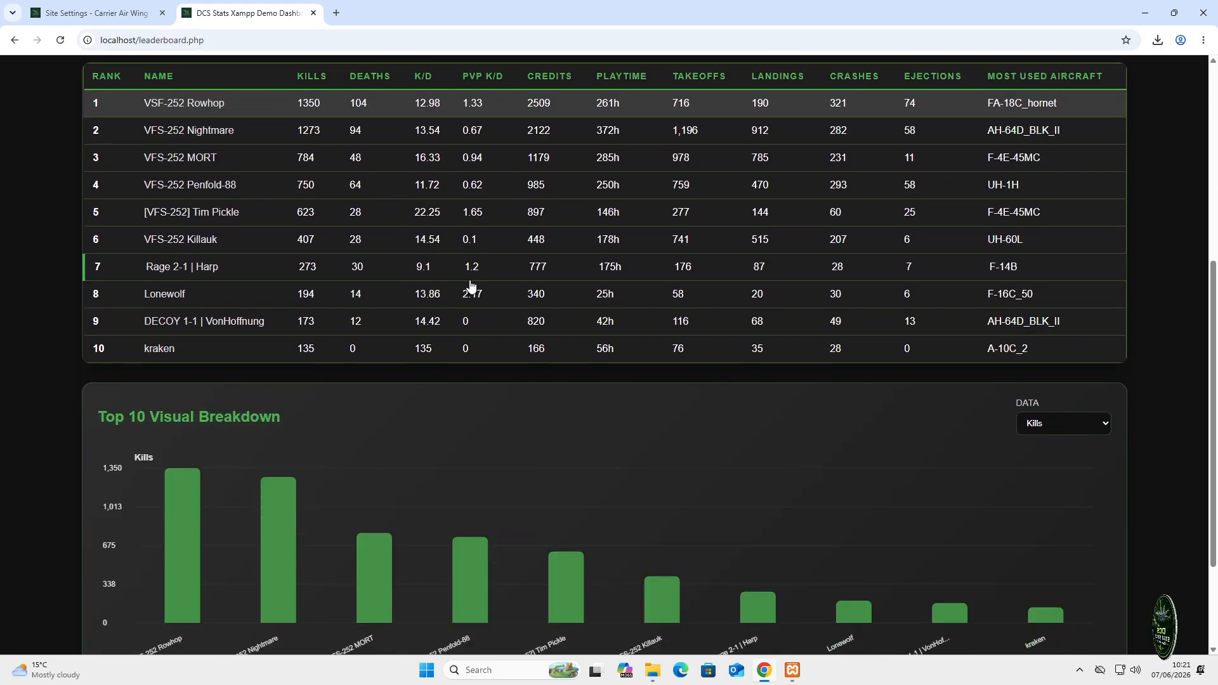
scroll(847, 406, "down", 1)
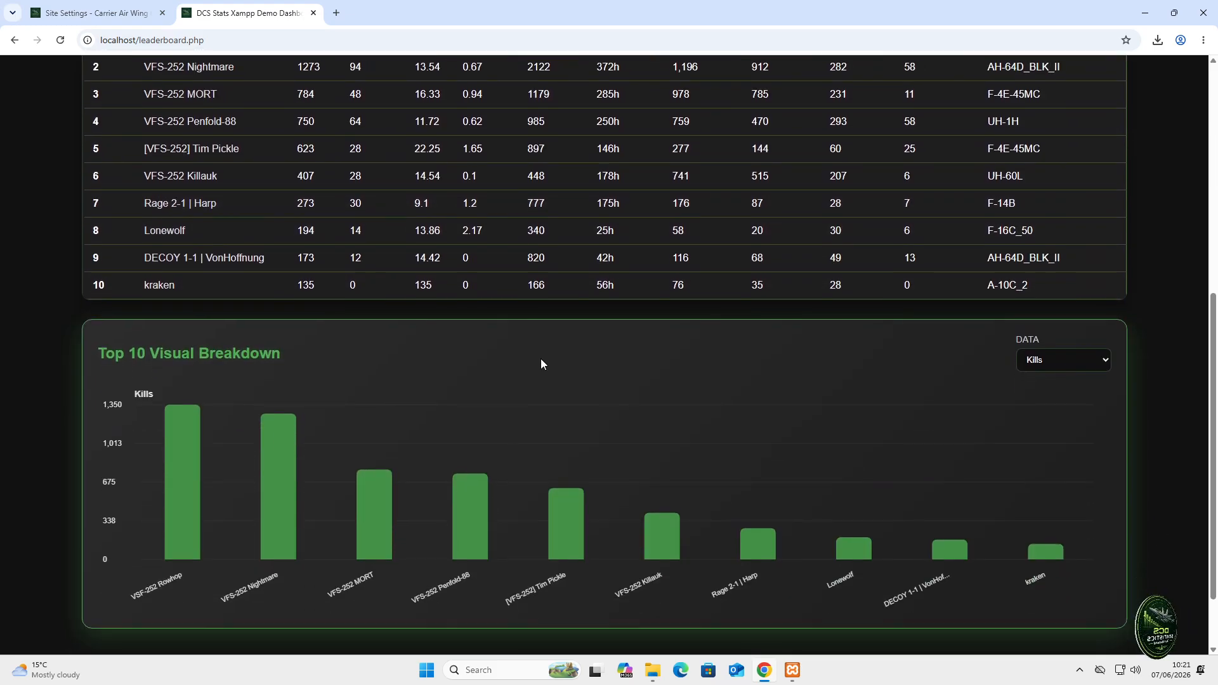
left_click(1090, 363)
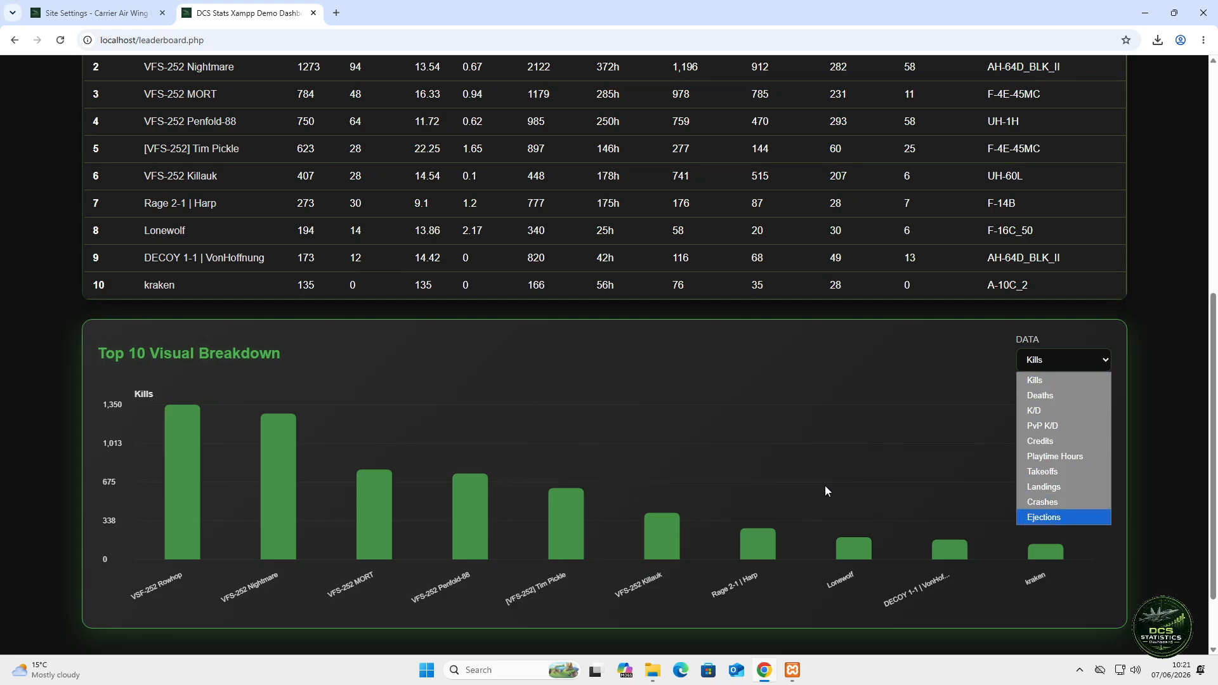
scroll(801, 443, "up", 5)
scroll(798, 447, "up", 2)
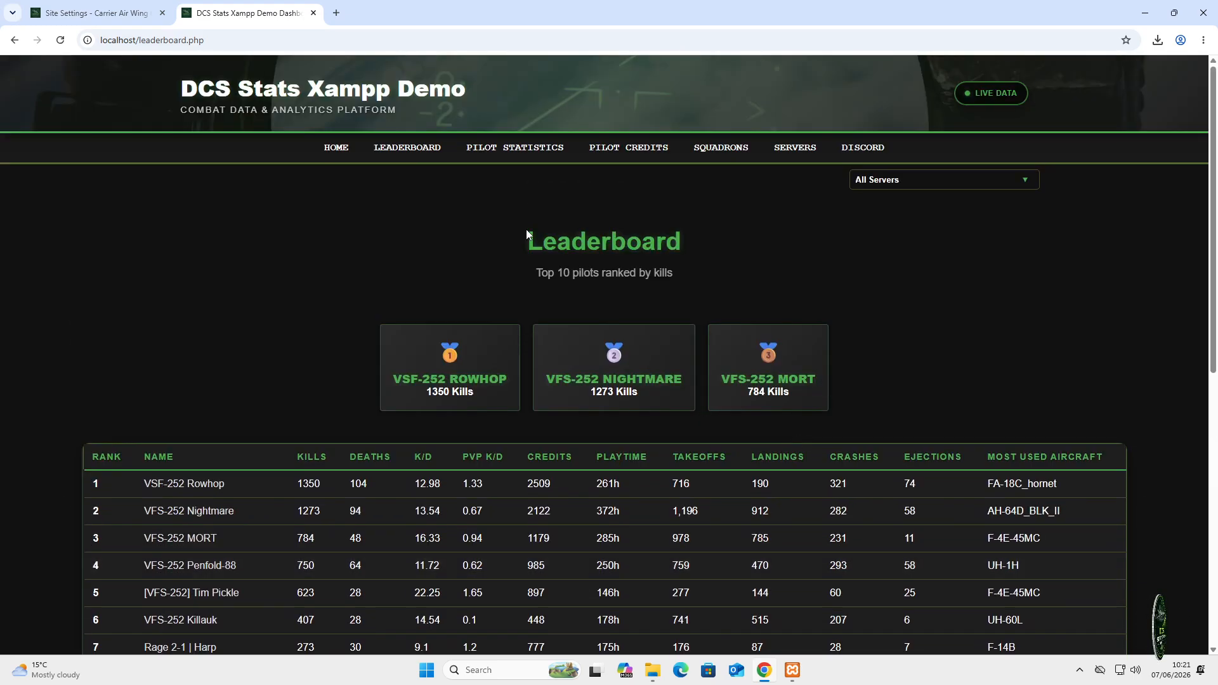
- Look up pilot 'penfold' in Pilot Statistics, then go to Pilot Credits
left_click(526, 153)
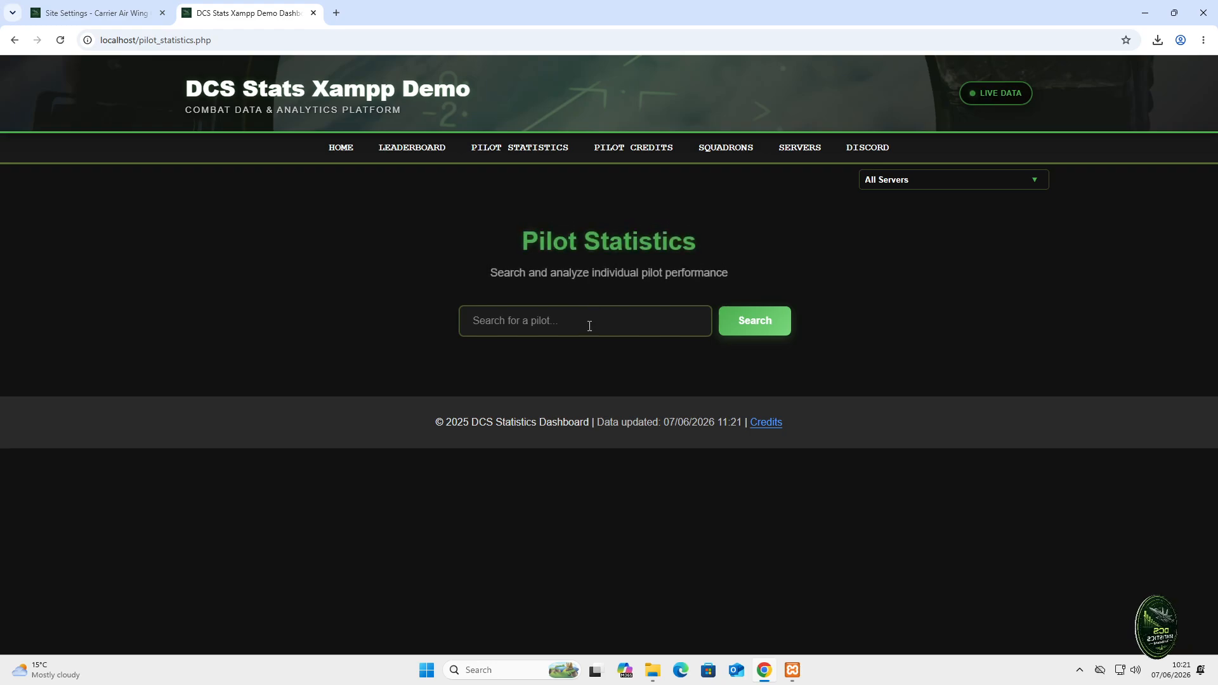
left_click(584, 326)
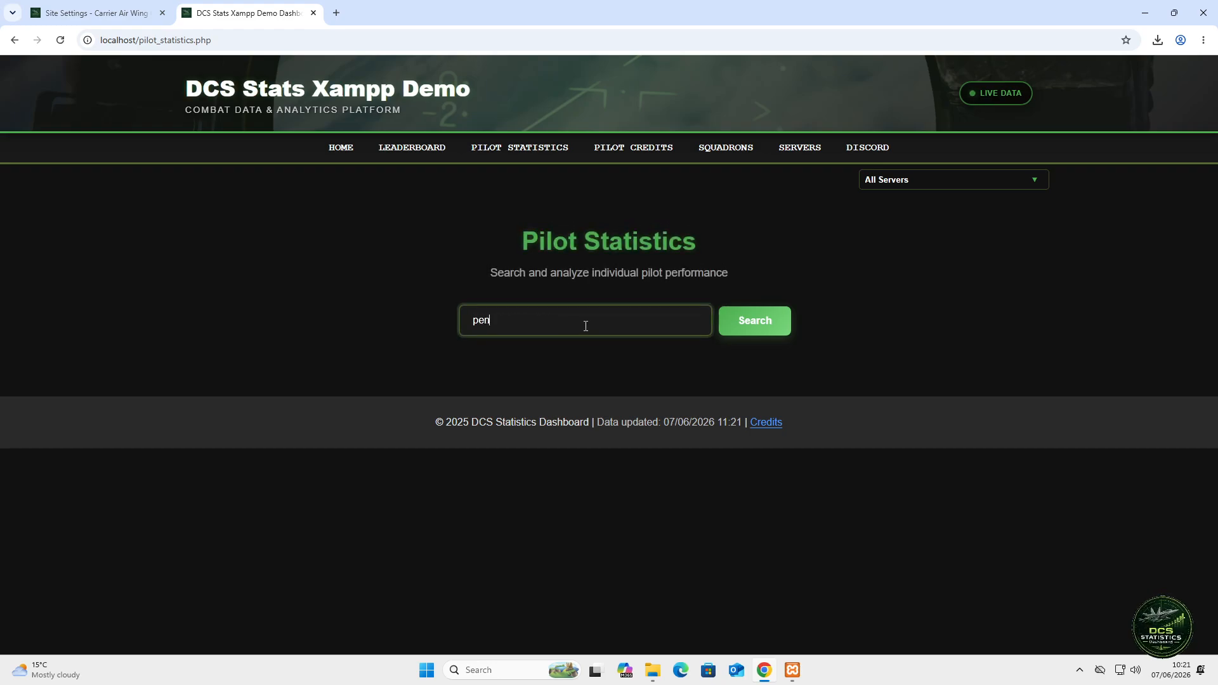
key("Return")
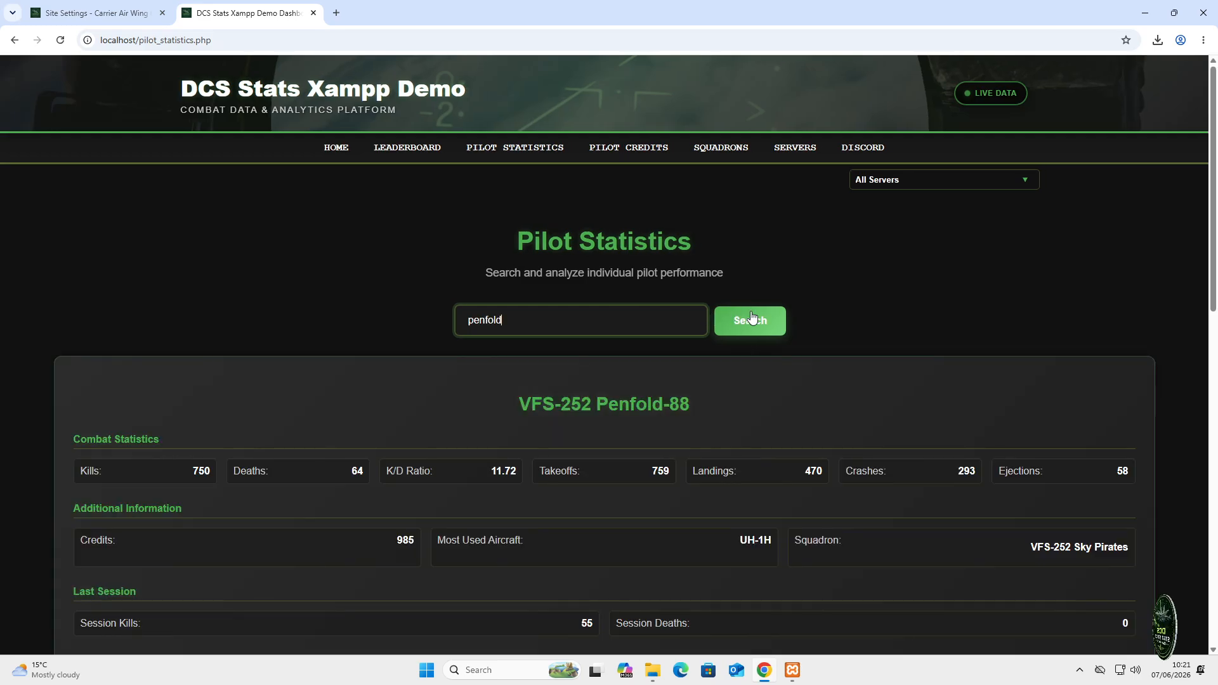
scroll(708, 403, "down", 4)
scroll(711, 411, "down", 1)
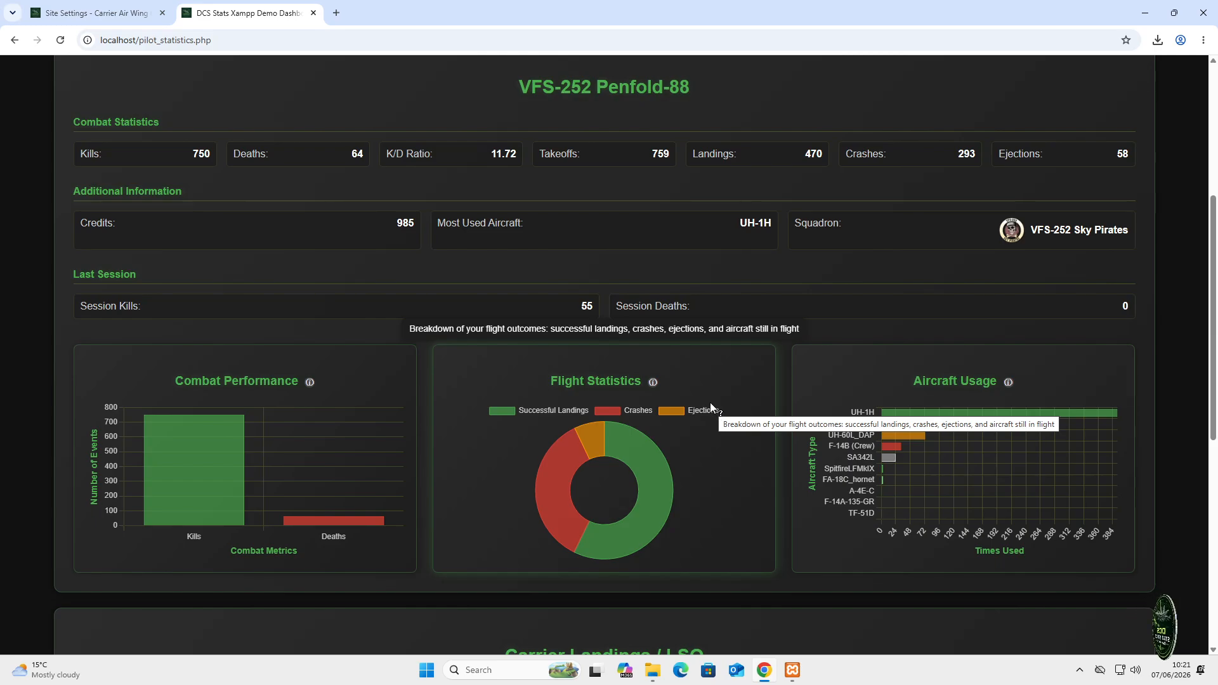
scroll(712, 413, "down", 5)
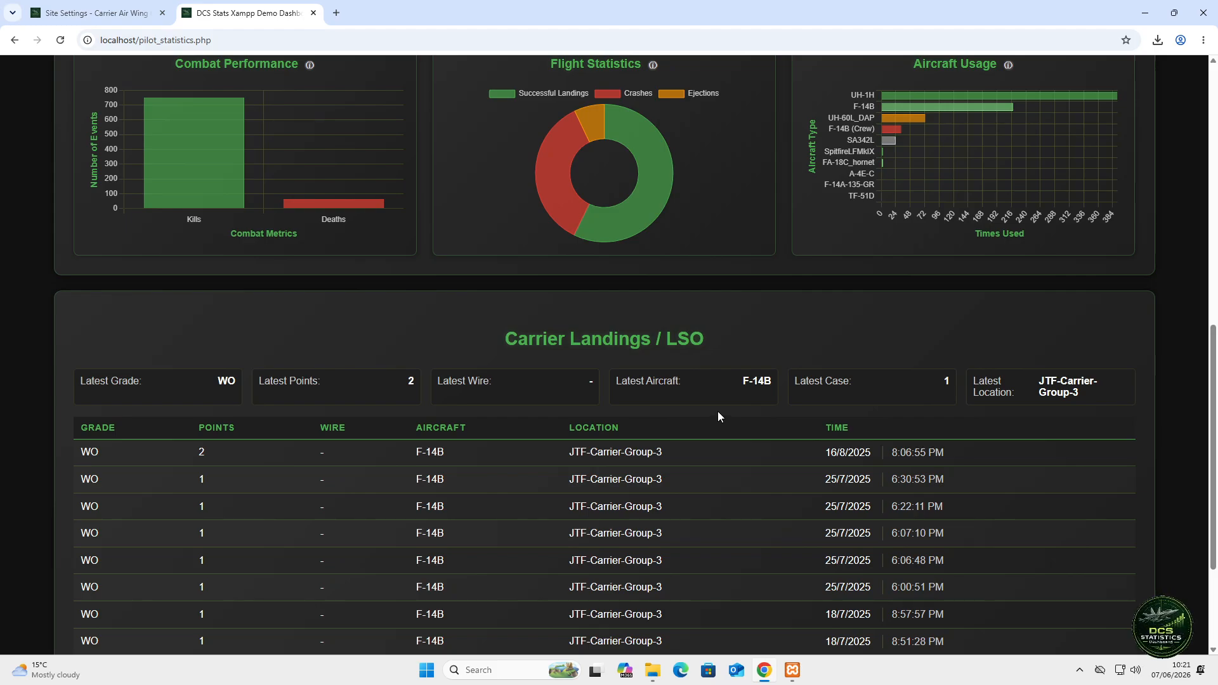
scroll(722, 409, "up", 9)
scroll(724, 377, "up", 1)
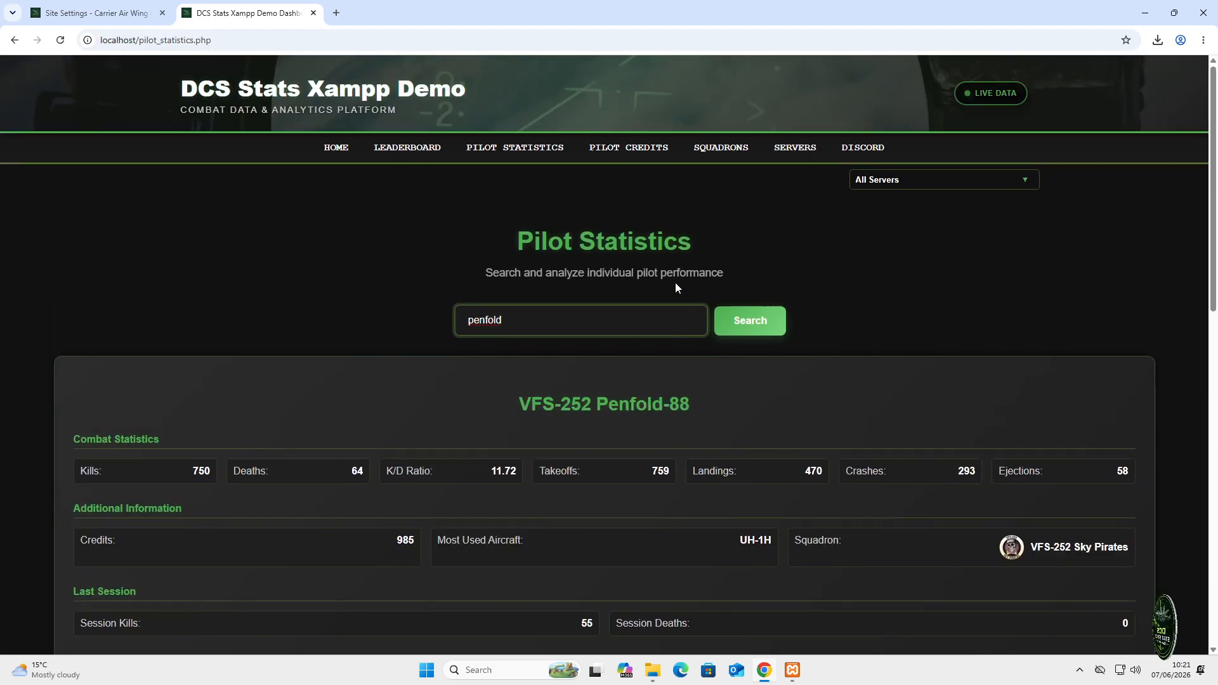
left_click(641, 152)
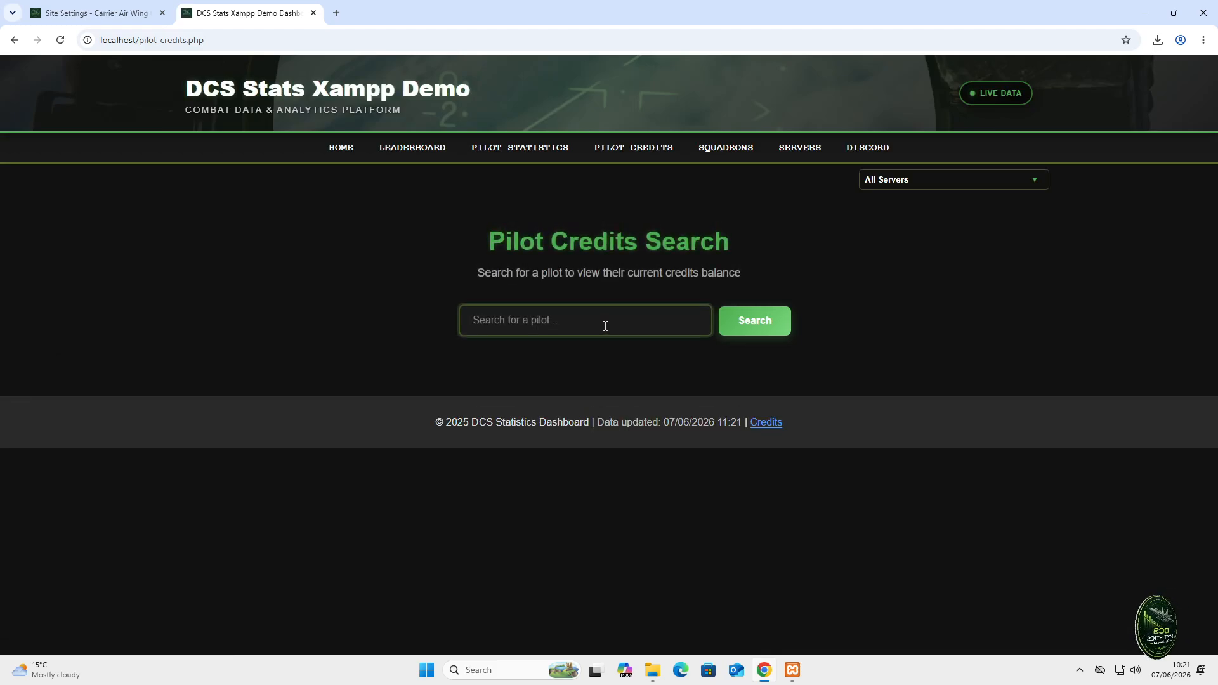
- Search Pilot Credits for 'penfold', showing a balance of 985
type("penfold")
key("Return")
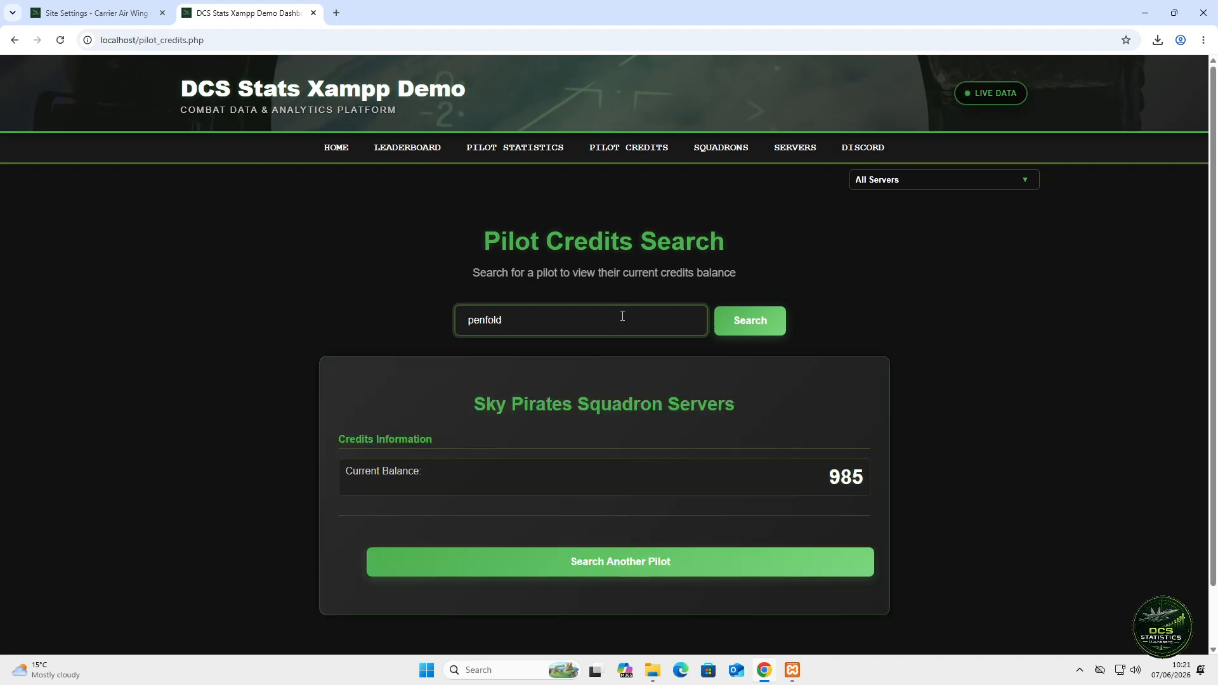
scroll(825, 470, "down", 1)
scroll(779, 503, "up", 1)
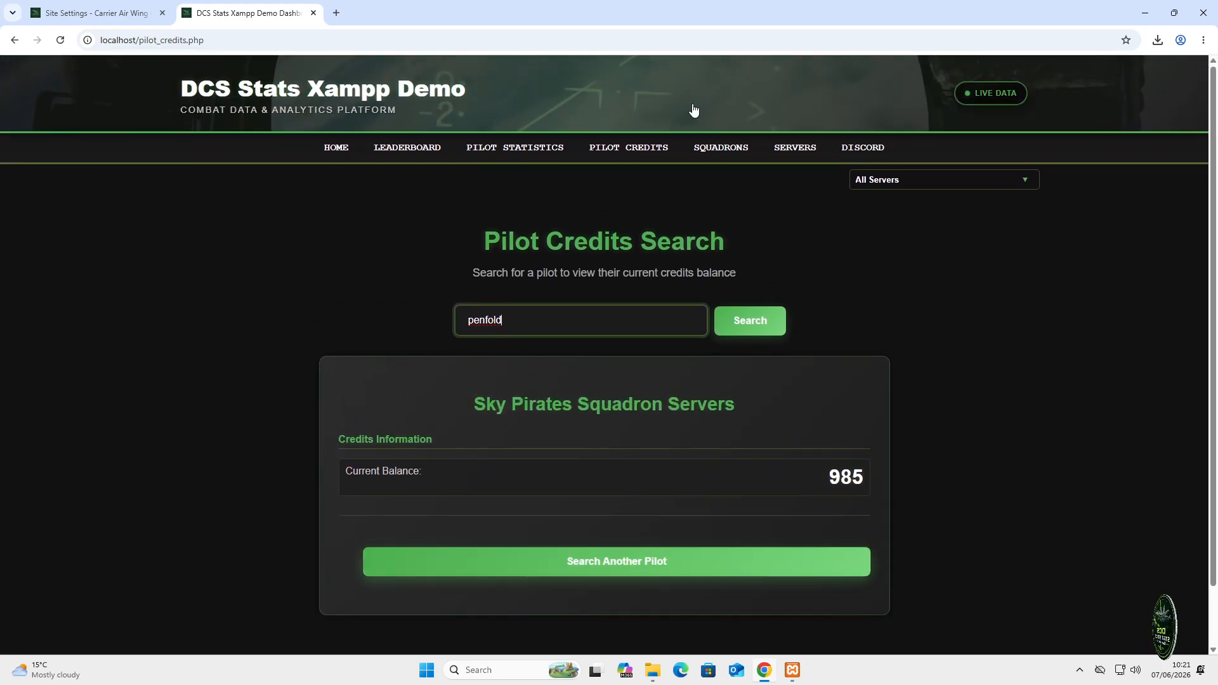
- Browse the Squadrons page, expanding and collapsing a squadron's member list
left_click(721, 147)
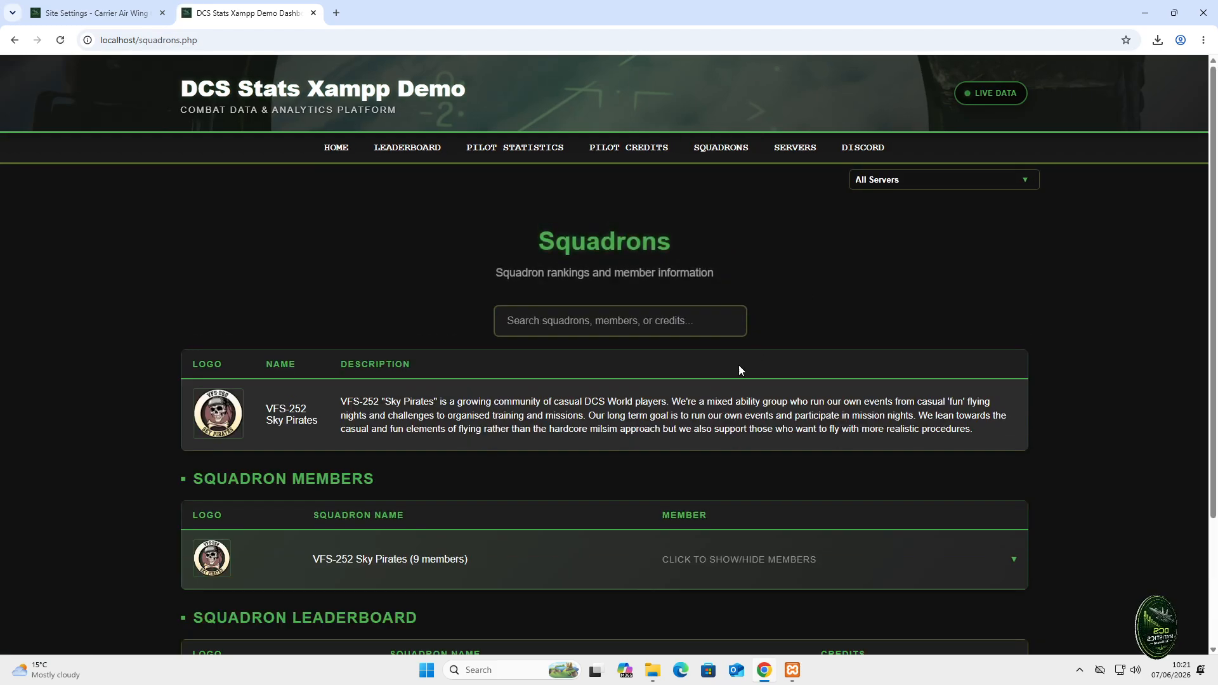
scroll(737, 370, "down", 3)
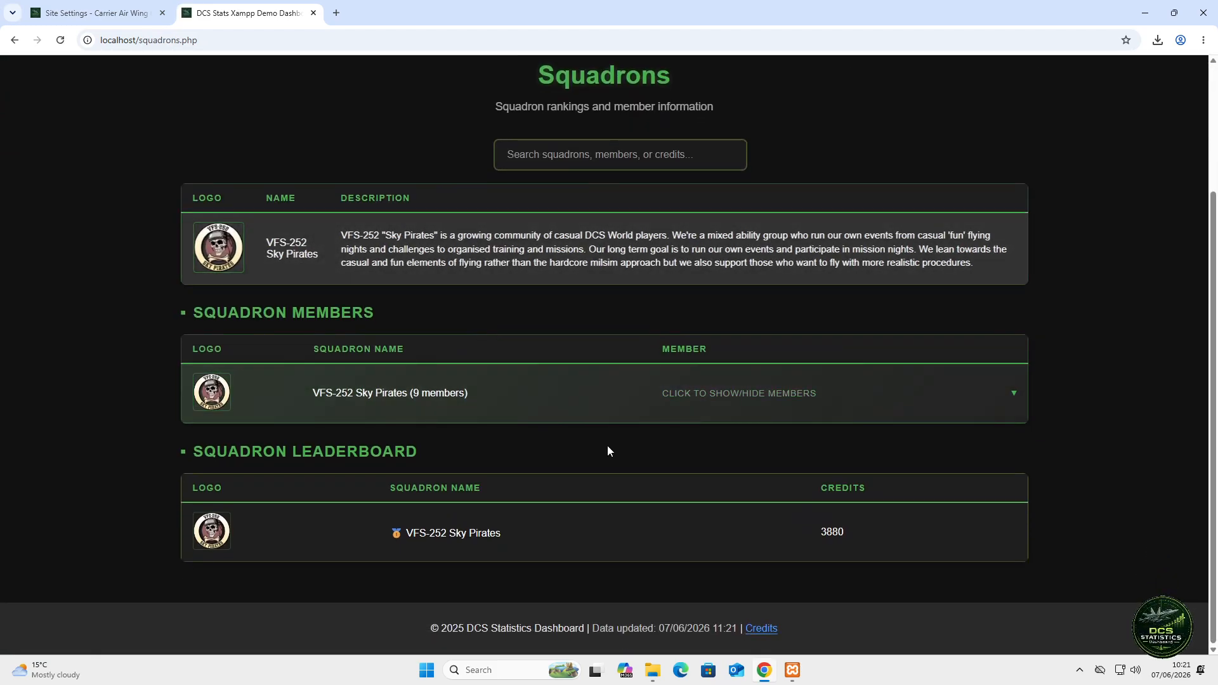
left_click(778, 399)
scroll(982, 465, "down", 4)
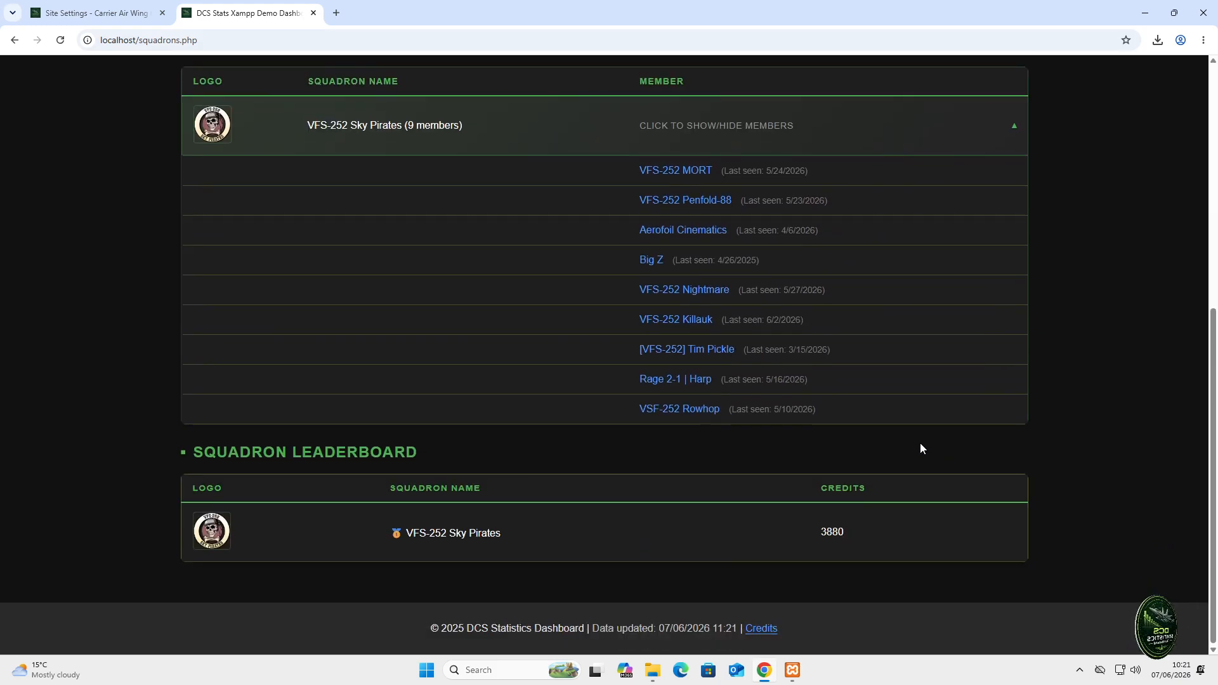
scroll(921, 444, "up", 1)
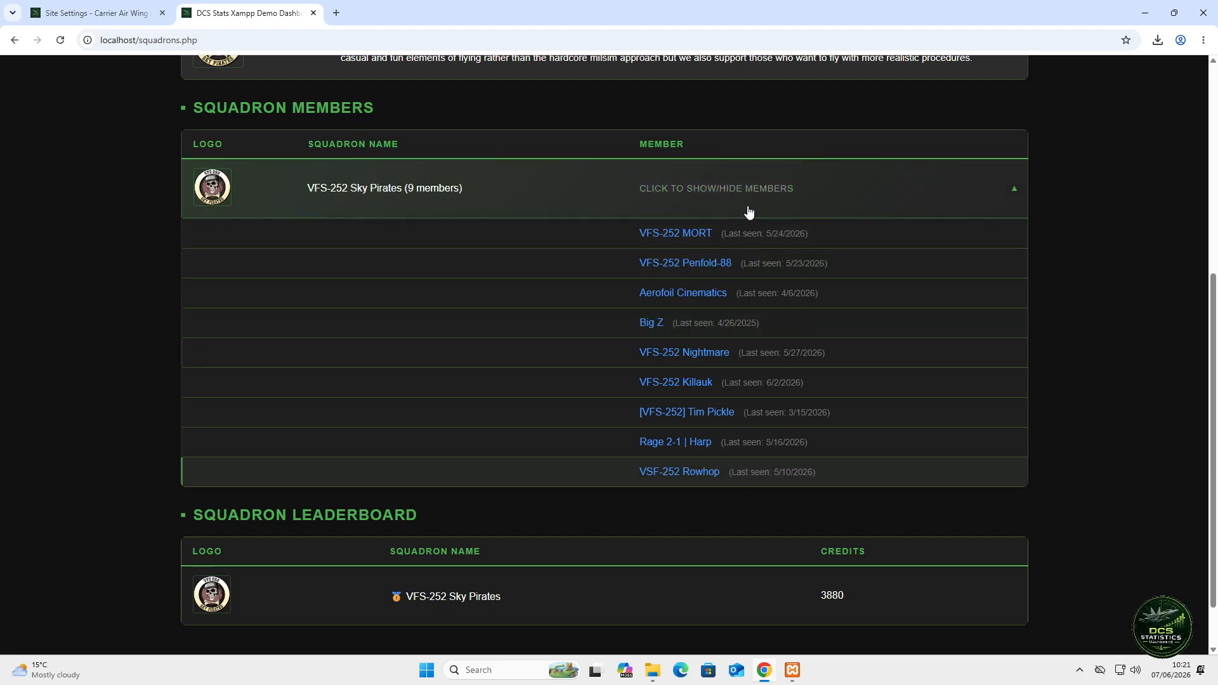
left_click(749, 212)
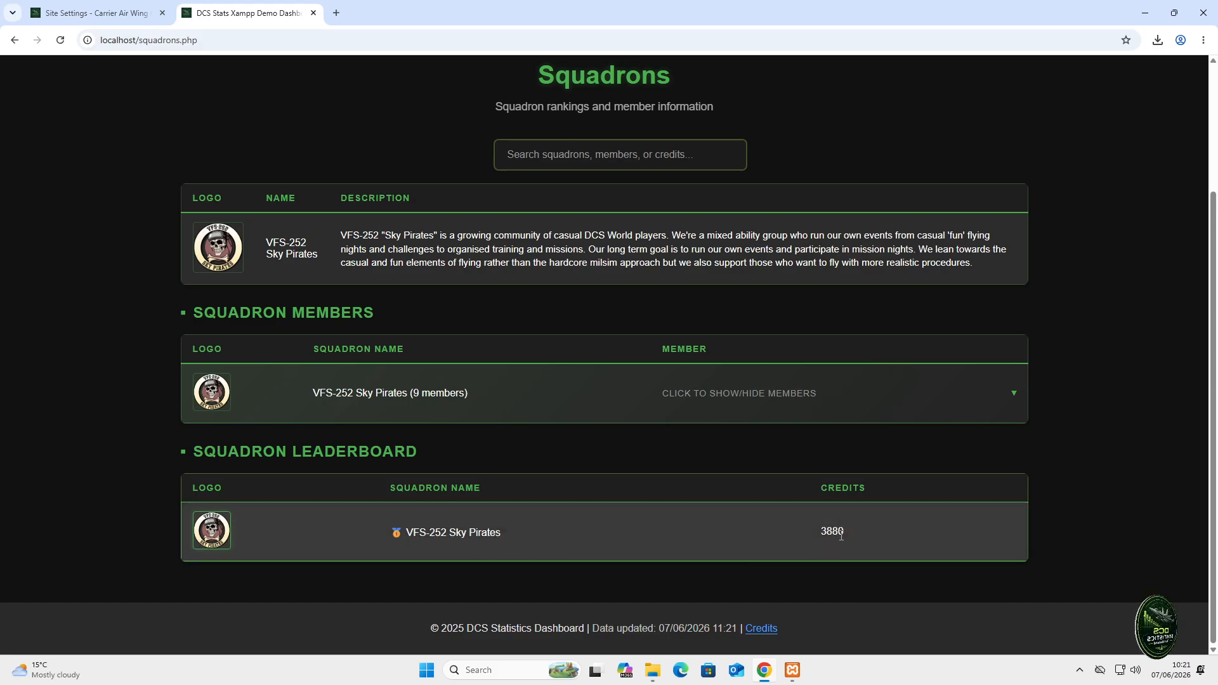
- Return to the admin panel and open its Flight Deck Operations dashboard
scroll(755, 489, "up", 3)
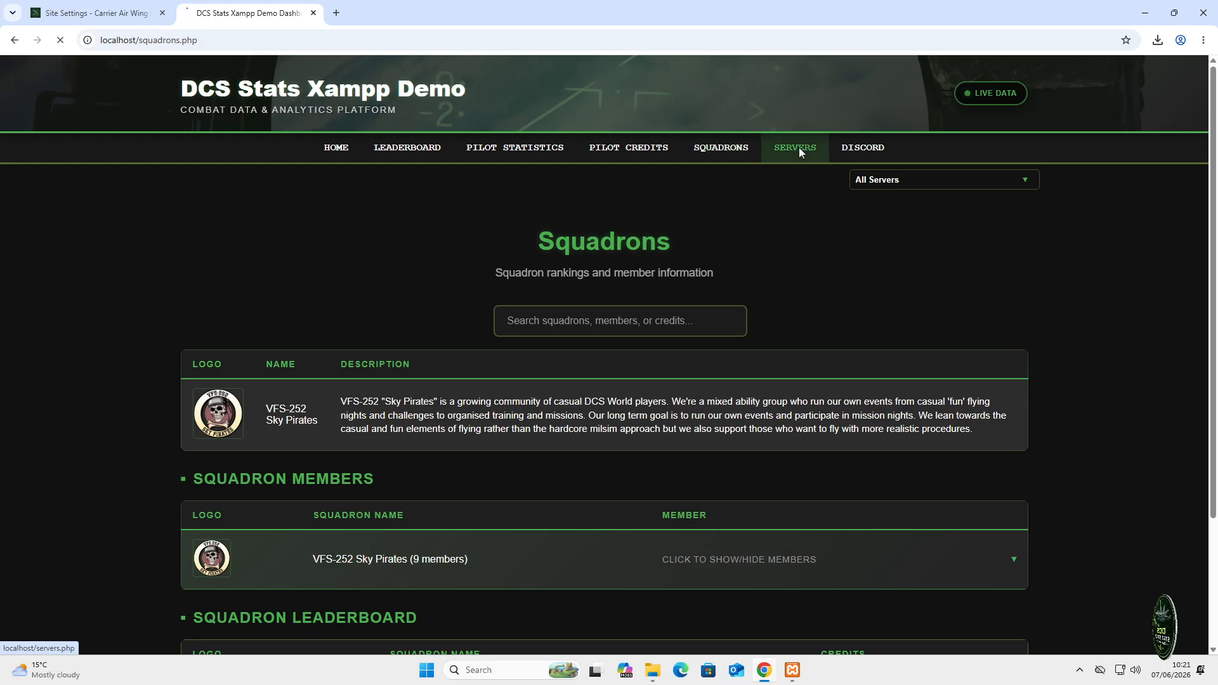
scroll(491, 379, "down", 3)
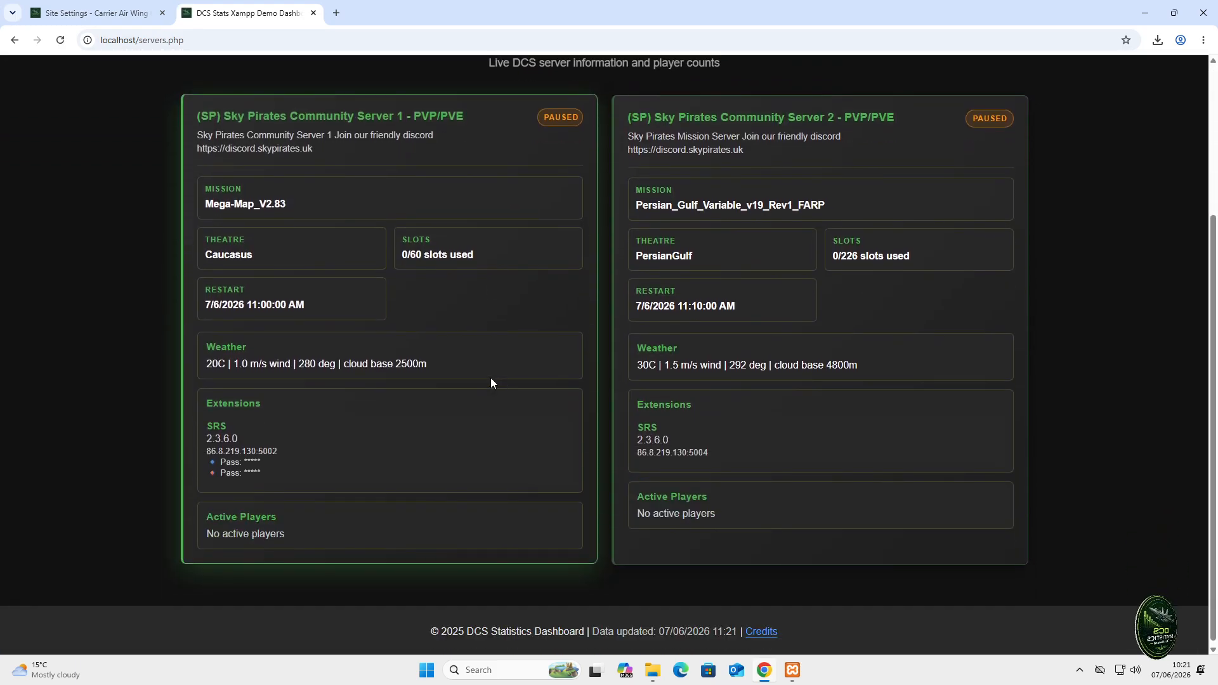
scroll(501, 345, "up", 2)
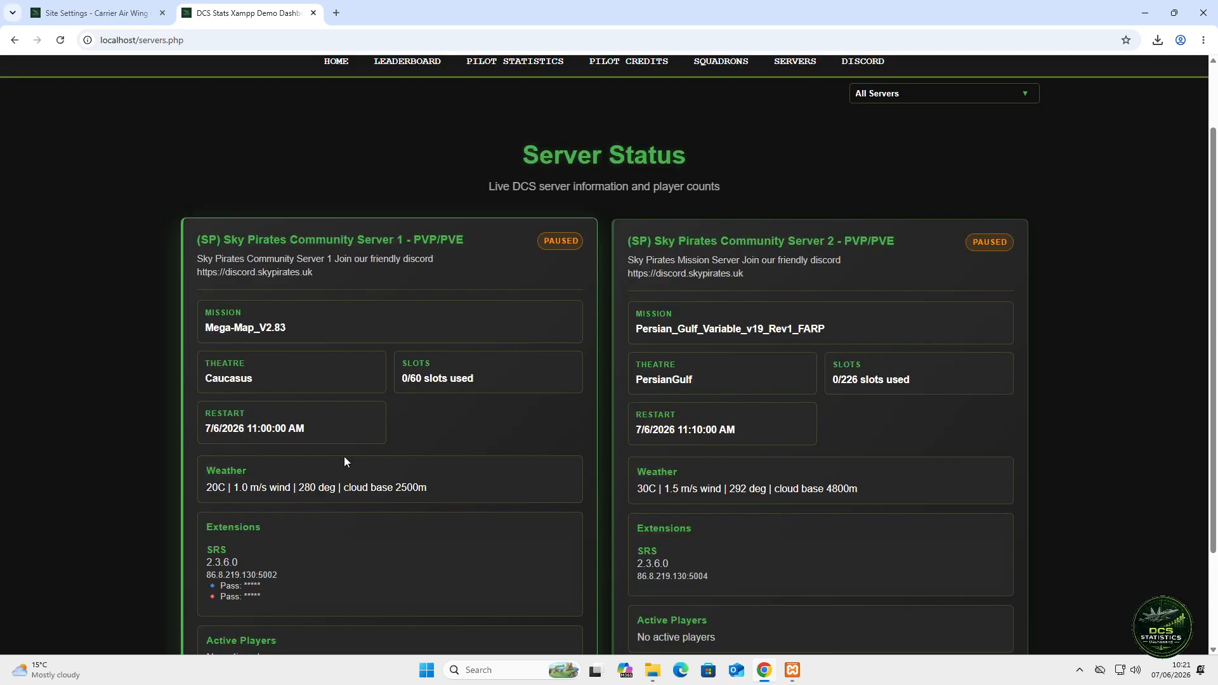
scroll(759, 272, "up", 2)
scroll(424, 429, "down", 4)
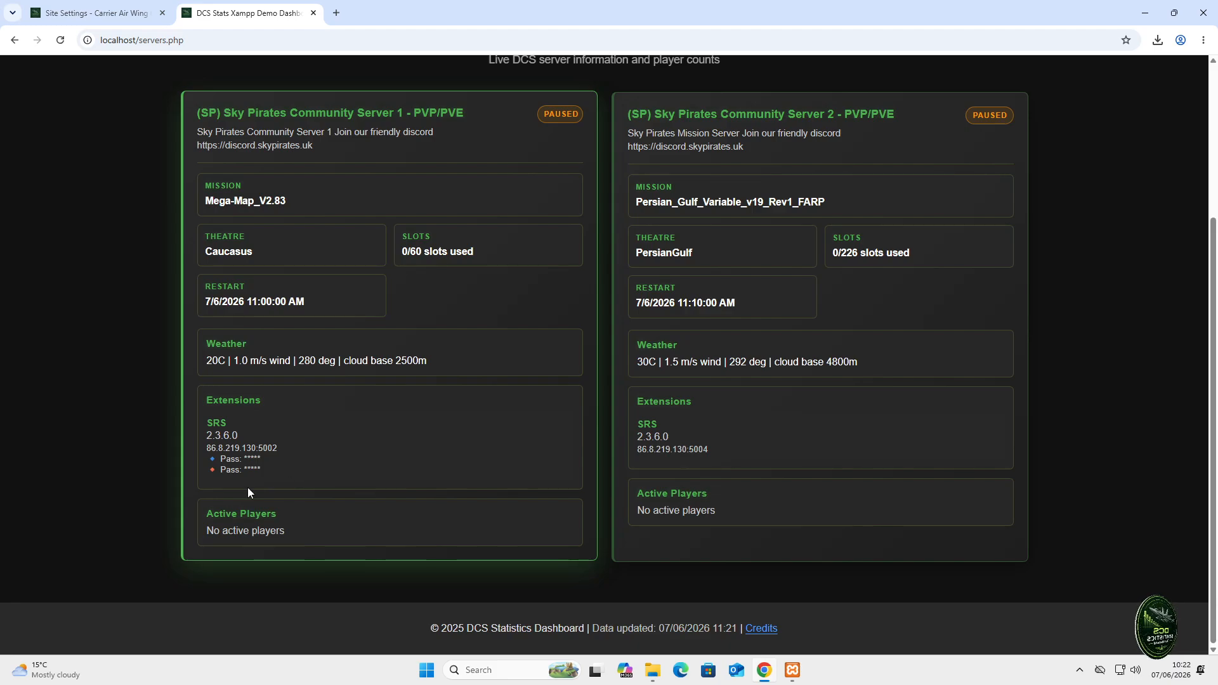
scroll(545, 456, "up", 3)
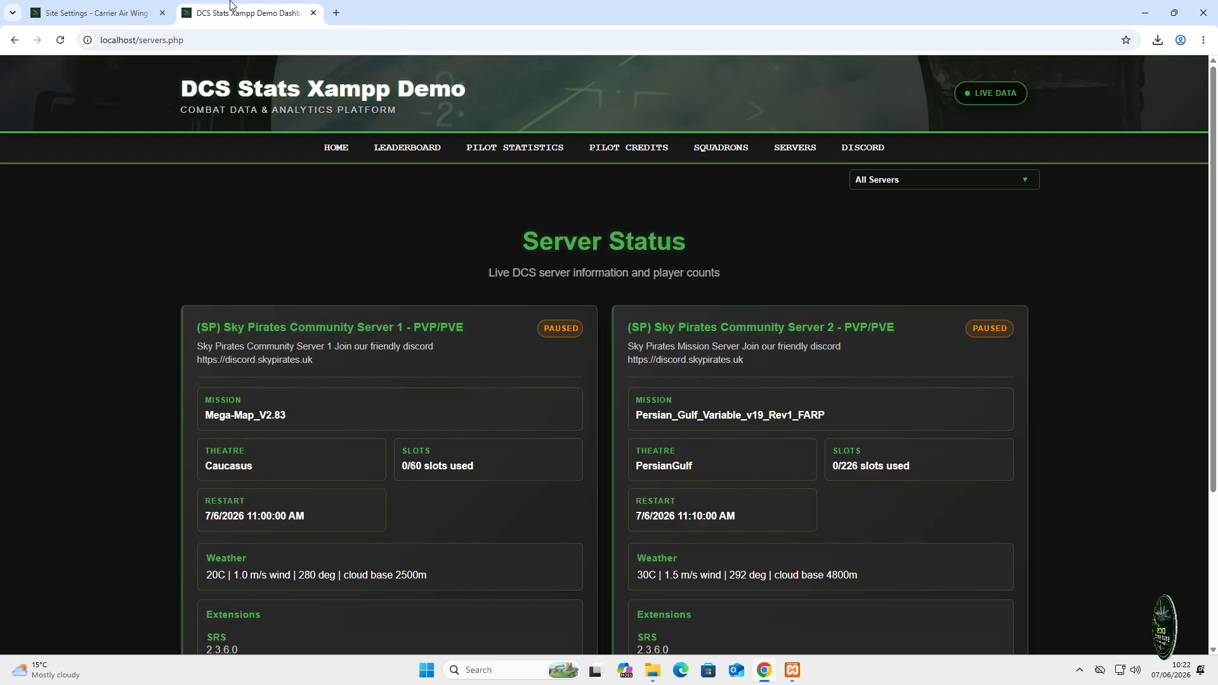
left_click(90, 8)
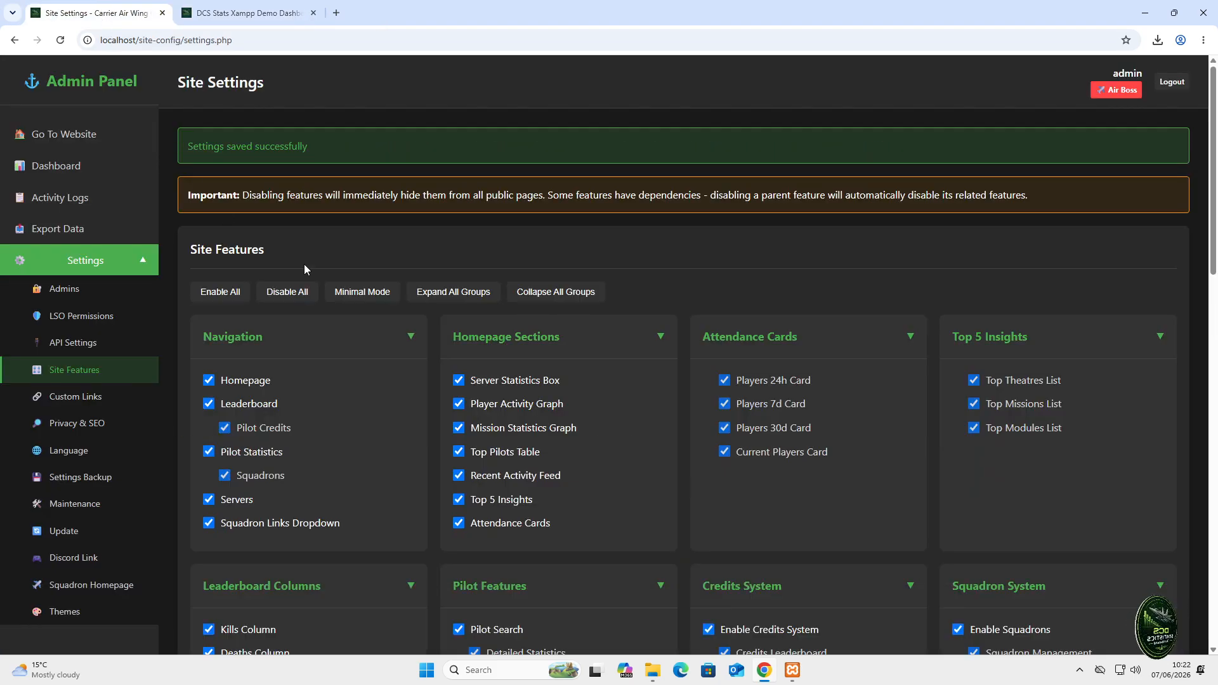
left_click(81, 174)
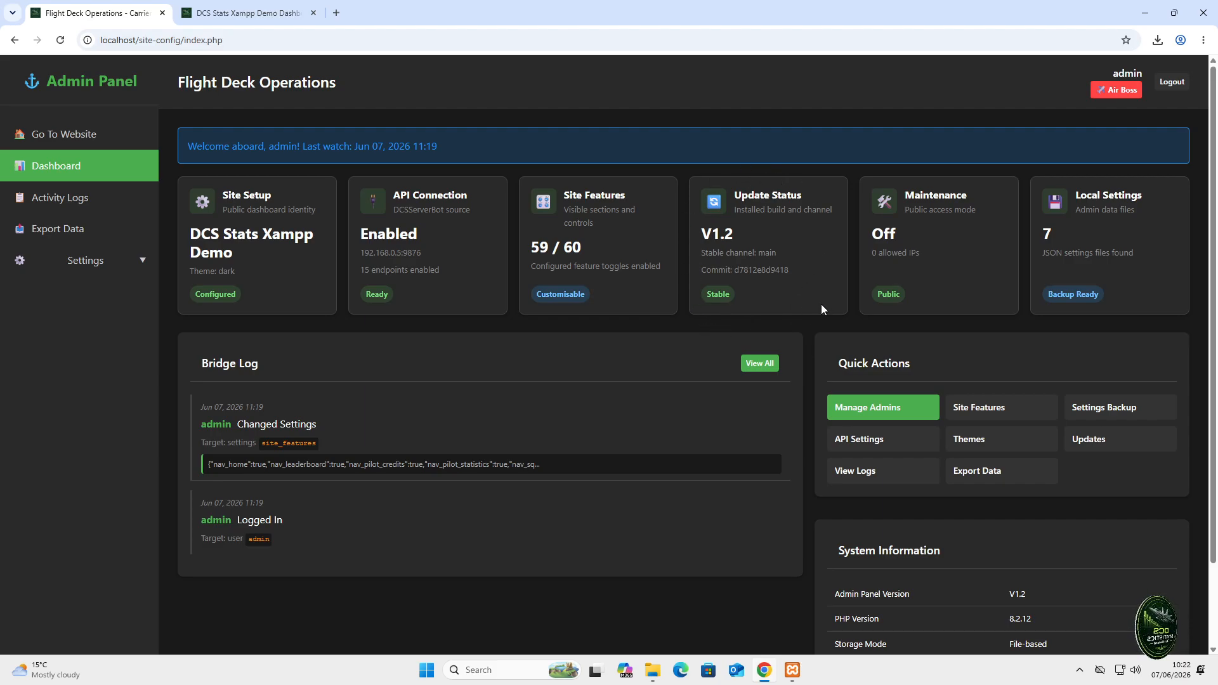
- Review Admin Management under Settings, then view LSO Permissions Management
left_click(108, 263)
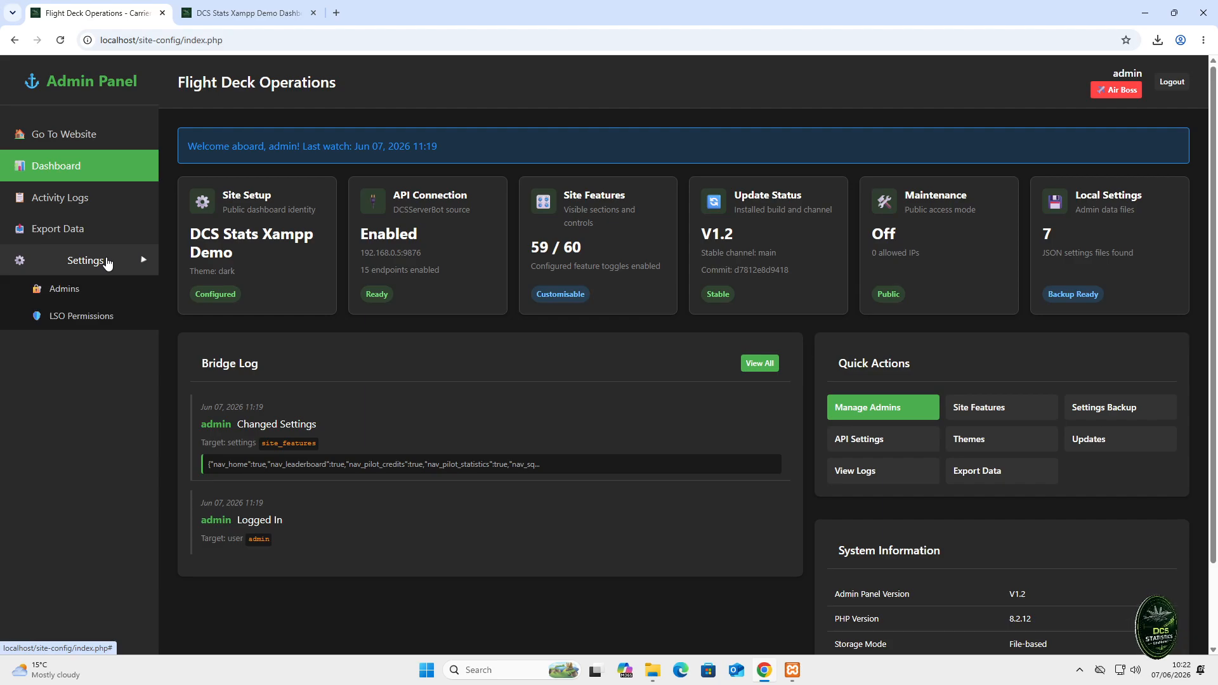
left_click(64, 290)
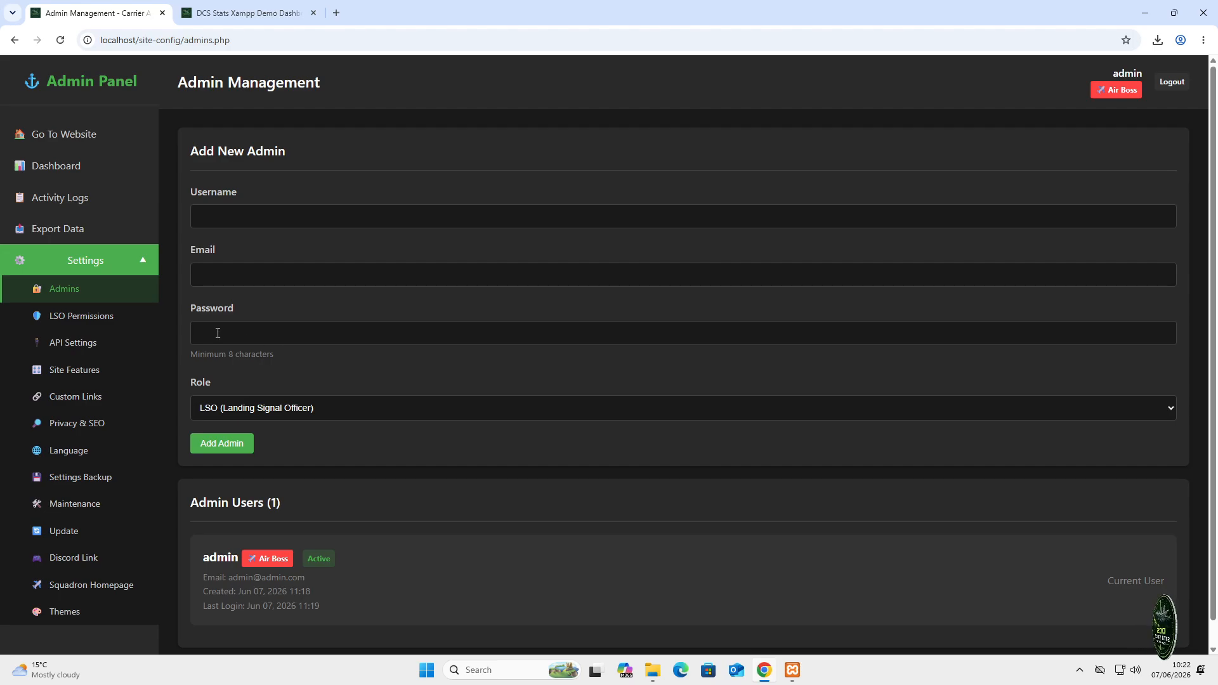
left_click(94, 314)
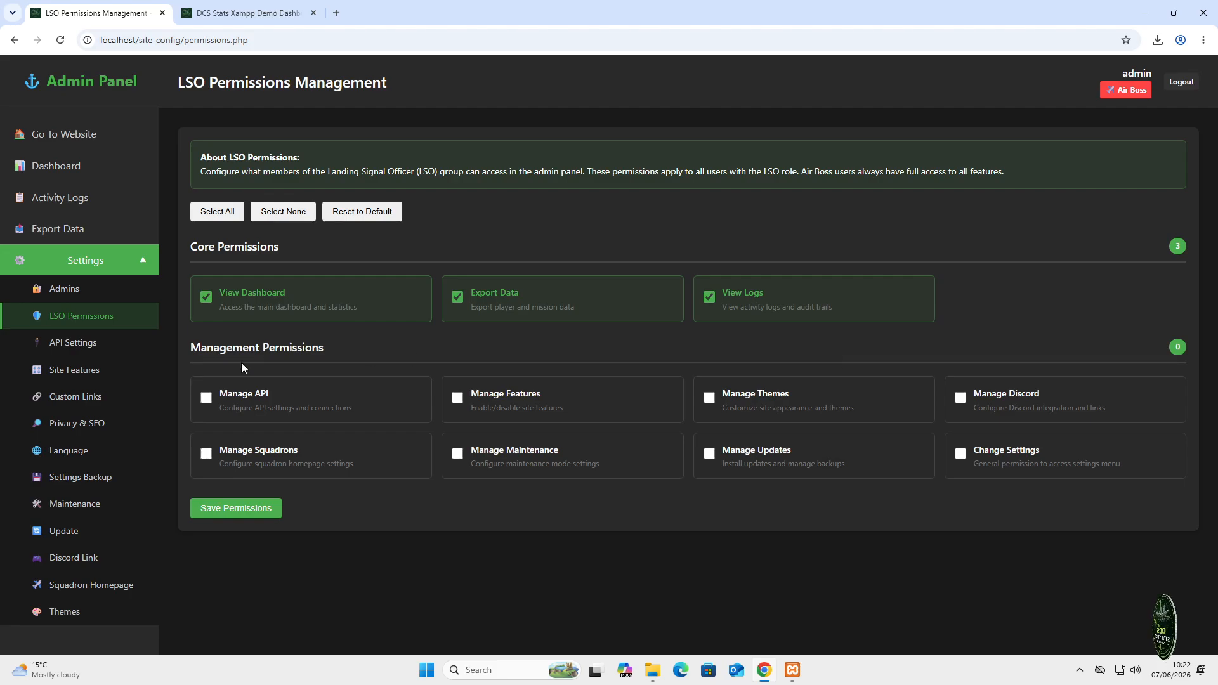
- Review API Settings with host 192.168.0.5:9876, then go to Site Features
left_click(111, 348)
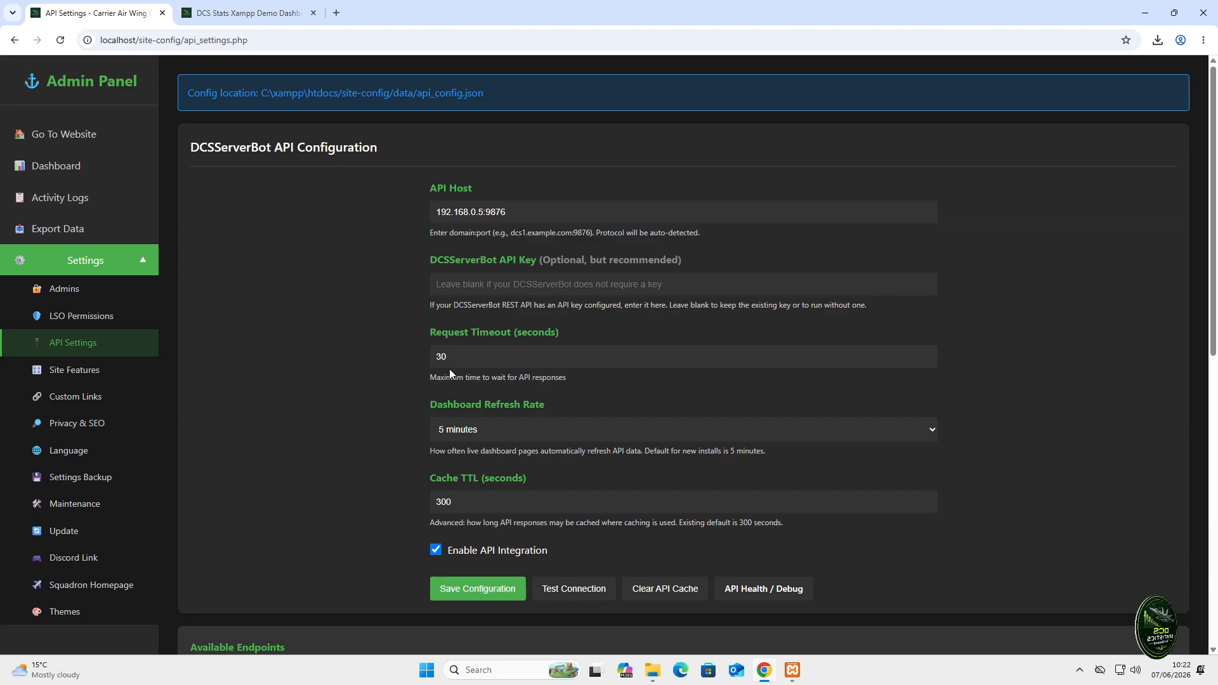
scroll(298, 468, "down", 1)
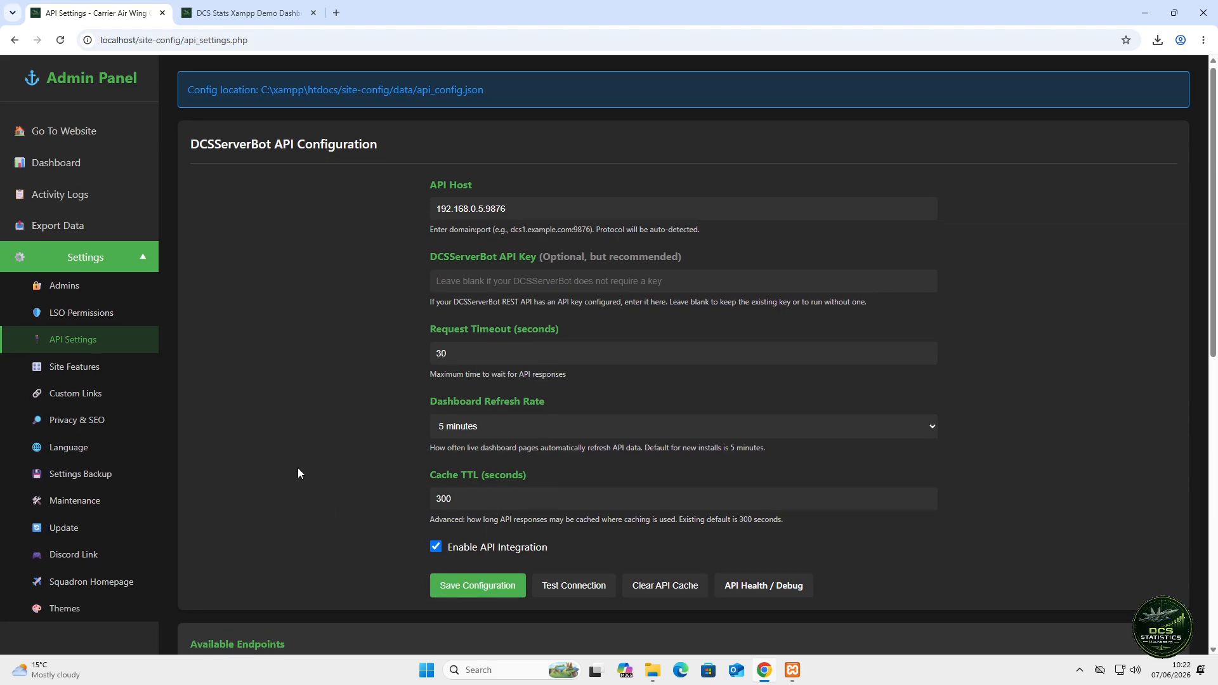
scroll(298, 473, "down", 2)
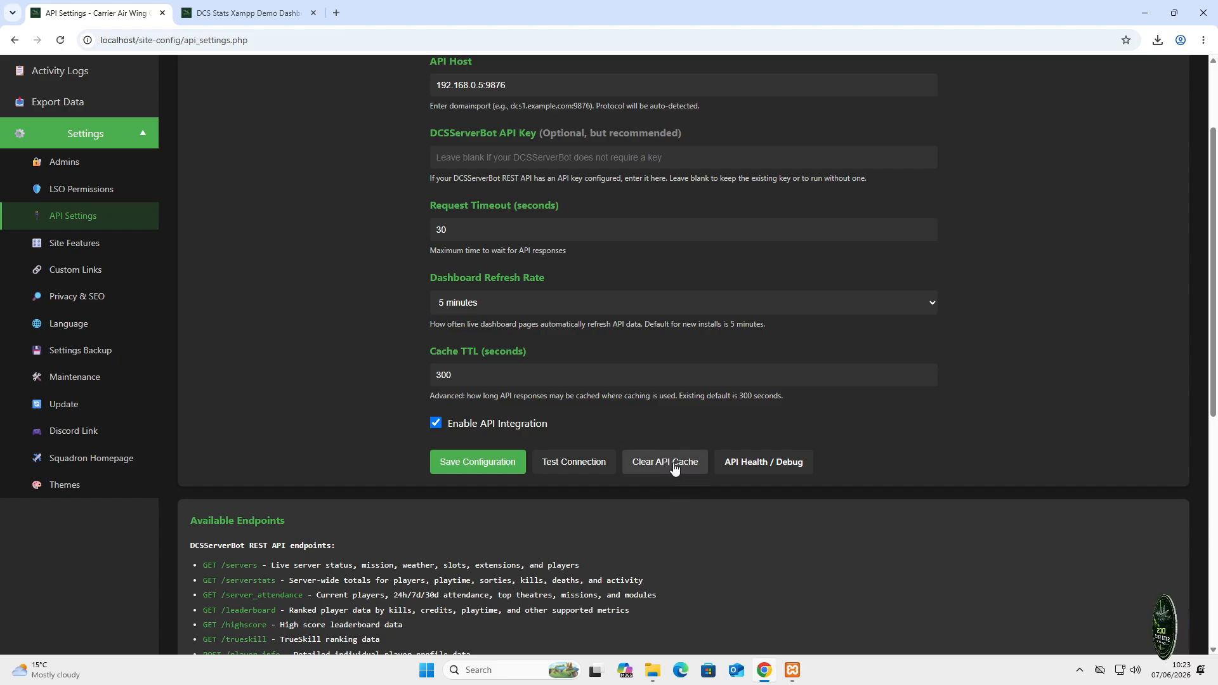
left_click(73, 245)
- Disable all site features and save, confirming the warning about major features
scroll(497, 279, "down", 1)
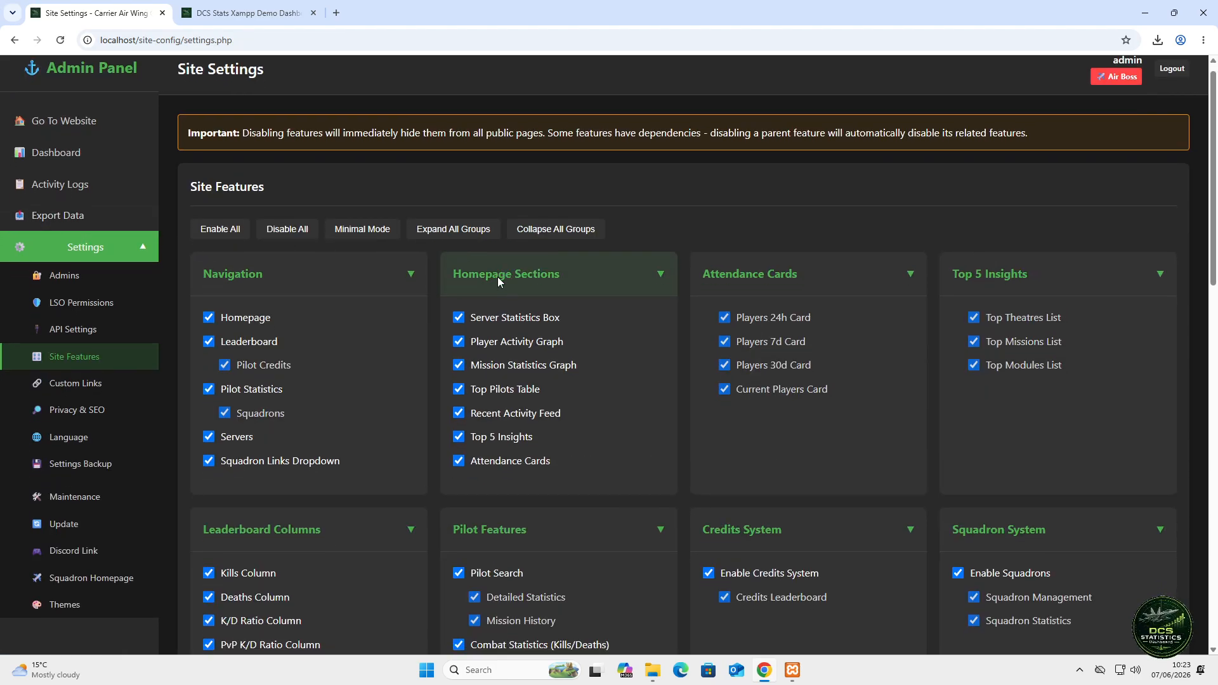
scroll(496, 301, "down", 1)
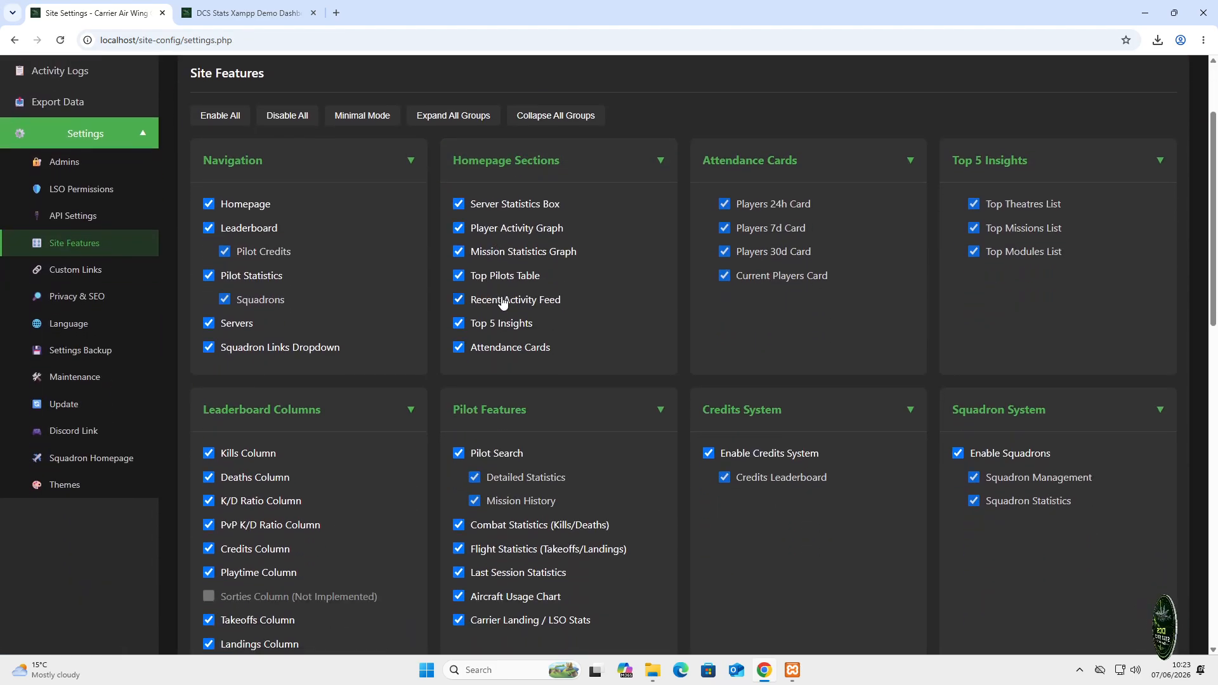
scroll(502, 301, "down", 2)
scroll(503, 302, "down", 1)
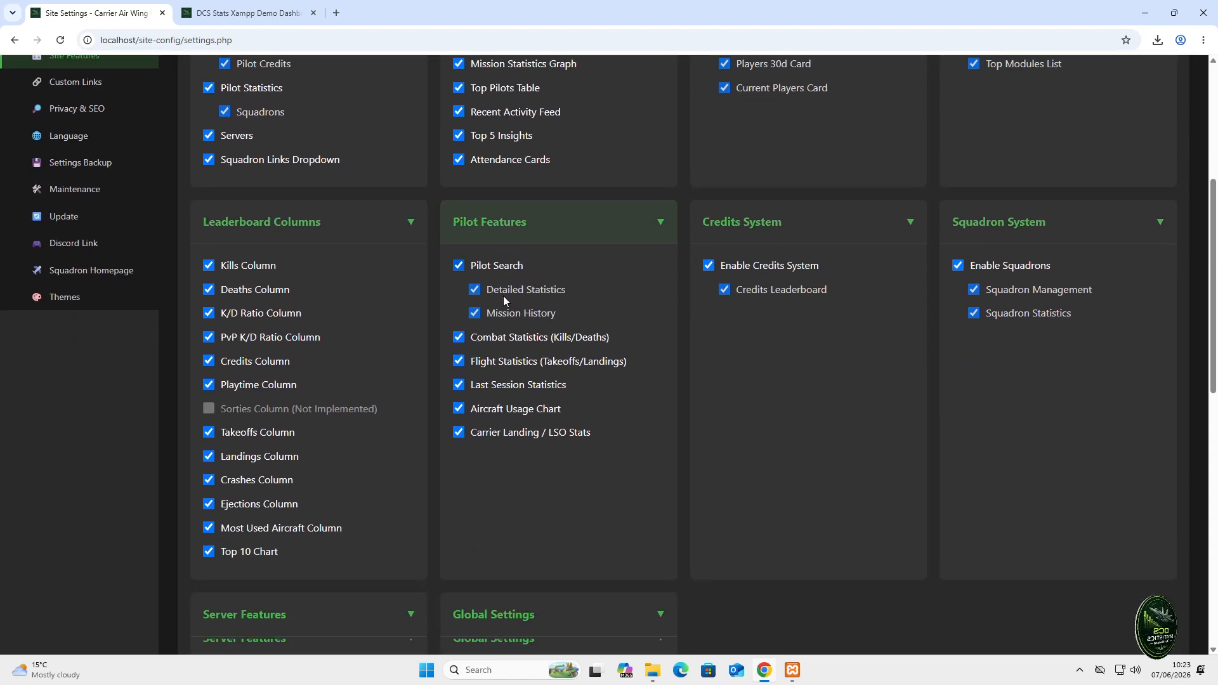
scroll(544, 381, "up", 3)
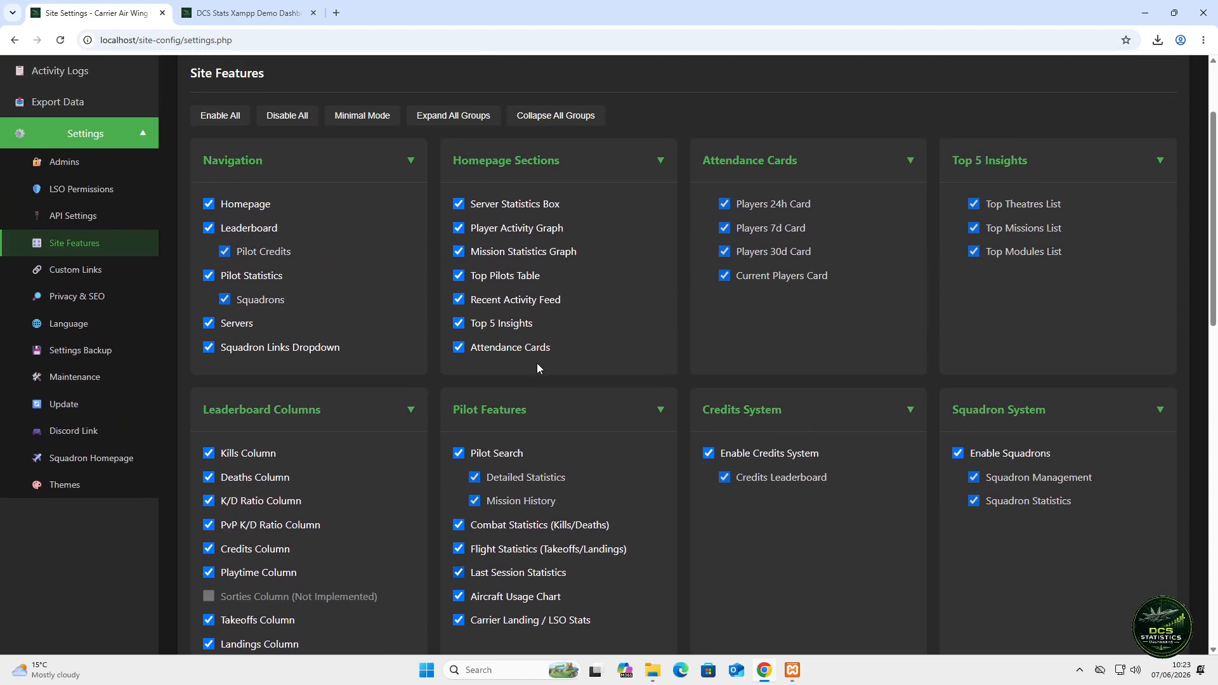
left_click(296, 114)
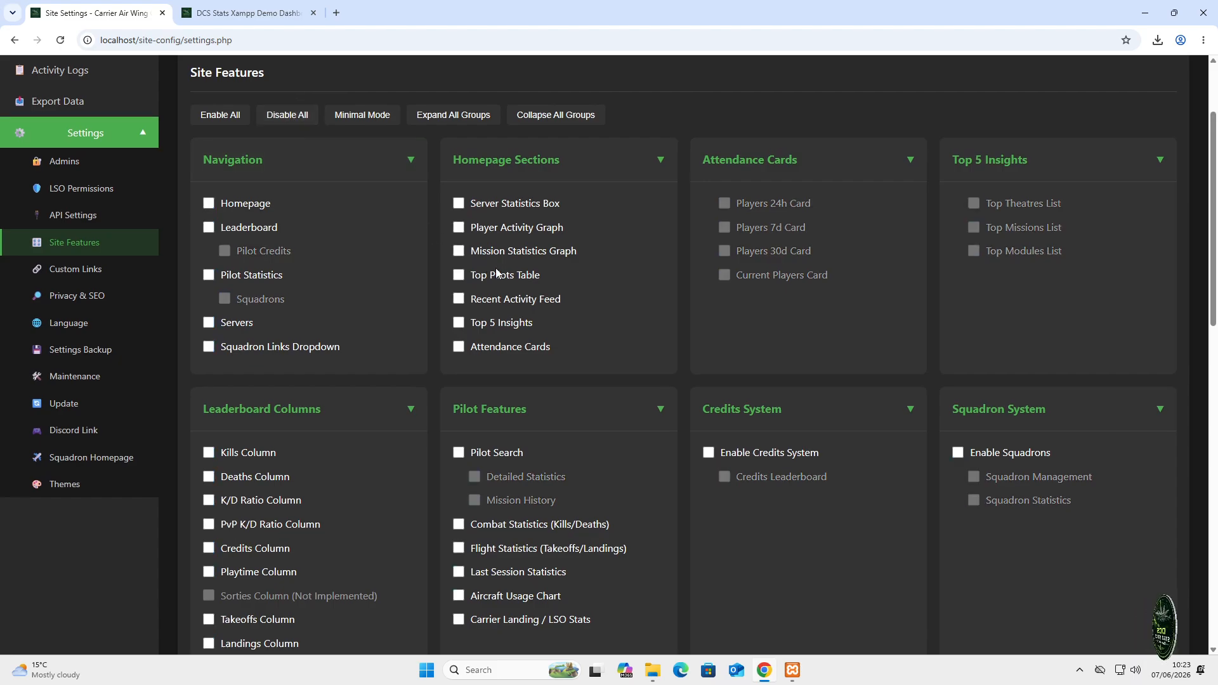
scroll(528, 327, "down", 10)
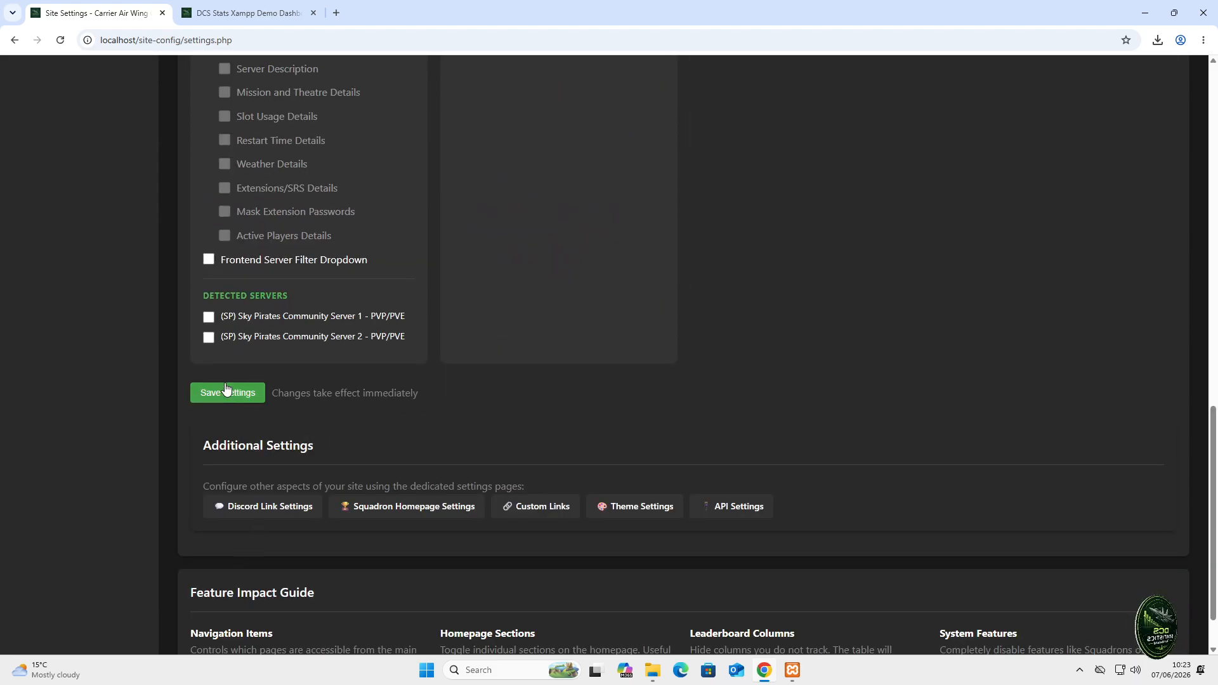
left_click(228, 394)
left_click(665, 134)
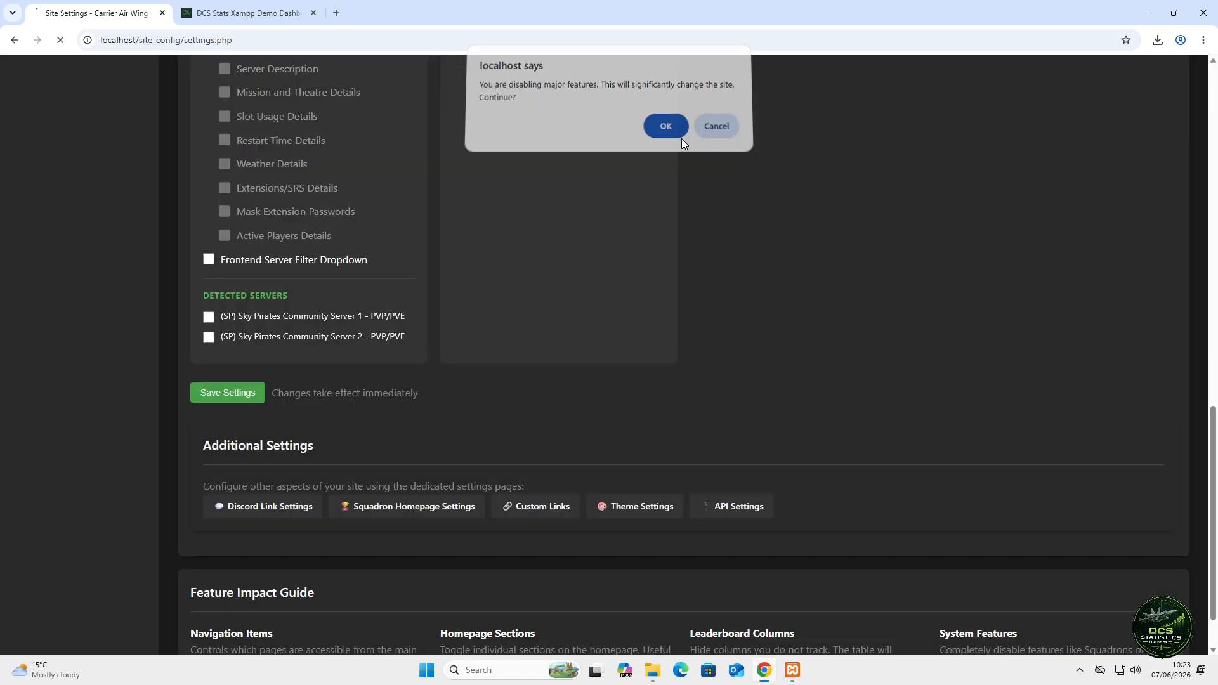
- Reload the public servers page to confirm it shows Server Status Disabled
left_click(280, 18)
right_click(207, 232)
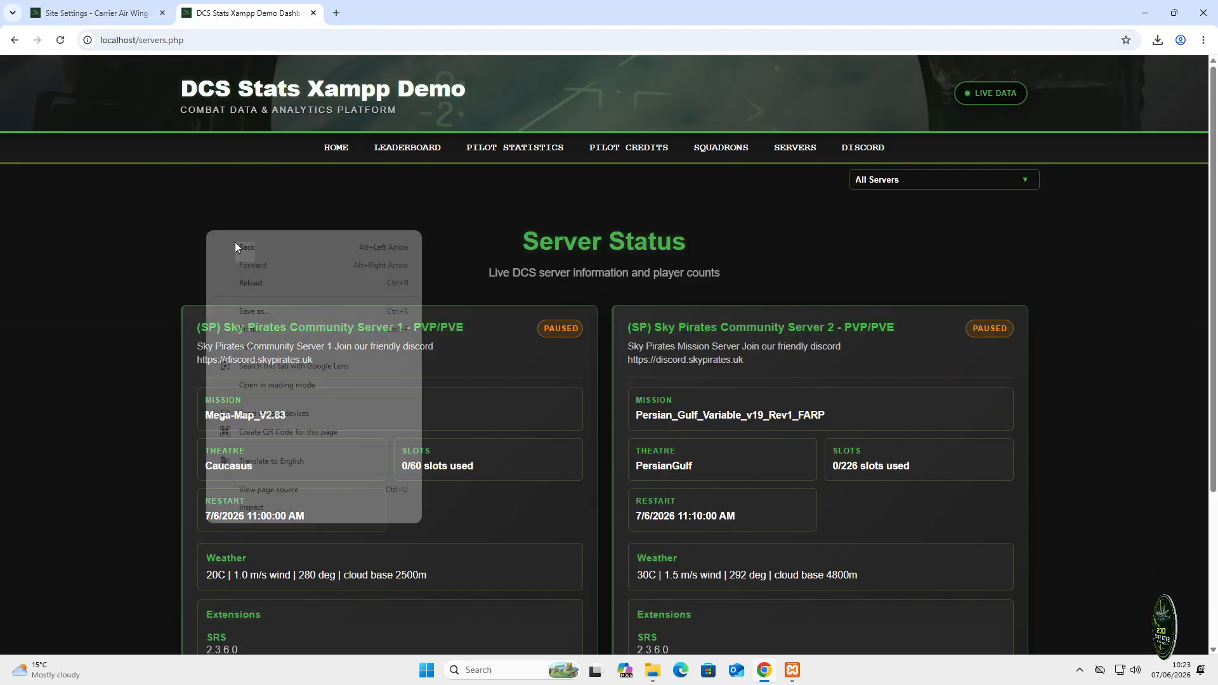
left_click(280, 276)
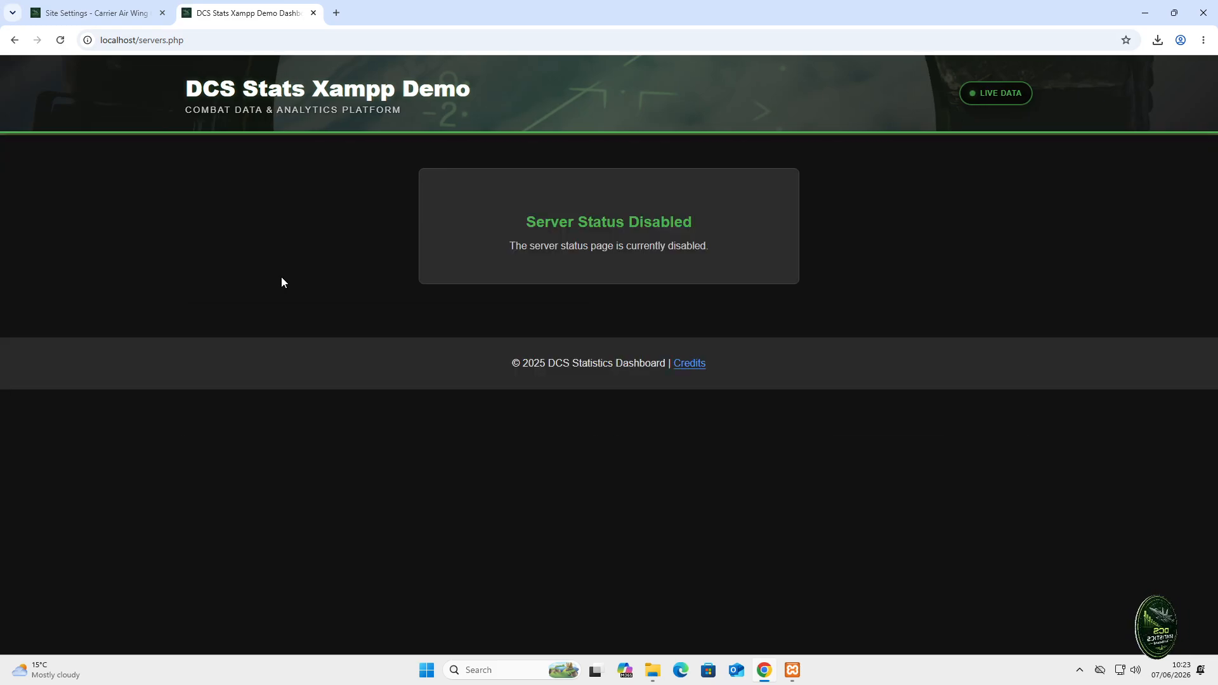
- Back on Site Settings, enable all site features and save the settings
left_click(89, 8)
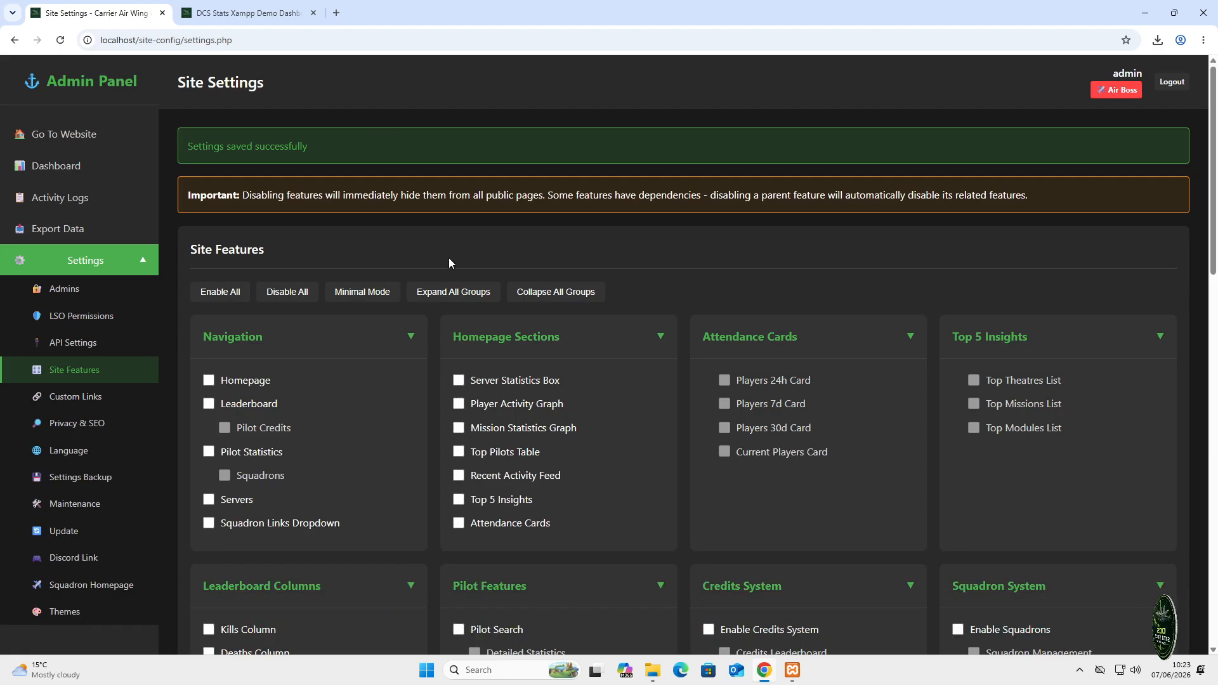
scroll(448, 266, "down", 2)
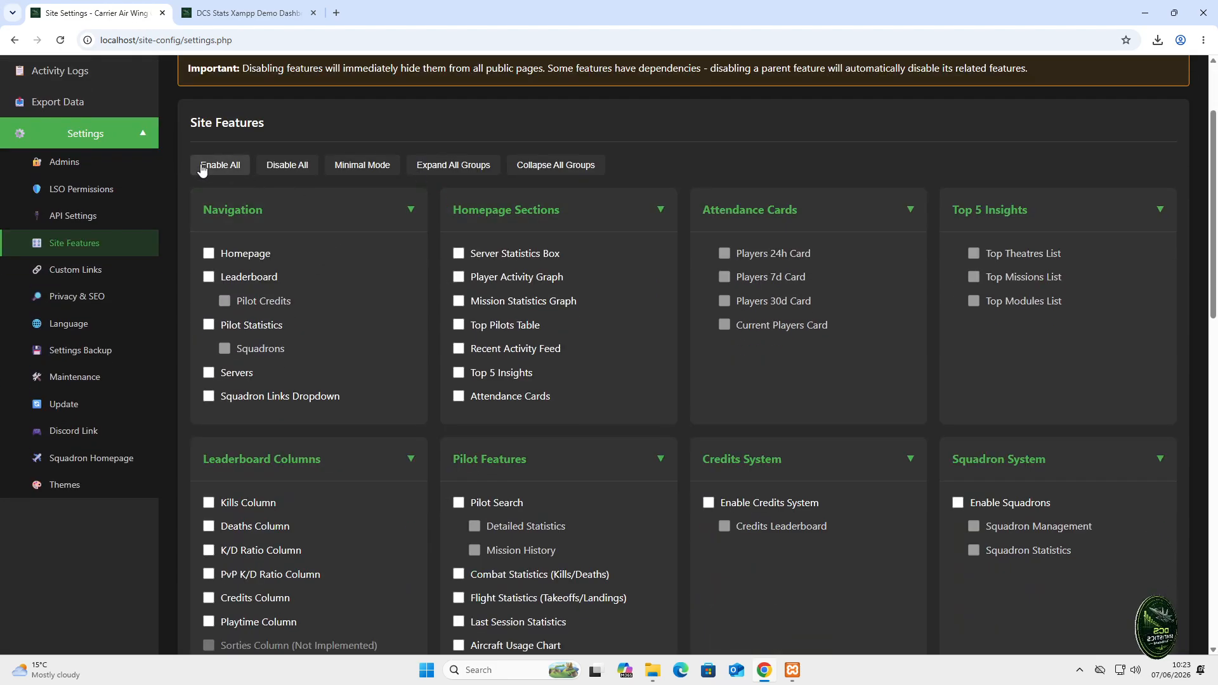
left_click(227, 166)
scroll(452, 363, "down", 2)
scroll(452, 364, "down", 14)
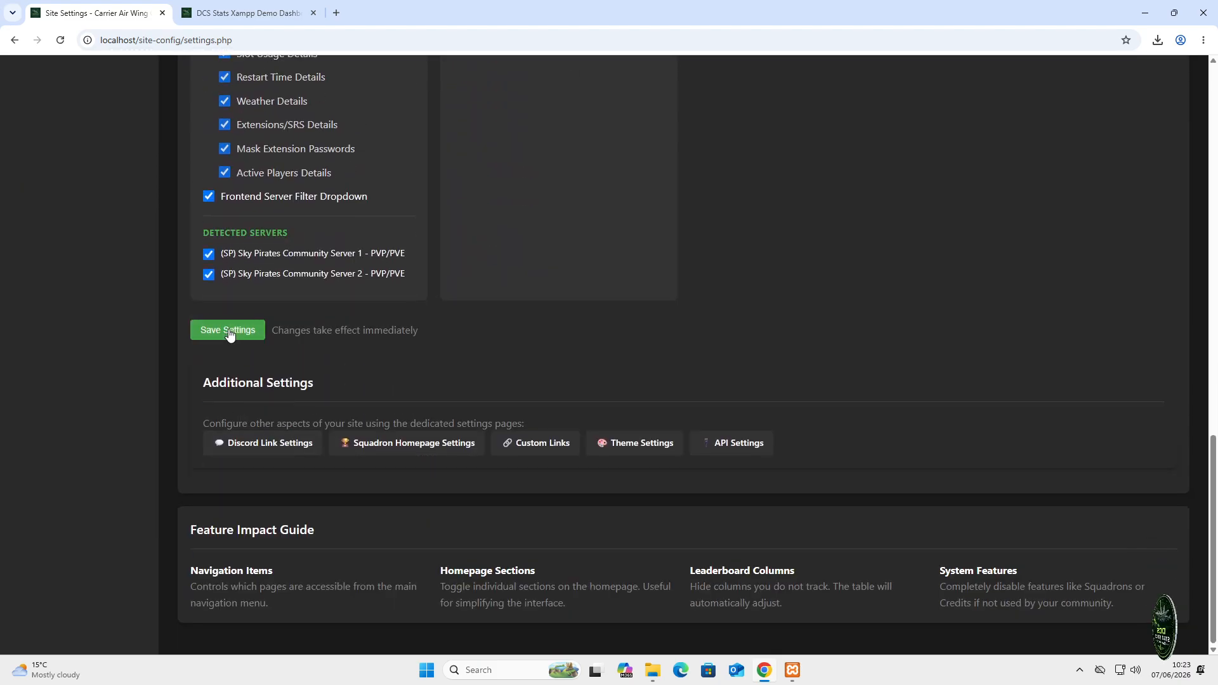
left_click(229, 331)
- Exclude Sky Pirates Community Server 2 under Detected Servers and save again
scroll(542, 303, "down", 5)
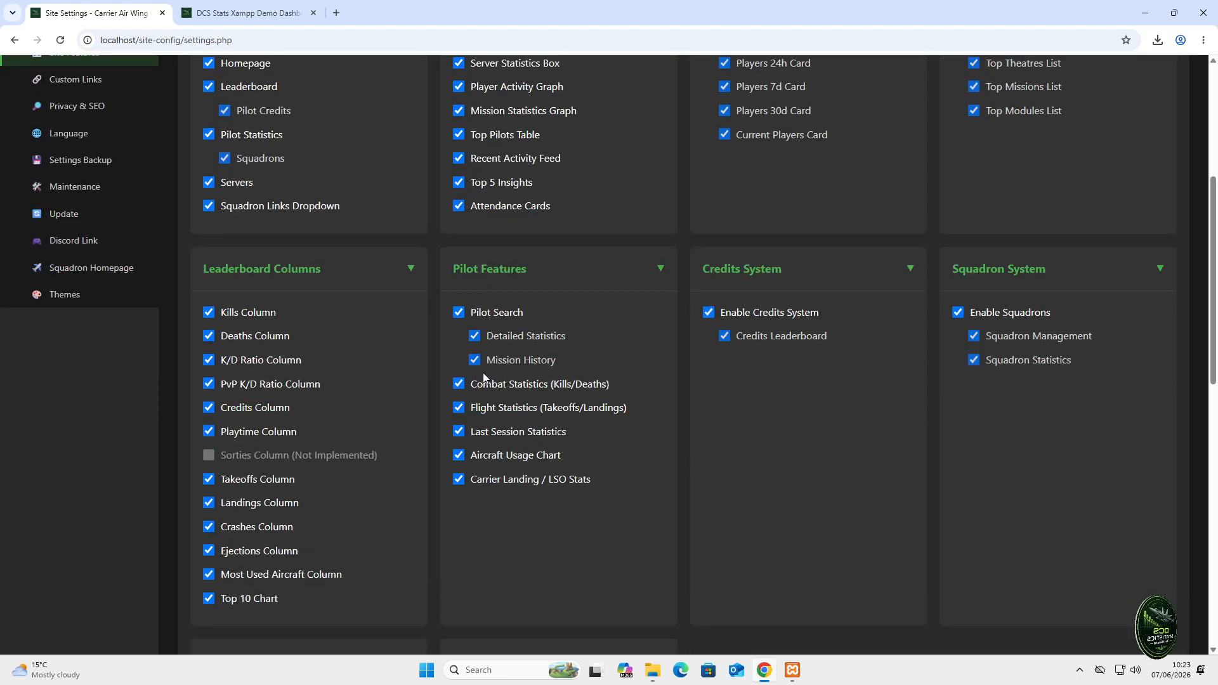
scroll(482, 371, "down", 10)
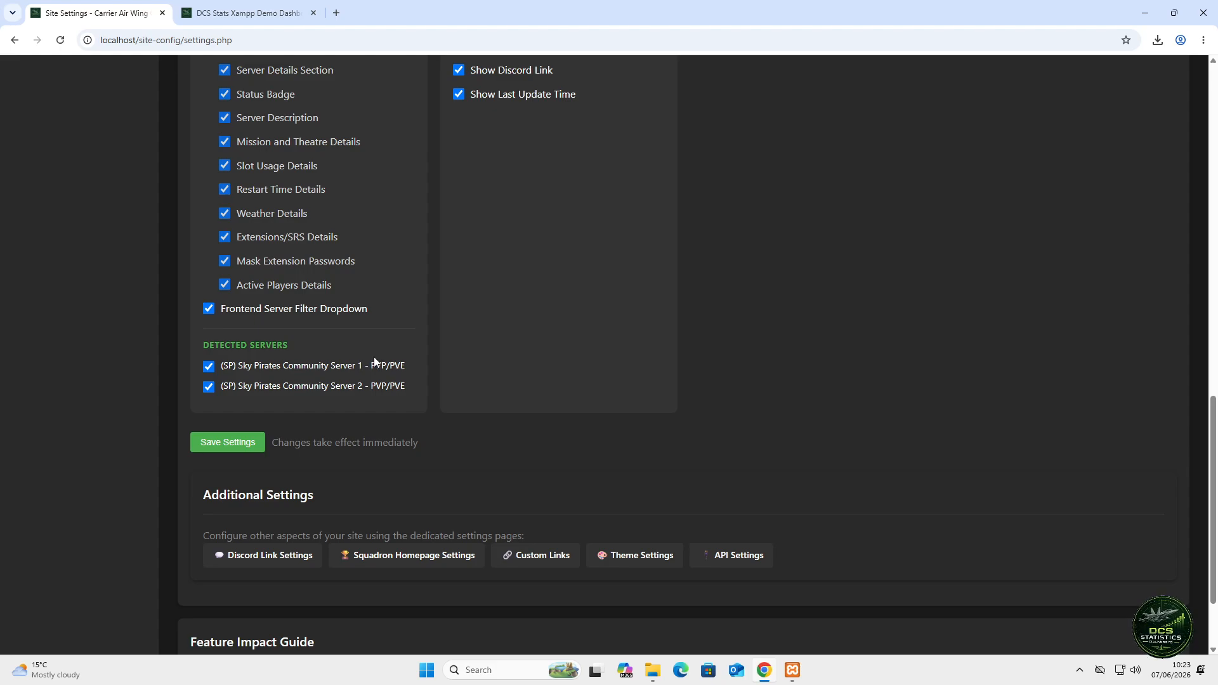
left_click(211, 390)
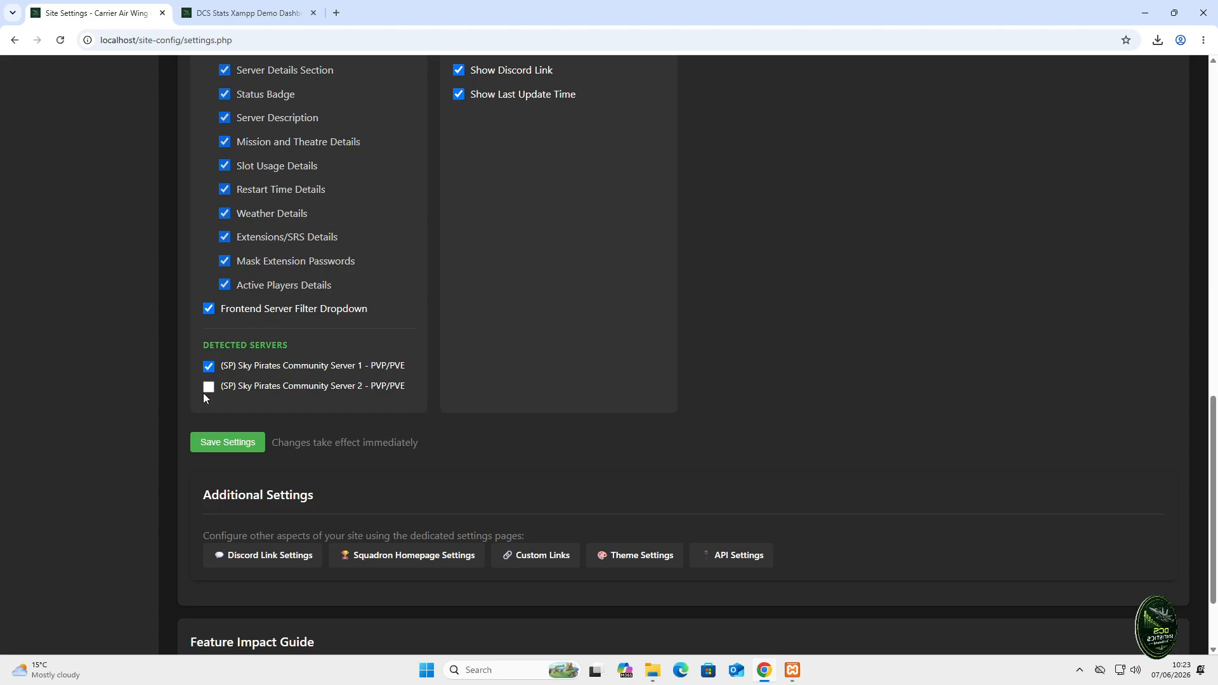
left_click(245, 443)
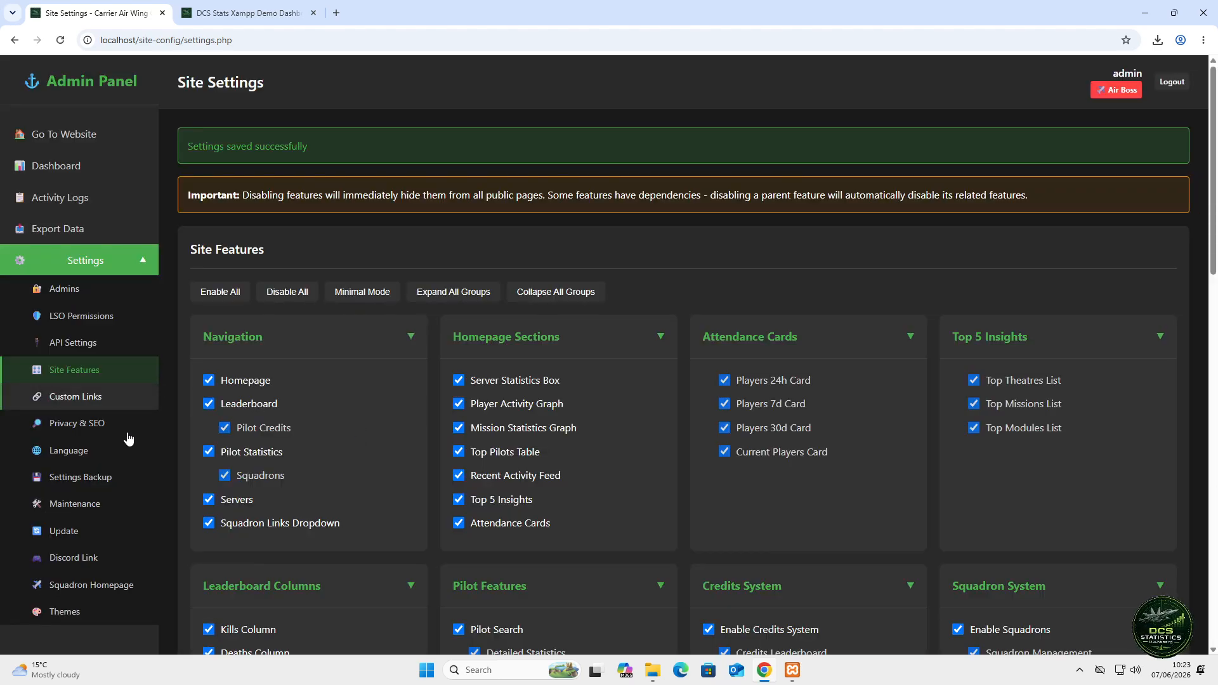
left_click(91, 406)
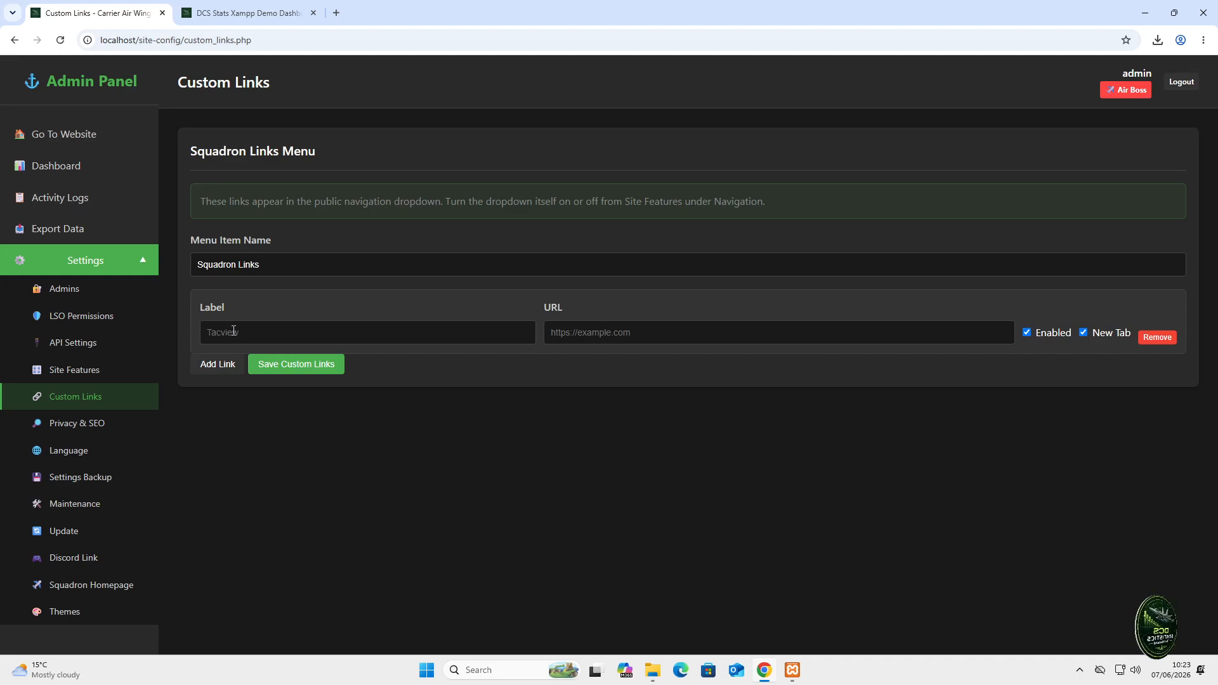
left_click_drag(269, 267, 192, 268)
type("My")
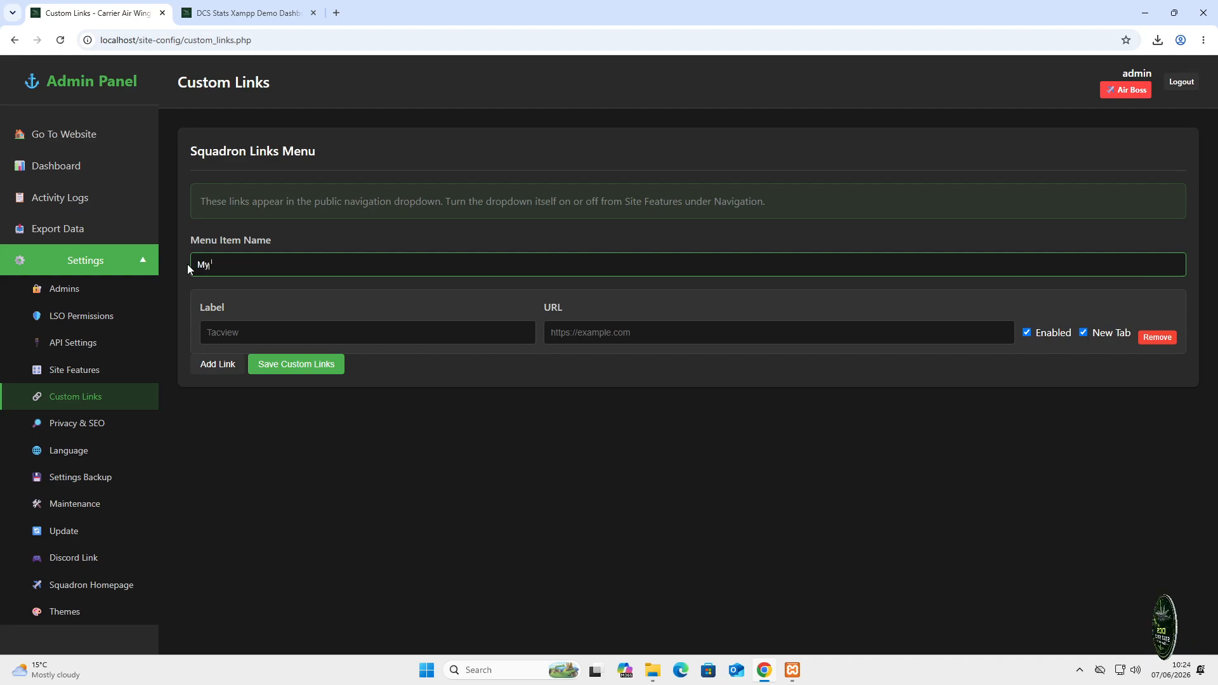
type(" Cool Lin")
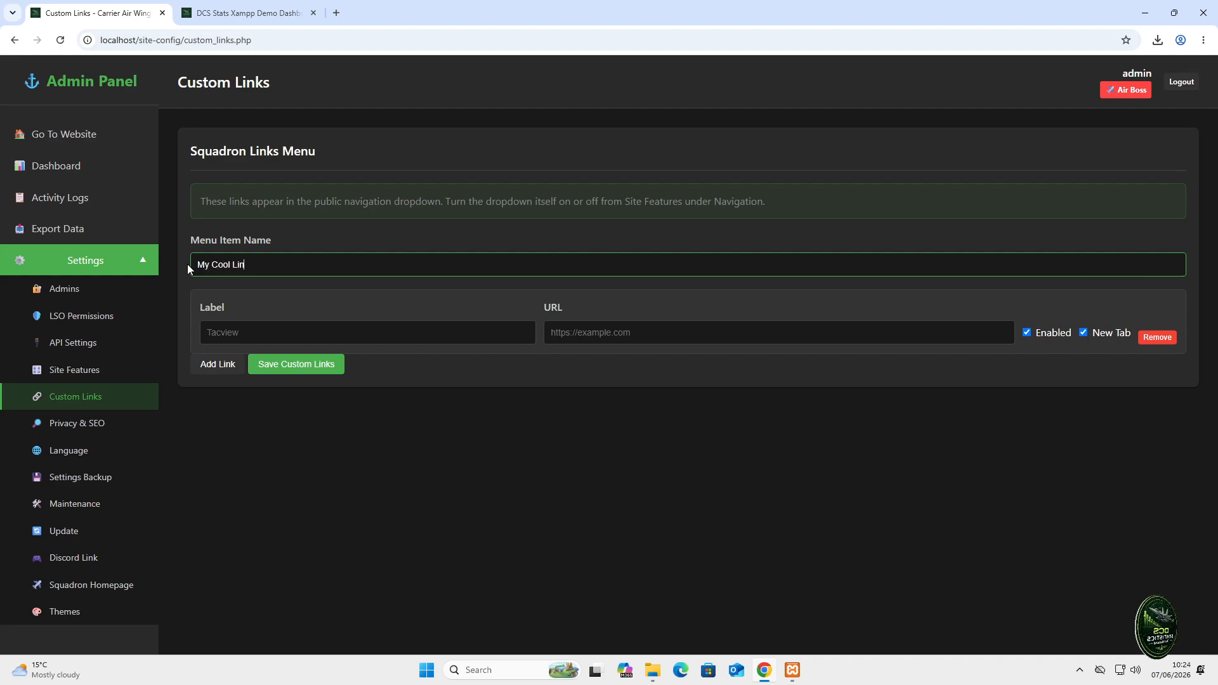
type("ks")
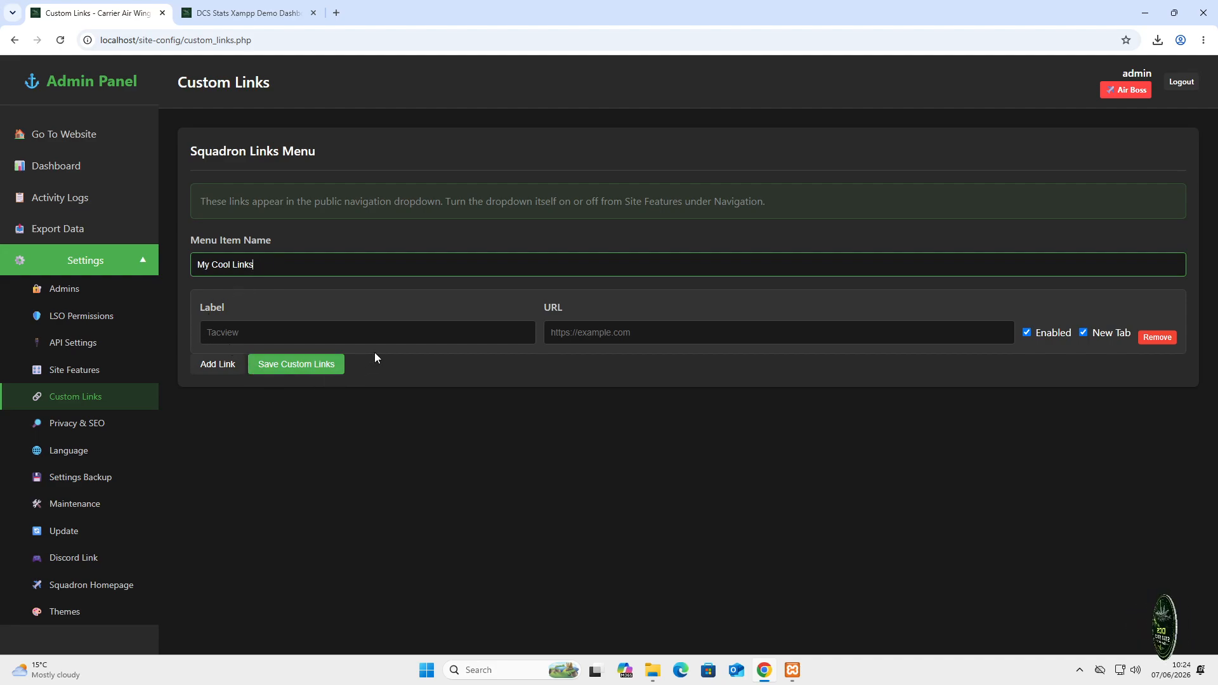
left_click(392, 337)
type("D")
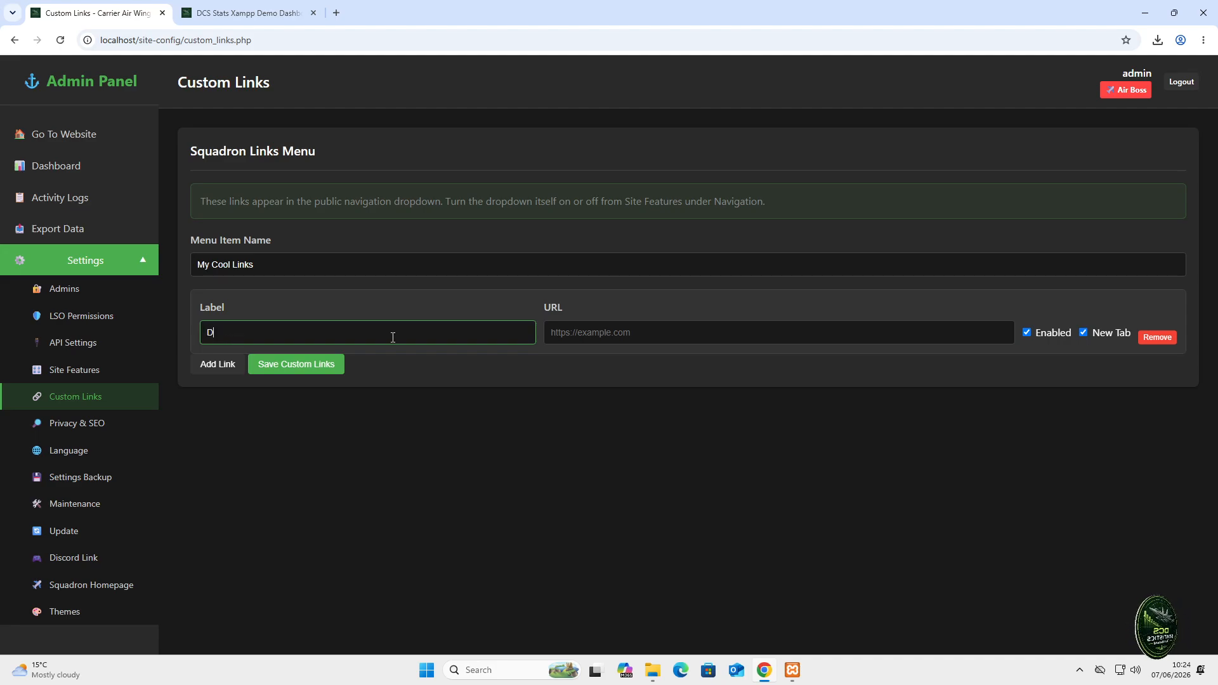
type("ashboard 2")
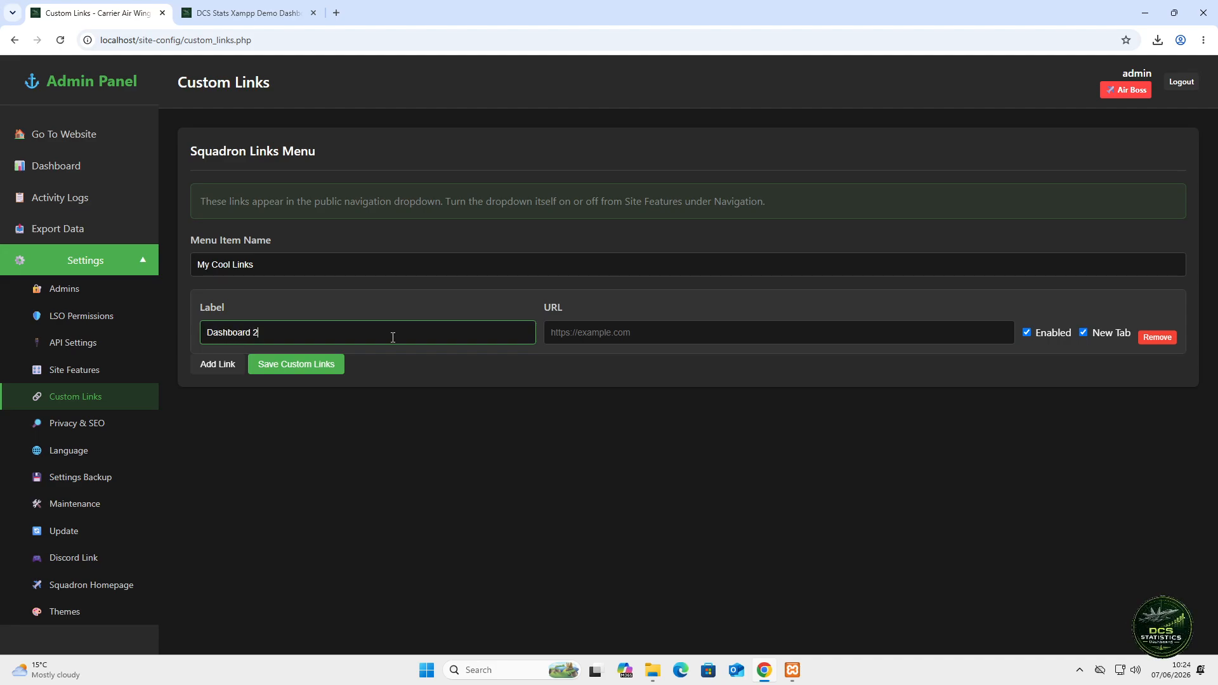
key("Tab")
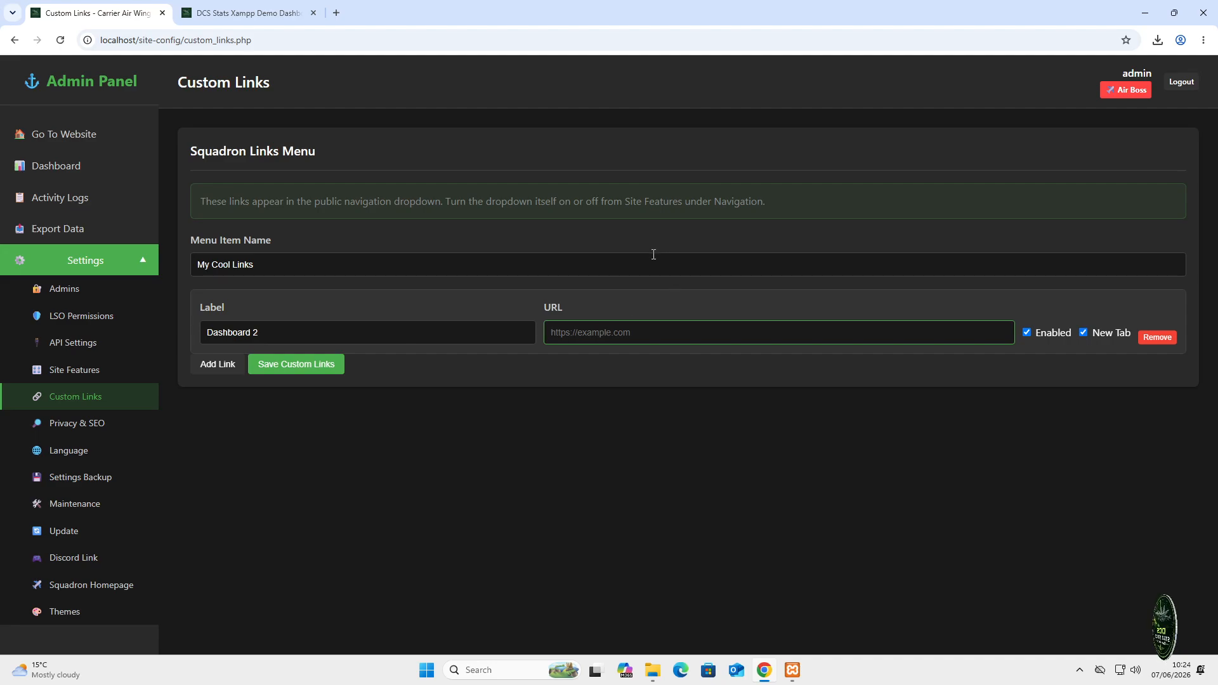
type("https")
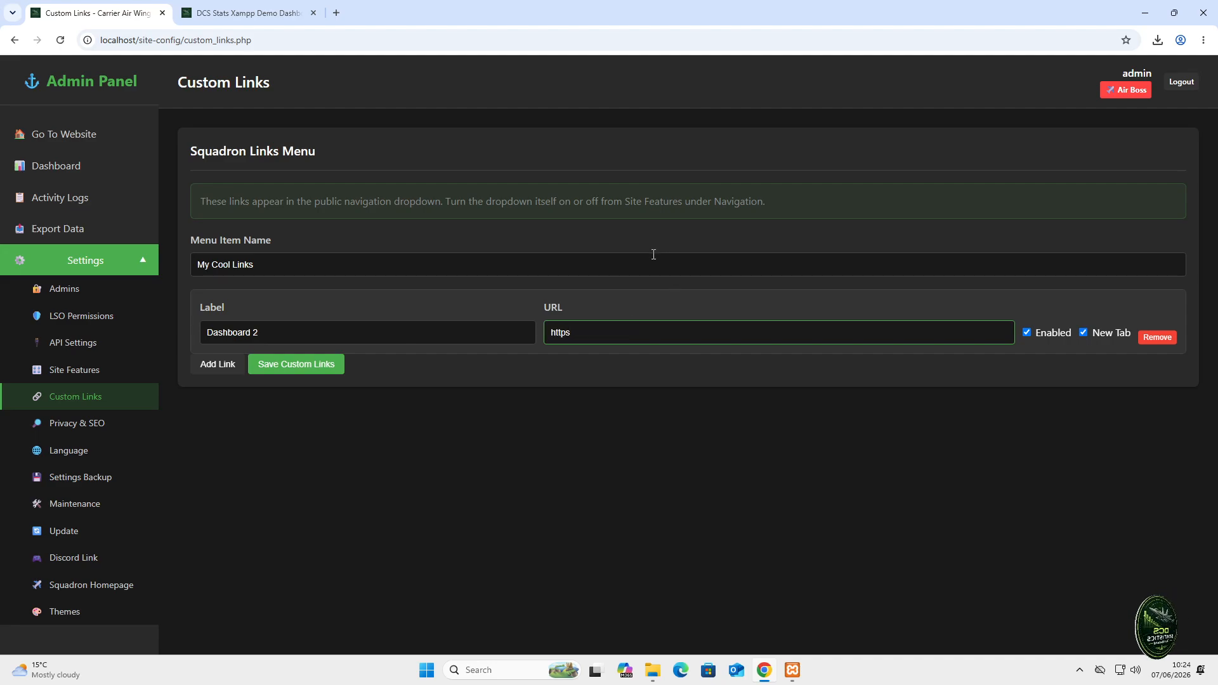
type(".test")
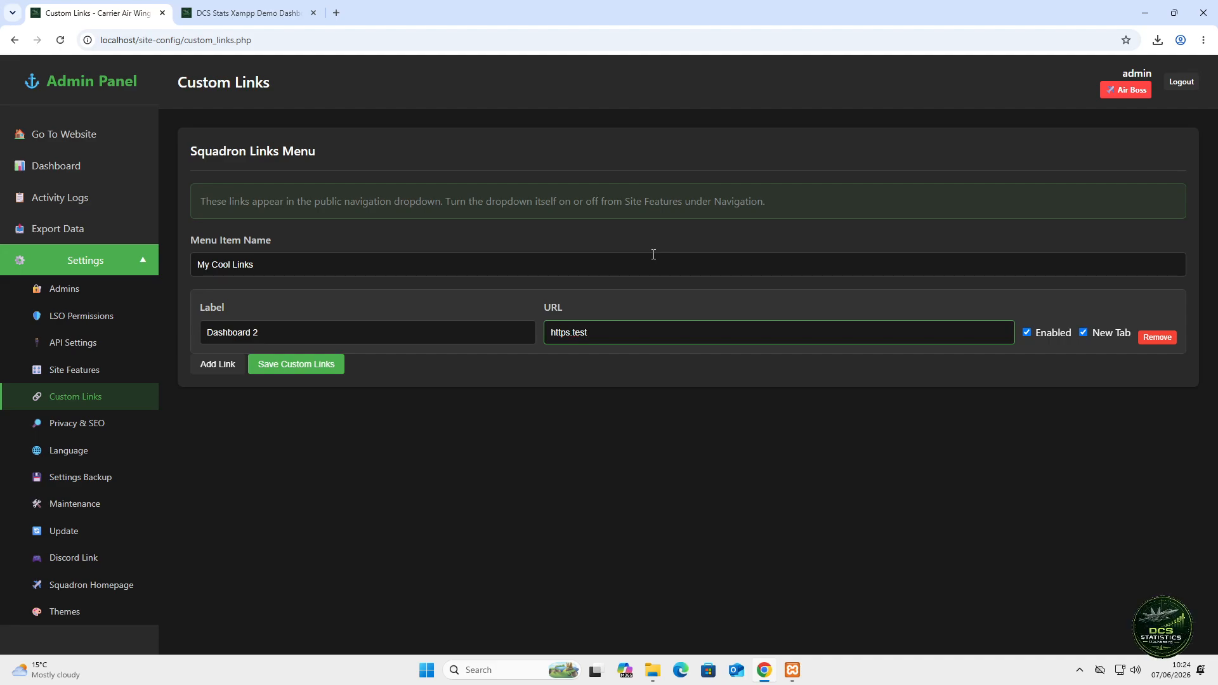
key("BackSpace")
key("BackSpace")
key("BackSpace")
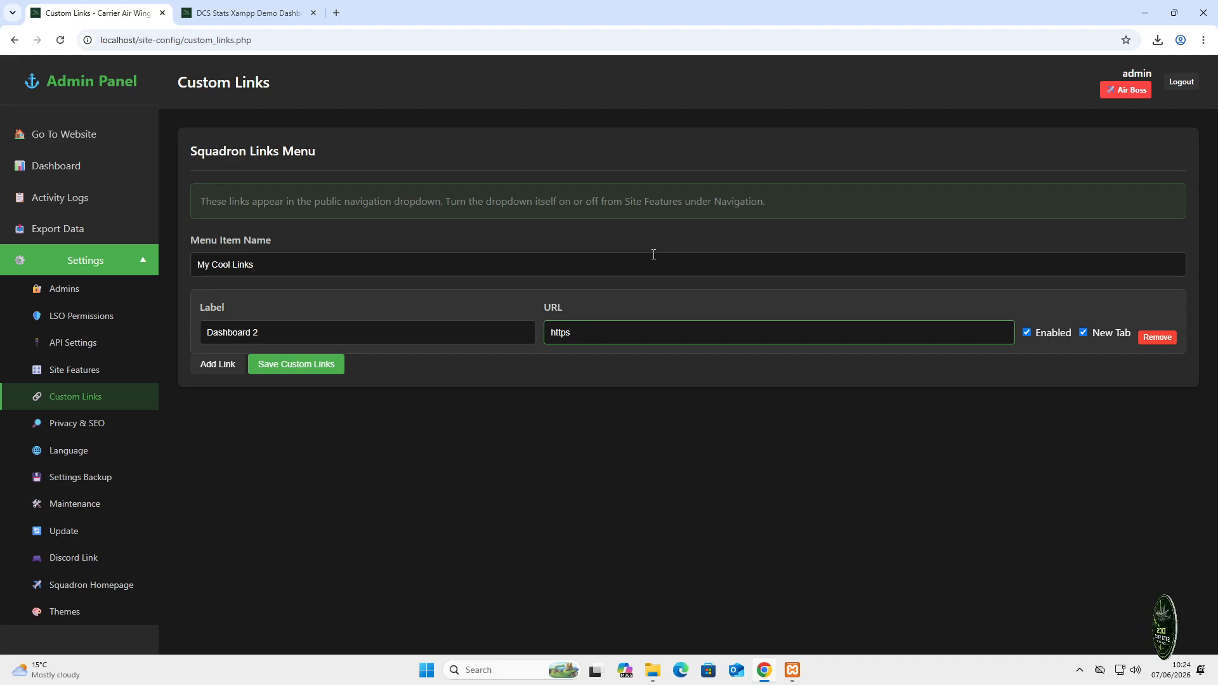
type("://test.com")
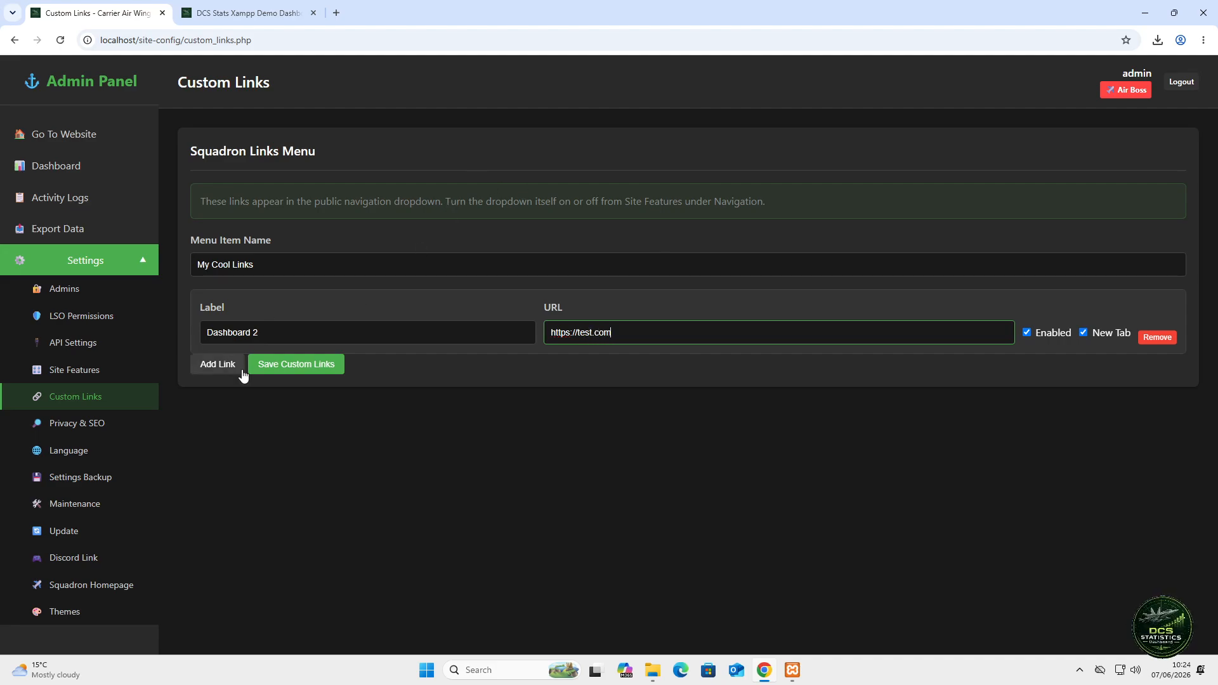
left_click(268, 365)
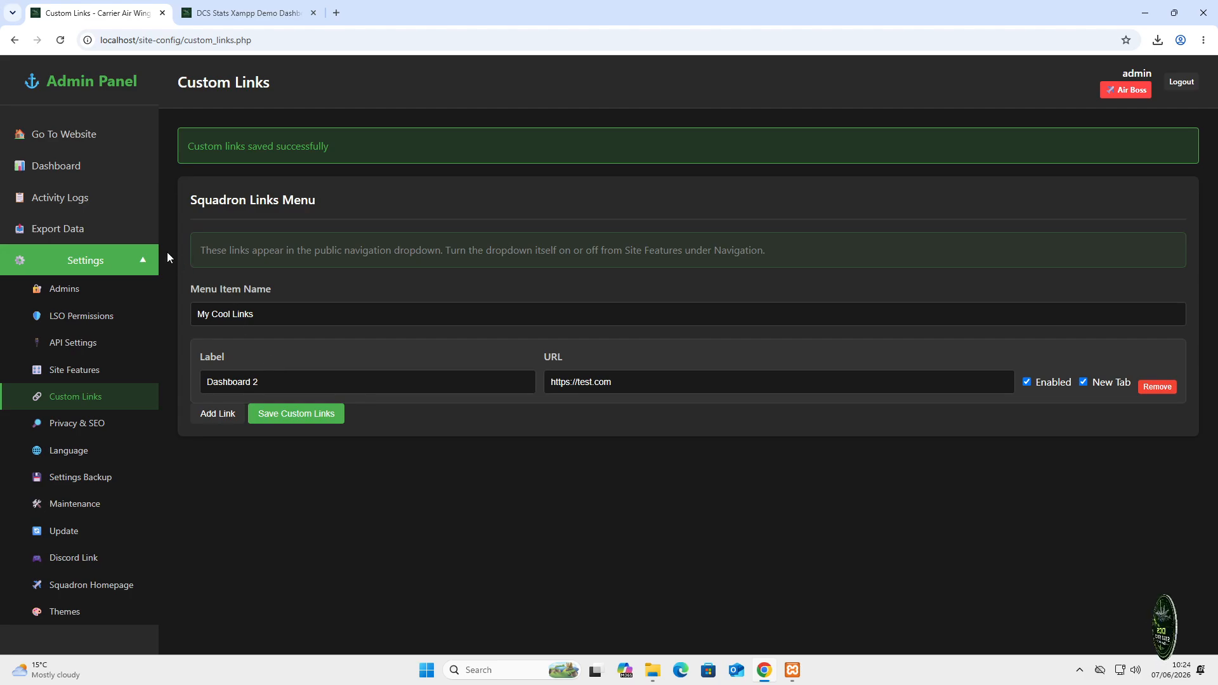
- Reload the public site and open the My Cool Links dropdown to confirm it appears
left_click(242, 18)
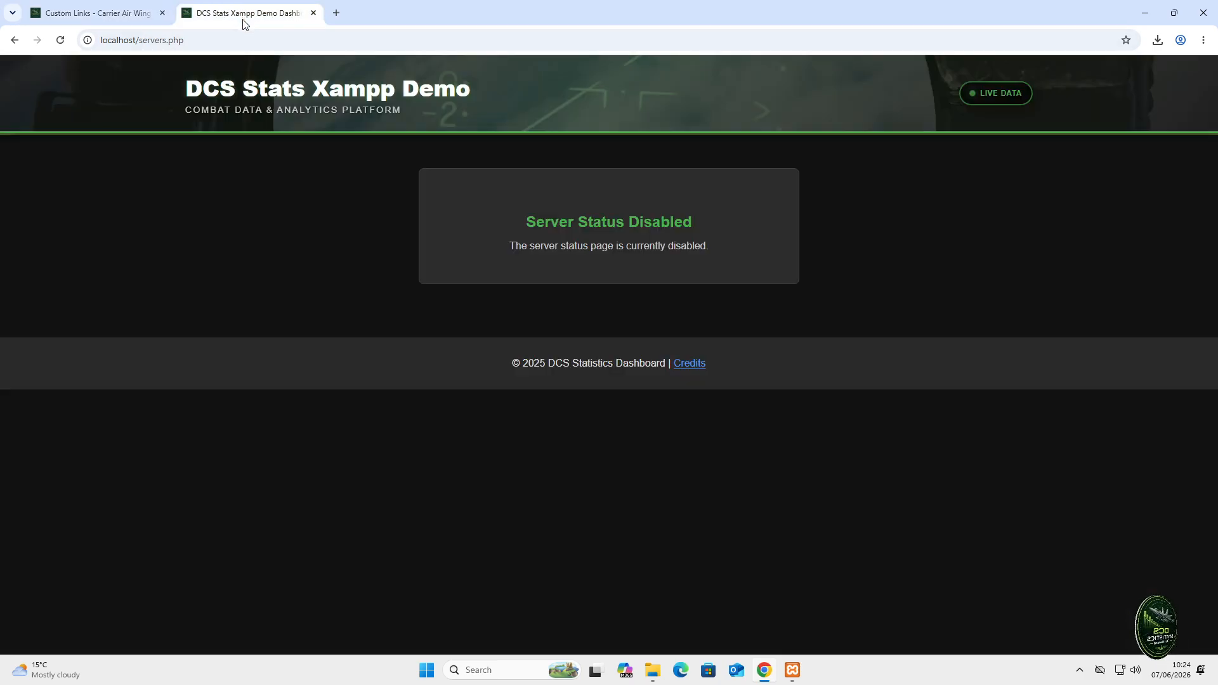
right_click(296, 192)
left_click(331, 241)
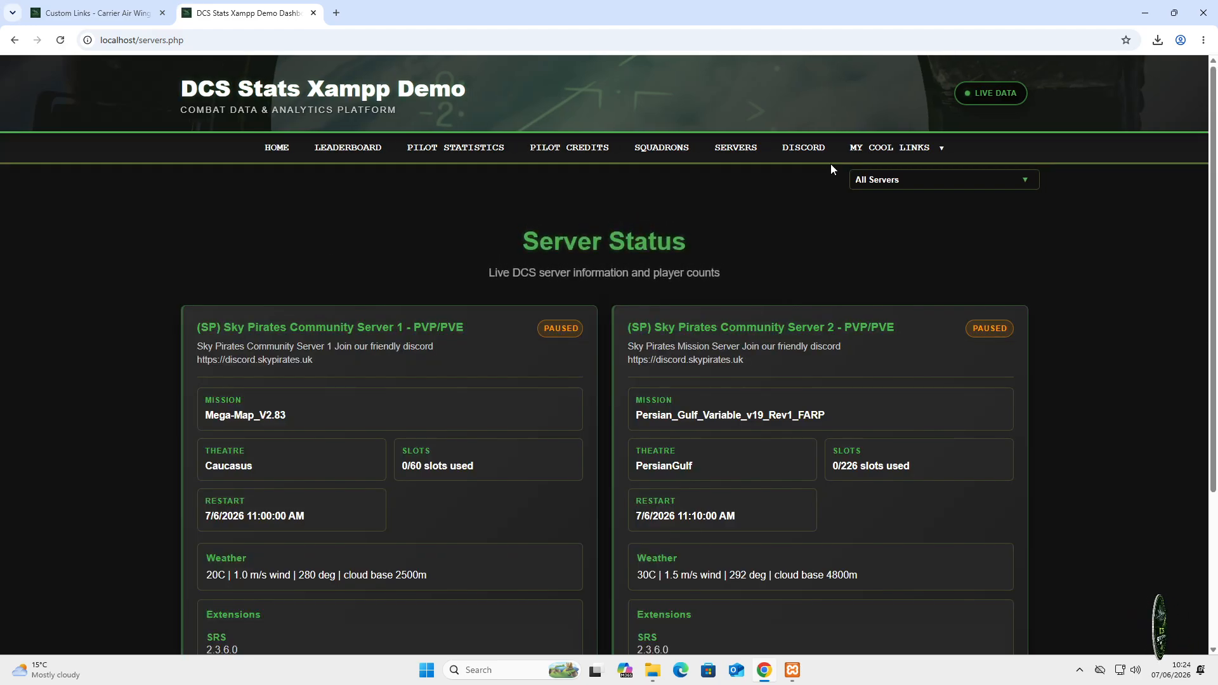
left_click(911, 153)
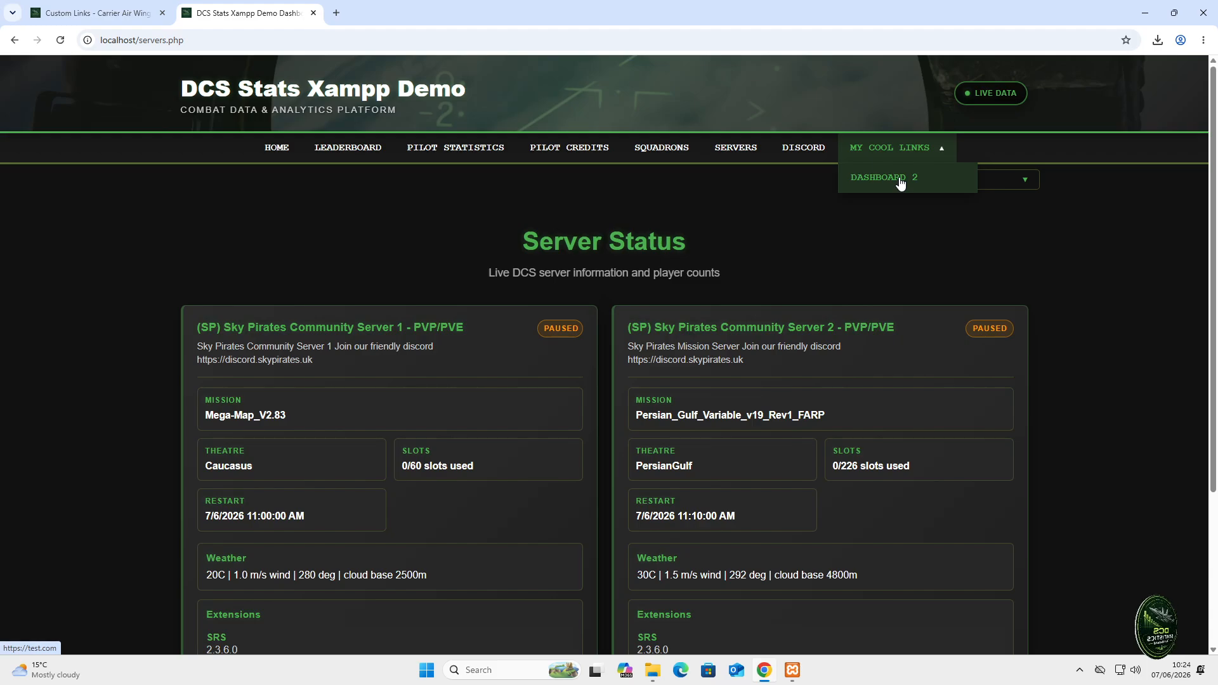
left_click(127, 17)
left_click(91, 424)
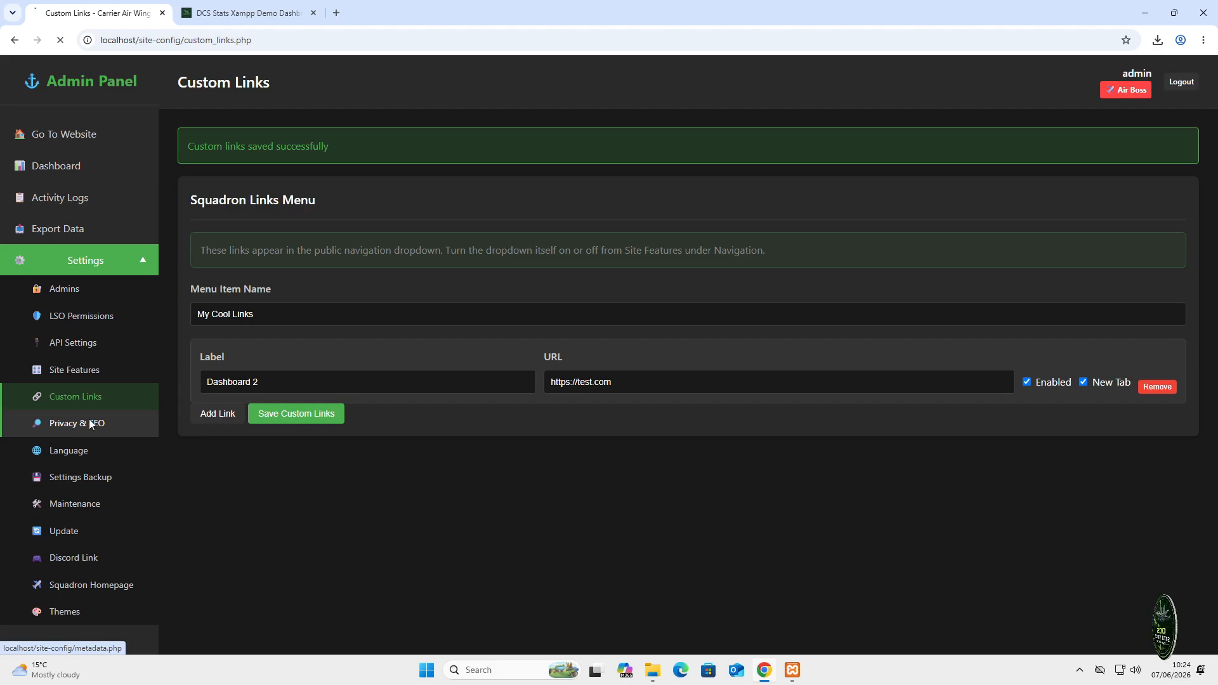
- Look over the Privacy & SEO, Language, Settings Backup and Maintenance settings pages
scroll(345, 283, "down", 2)
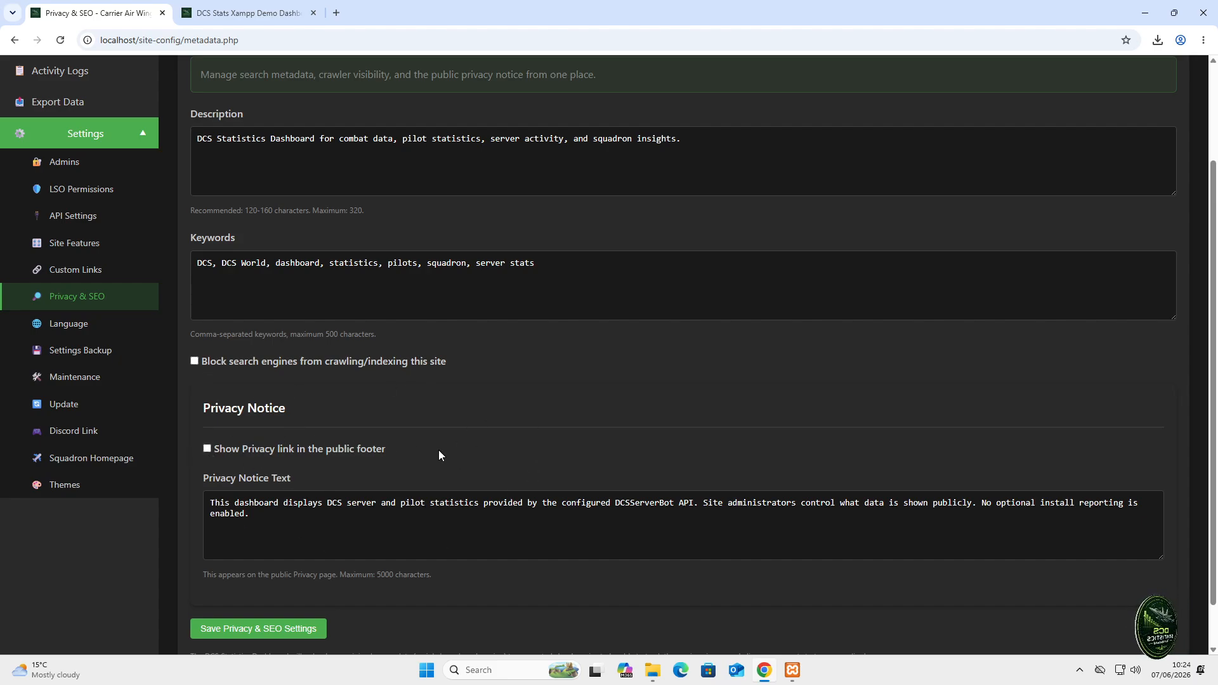
left_click(60, 324)
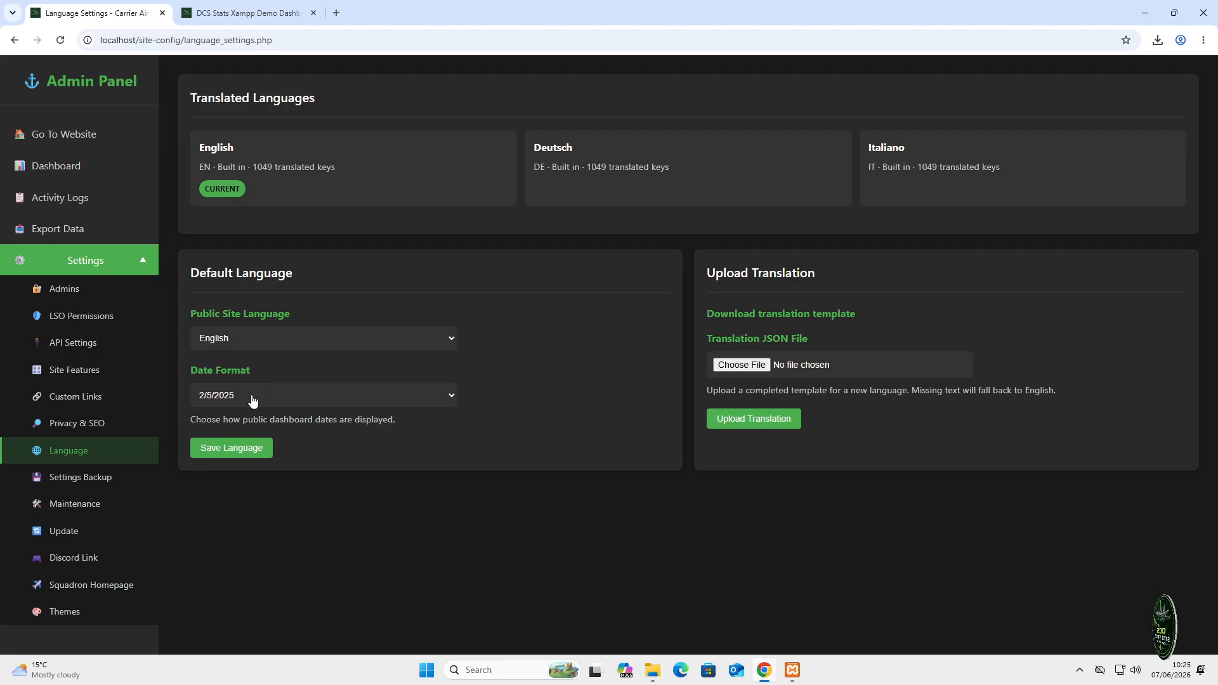
left_click(90, 487)
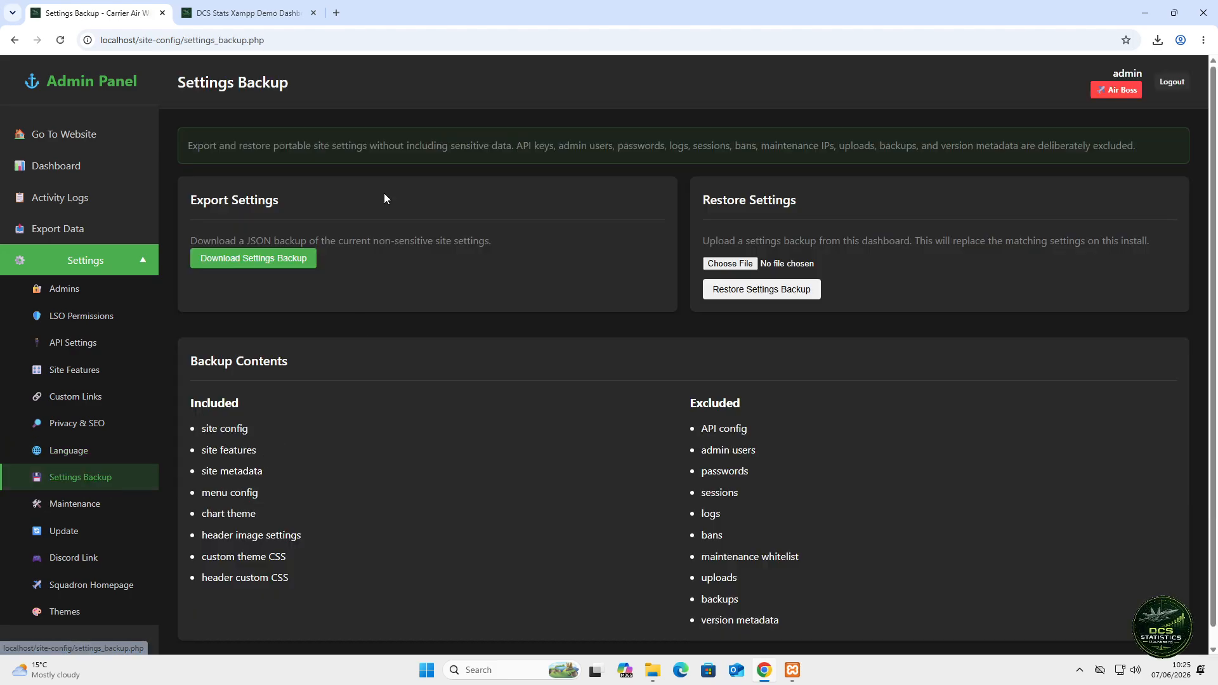
left_click(94, 508)
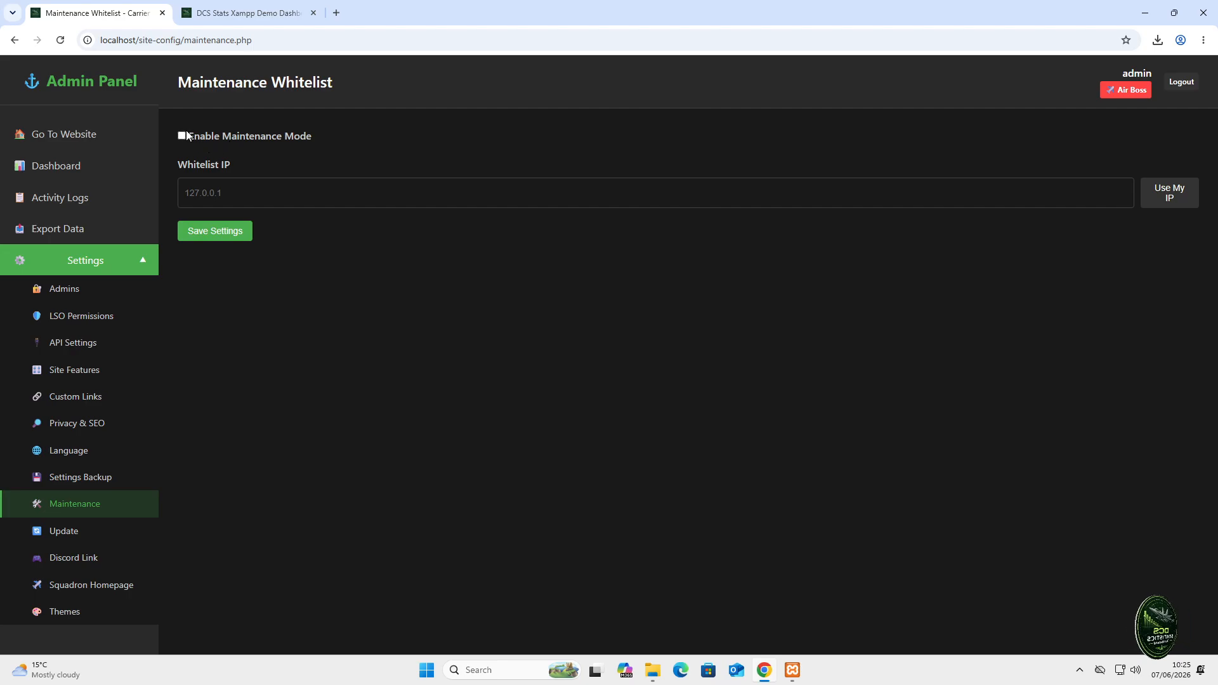
- Enable and save maintenance mode, check the public notice, then view the update status
left_click(232, 233)
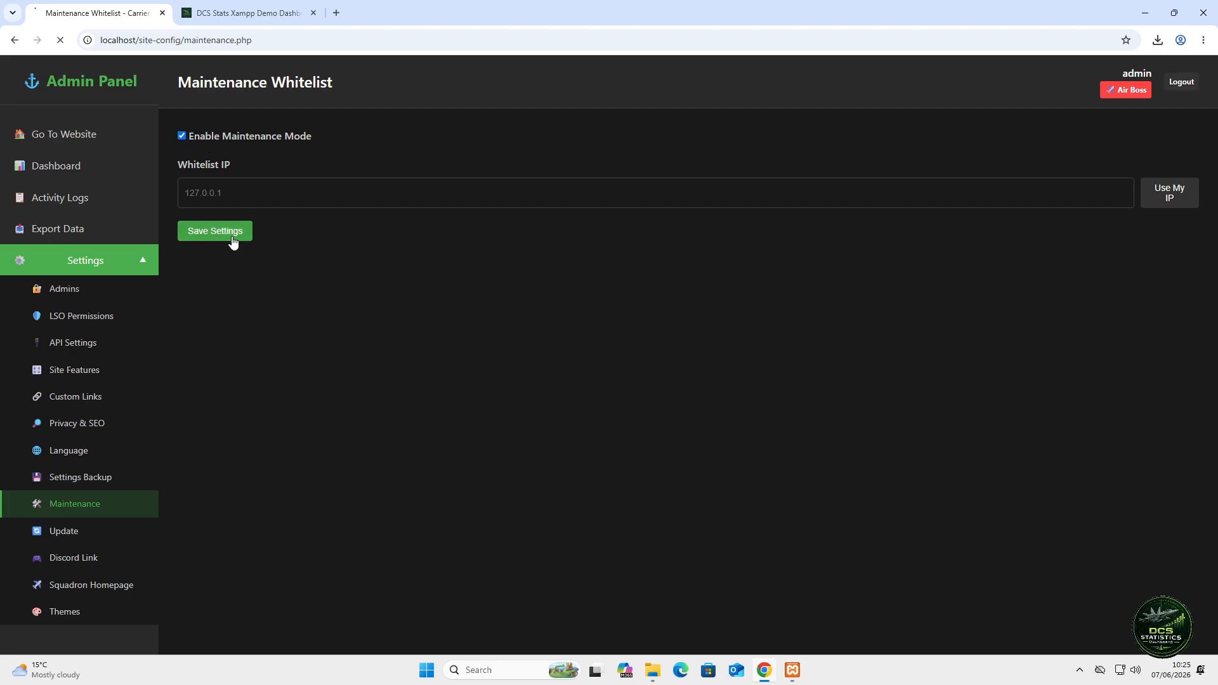
left_click(248, 12)
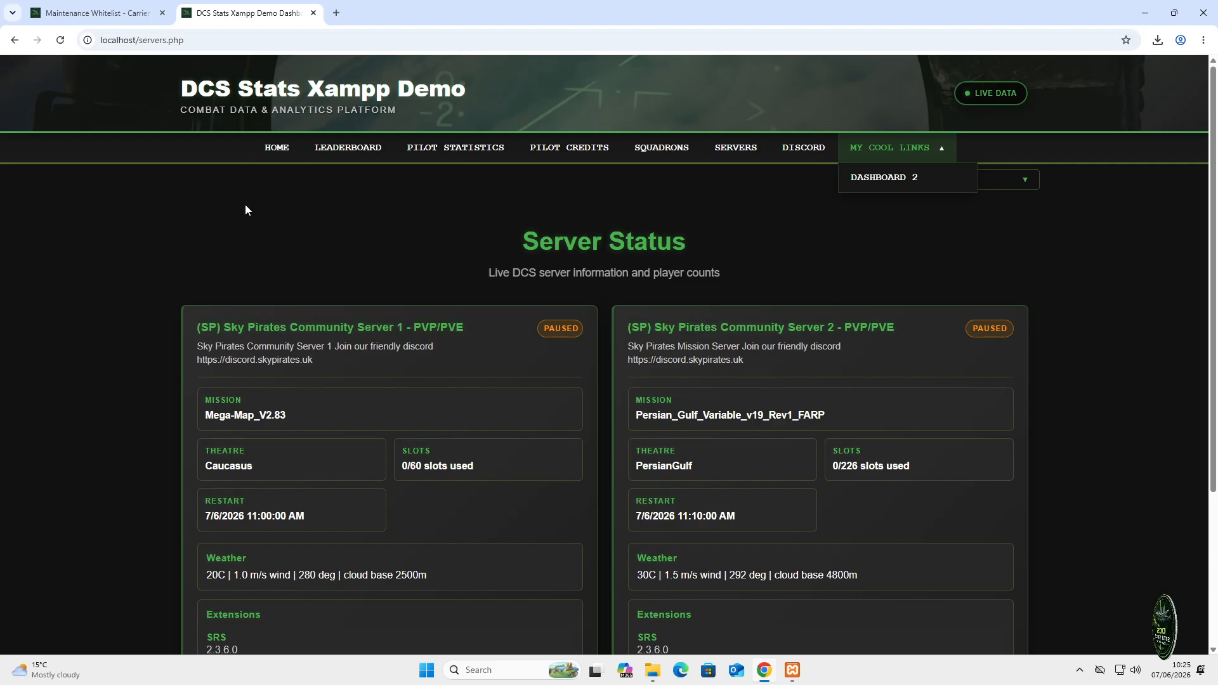
right_click(245, 206)
left_click(293, 253)
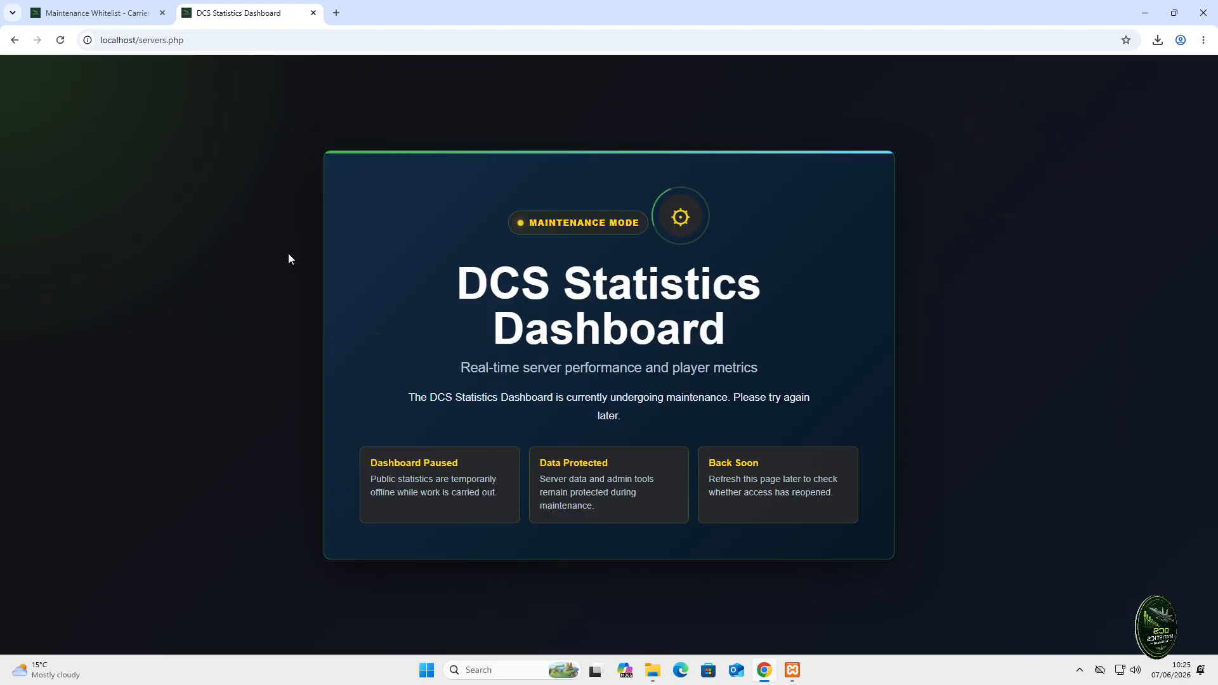
left_click(105, 15)
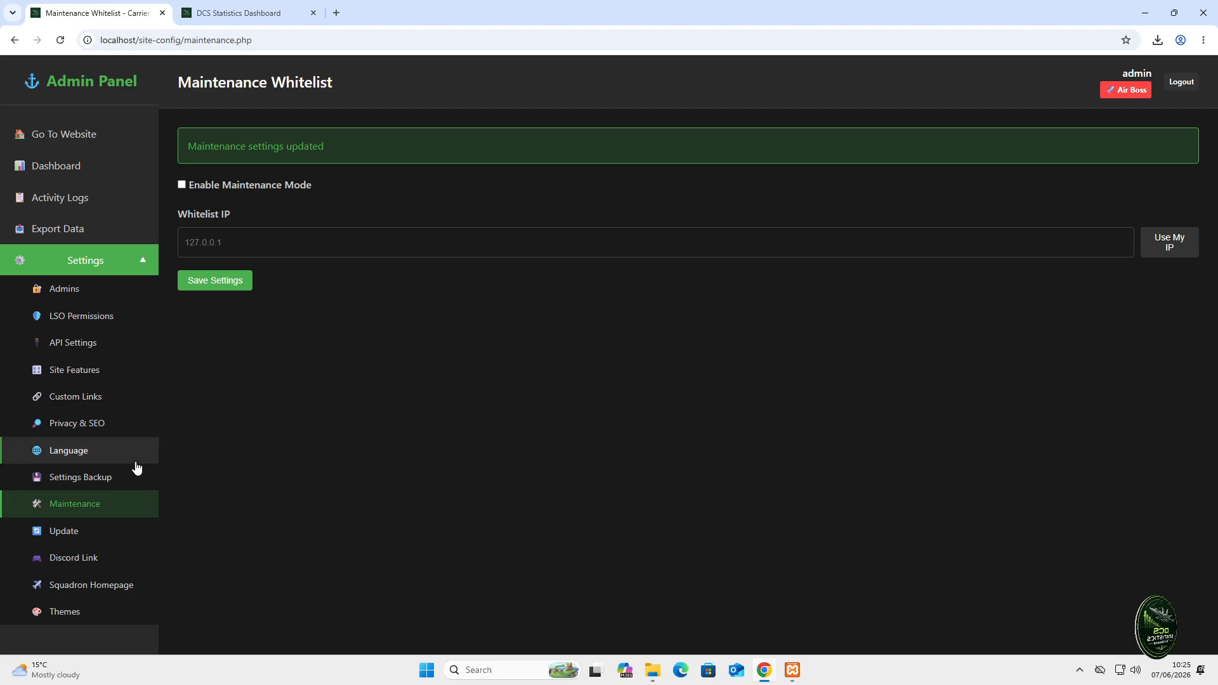
left_click(71, 532)
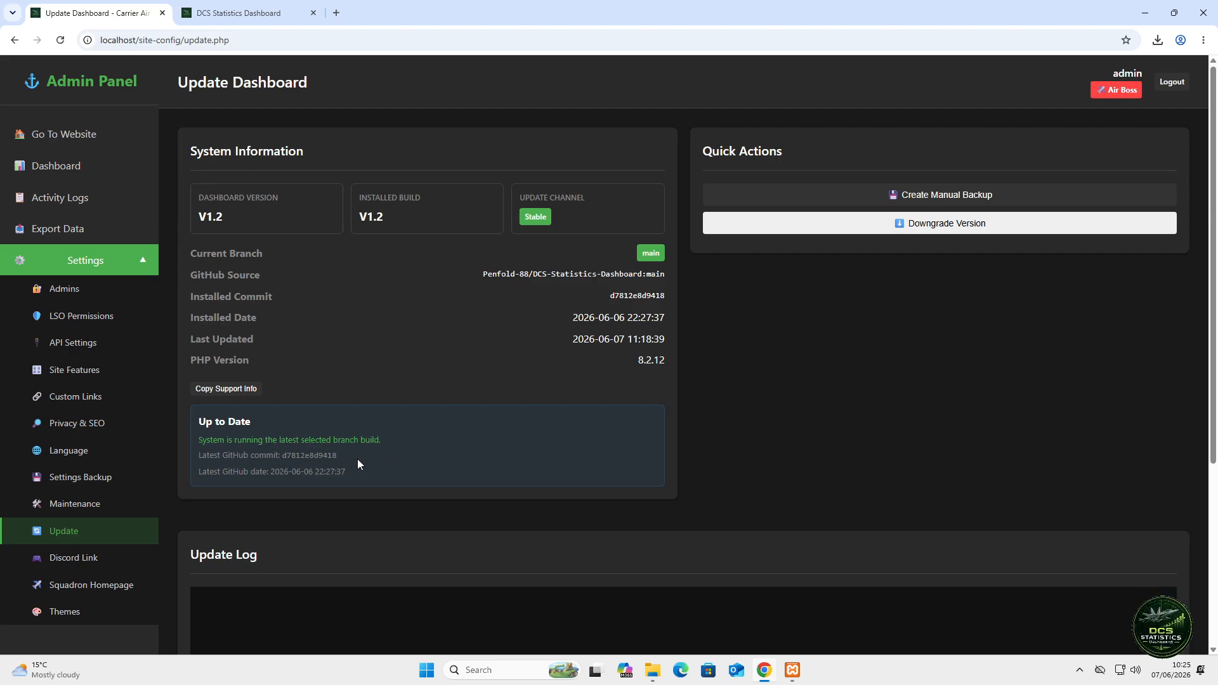
- Visit the admin Dashboard overview and Discord Link settings, ending on Squadron Homepage settings
left_click(50, 168)
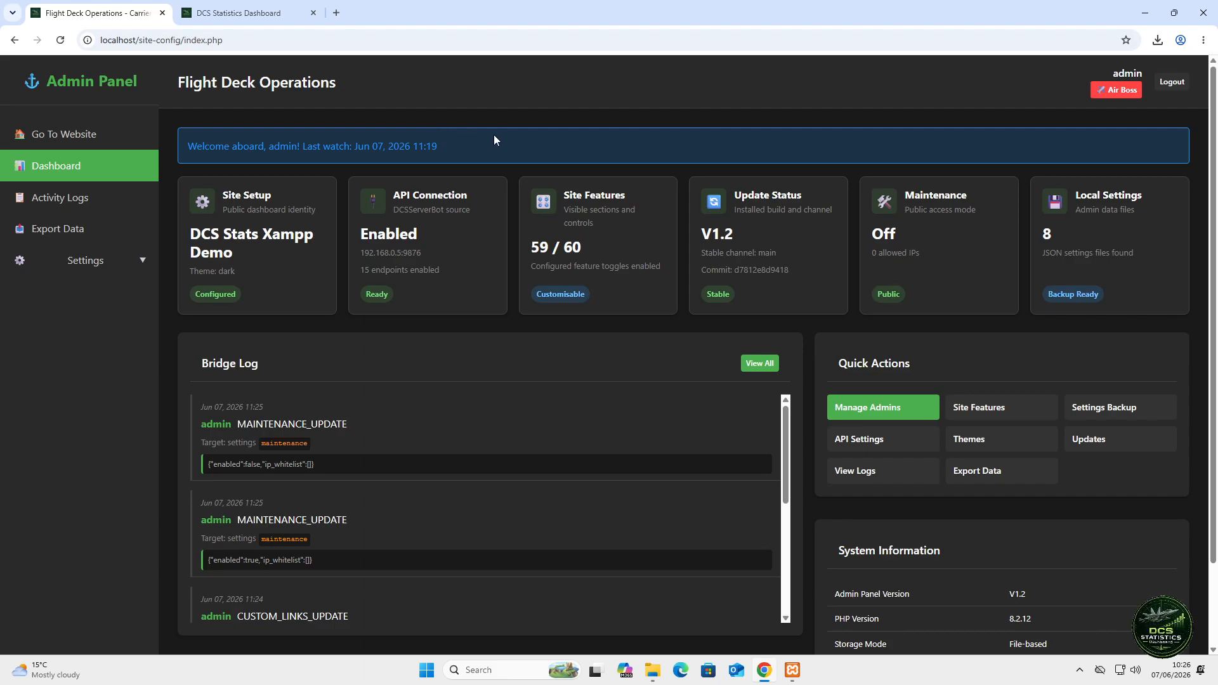
left_click(143, 264)
left_click(74, 559)
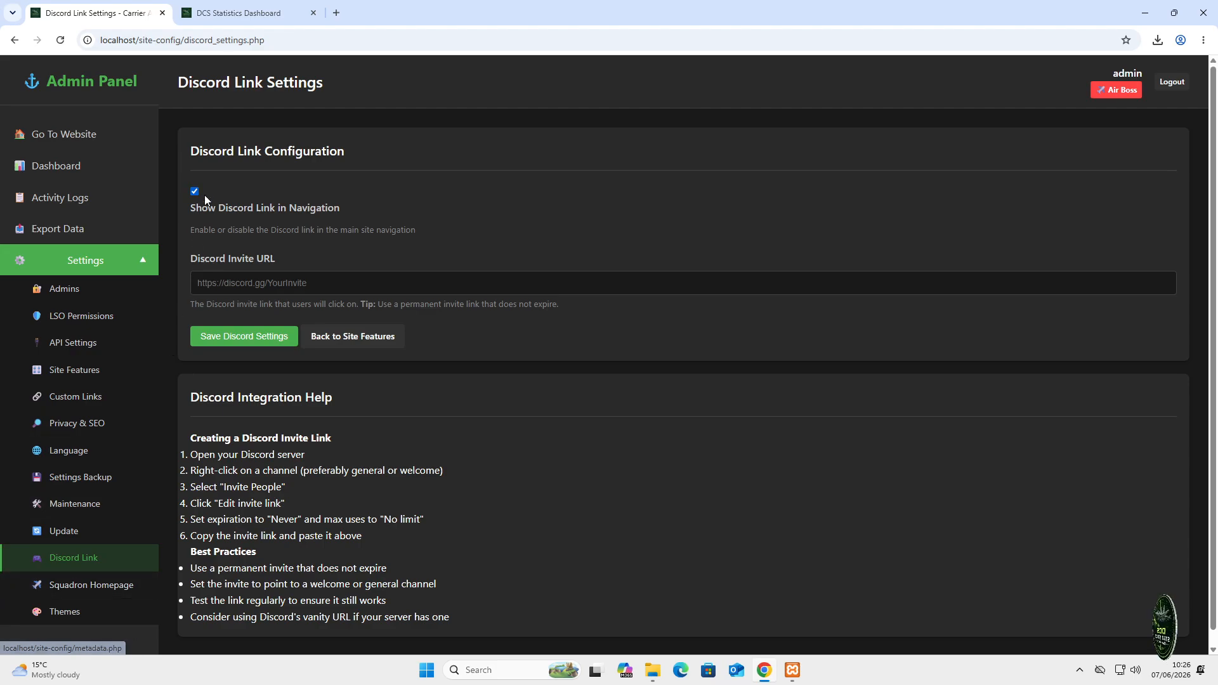
left_click(105, 595)
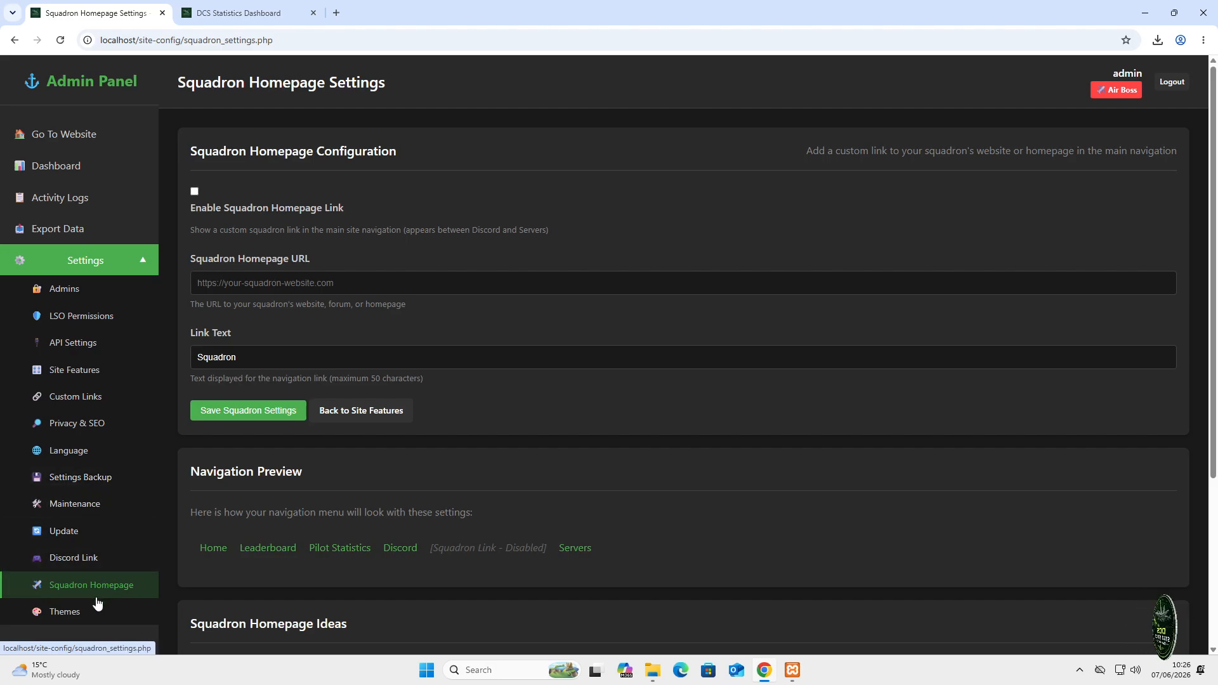
- Apply the Blue Angels preset from Theme Management's Theme Presets
left_click(80, 613)
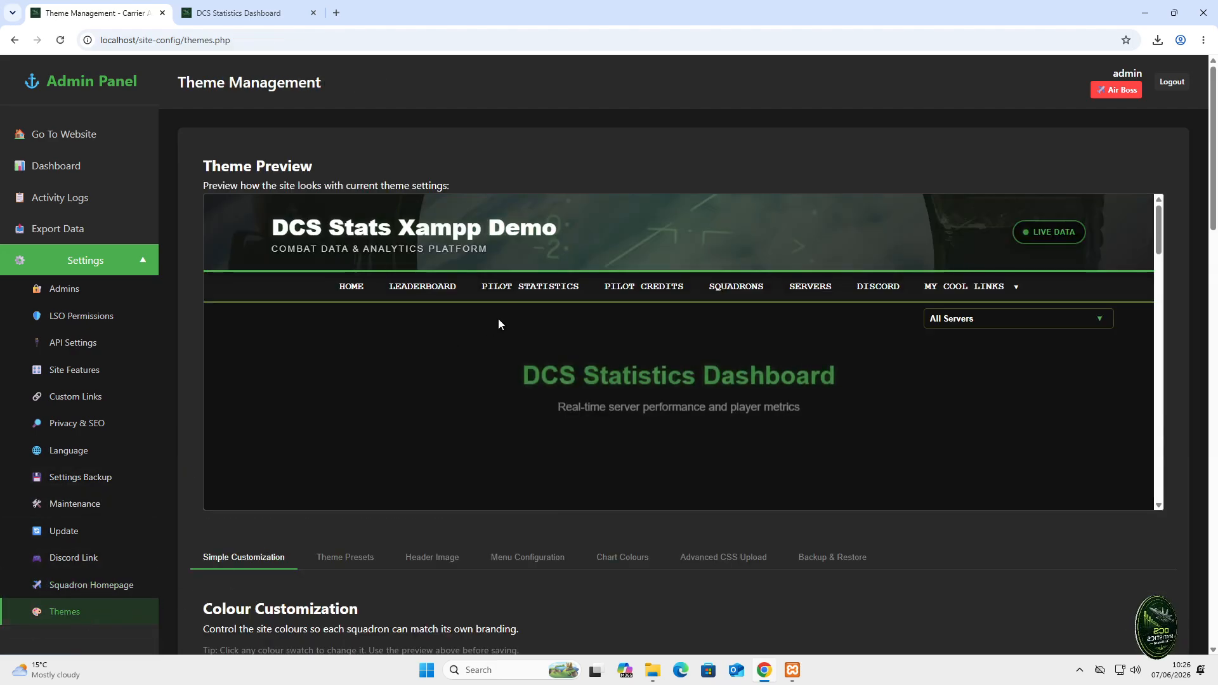
scroll(558, 228, "down", 2)
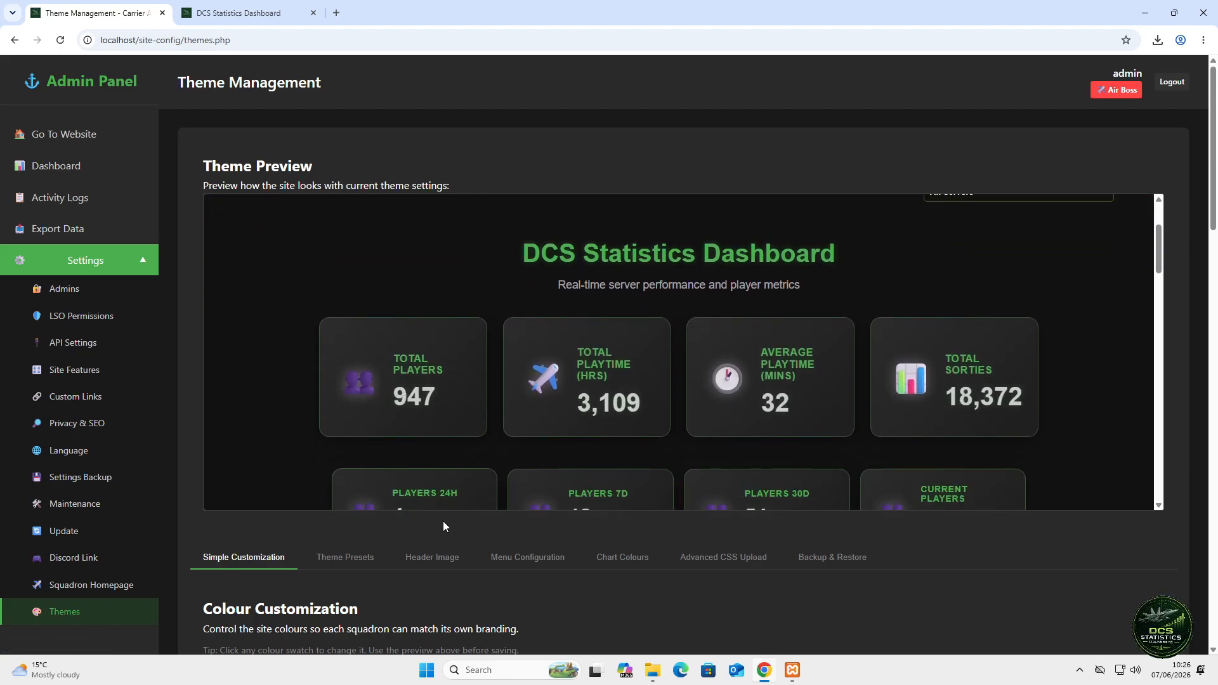
scroll(428, 545, "down", 4)
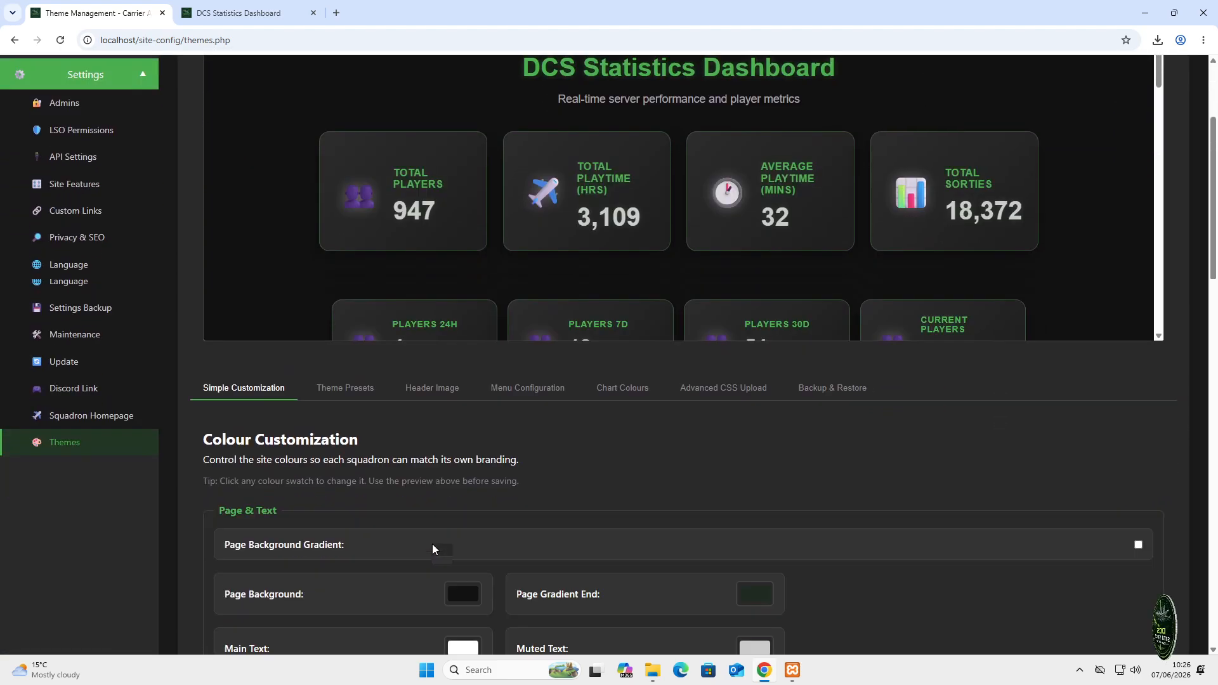
scroll(432, 542, "down", 11)
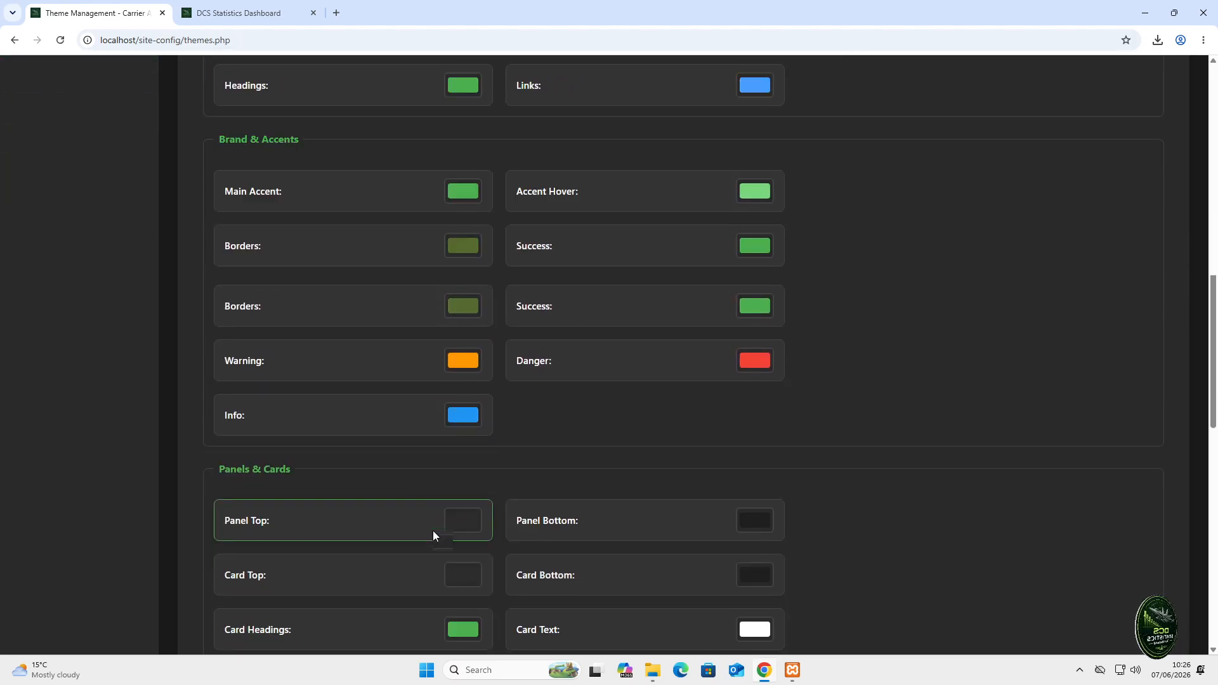
scroll(427, 531, "down", 9)
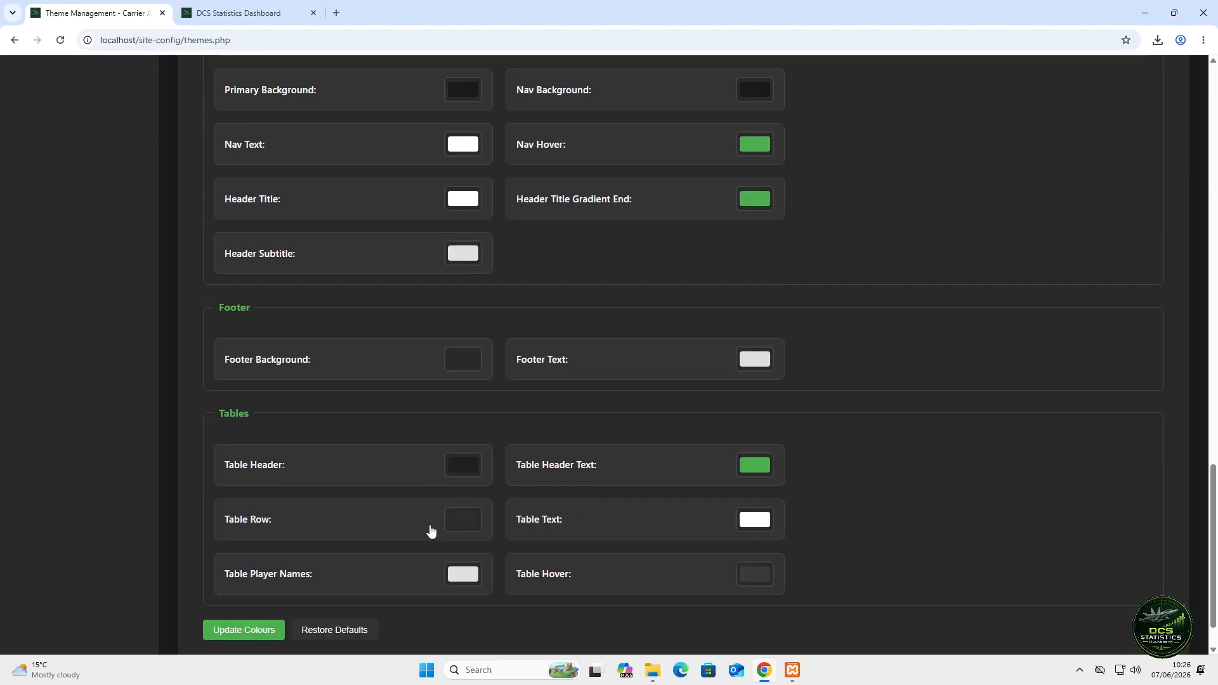
scroll(432, 528, "up", 16)
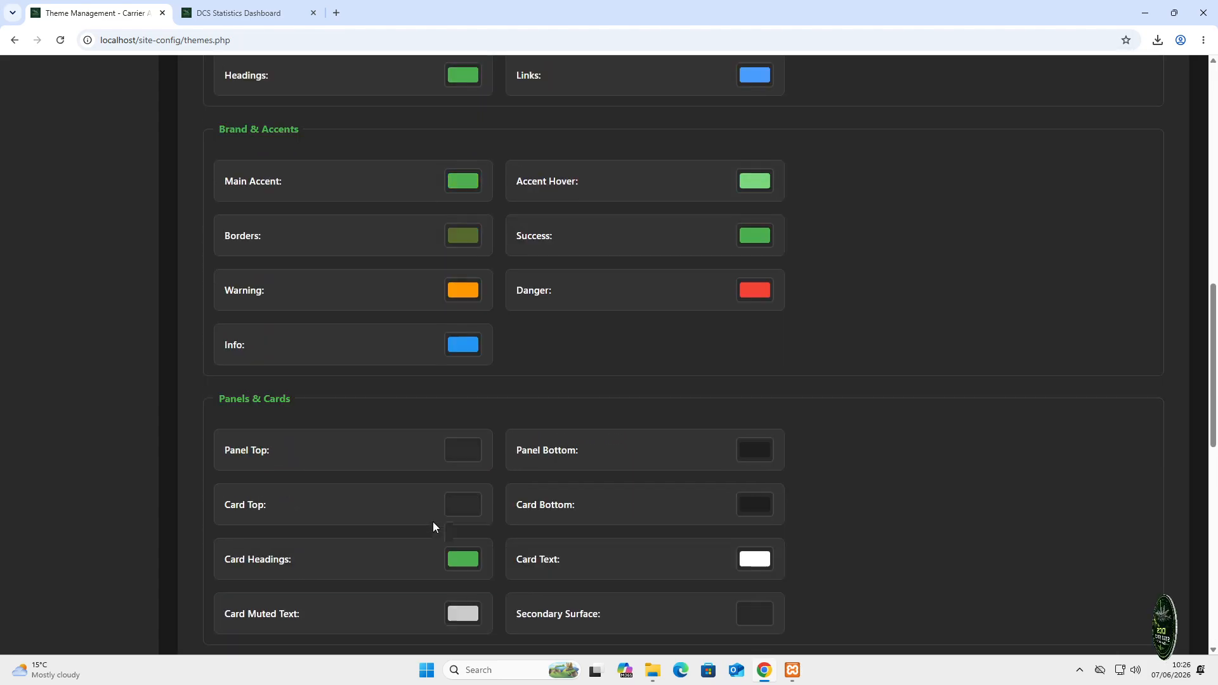
scroll(433, 526, "up", 5)
left_click(347, 378)
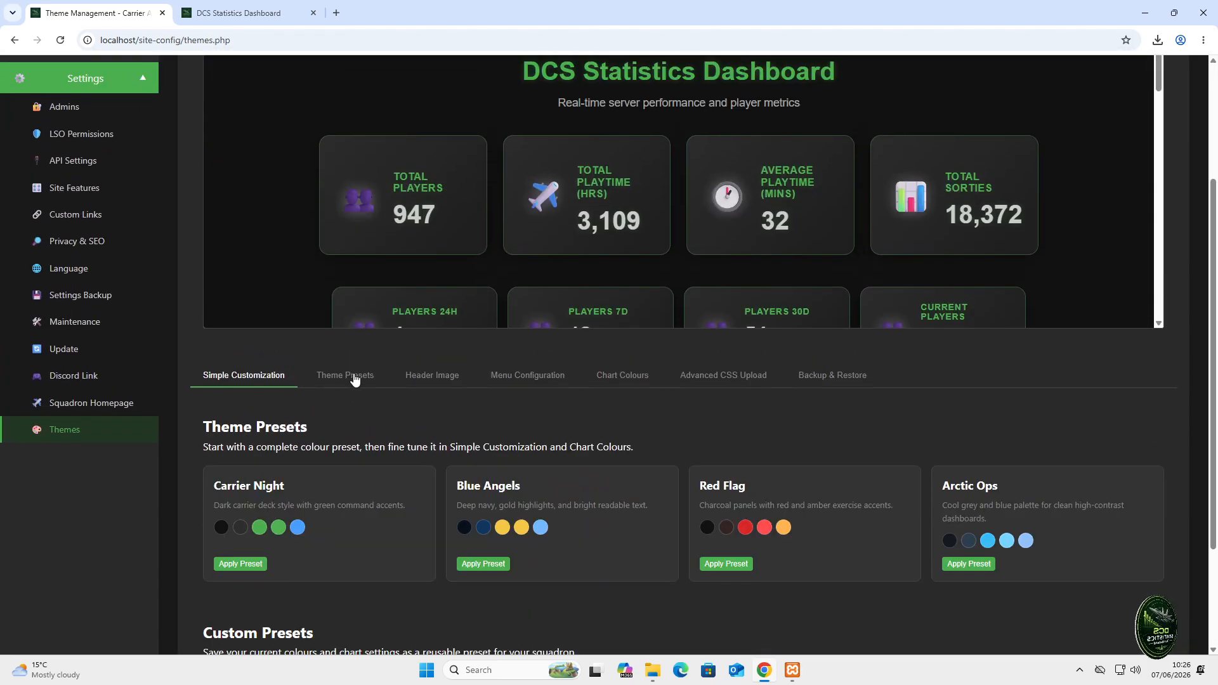
left_click(500, 564)
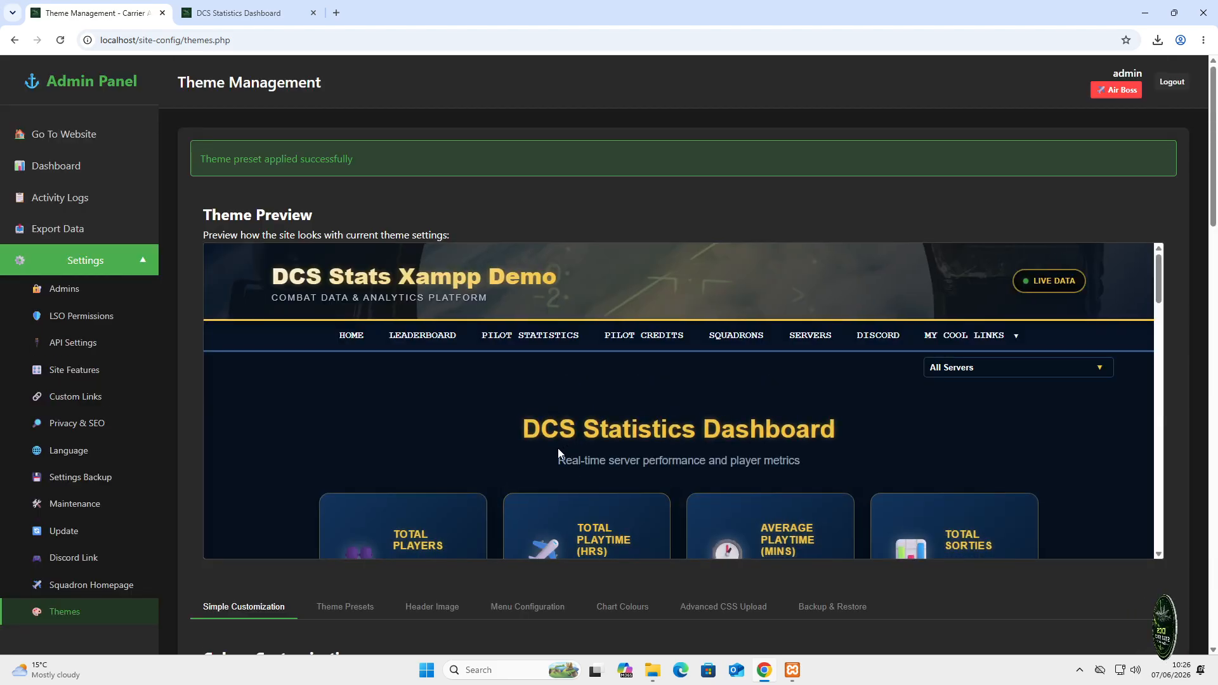
- Show the Header Image settings and scroll through them
scroll(521, 474, "down", 3)
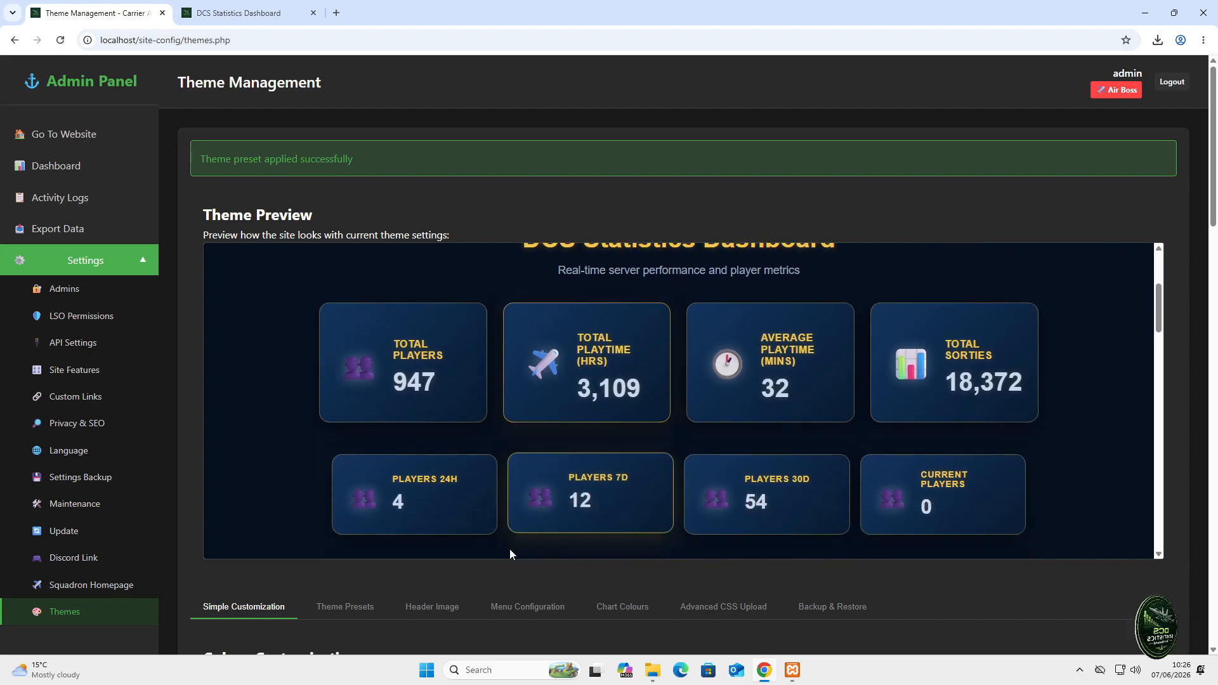
left_click(447, 609)
scroll(469, 584, "down", 7)
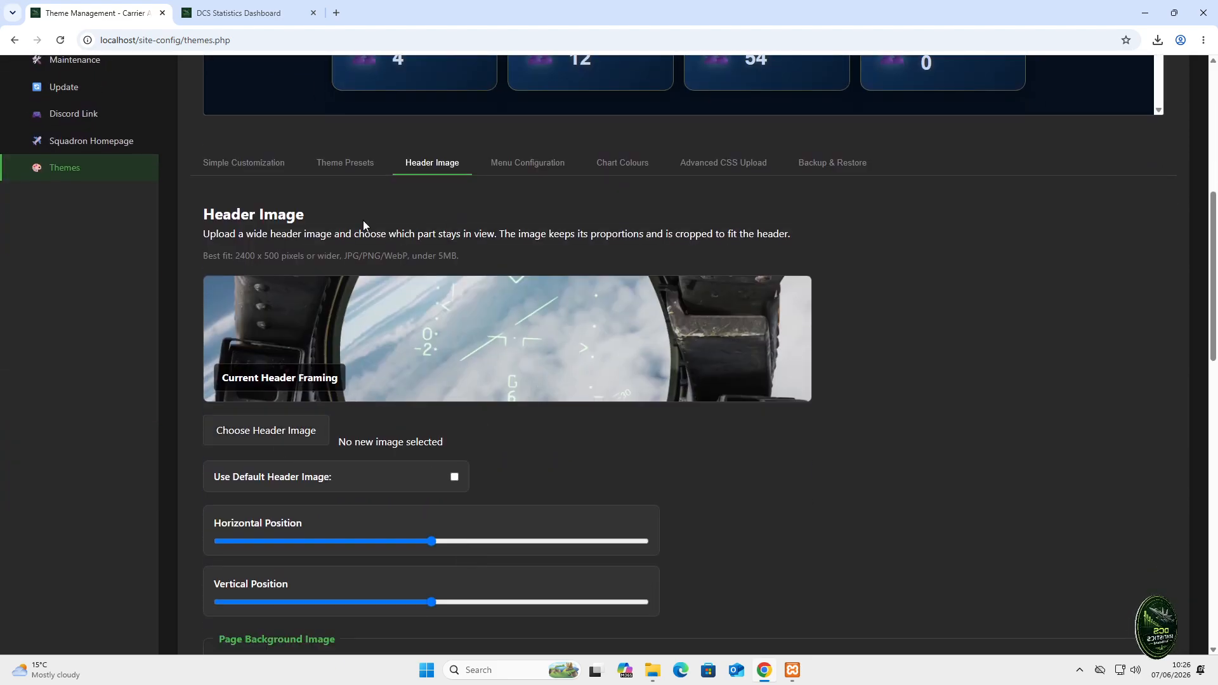
scroll(545, 412, "down", 2)
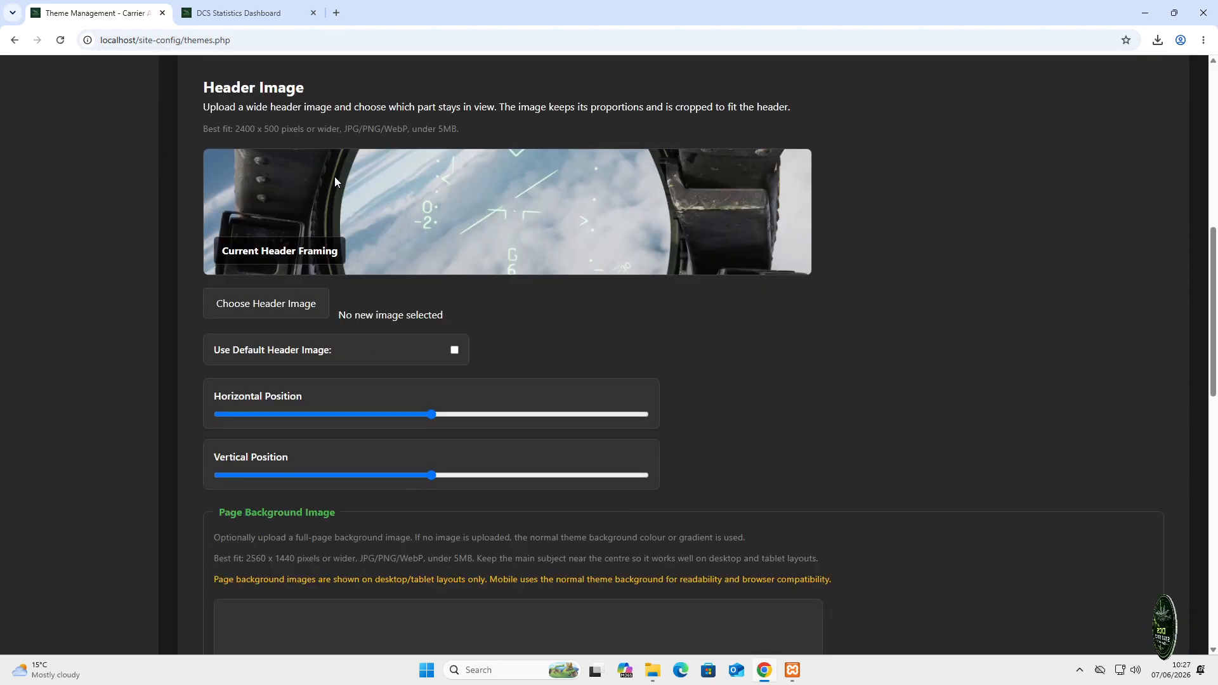
- Reload the public dashboard to see the Blue Angels theme, then return to Theme Management
left_click(276, 20)
right_click(421, 126)
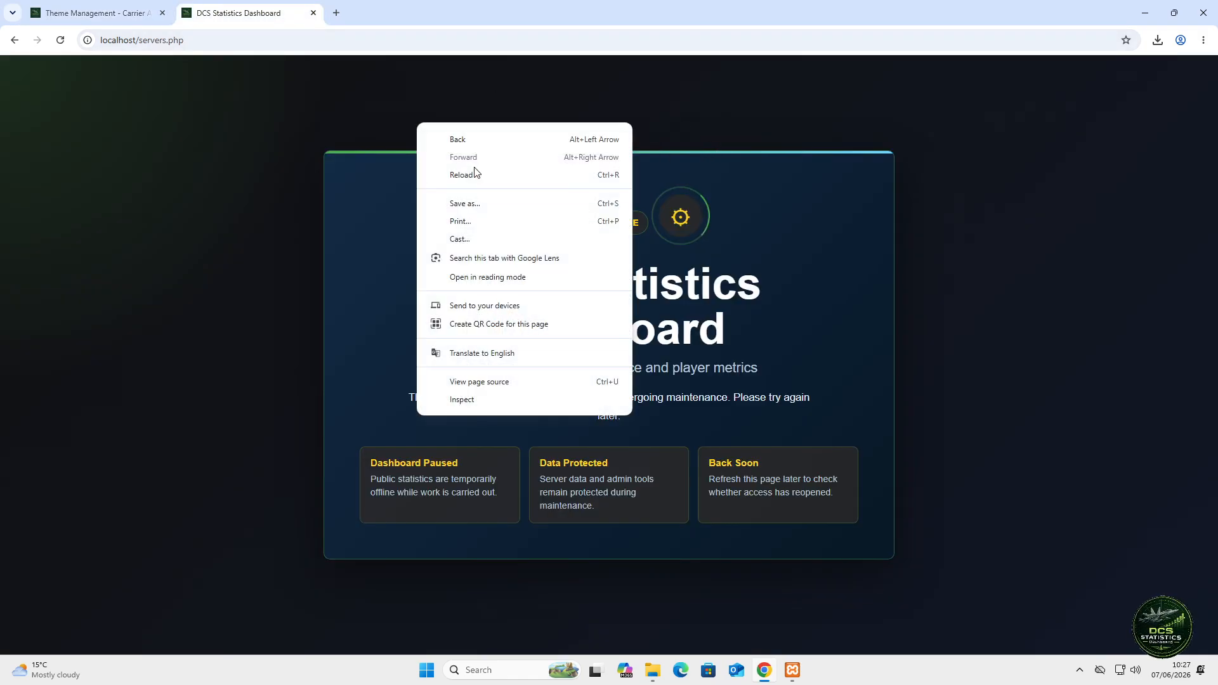
left_click(475, 171)
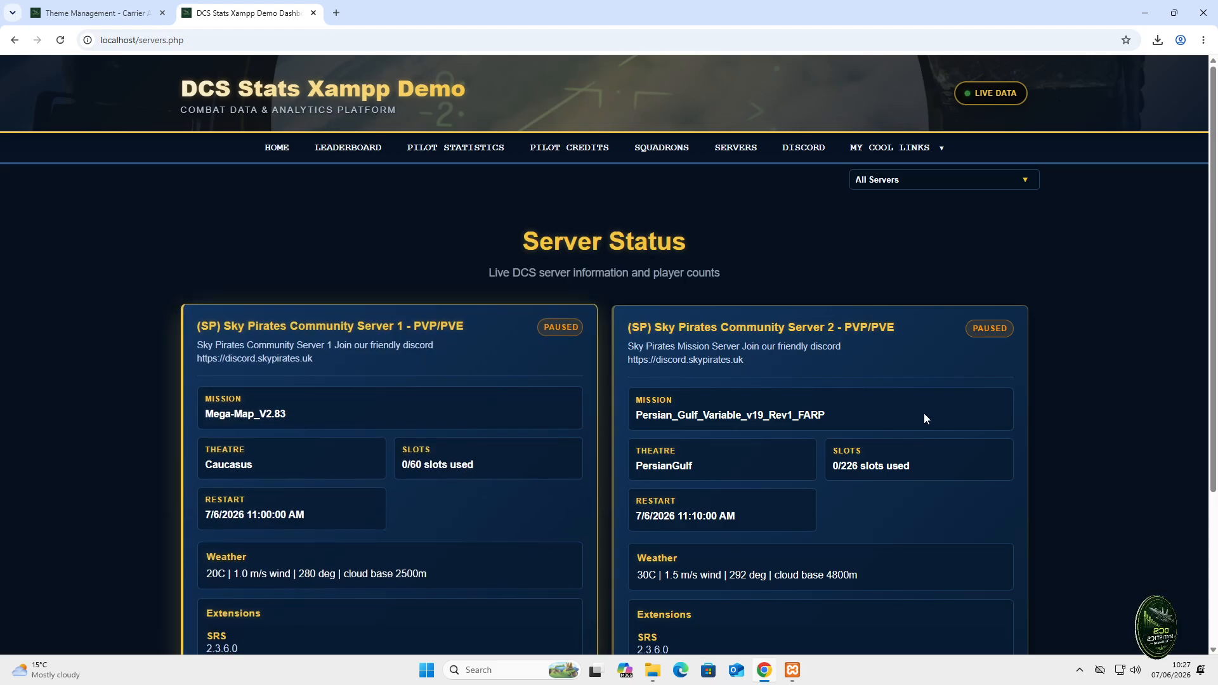
left_click(283, 149)
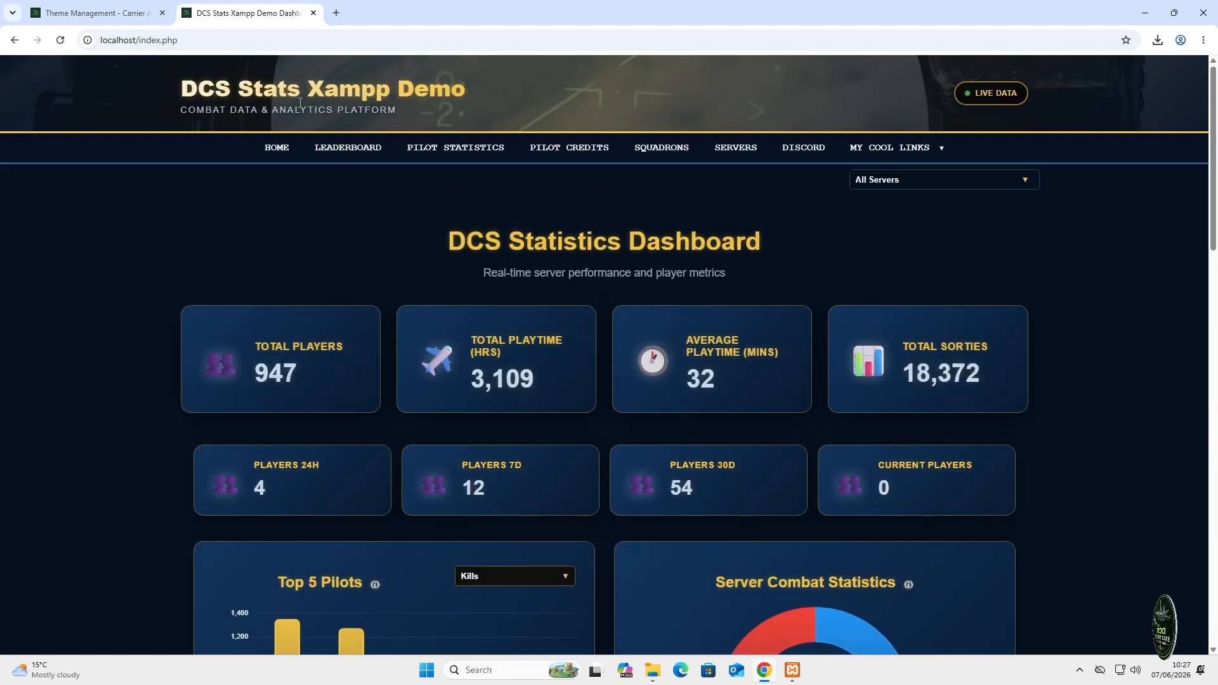
left_click(98, 14)
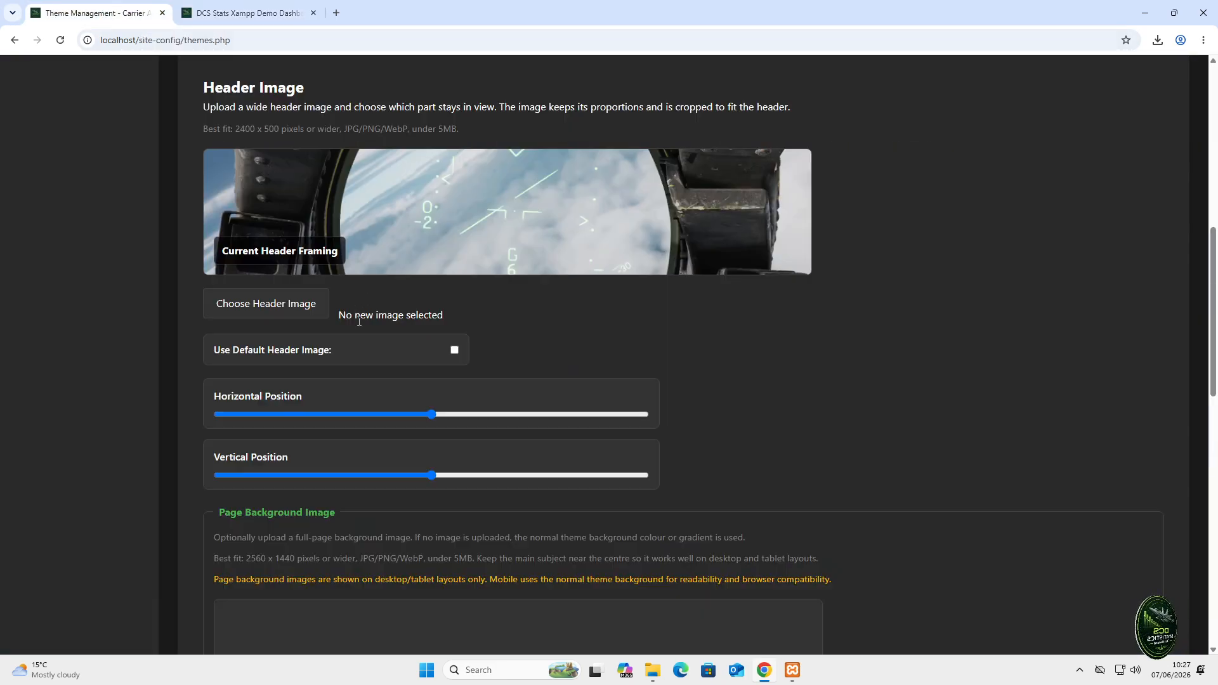
scroll(702, 384, "down", 6)
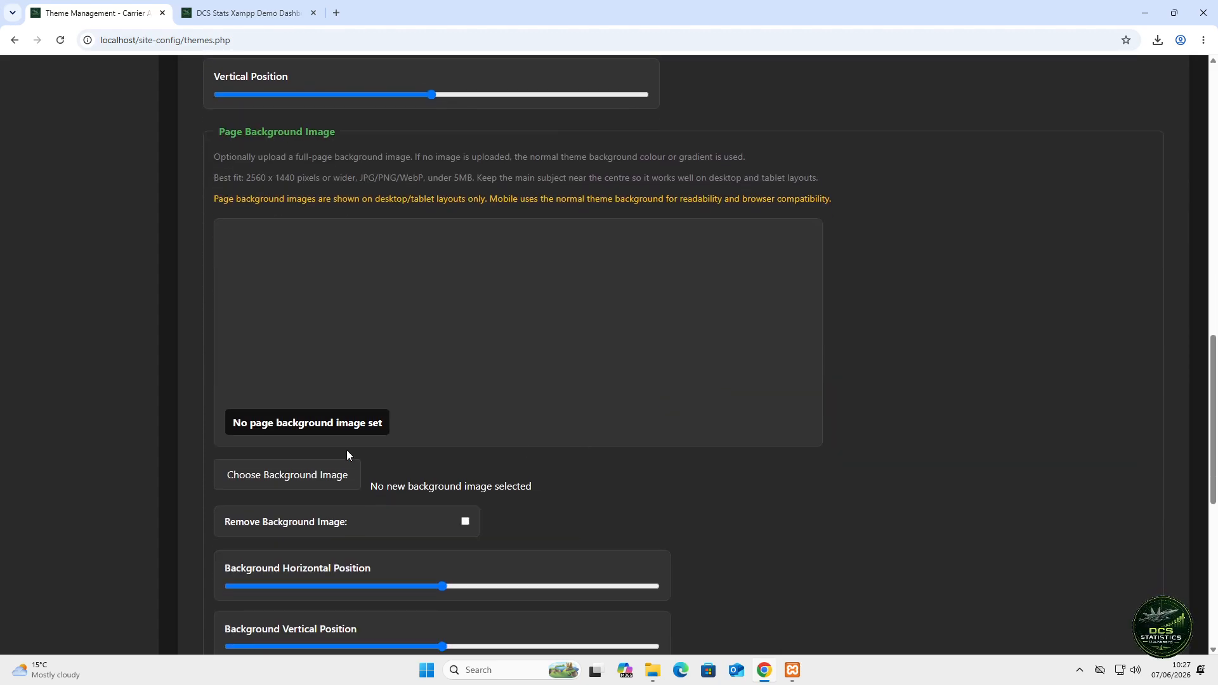
left_click(303, 473)
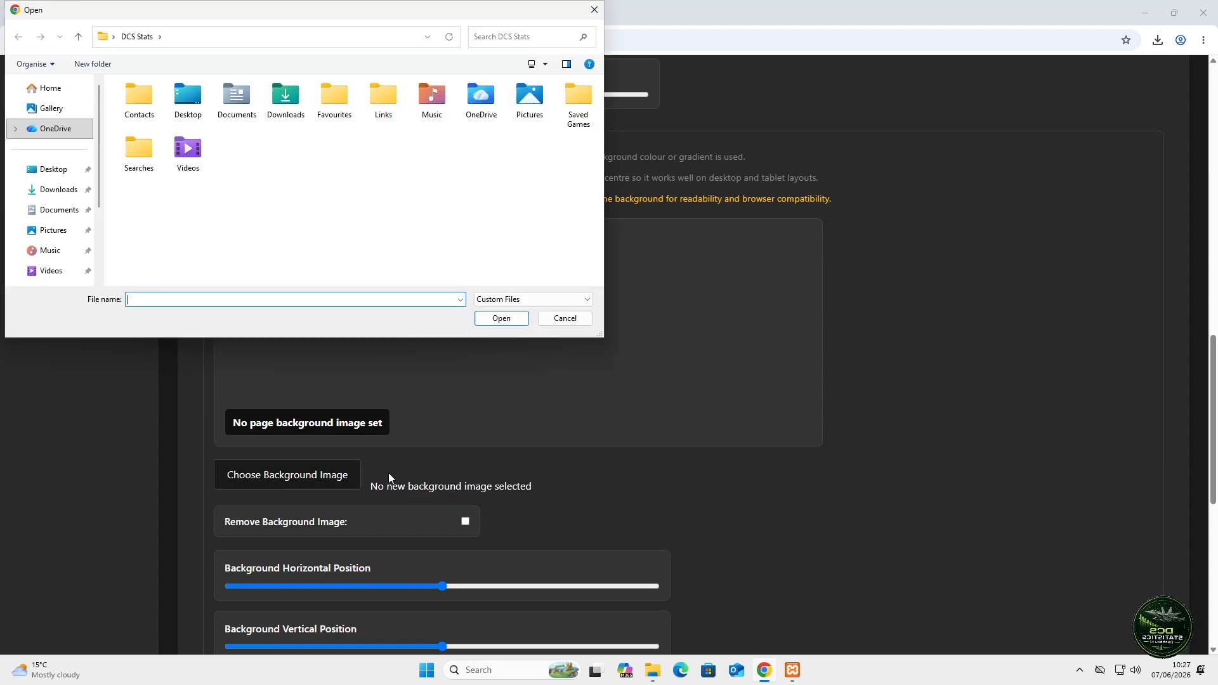
left_click(61, 190)
left_click(59, 210)
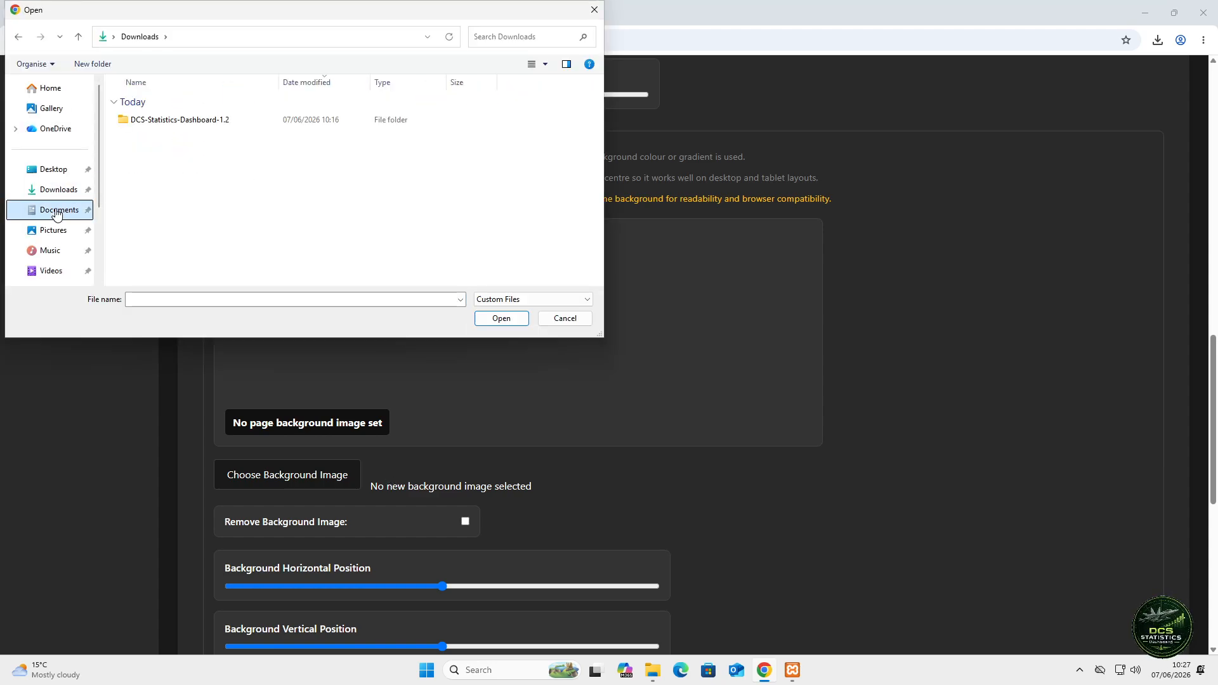
left_click(66, 233)
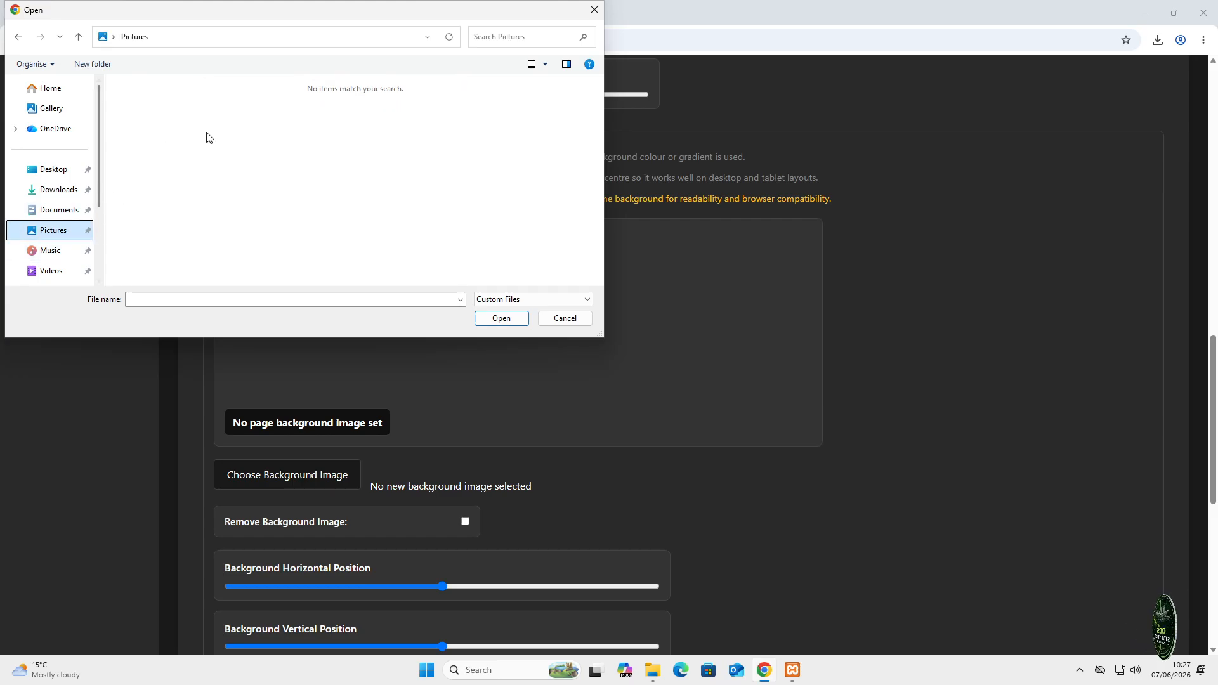
left_click(577, 321)
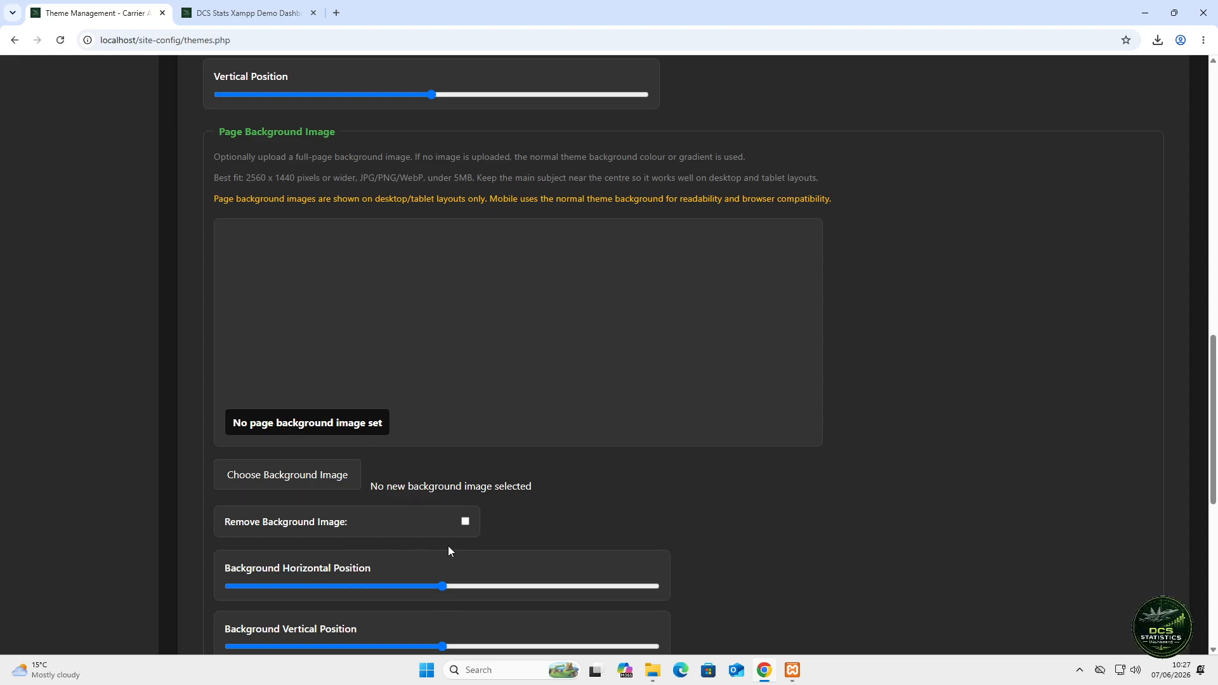
scroll(682, 513, "down", 2)
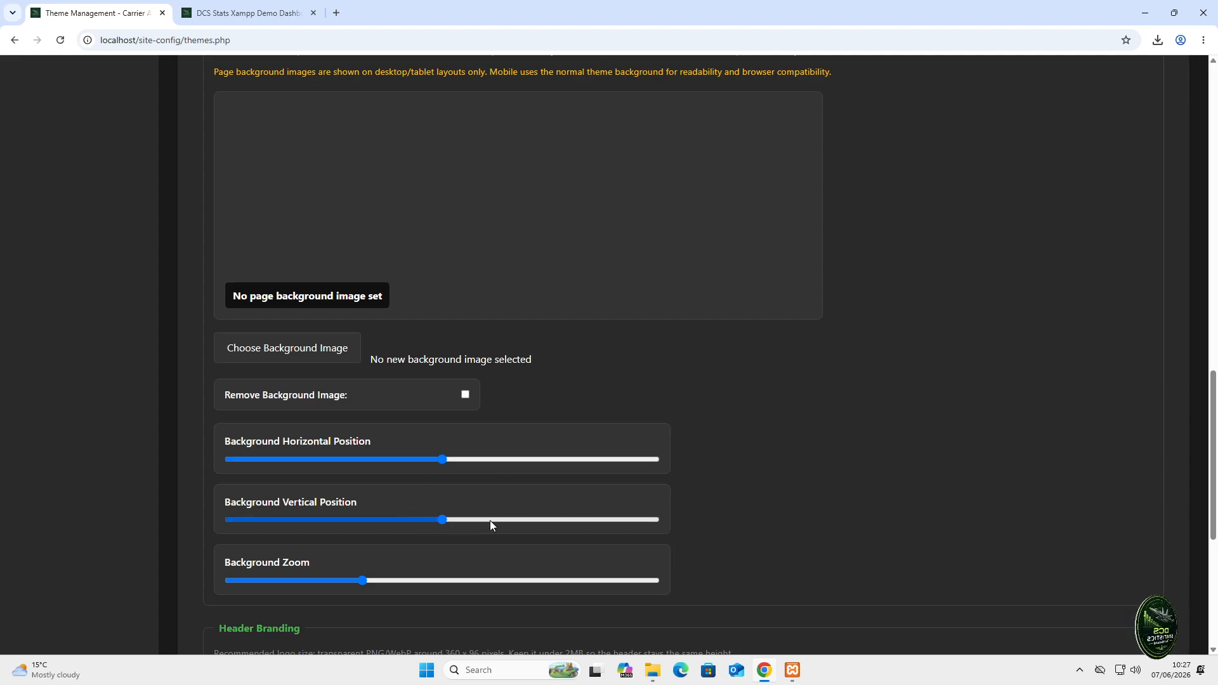
scroll(392, 597, "down", 1)
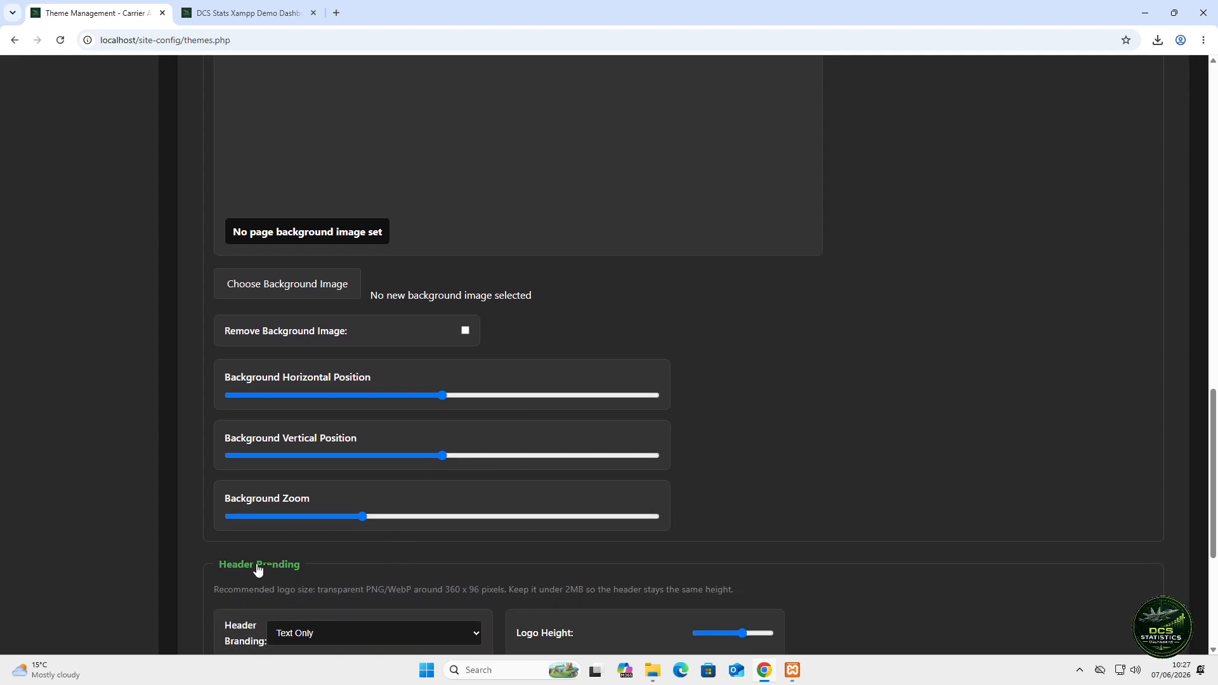
scroll(267, 580, "down", 5)
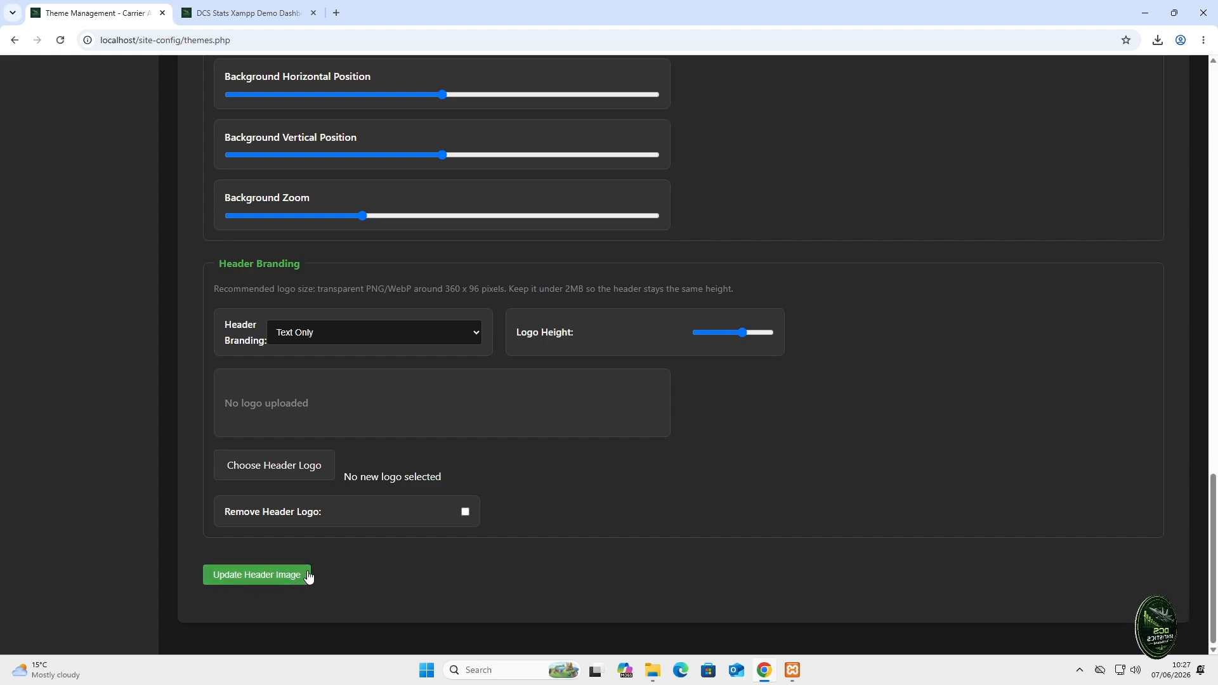
scroll(516, 474, "up", 4)
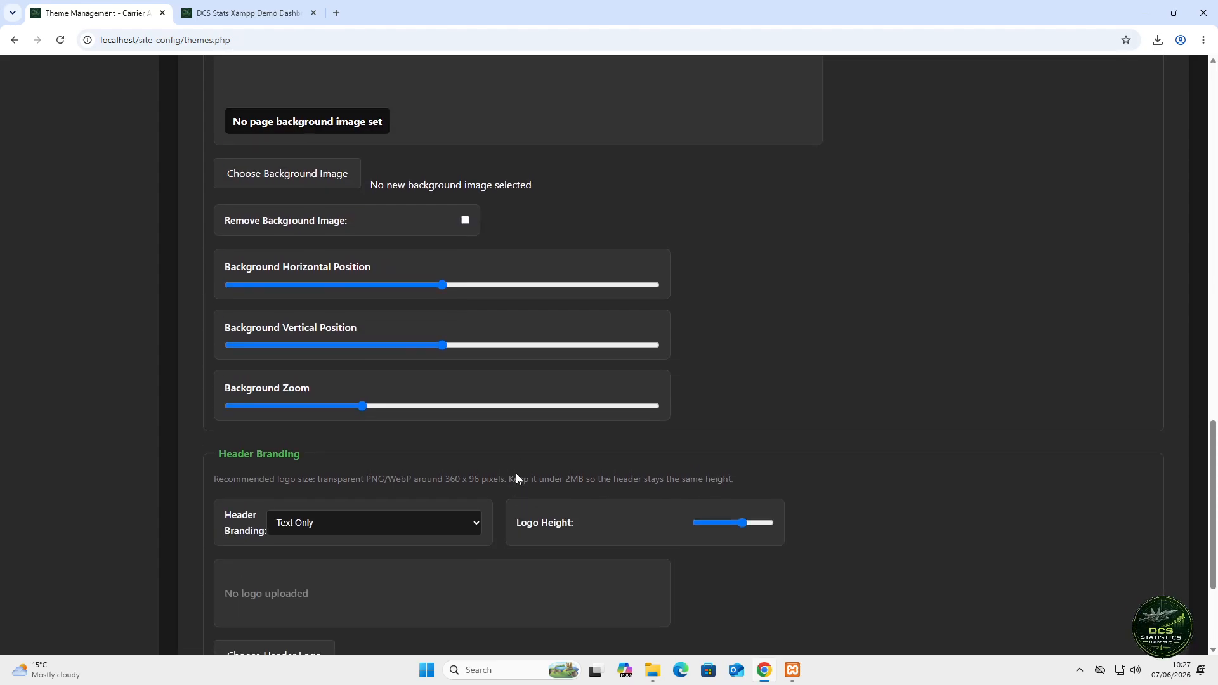
scroll(475, 480, "down", 1)
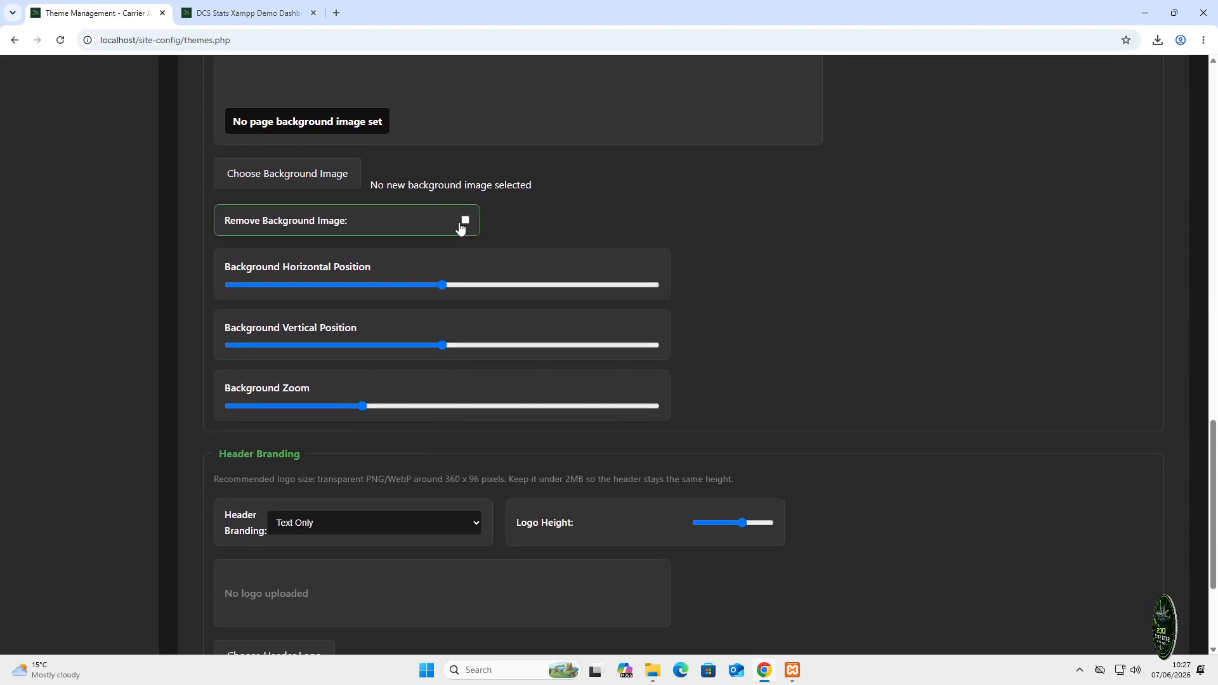
scroll(158, 536, "down", 2)
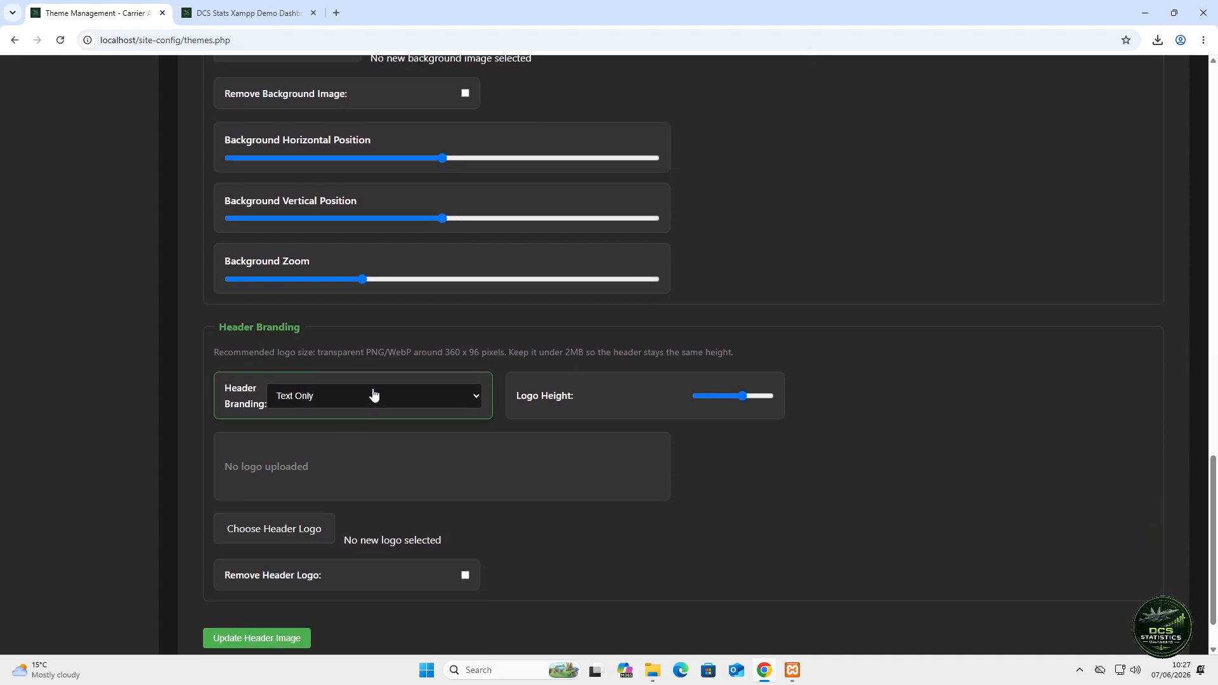
left_click(481, 406)
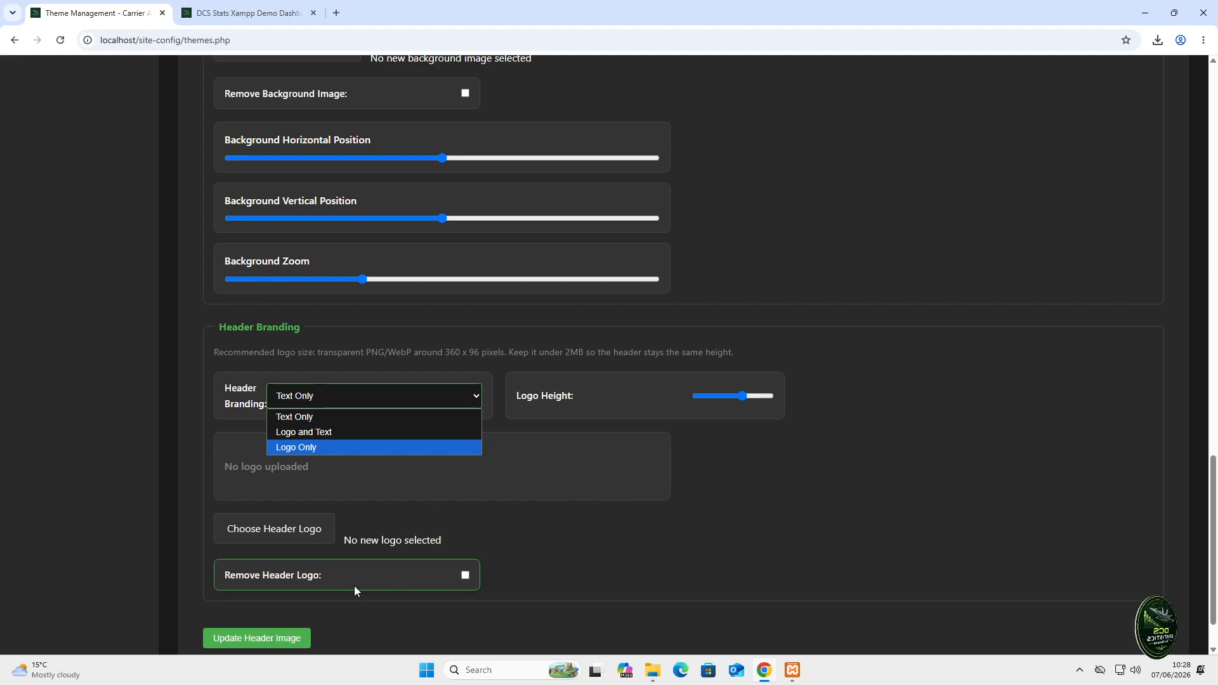
scroll(702, 306, "up", 4)
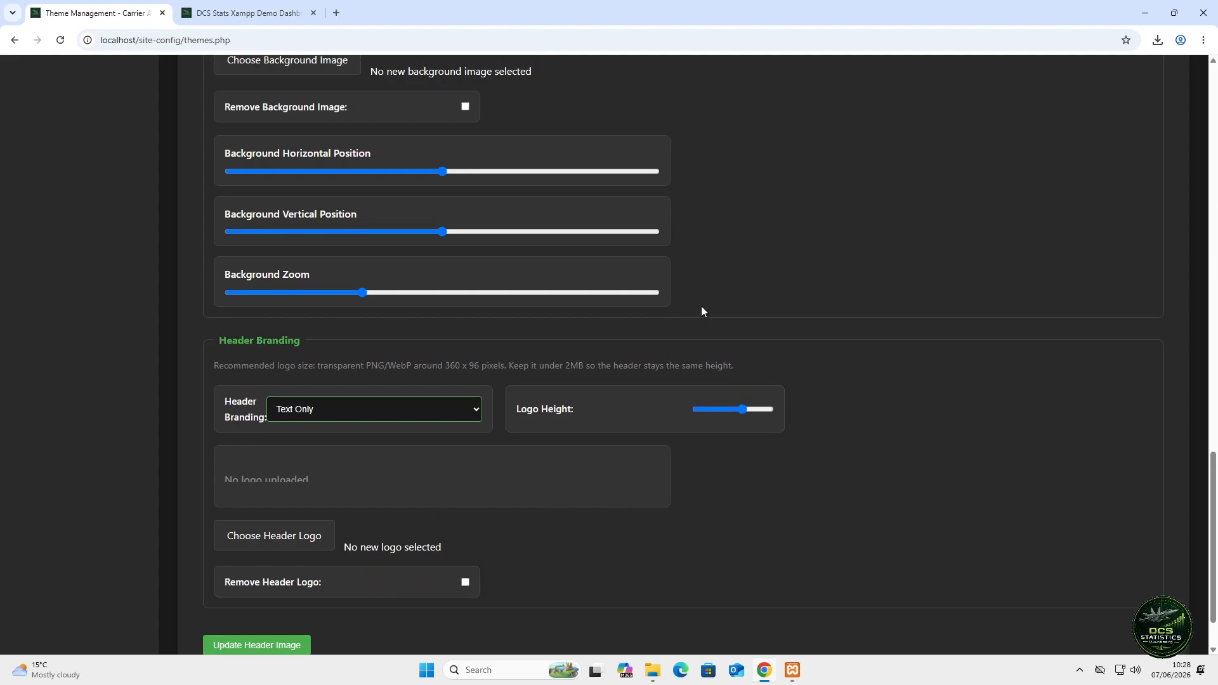
scroll(699, 305, "up", 15)
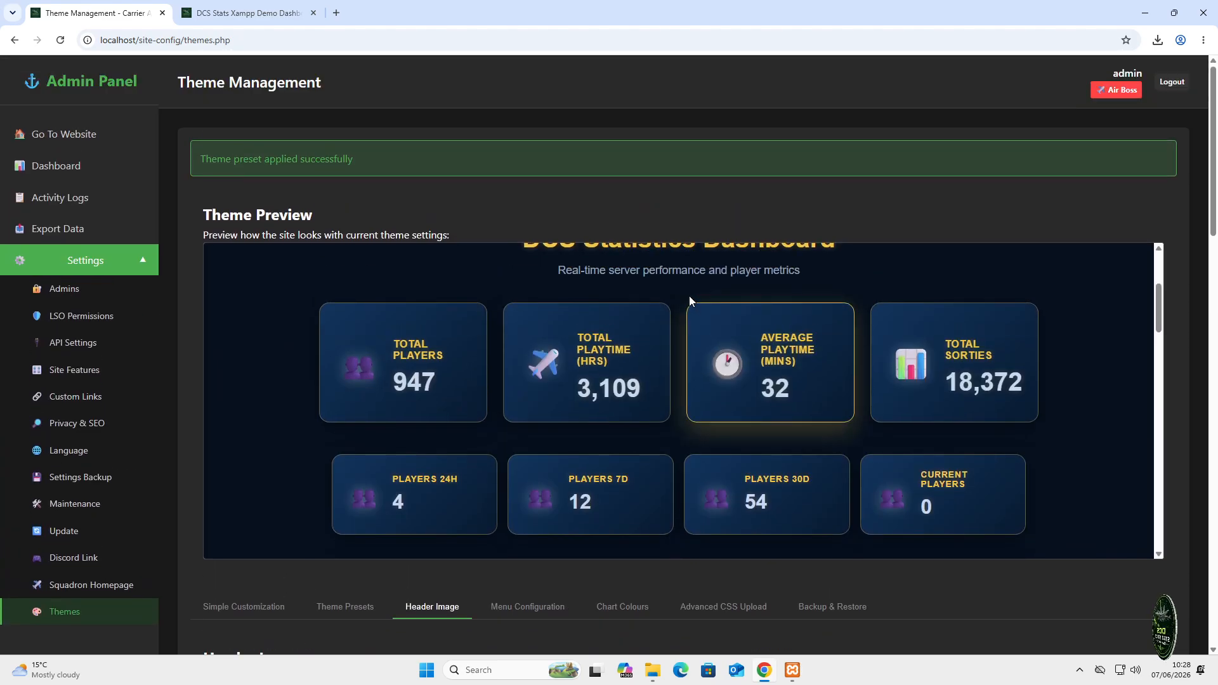
- Look through the navigation Menu Configuration list
scroll(486, 341, "down", 2)
left_click(516, 610)
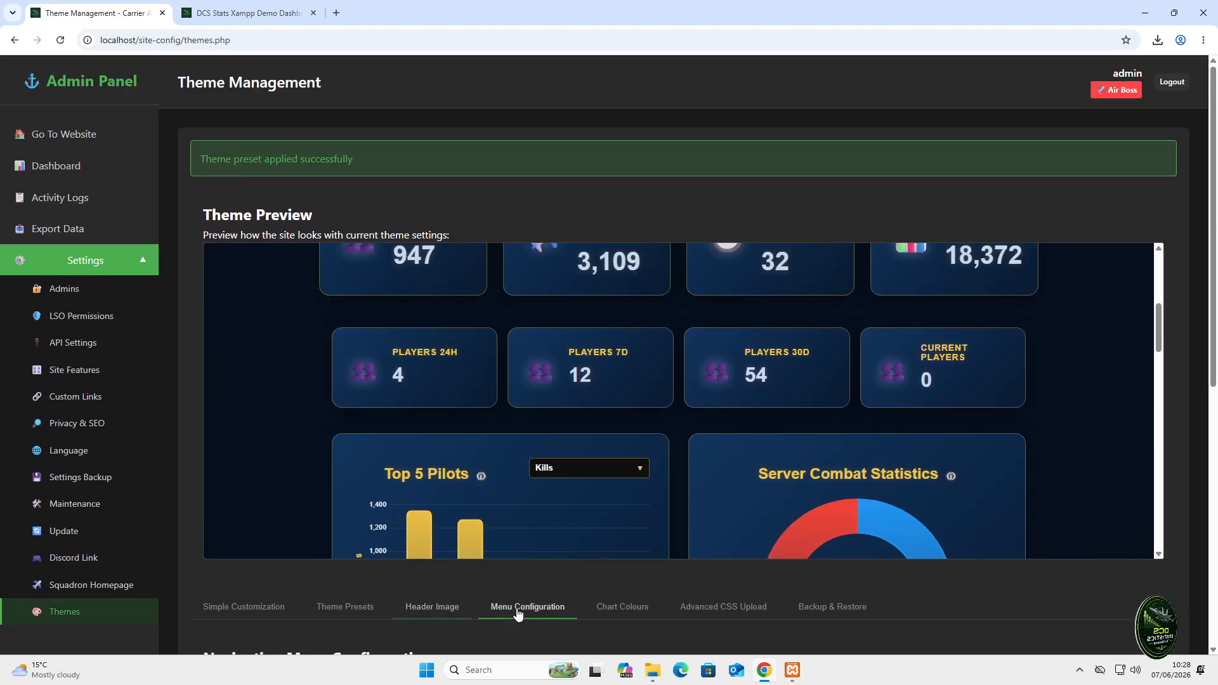
scroll(520, 596, "down", 1)
scroll(520, 592, "down", 7)
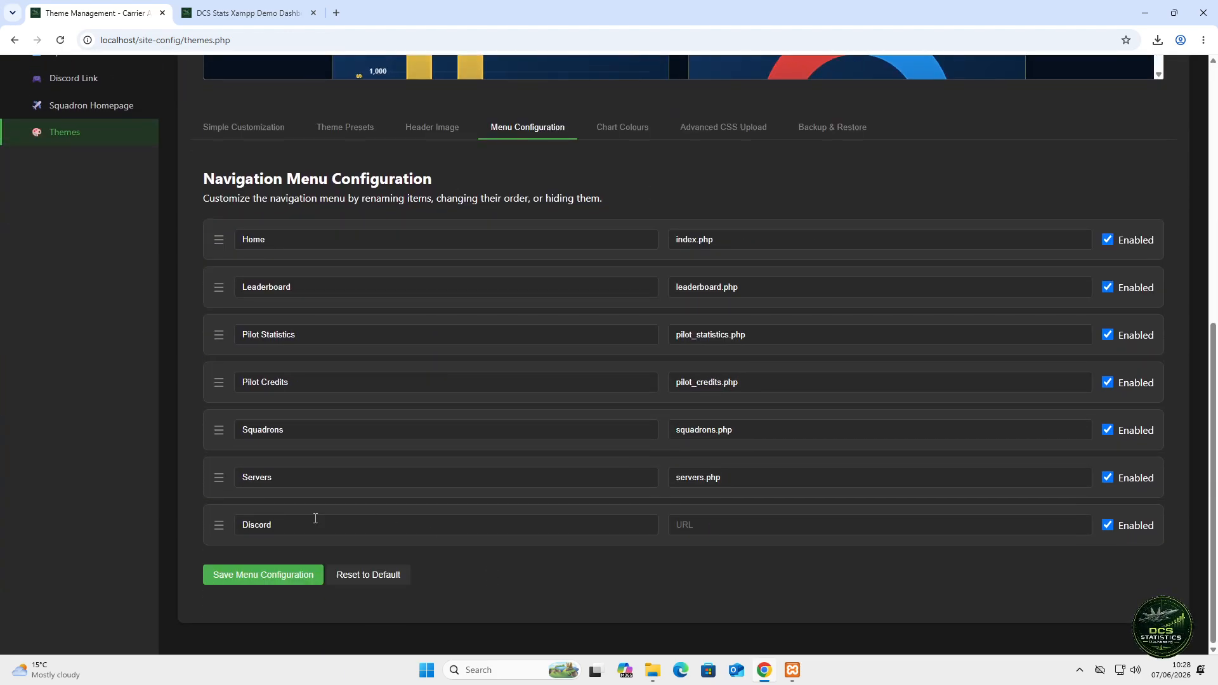
scroll(630, 291, "up", 1)
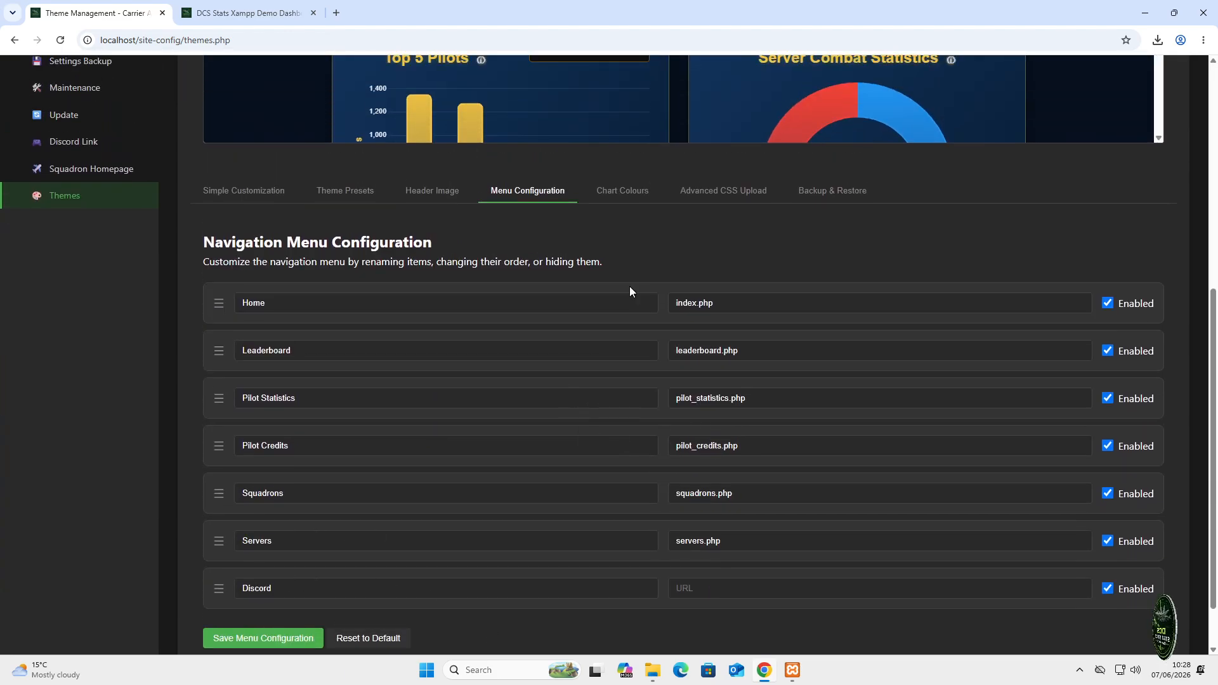
- Show the Chart Colours settings with gold chart bars and navy grid lines
left_click(645, 202)
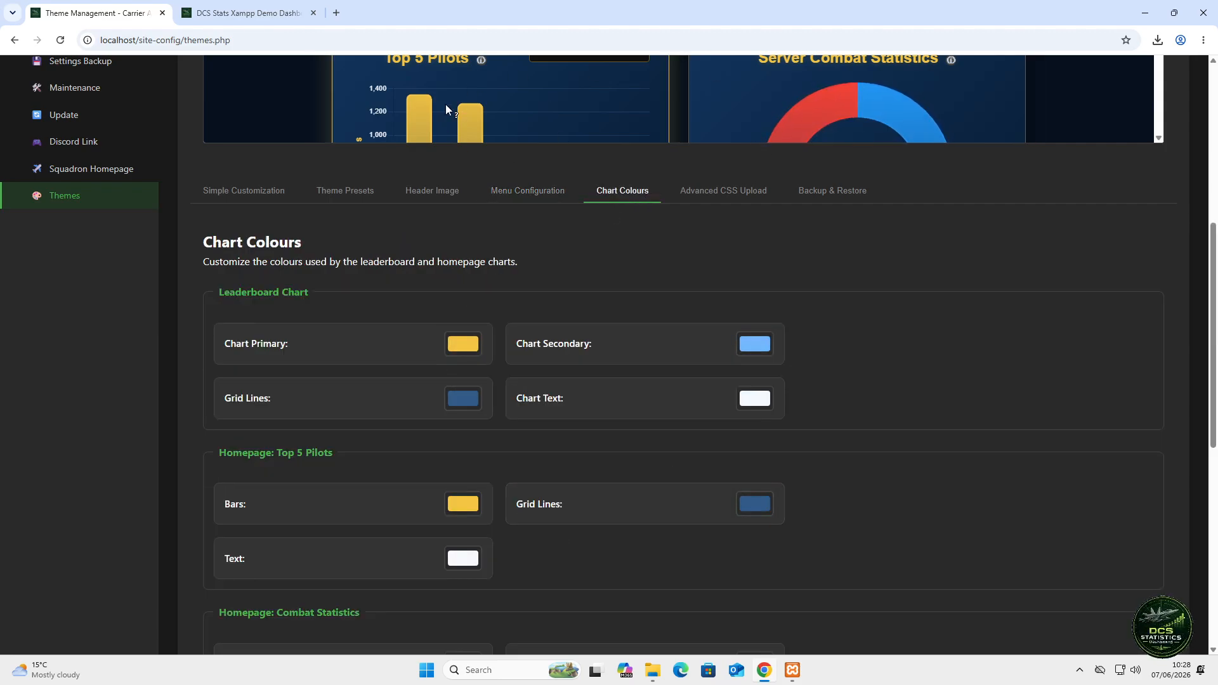
mouse_move(473, 112)
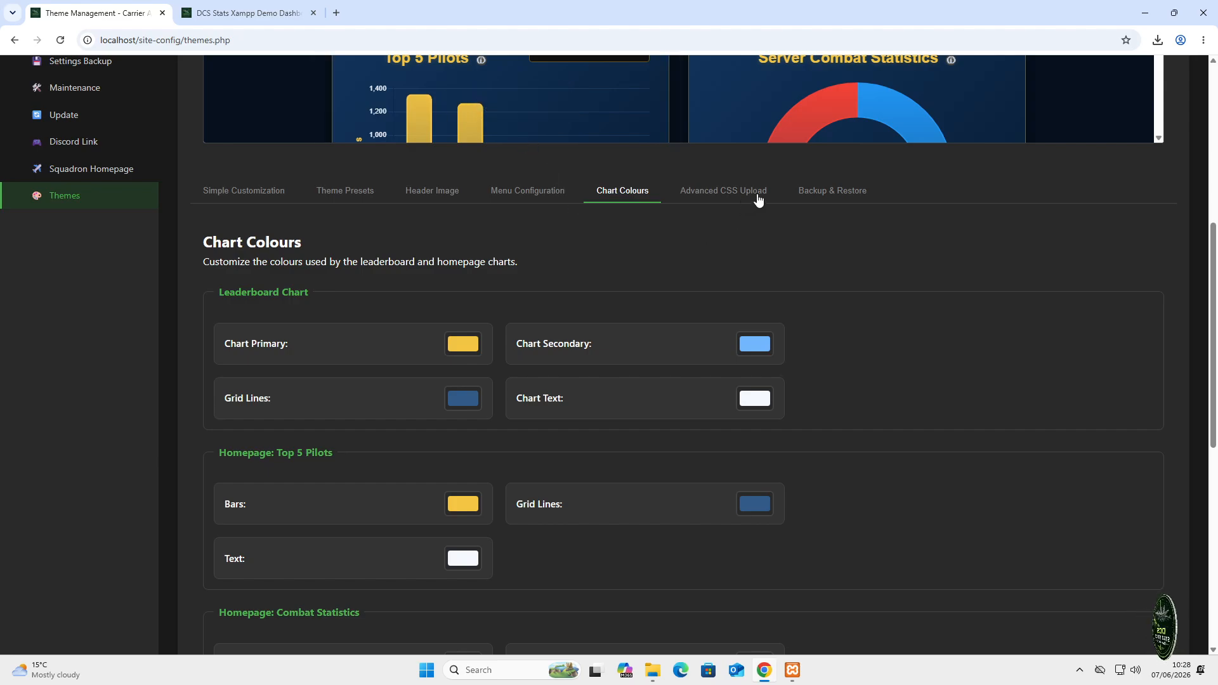
scroll(427, 359, "down", 1)
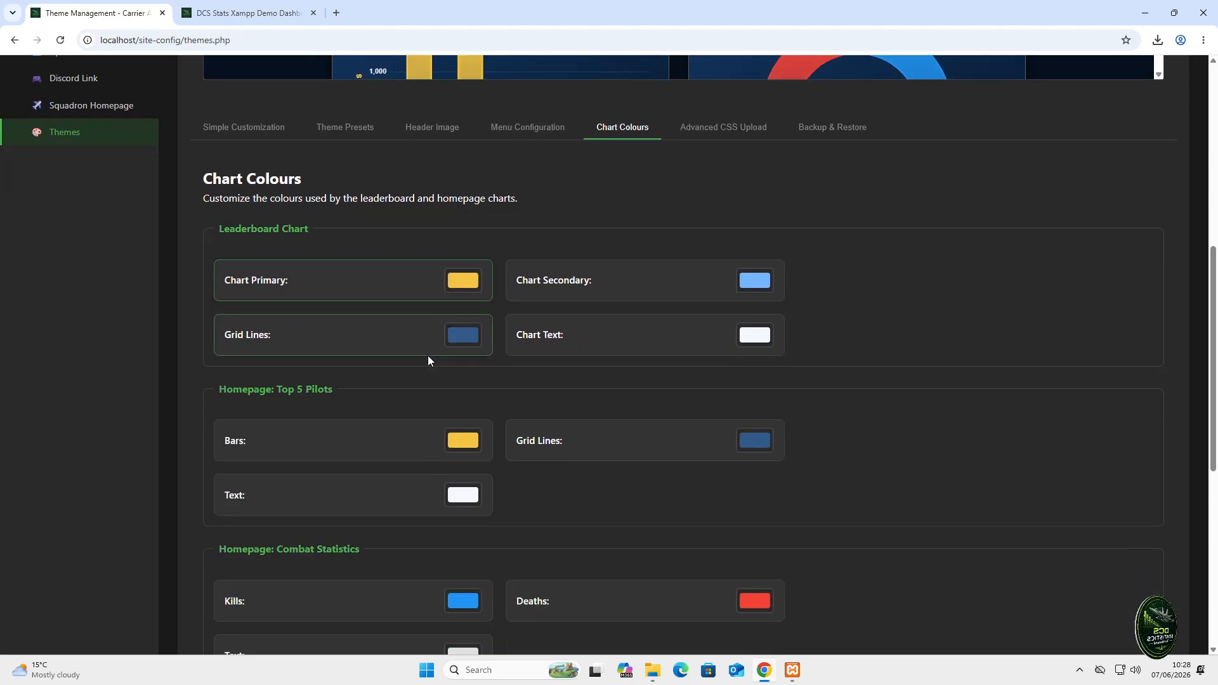
scroll(428, 359, "up", 4)
scroll(428, 360, "up", 3)
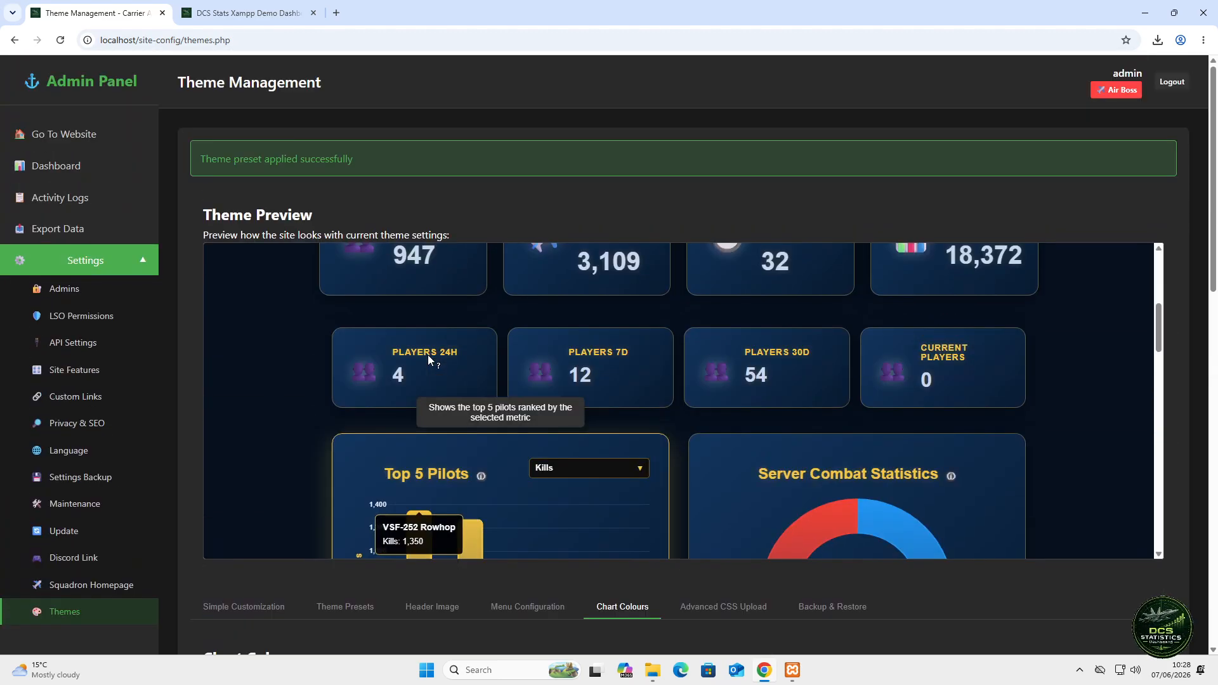